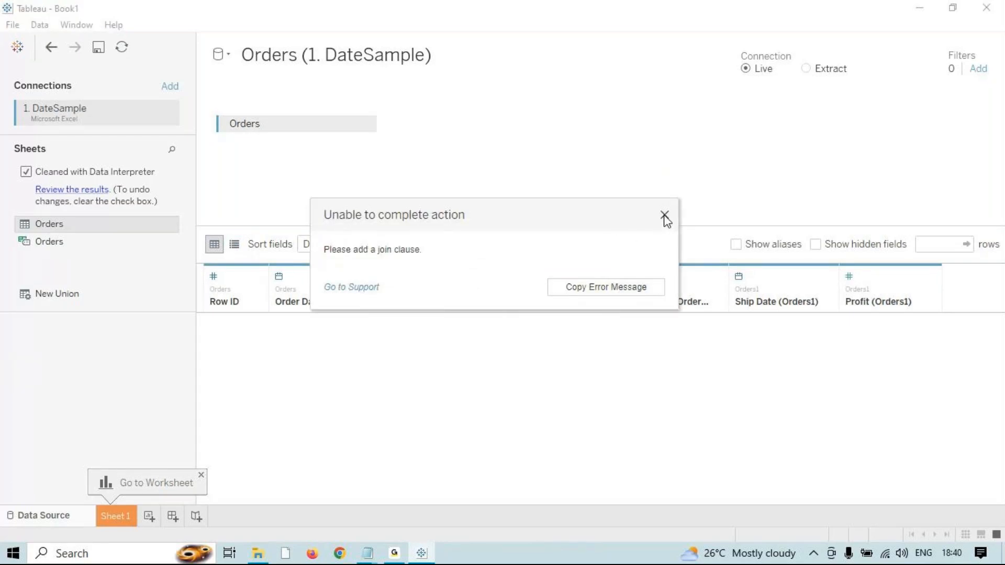
# - Dismiss the join error, remove the second Orders table from the data source, and open Sheet 1
pyautogui.click(664, 215)
pyautogui.click(541, 147)
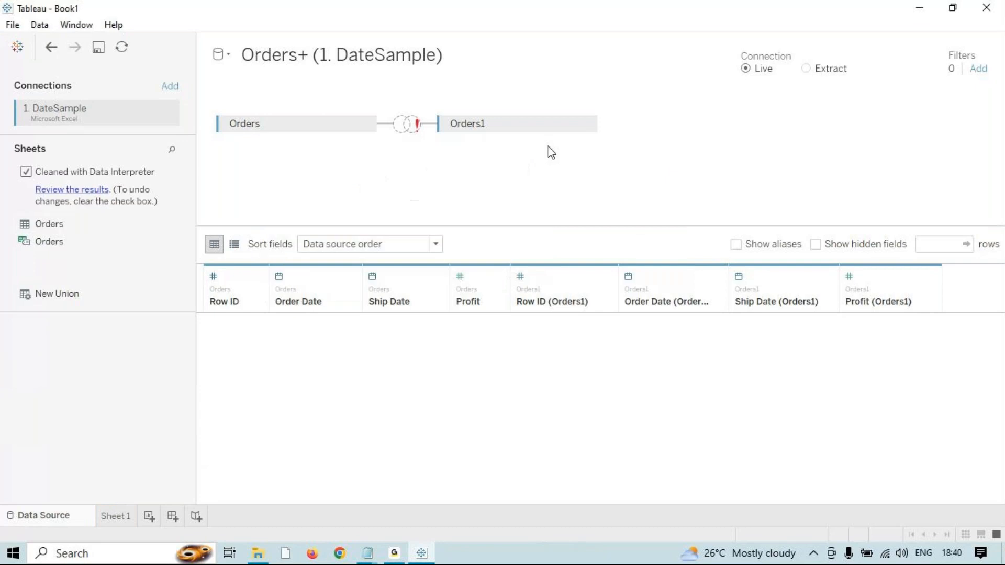
pyautogui.click(585, 125)
pyautogui.click(605, 189)
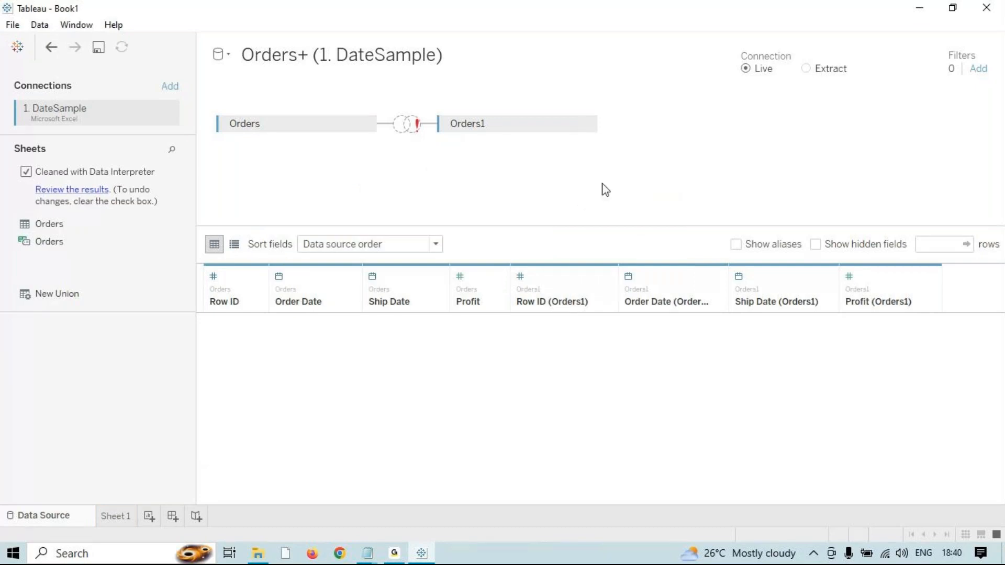
pyautogui.click(121, 518)
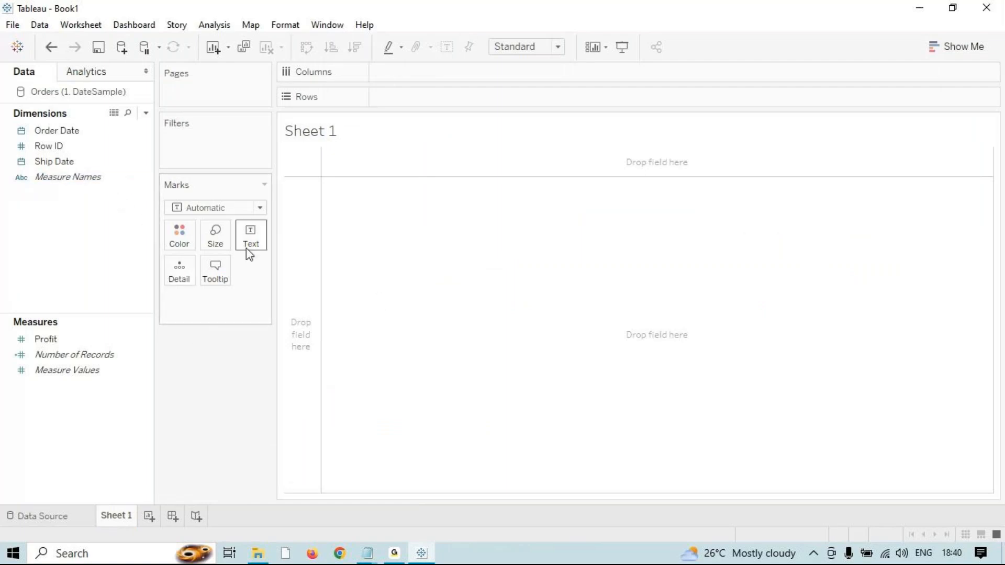
# - Start a new calculated field and show the Date function references for DATEDIFF and DATENAME
pyautogui.click(214, 25)
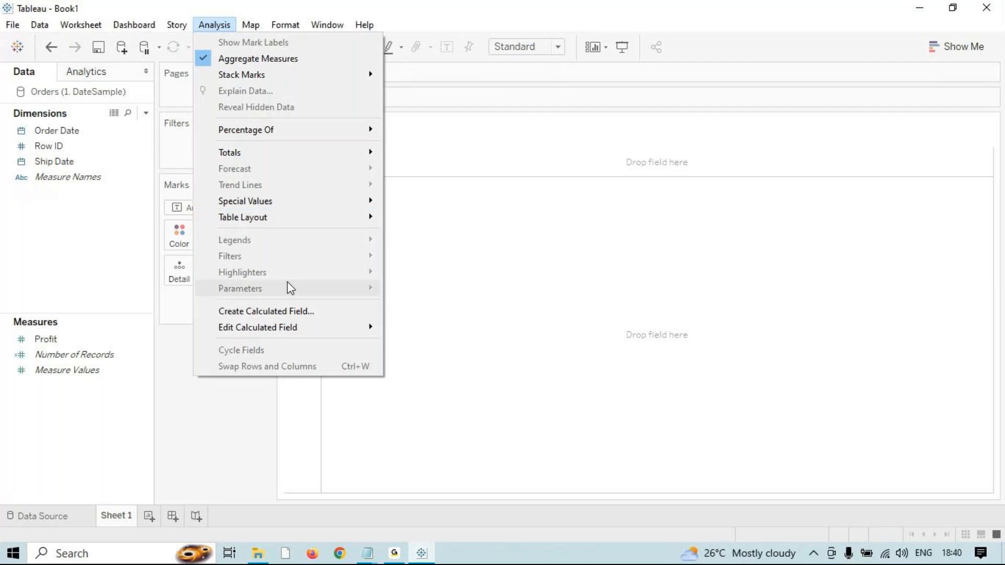
pyautogui.click(287, 312)
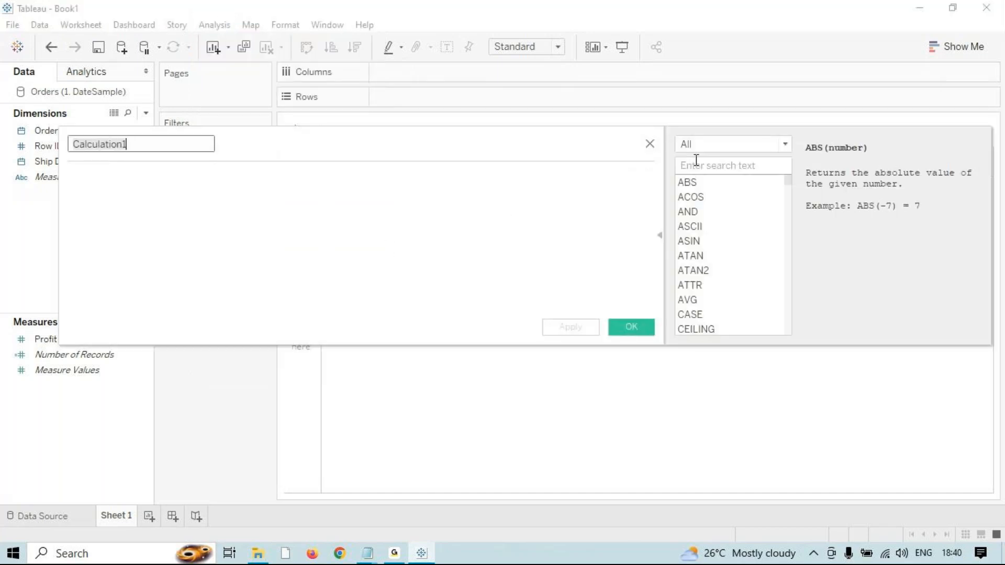
pyautogui.click(773, 147)
pyautogui.click(753, 196)
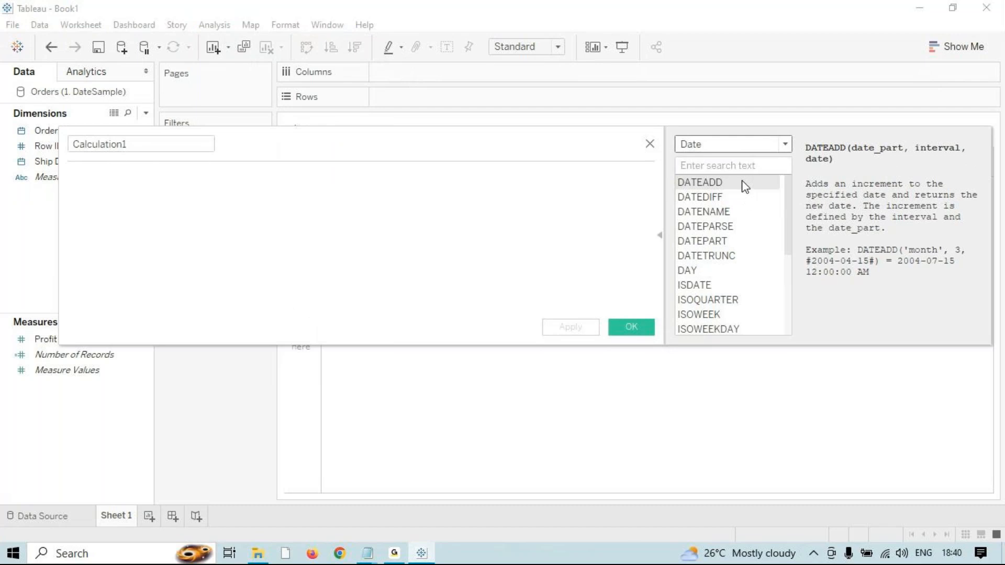
pyautogui.click(735, 195)
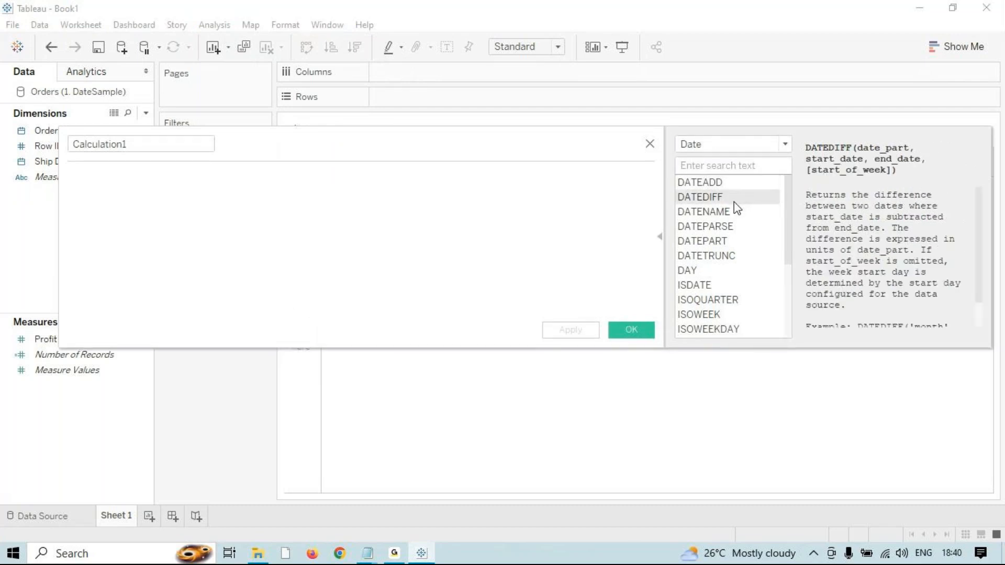
pyautogui.click(728, 215)
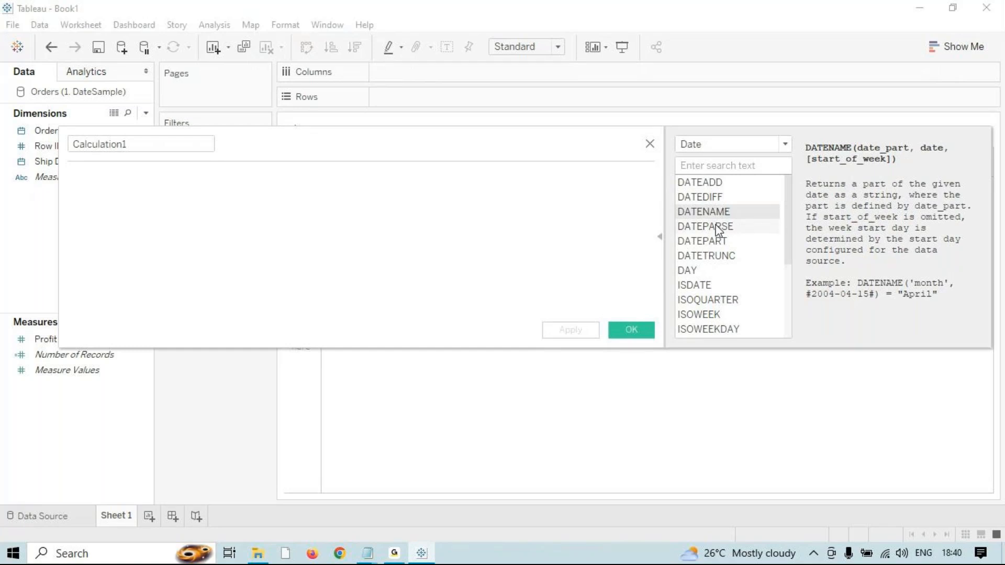
# - Name the calculated field DateName
pyautogui.click(184, 141)
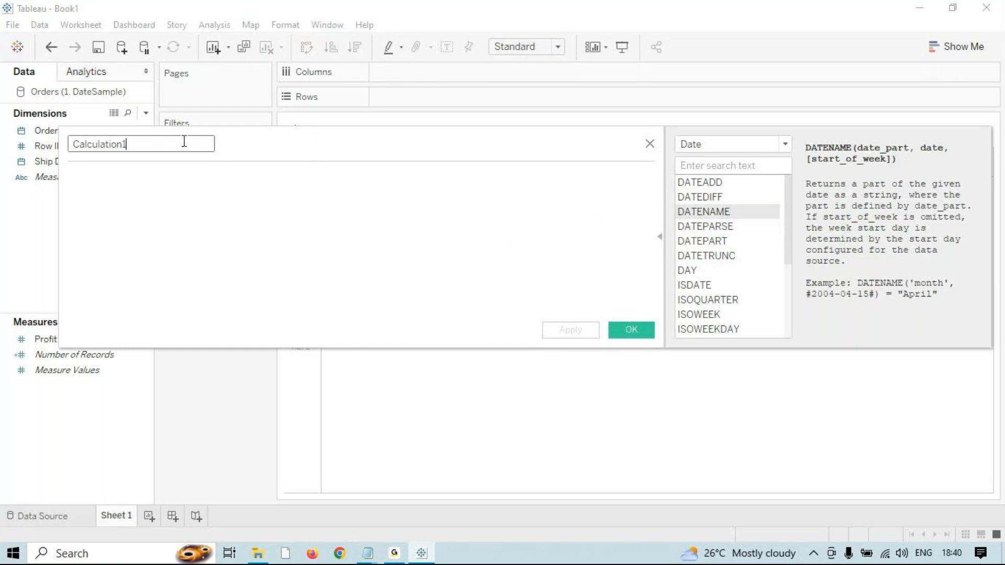
pyautogui.hotkey('ctrl', 'a')
pyautogui.press('BackSpace')
pyautogui.write('DateName')
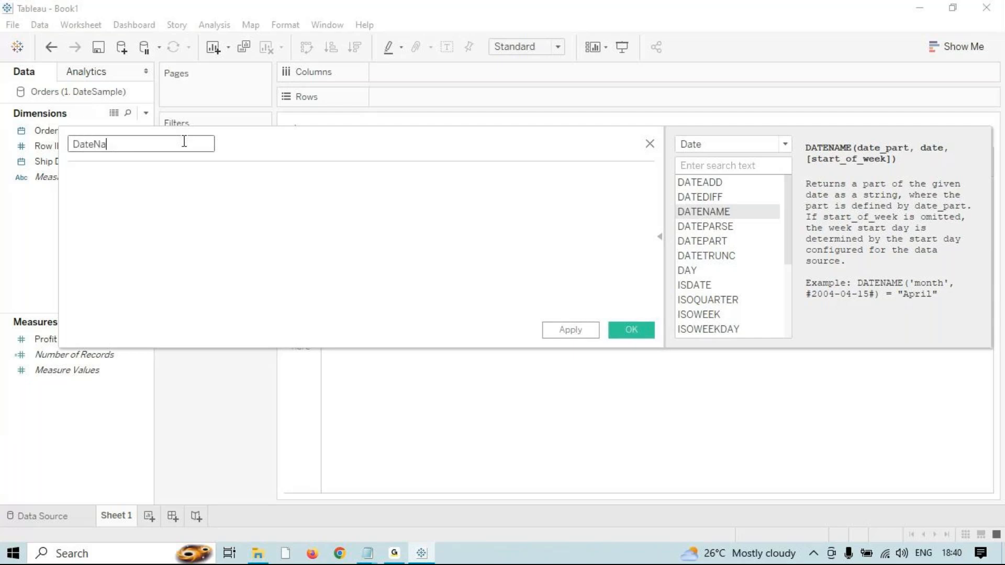
# - Insert the DATENAME function into the calculation formula
pyautogui.click(263, 175)
pyautogui.write('dat')
pyautogui.press('Down')
pyautogui.press('Down')
pyautogui.press('Down')
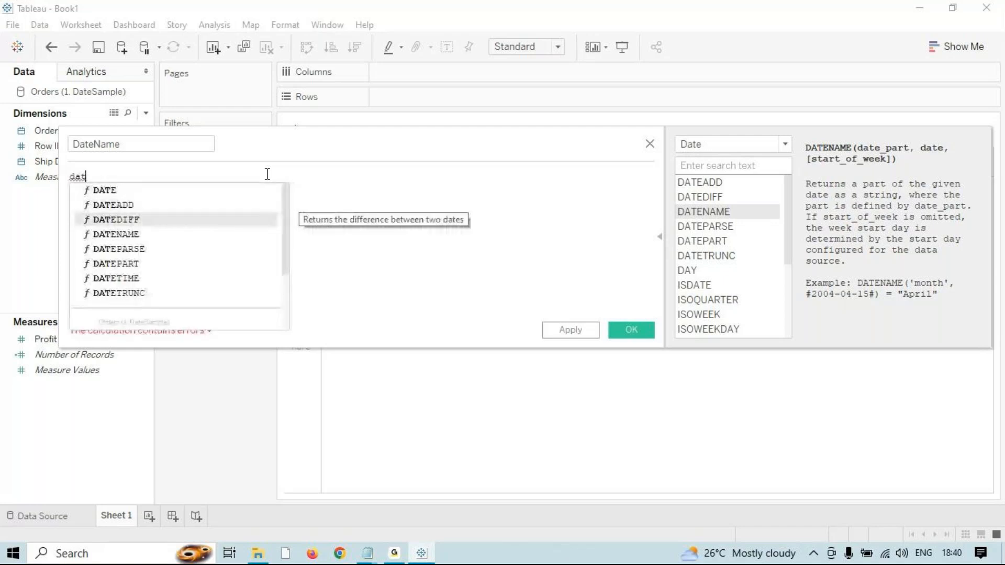
pyautogui.press('Return')
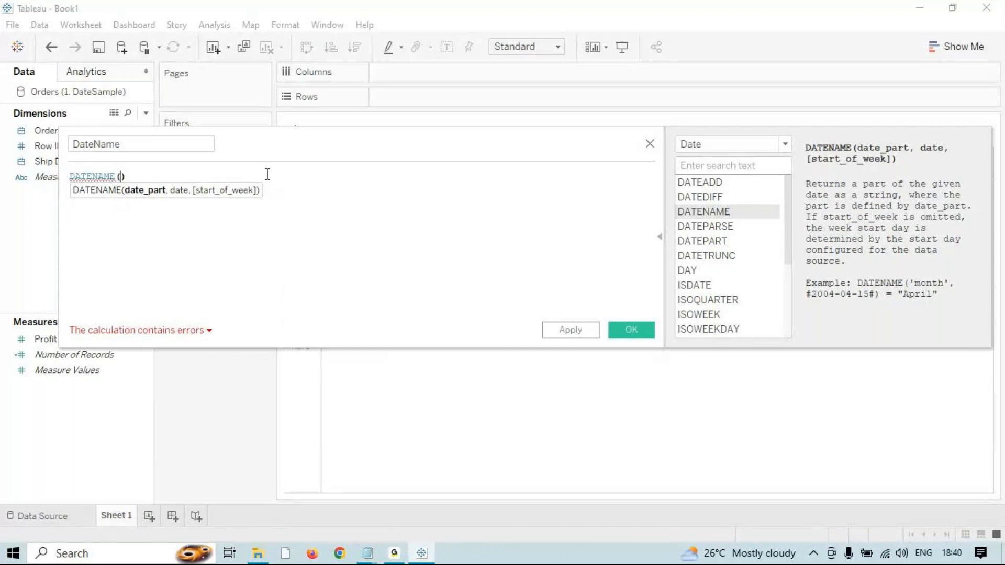
# - Give DATENAME the date part "month" and the date field [Order Date]
pyautogui.write('"mo')
pyautogui.press('BackSpace')
pyautogui.press('BackSpace')
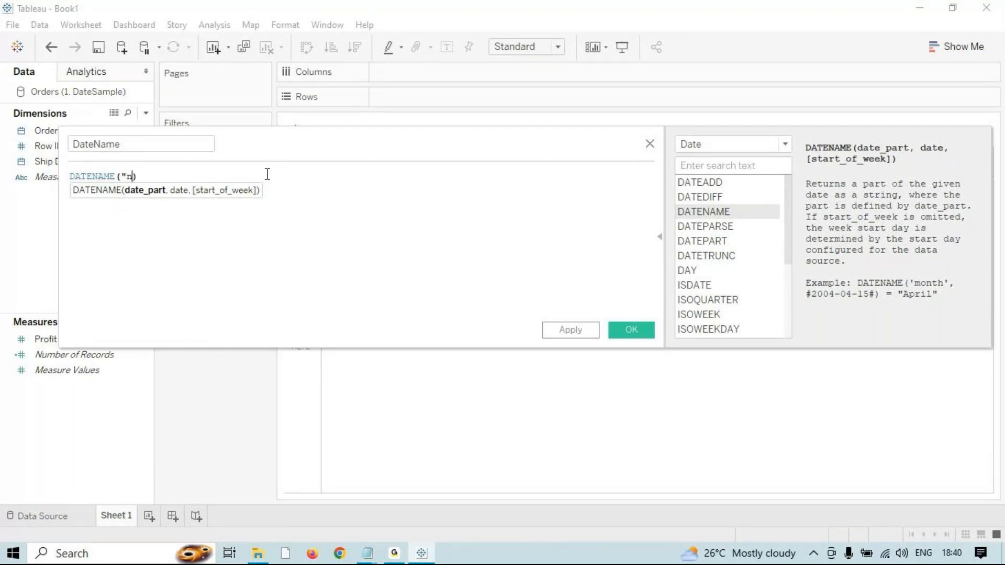
pyautogui.write('month",')
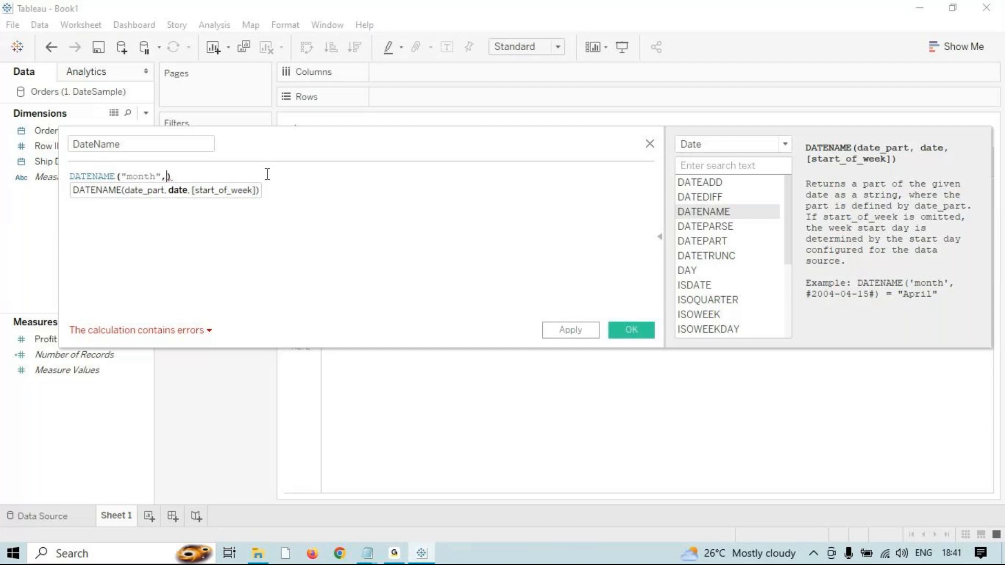
pyautogui.write('or')
pyautogui.press('Return')
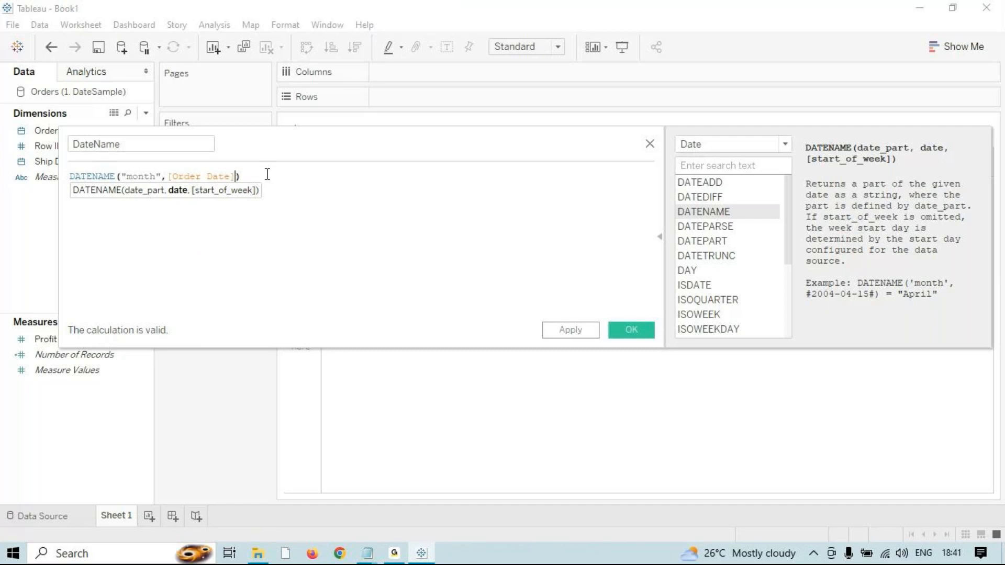
# - Add "sunday" as the start-of-week argument of DATENAME and save the calculated field
pyautogui.write(',')
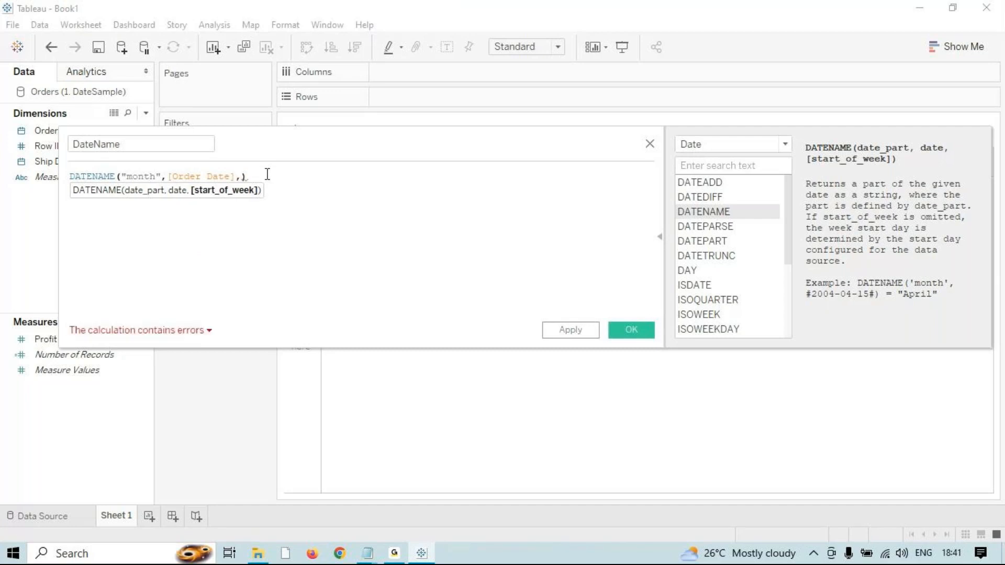
pyautogui.press('BackSpace')
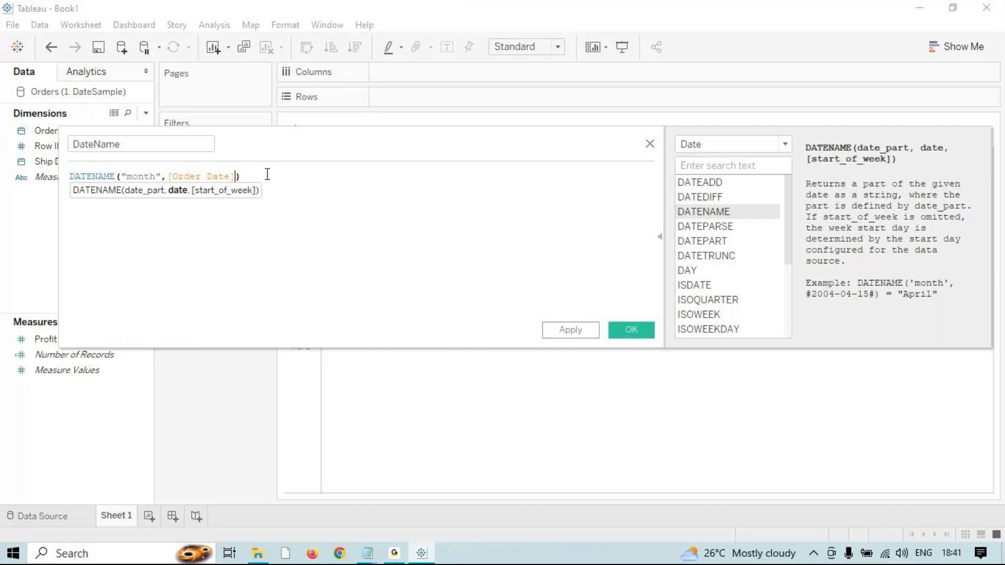
pyautogui.write(',"sund')
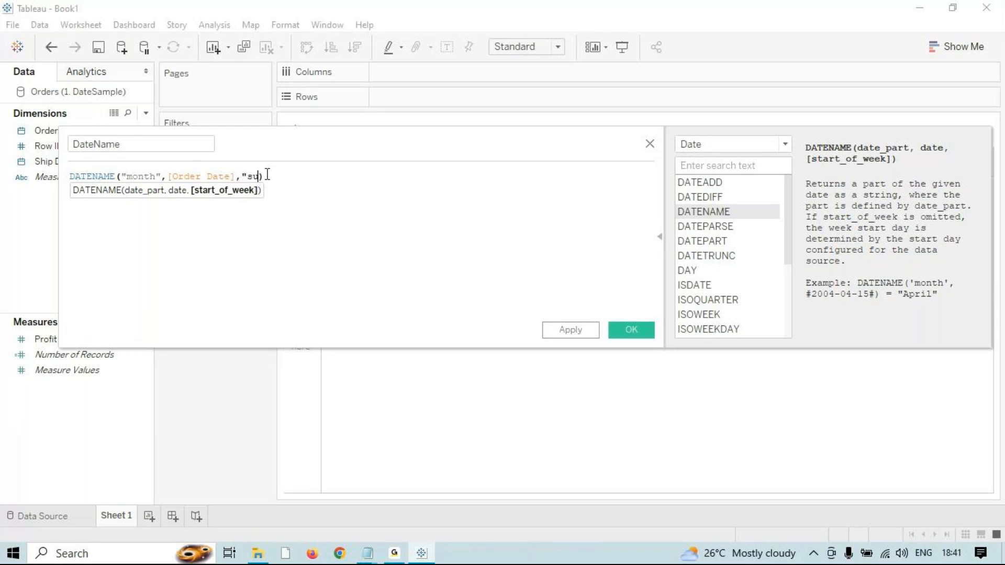
pyautogui.write('ay")')
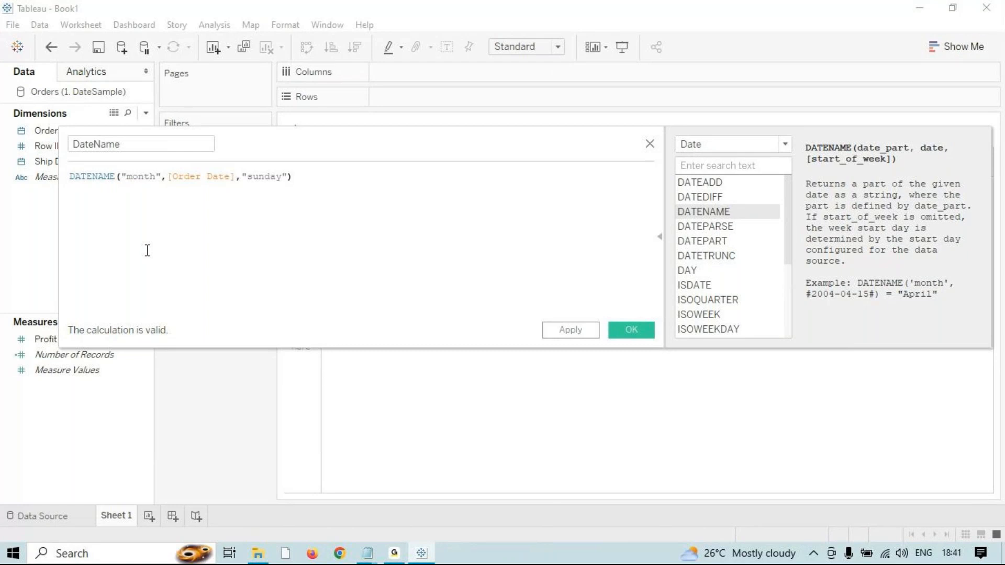
pyautogui.press('Return')
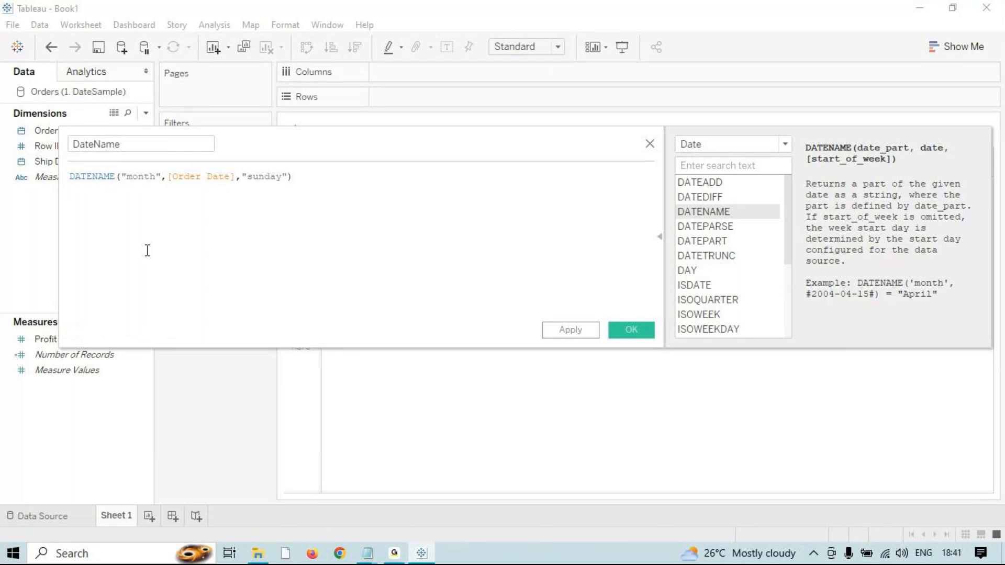
pyautogui.click(552, 327)
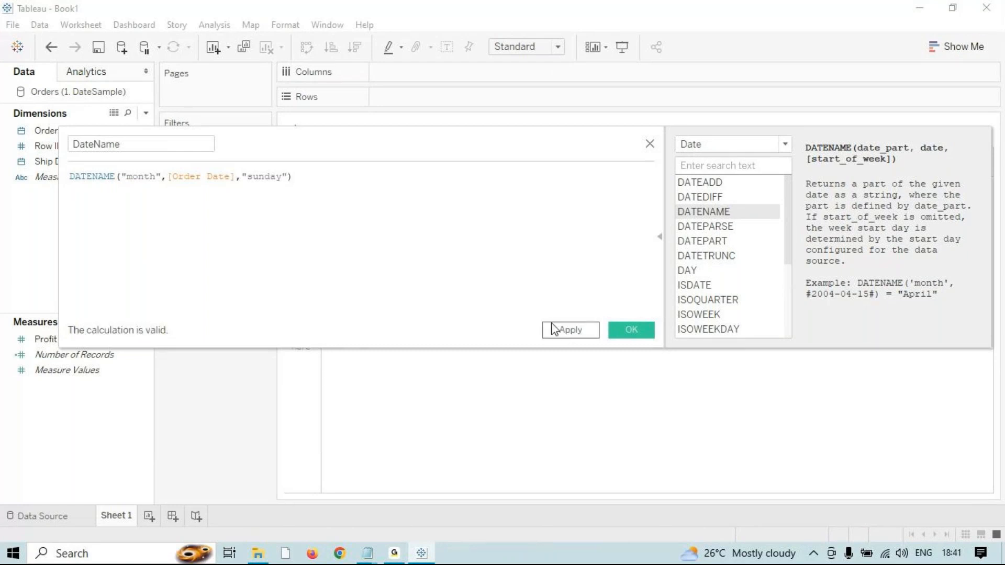
pyautogui.click(630, 329)
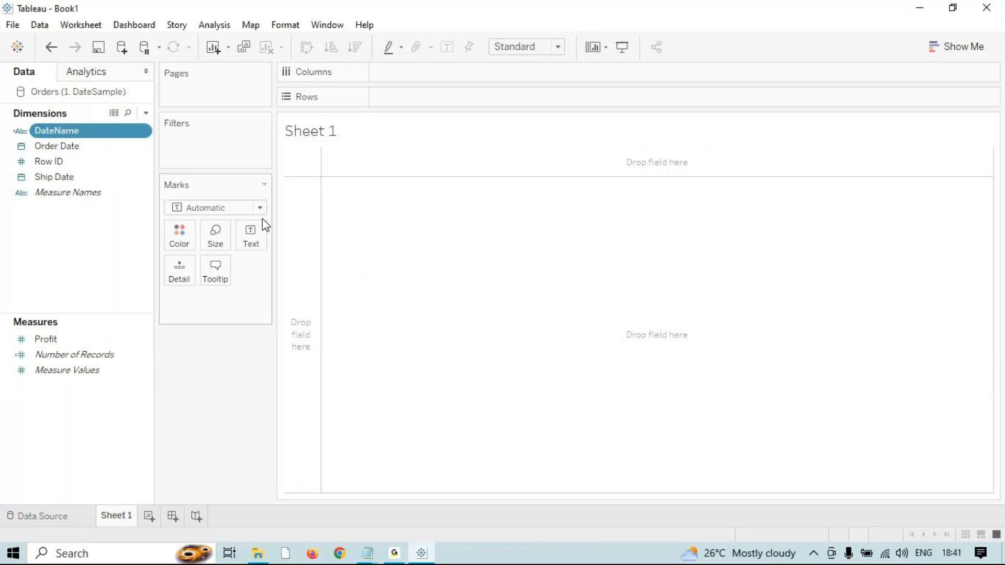
# - View the underlying Orders data and cycle the sorting of the DateName column back to its original order
pyautogui.click(113, 114)
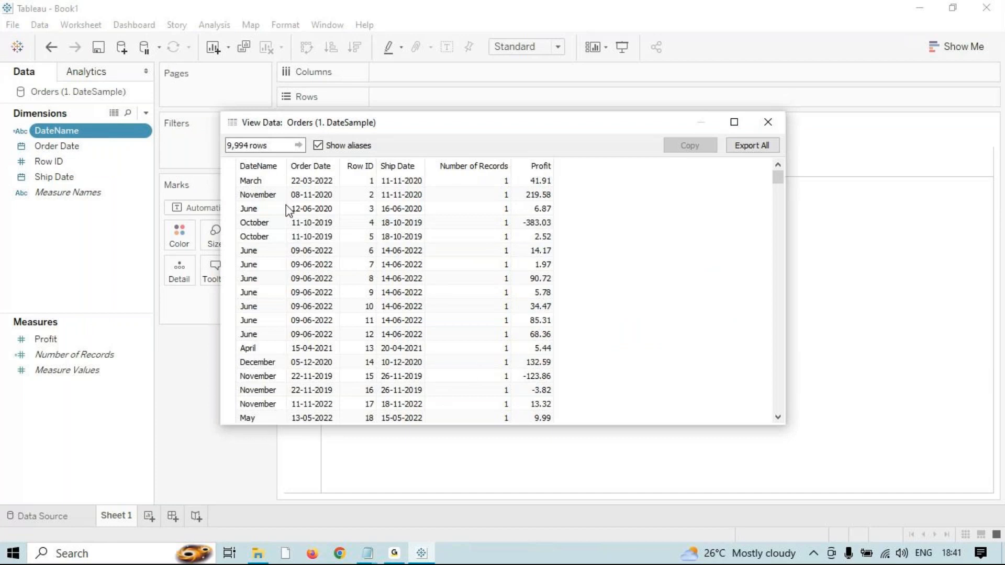
pyautogui.click(253, 168)
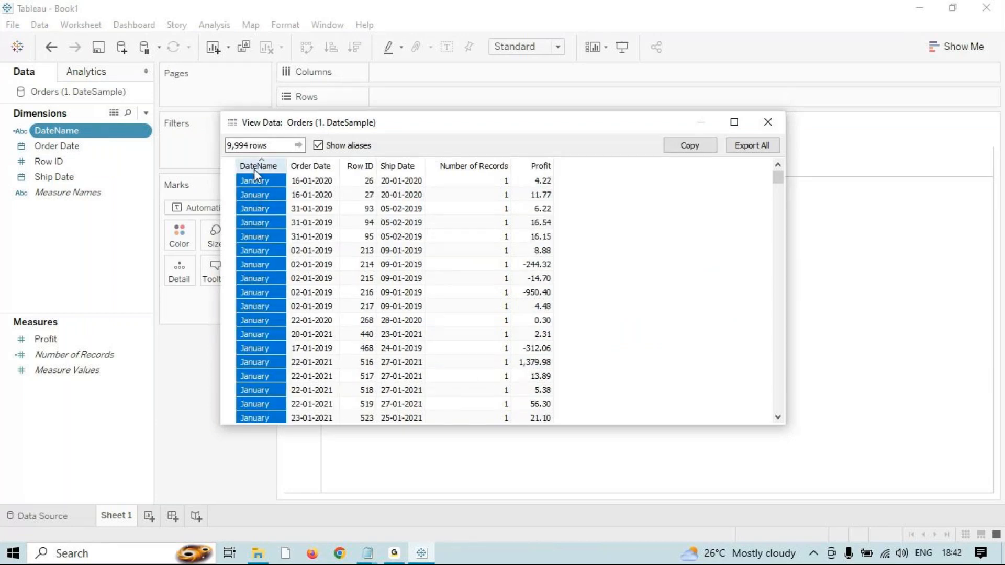
pyautogui.click(253, 169)
pyautogui.click(253, 169)
# - Compare the DateName values with the Order Date values across several rows, and close the data view
pyautogui.click(304, 184)
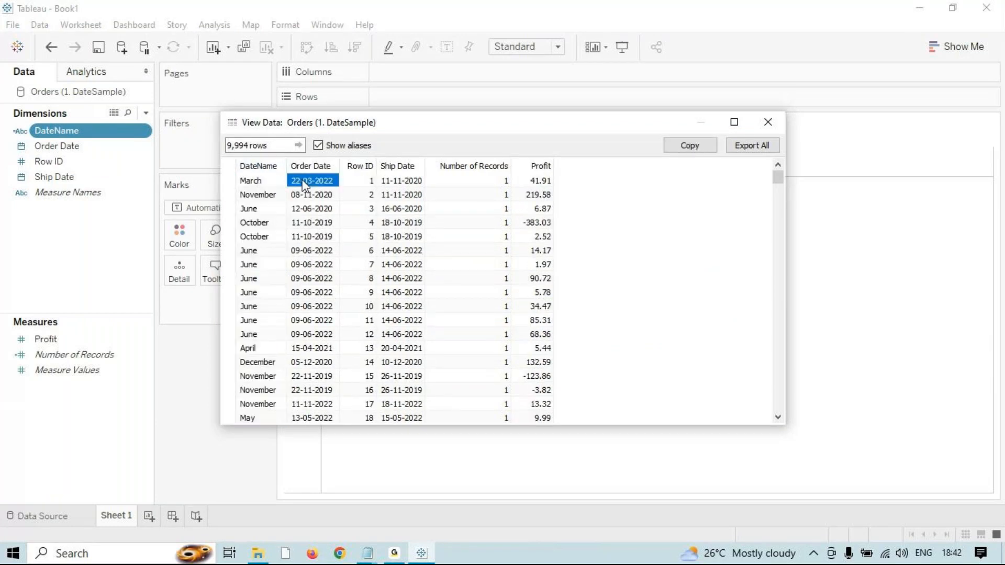
pyautogui.click(265, 183)
pyautogui.click(311, 197)
pyautogui.click(270, 196)
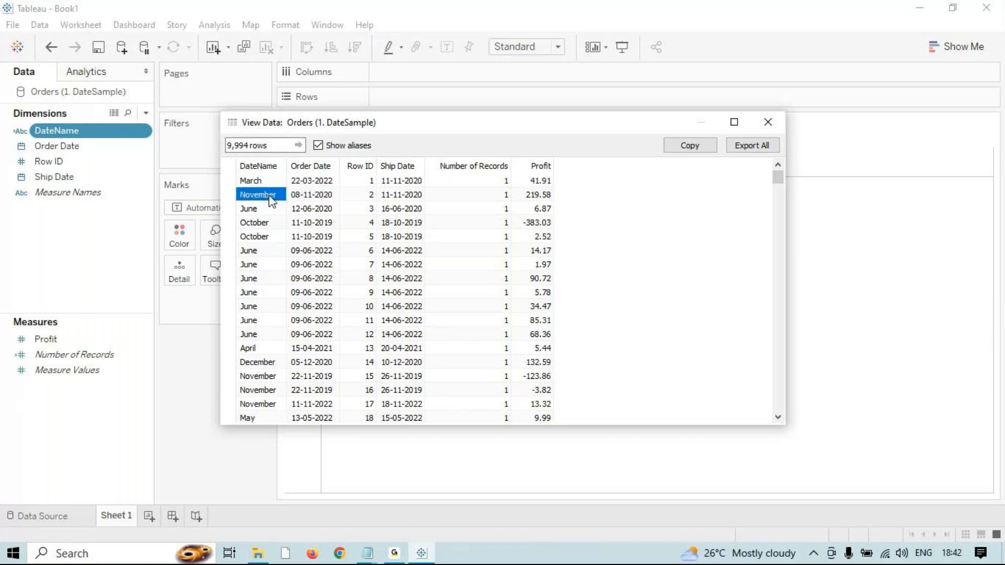
pyautogui.click(310, 209)
pyautogui.click(267, 212)
pyautogui.click(307, 223)
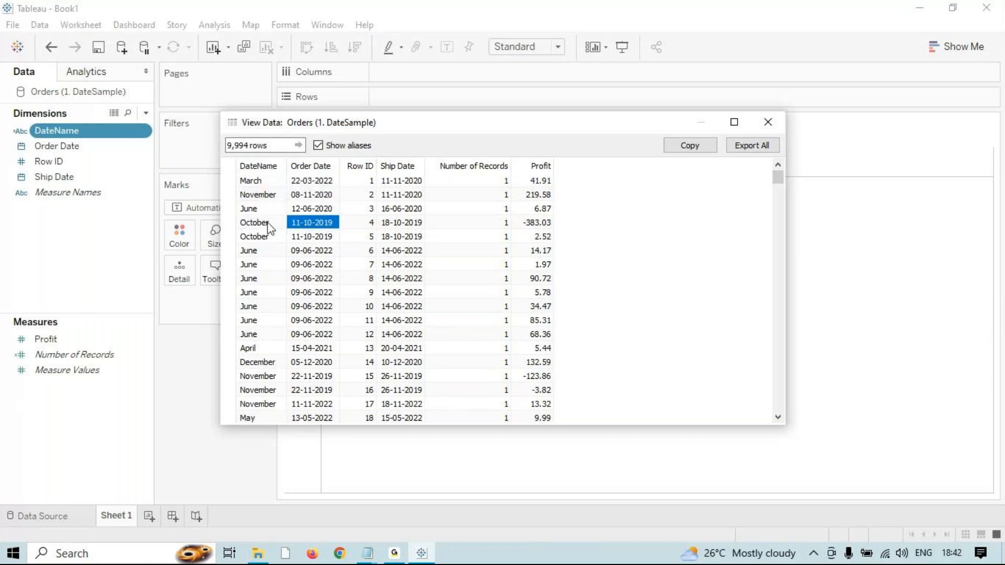
pyautogui.click(267, 223)
pyautogui.click(308, 252)
pyautogui.click(264, 273)
pyautogui.click(306, 294)
pyautogui.click(261, 296)
pyautogui.click(308, 321)
pyautogui.click(264, 335)
pyautogui.click(266, 363)
pyautogui.click(316, 390)
pyautogui.click(271, 391)
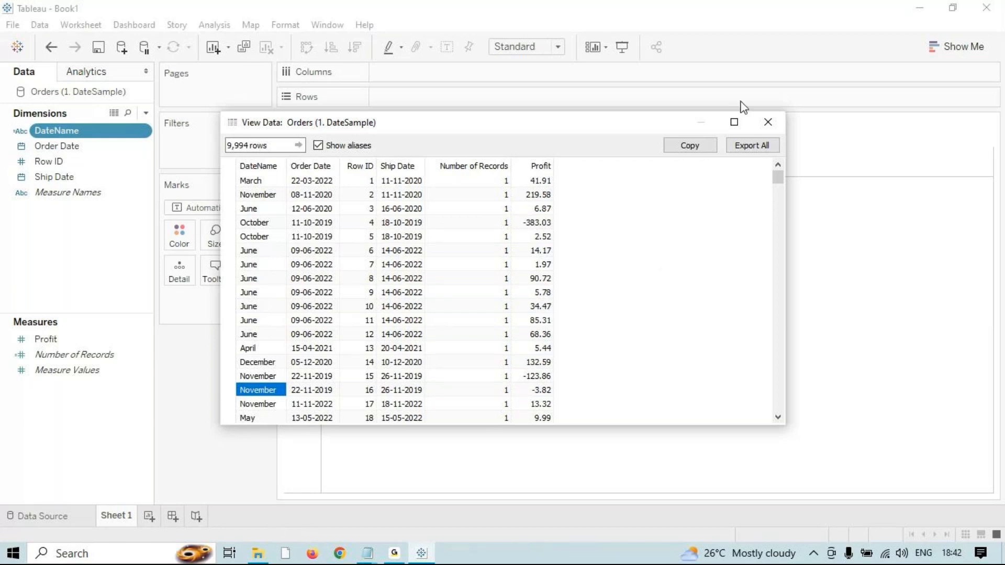
pyautogui.click(767, 122)
pyautogui.click(402, 560)
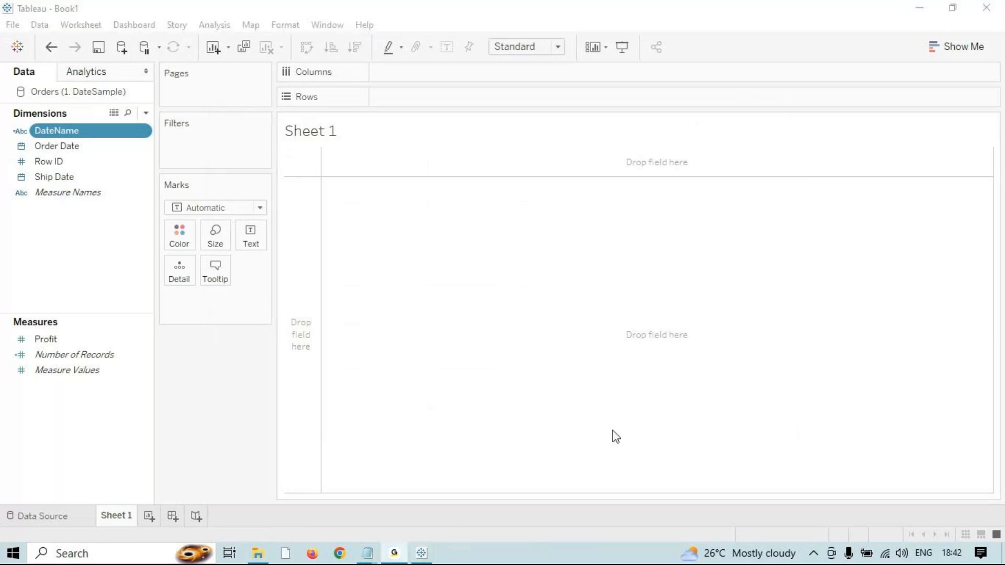
pyautogui.click(900, 7)
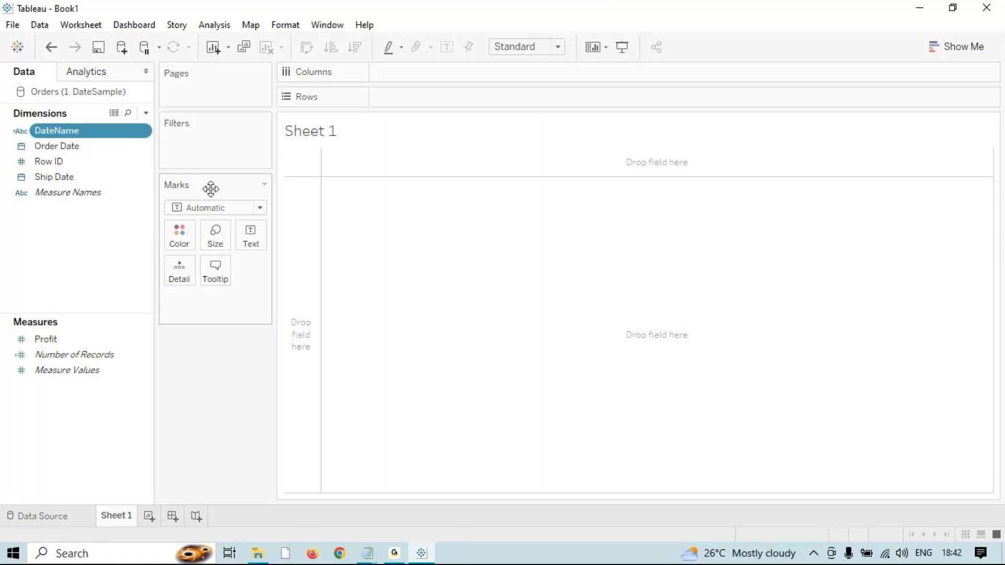
# - Start a new calculated field and look up the description of ISDATE among the date functions
pyautogui.click(219, 26)
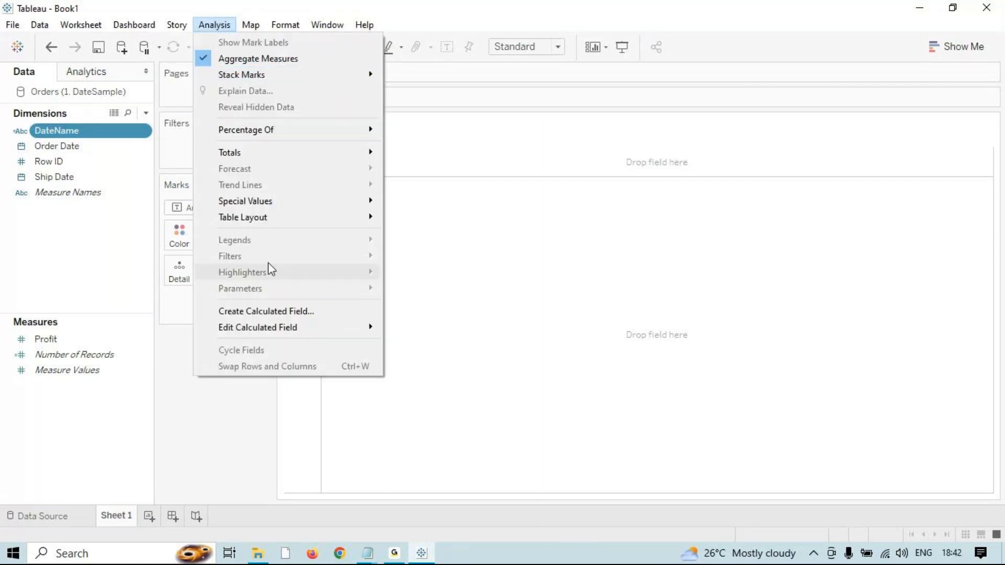
pyautogui.click(258, 312)
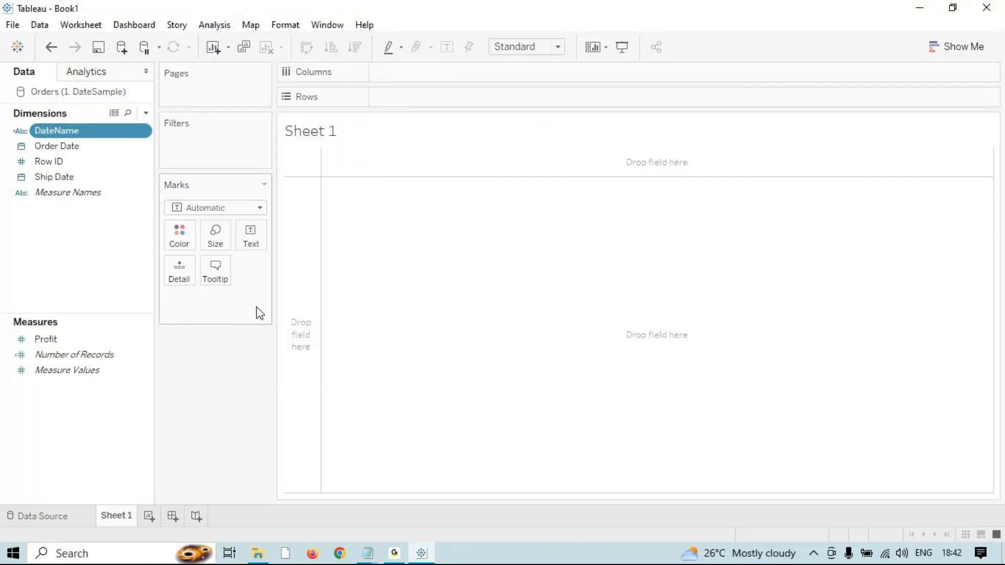
pyautogui.click(740, 144)
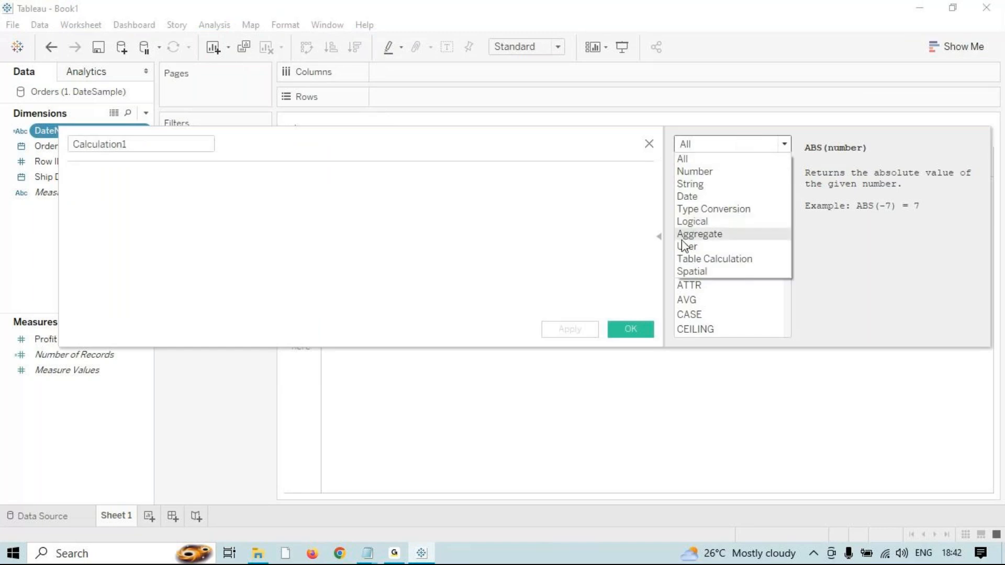
pyautogui.click(707, 199)
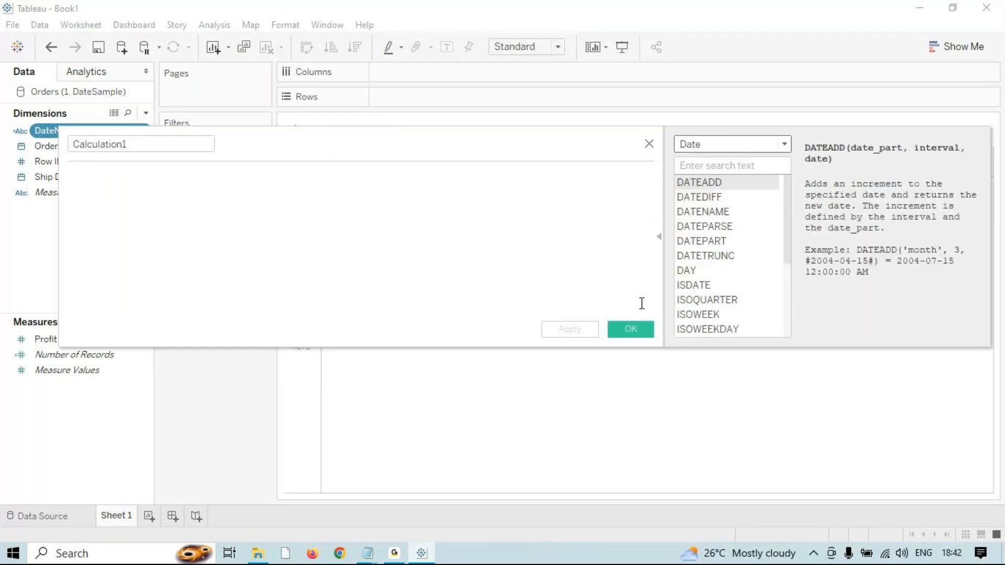
pyautogui.scroll(-3, 768, 271)
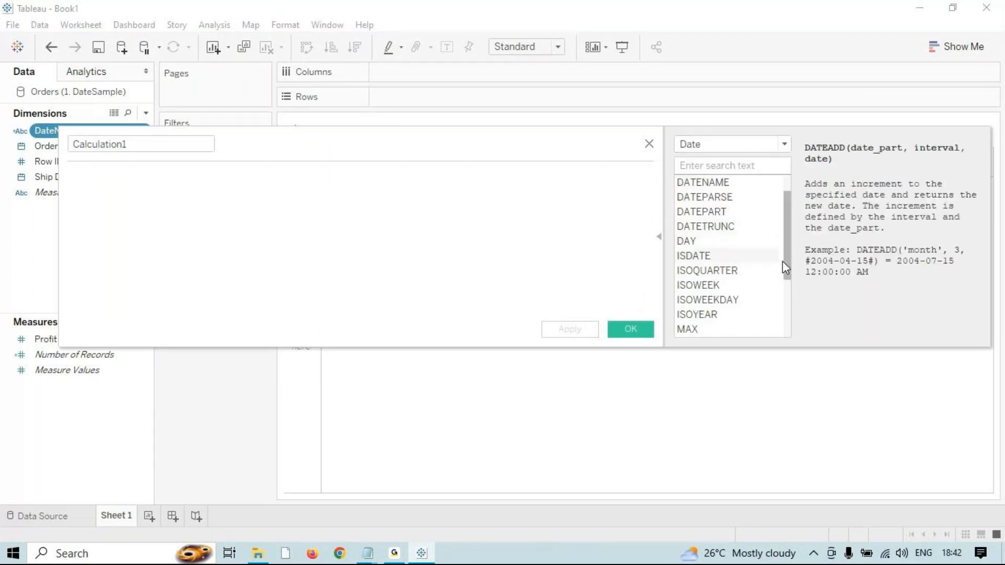
pyautogui.scroll(4, 779, 299)
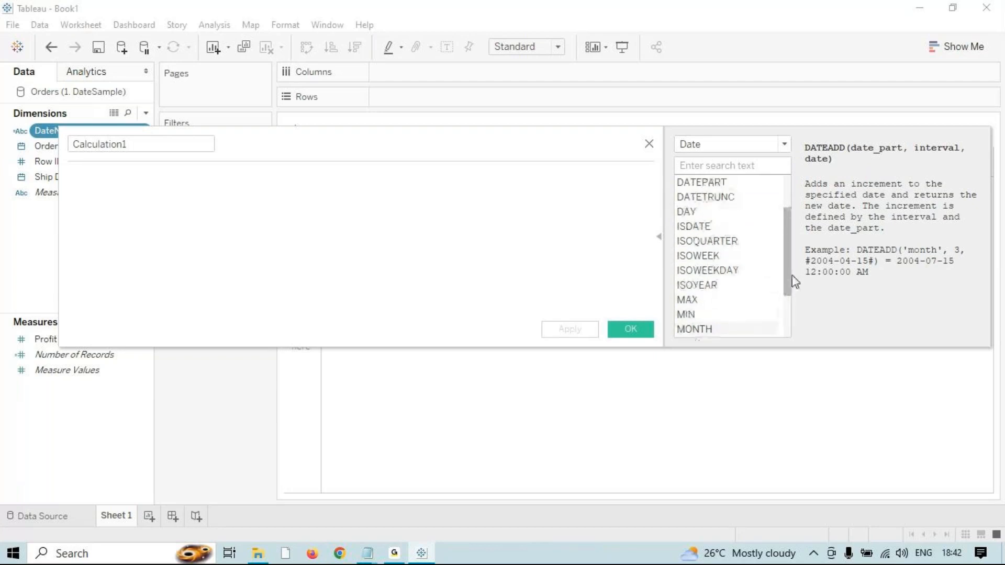
pyautogui.click(716, 241)
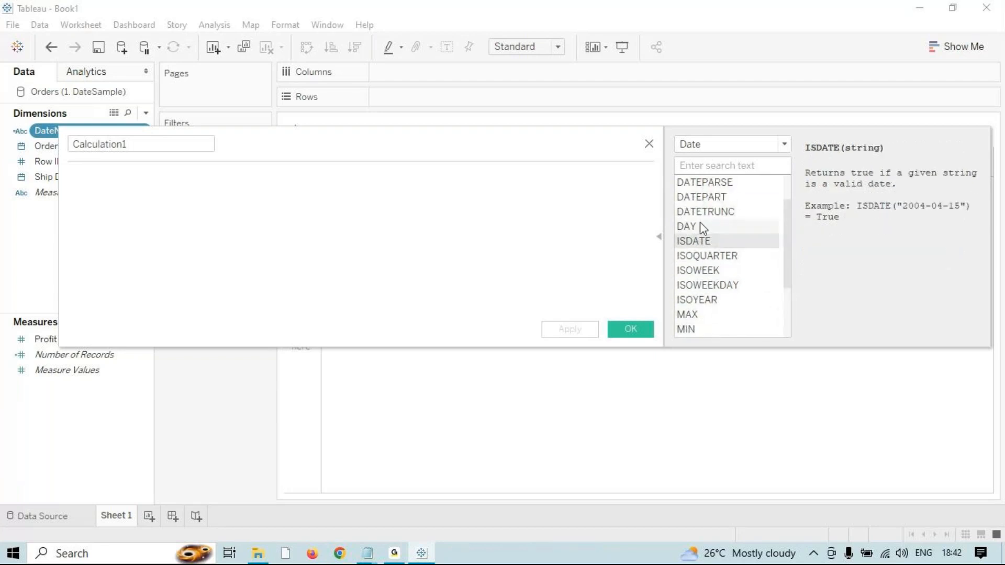
# - Name the new calculated field ISDATE
pyautogui.doubleClick(177, 151)
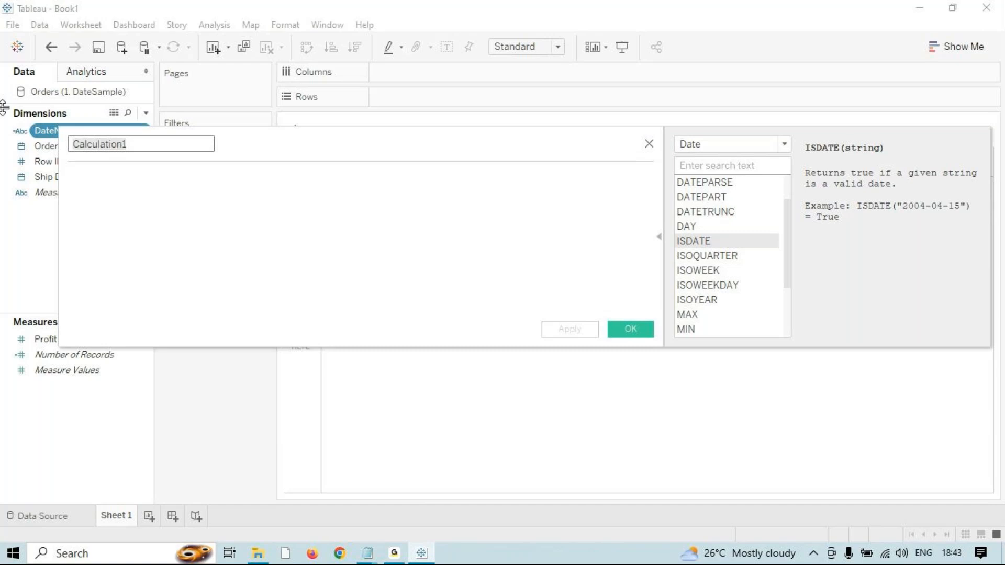
pyautogui.press('BackSpace')
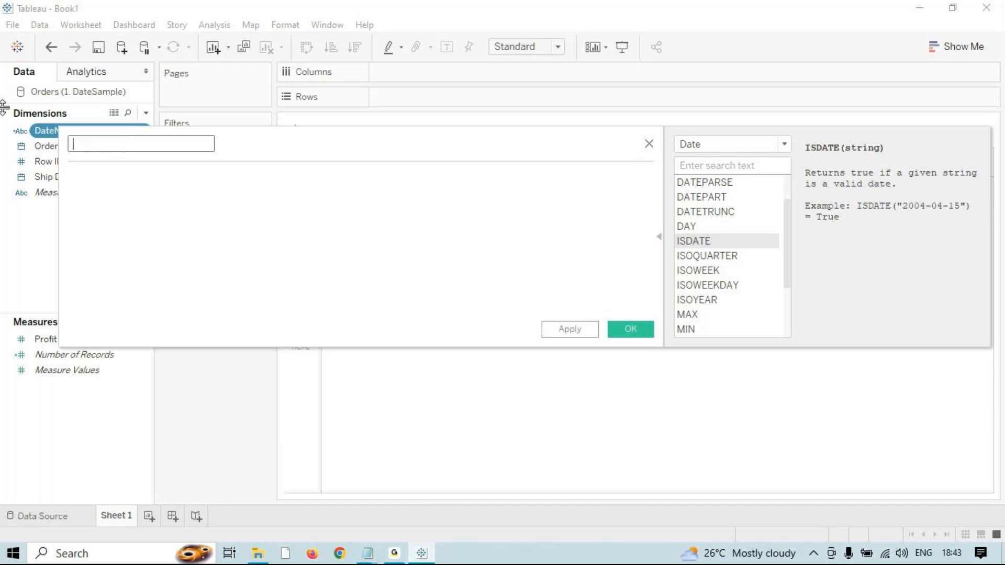
pyautogui.write('ISDATE')
pyautogui.press('Tab')
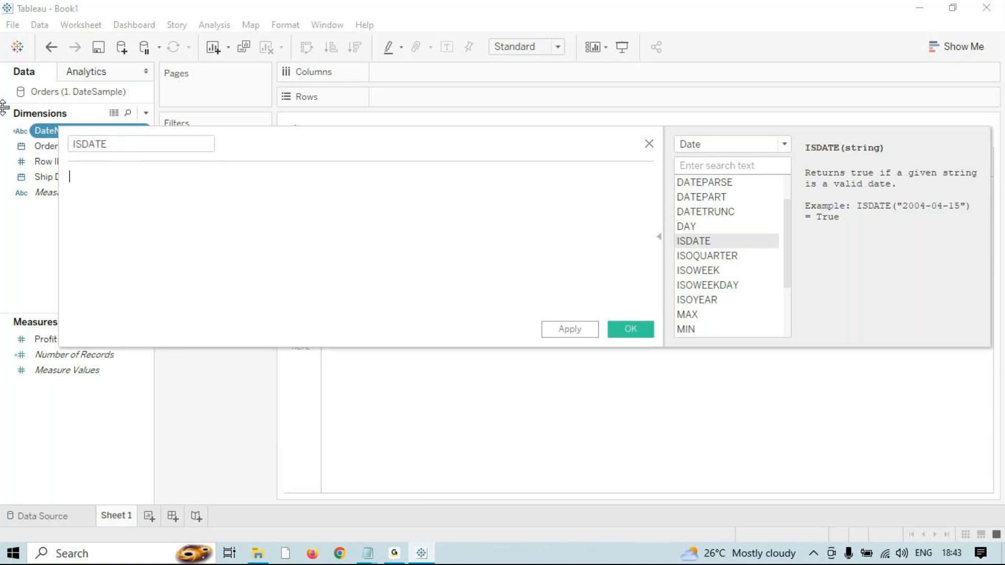
# - Try the formula ISDATE([Order Date]) in the calculated field, and clear it
pyautogui.write('IS')
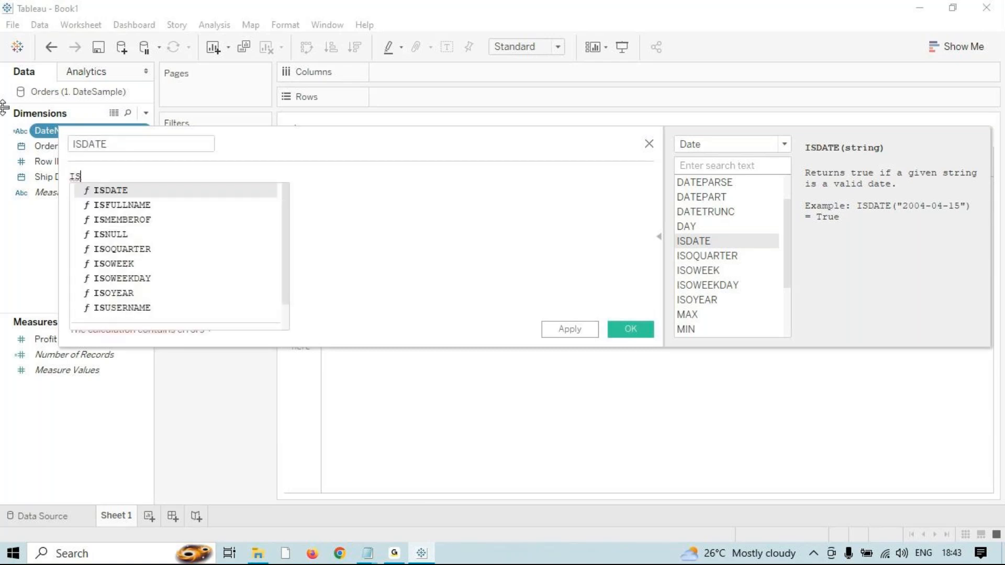
pyautogui.press('Return')
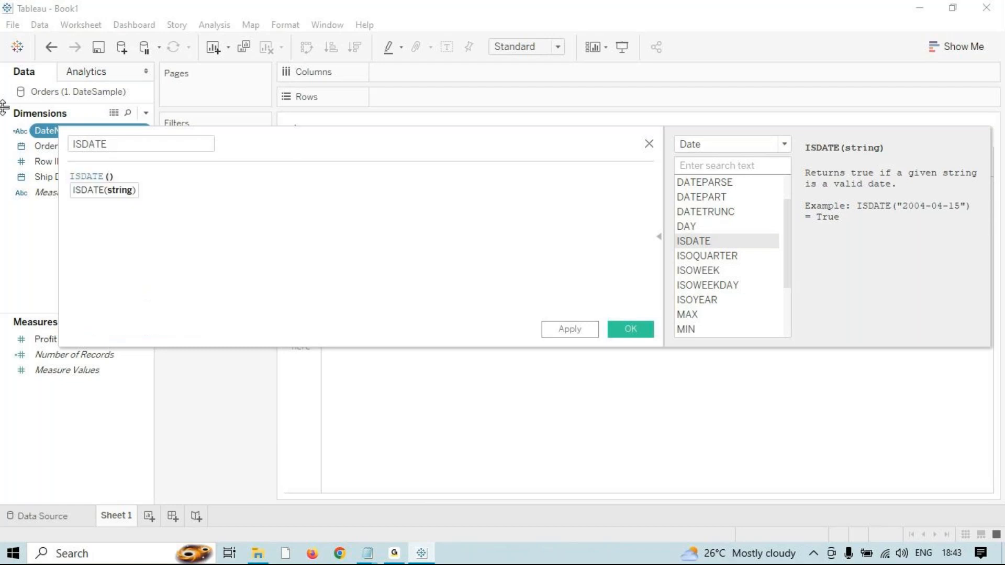
pyautogui.write('date')
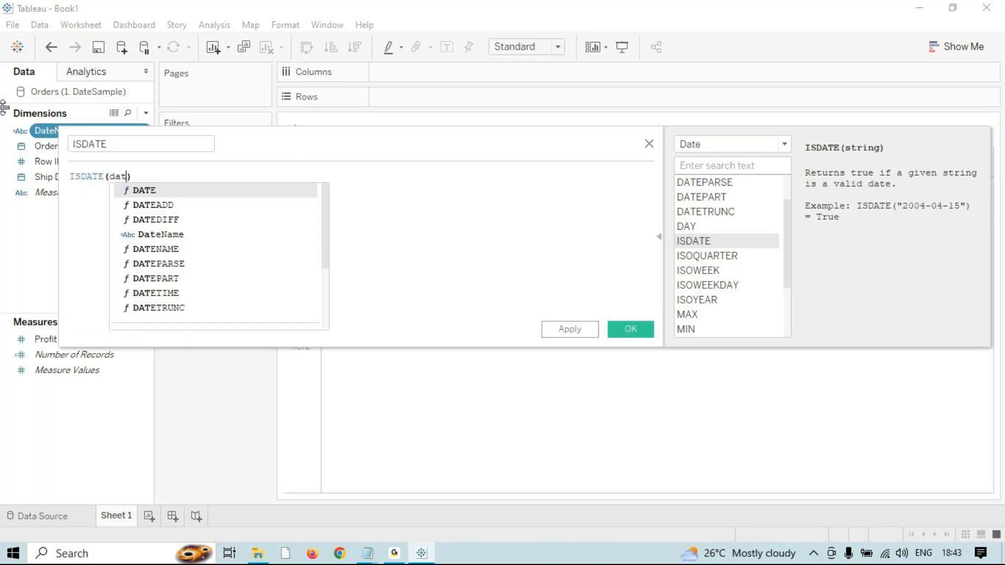
pyautogui.press('BackSpace')
pyautogui.press('BackSpace')
pyautogui.press('BackSpace')
pyautogui.press('BackSpace')
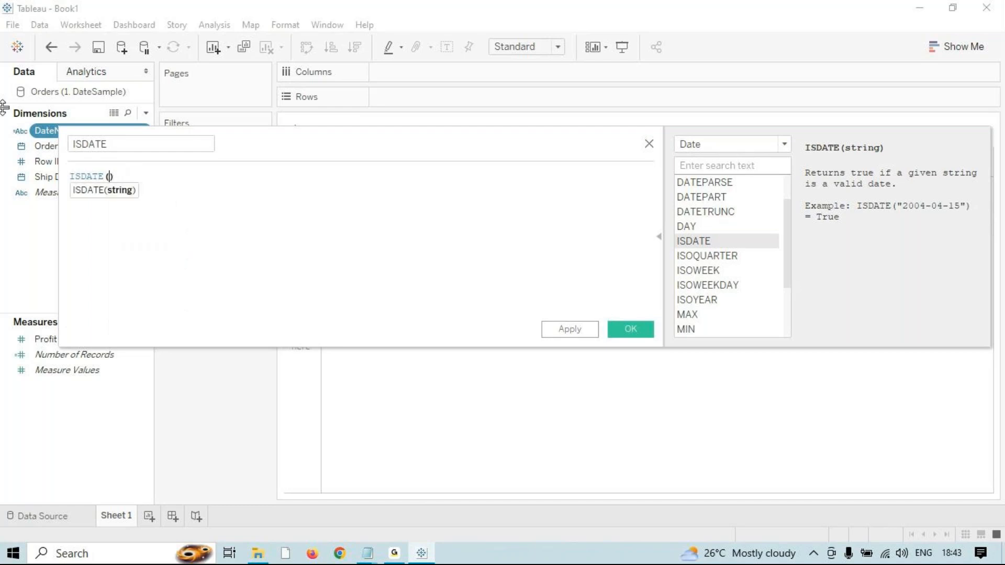
pyautogui.write('order')
pyautogui.press('Return')
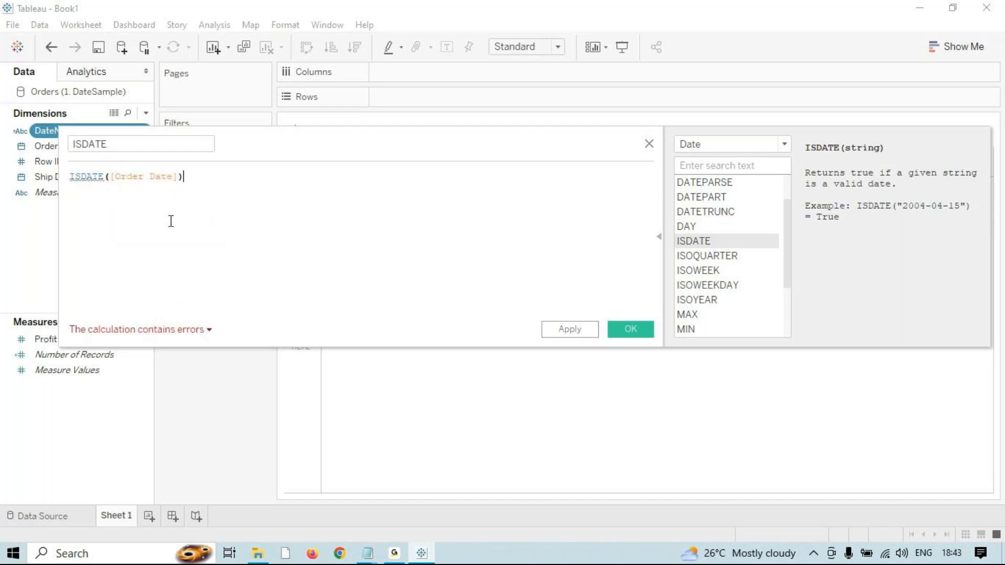
pyautogui.click(108, 177)
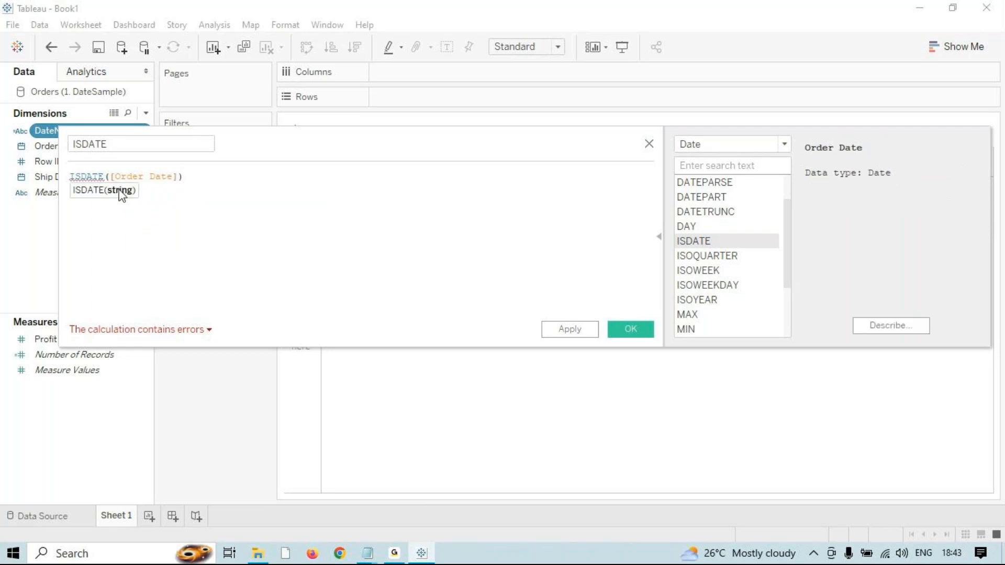
pyautogui.moveTo(213, 179); pyautogui.dragTo(3, 139)
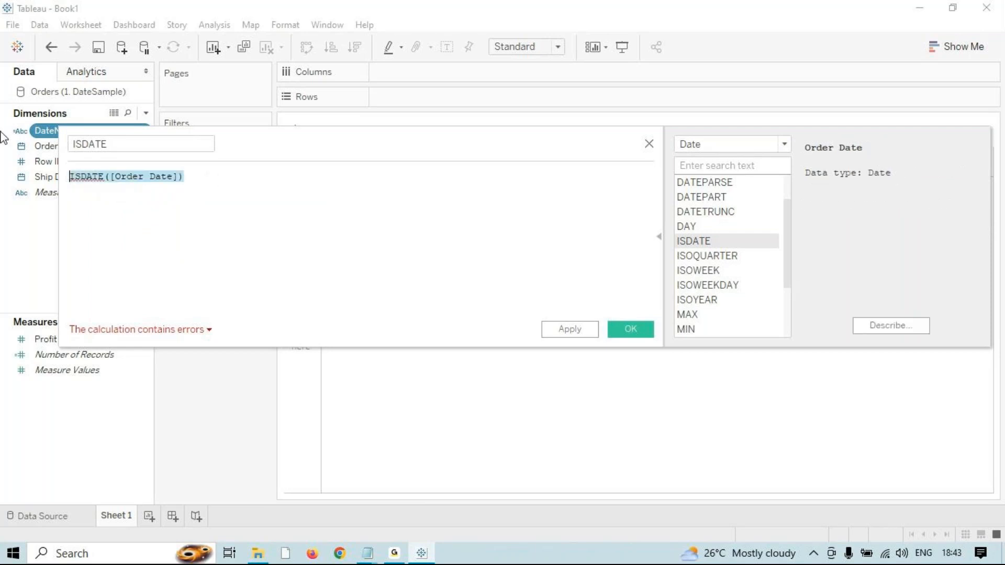
pyautogui.press('BackSpace')
# - Enter the formula ISDATE("17-08-2023") in the calculated field
pyautogui.write('is')
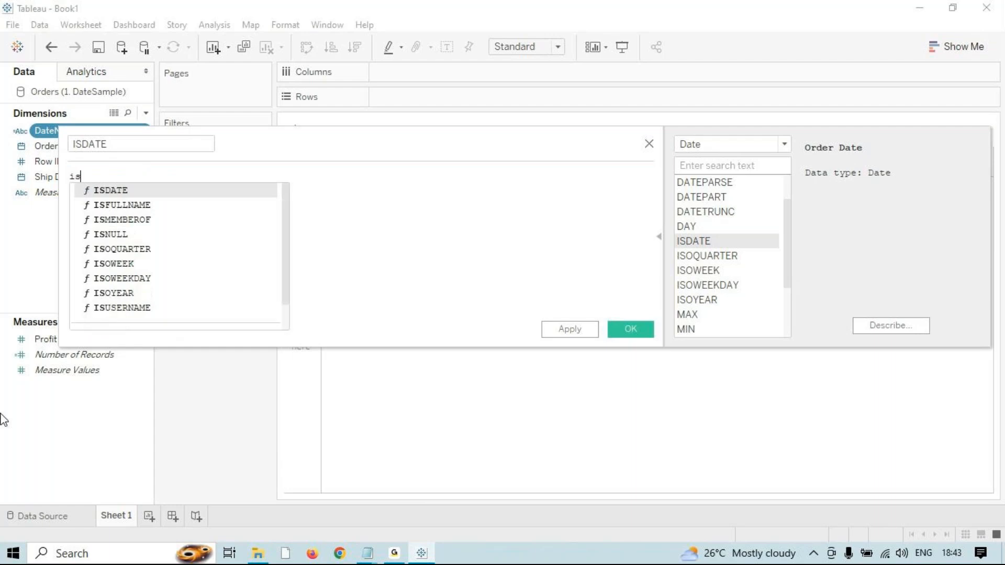
pyautogui.press('Return')
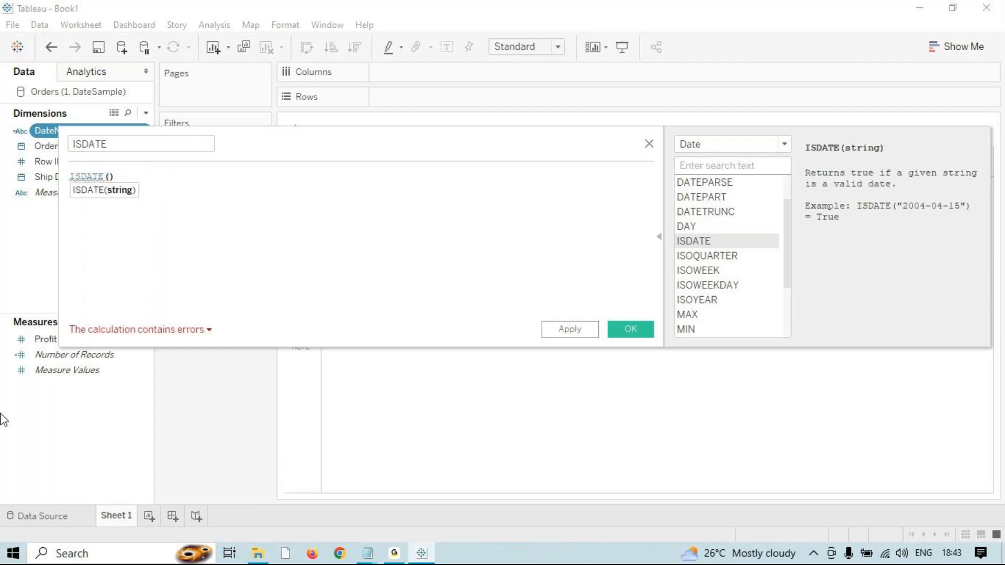
pyautogui.write('"')
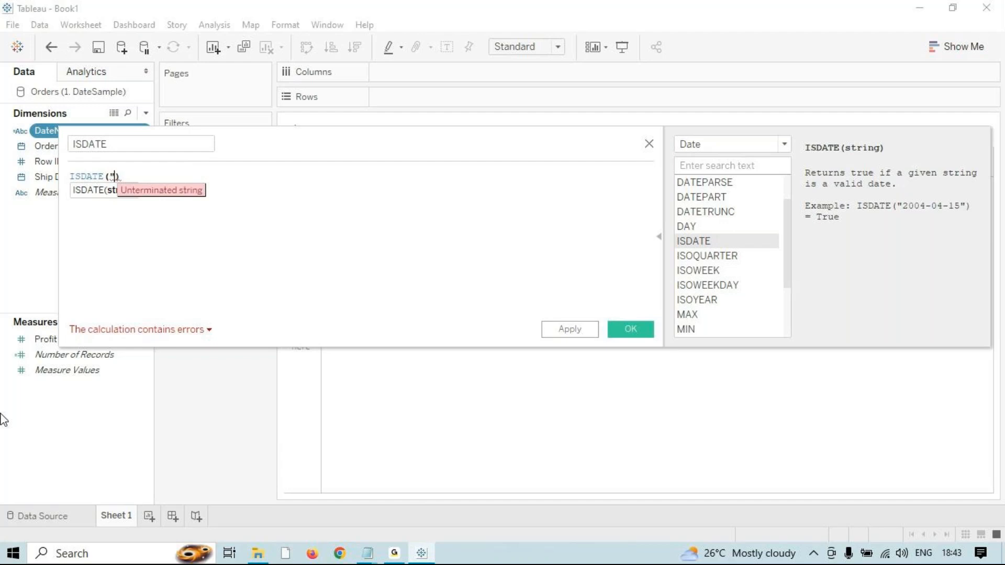
pyautogui.write('18')
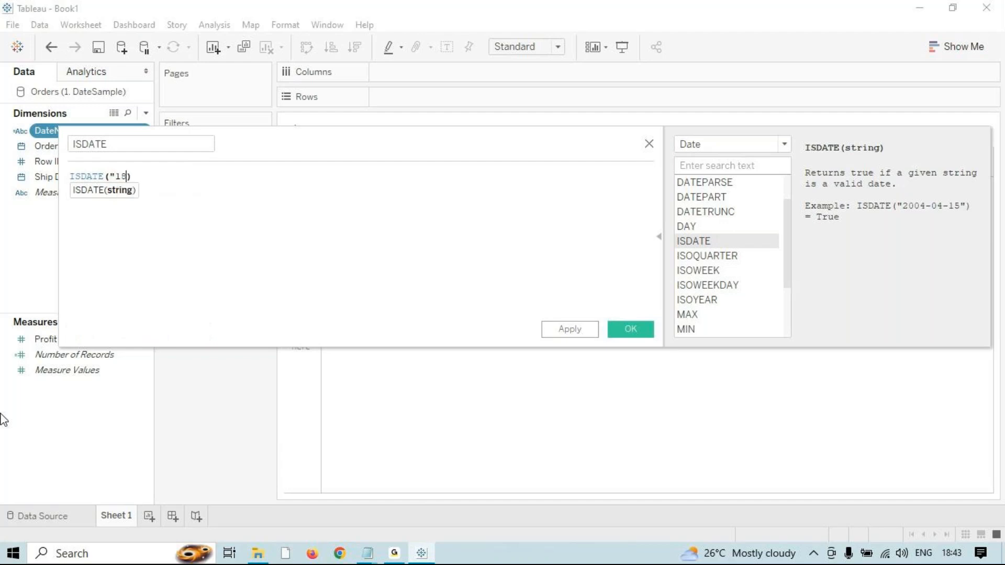
pyautogui.write('-')
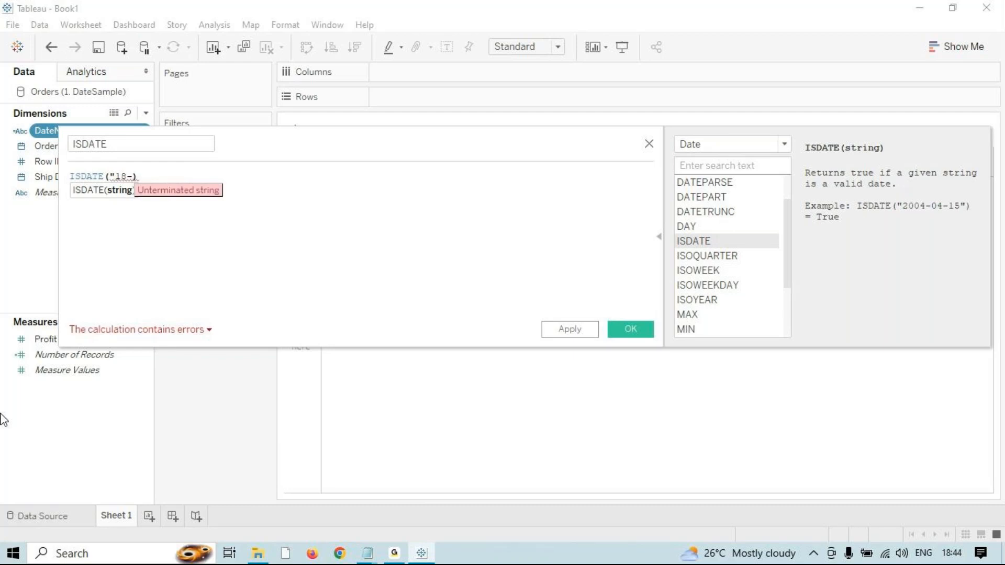
pyautogui.press('BackSpace')
pyautogui.press('BackSpace')
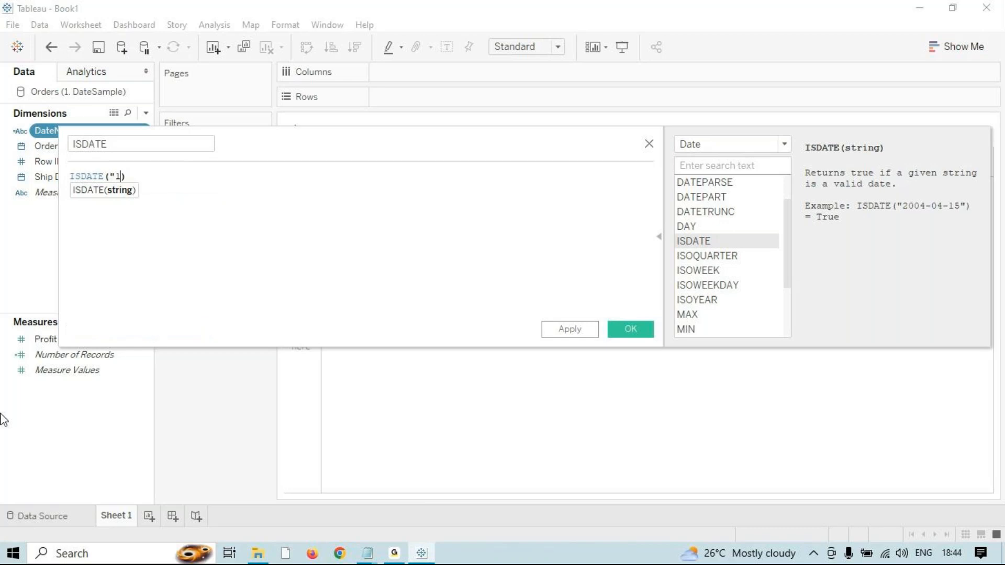
pyautogui.write('7-08-')
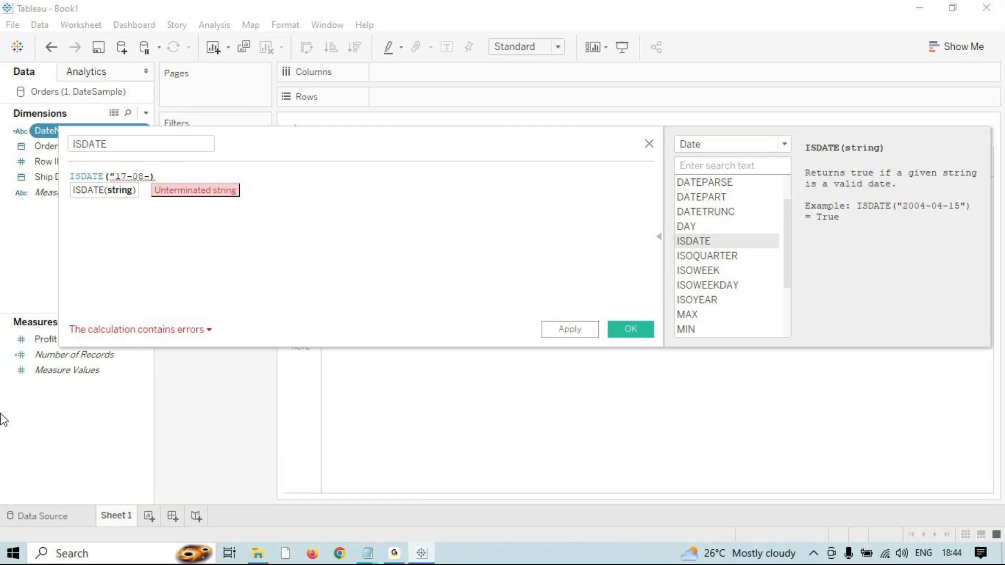
pyautogui.write('2023')
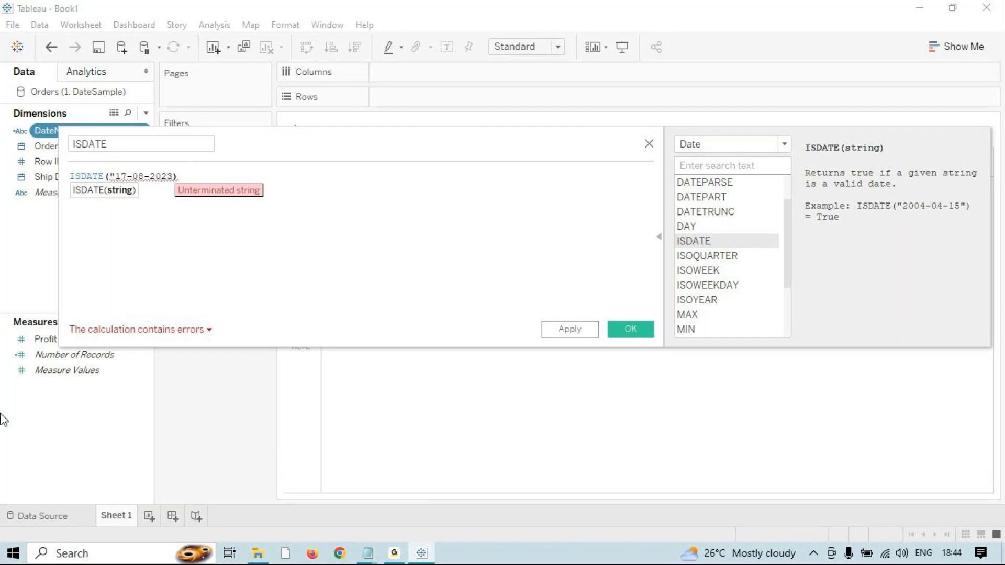
pyautogui.write('"')
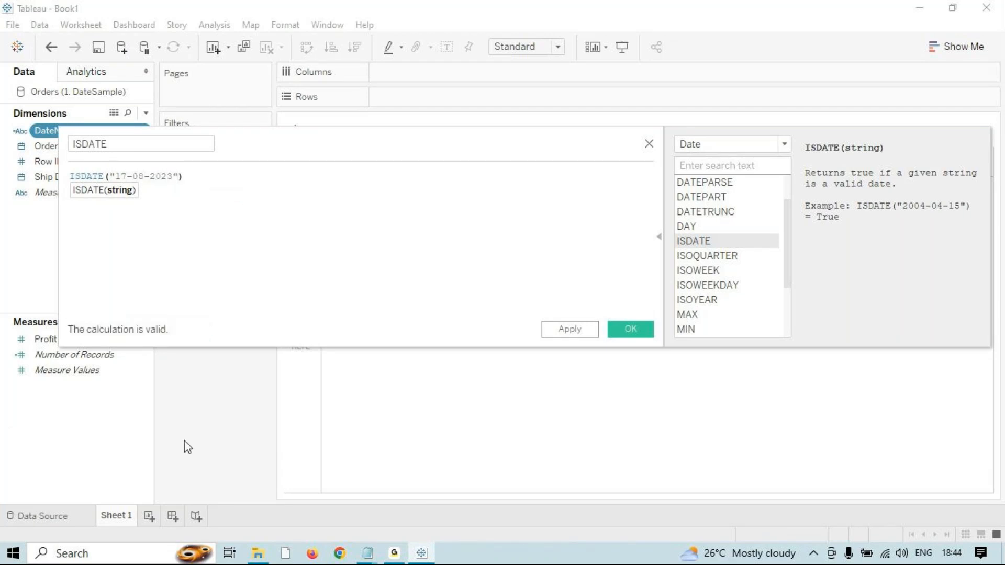
# - Apply and save the ISDATE calculated field, and add it to the rows of Sheet 1
pyautogui.moveTo(183, 177); pyautogui.dragTo(49, 177)
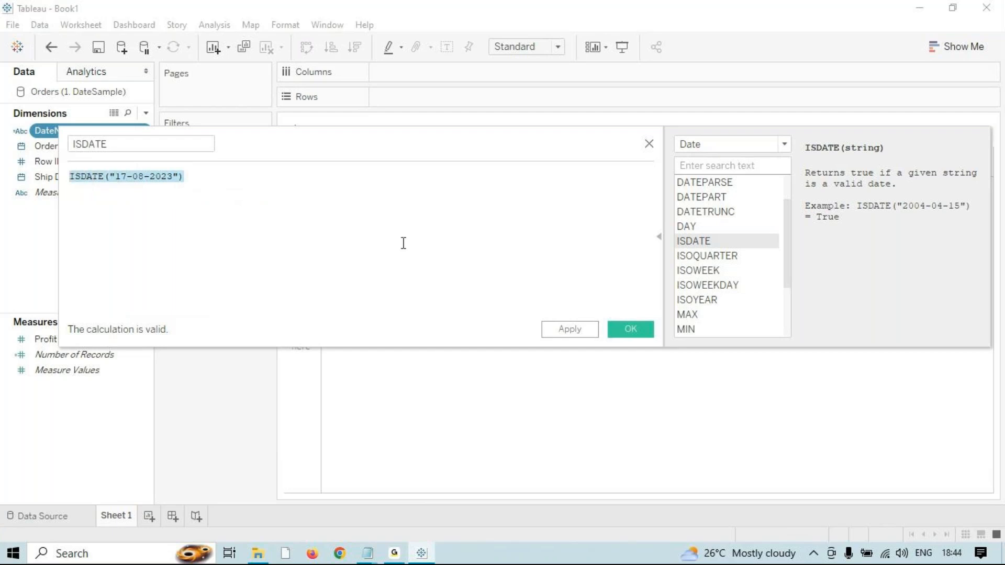
pyautogui.click(555, 330)
pyautogui.click(629, 331)
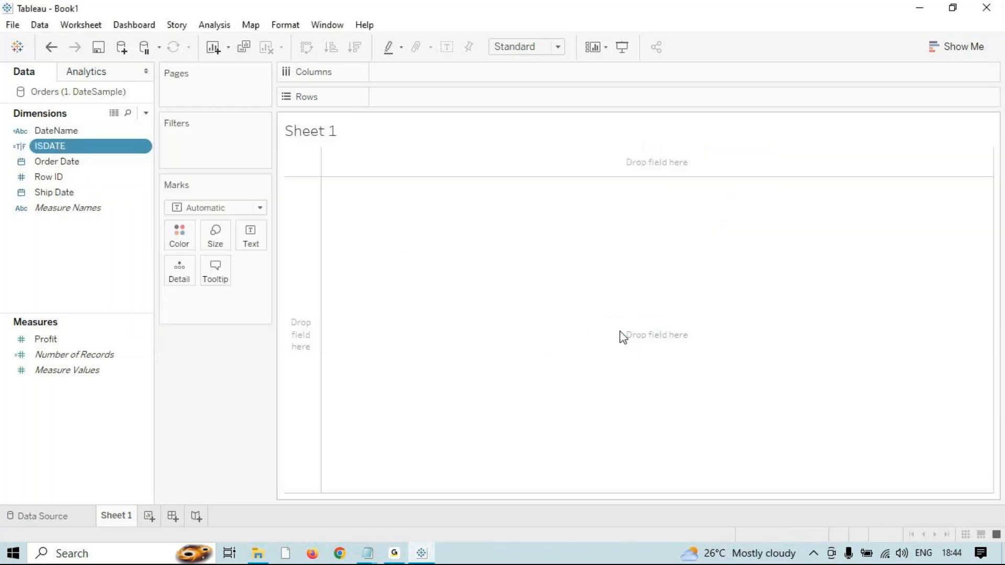
pyautogui.doubleClick(53, 144)
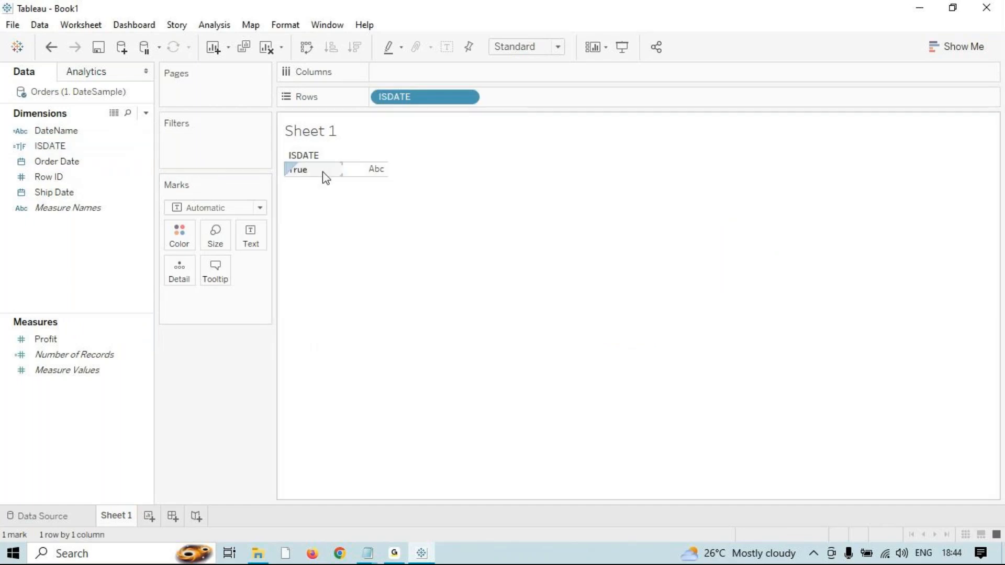
# - Change the date string in the ISDATE field's formula to "17-18-2023" and check the result in the view
pyautogui.rightClick(52, 143)
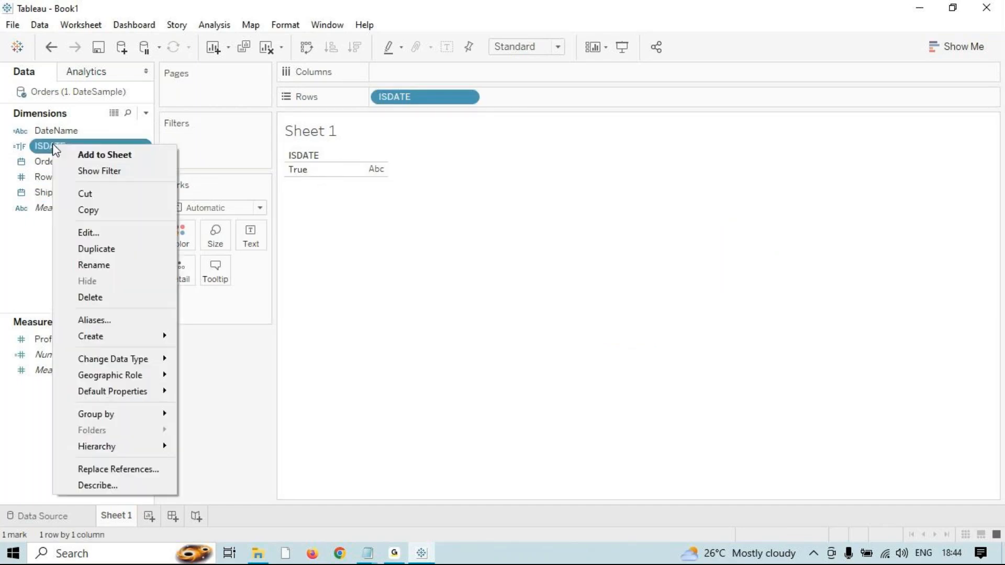
pyautogui.click(94, 237)
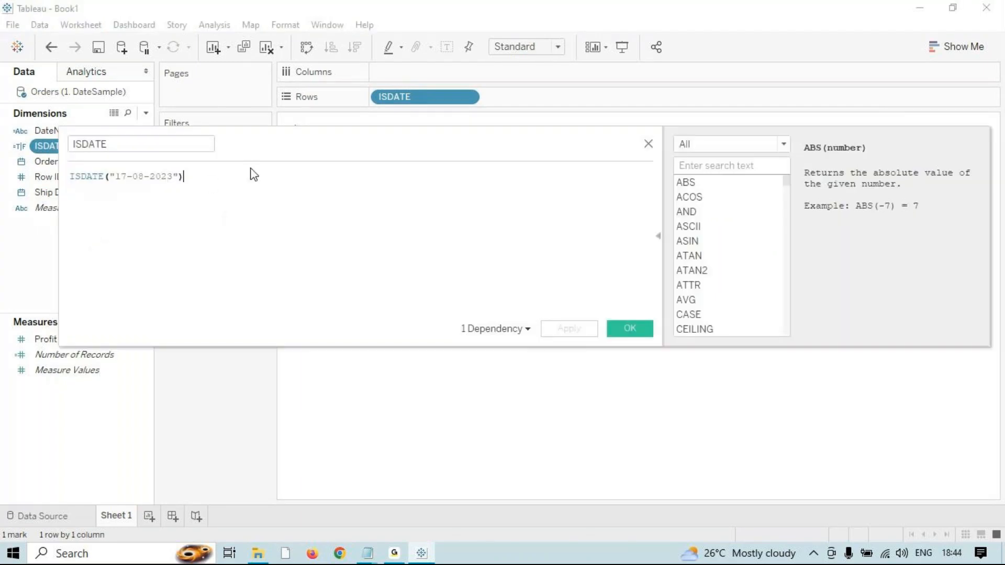
pyautogui.click(138, 176)
pyautogui.press('BackSpace')
pyautogui.write('1')
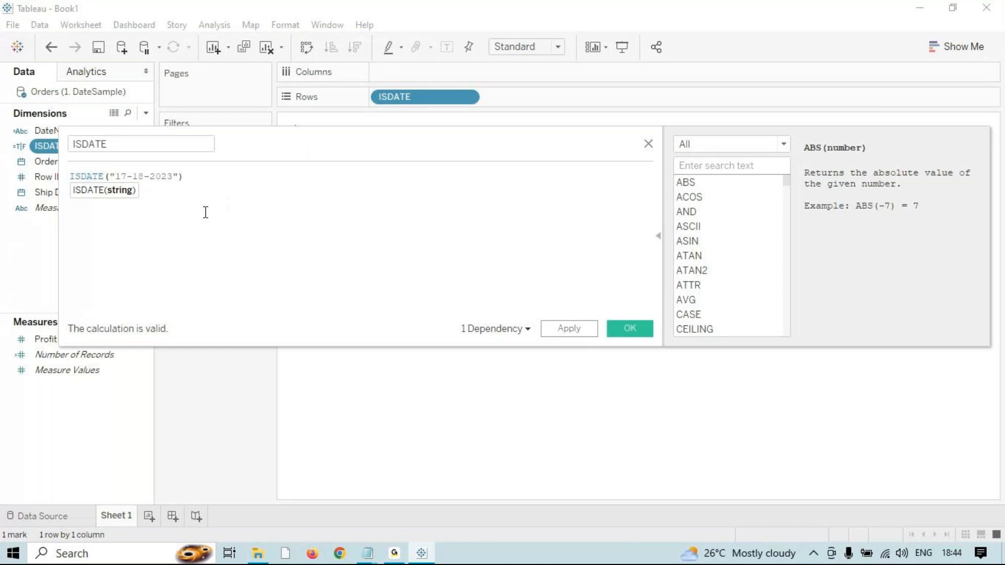
pyautogui.click(576, 329)
pyautogui.click(630, 328)
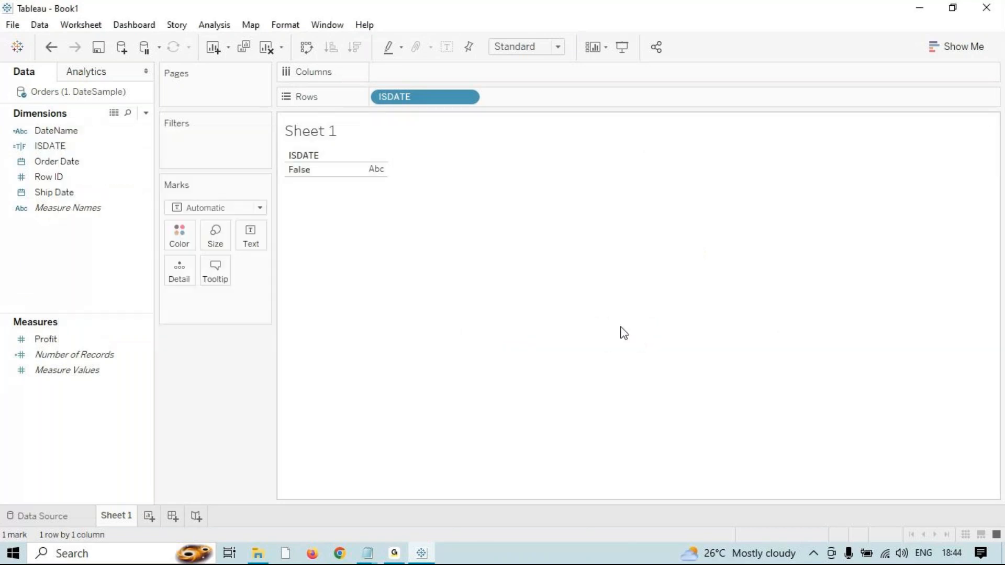
pyautogui.click(306, 174)
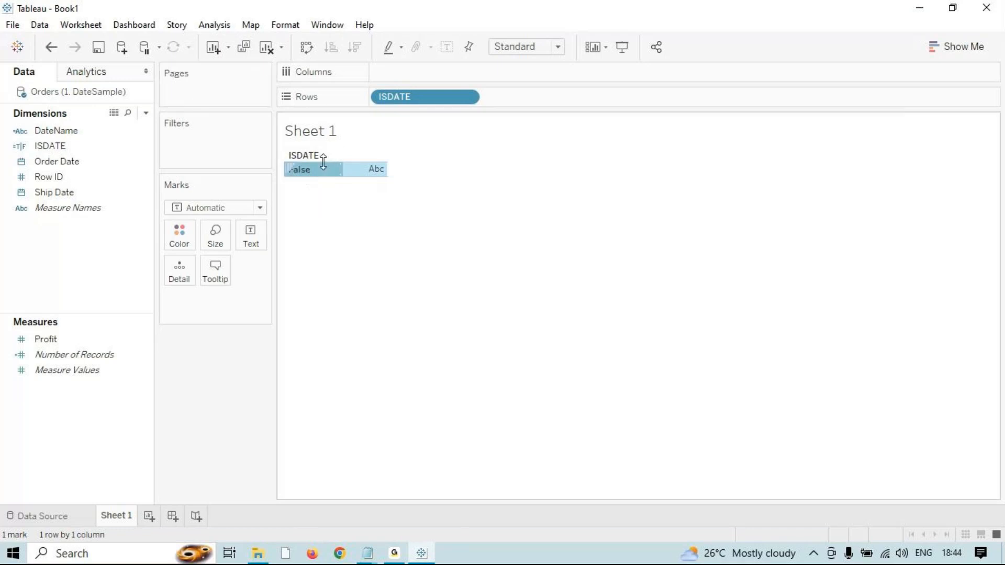
pyautogui.moveTo(323, 166)
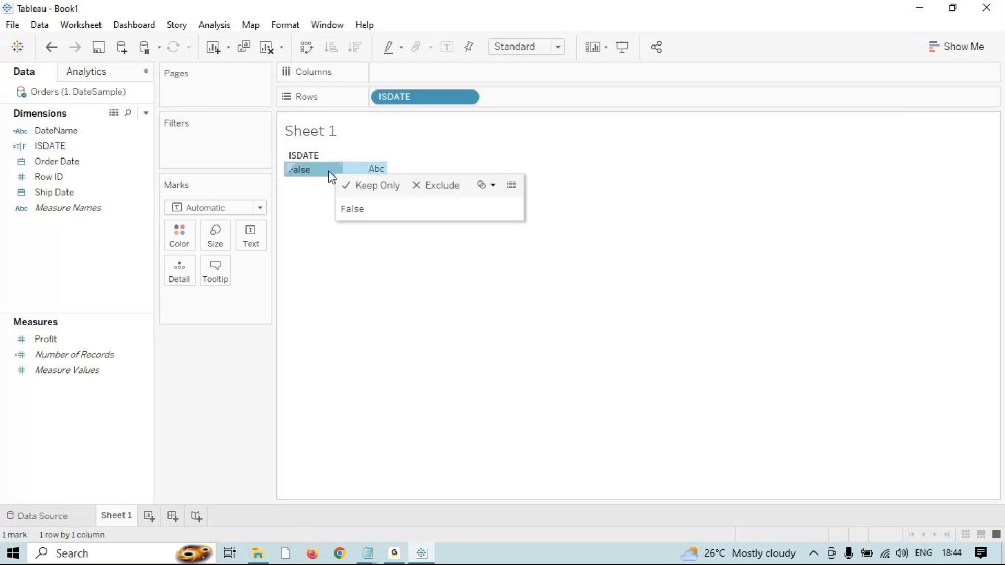
# - Change the date string in the ISDATE field's formula to "08-18-2023" and save the calculation
pyautogui.rightClick(40, 147)
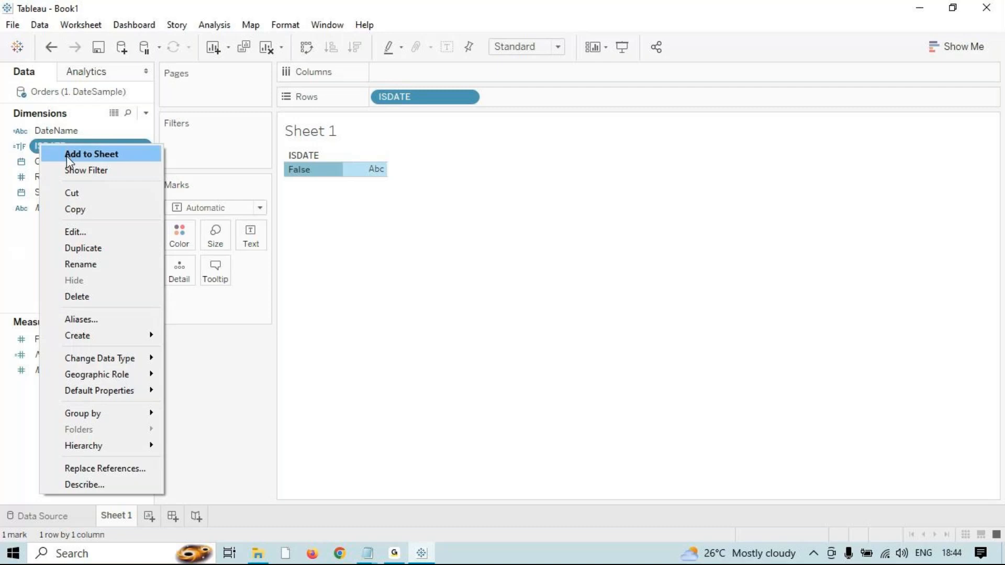
pyautogui.click(89, 234)
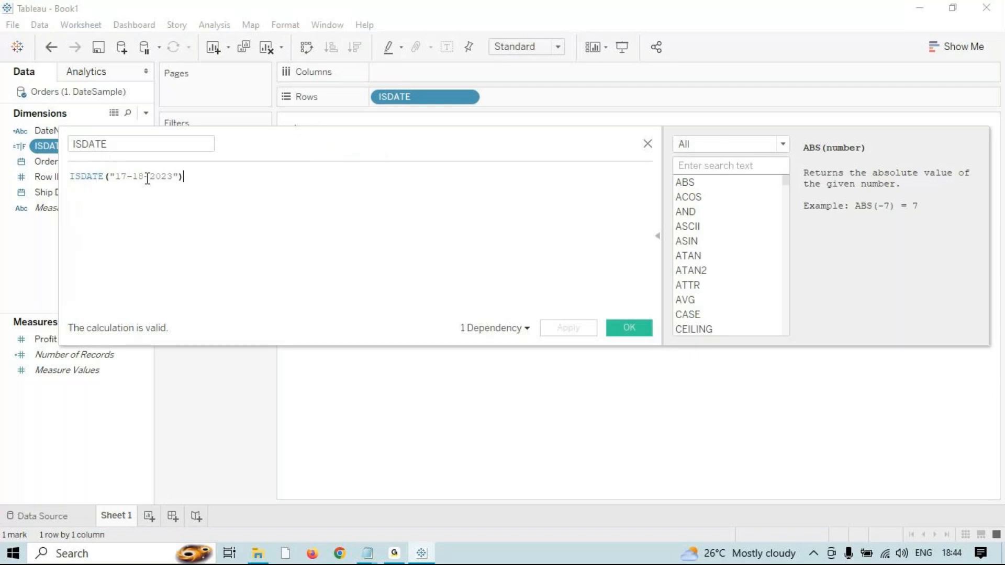
pyautogui.moveTo(116, 176); pyautogui.dragTo(130, 176)
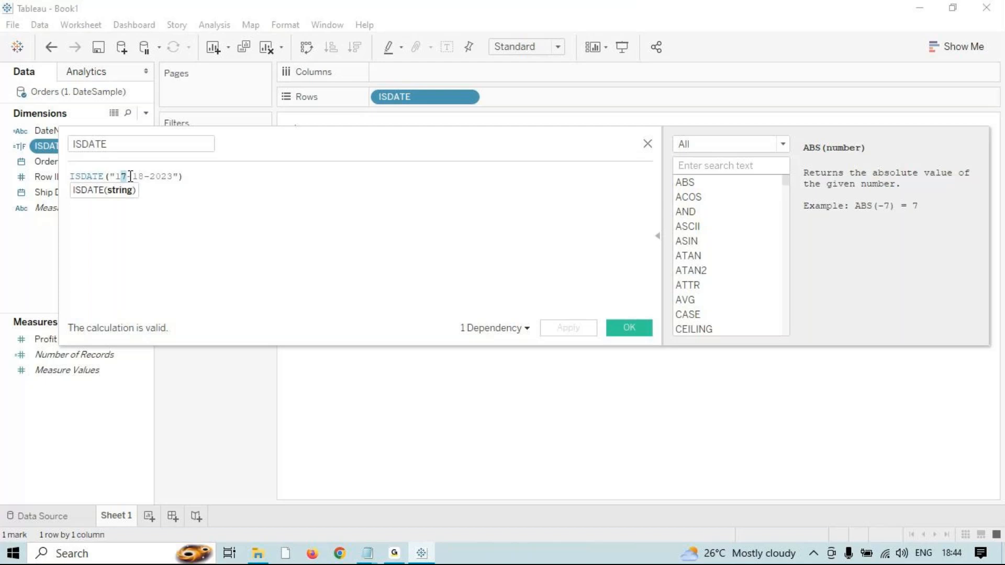
pyautogui.press('BackSpace')
pyautogui.write('08')
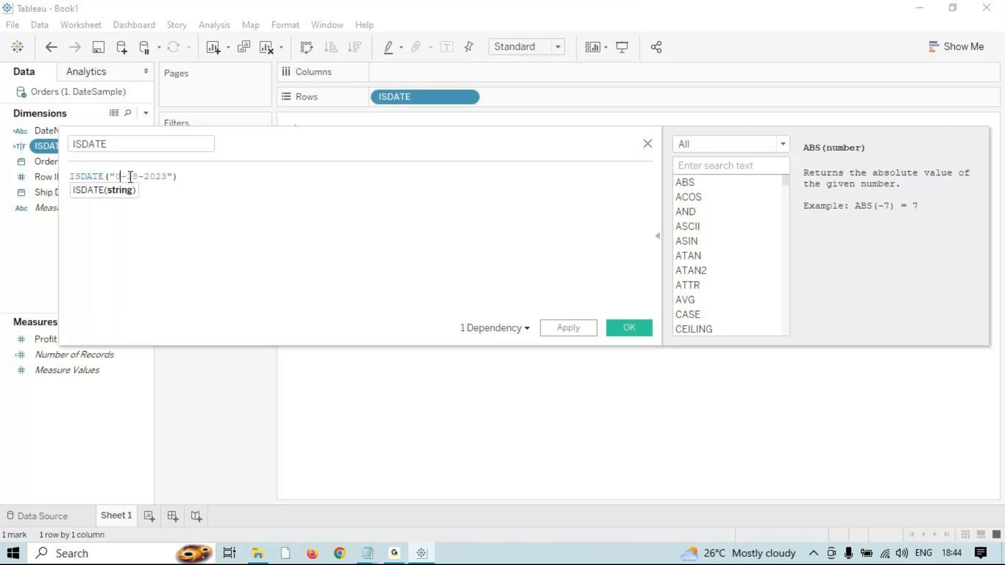
pyautogui.click(567, 331)
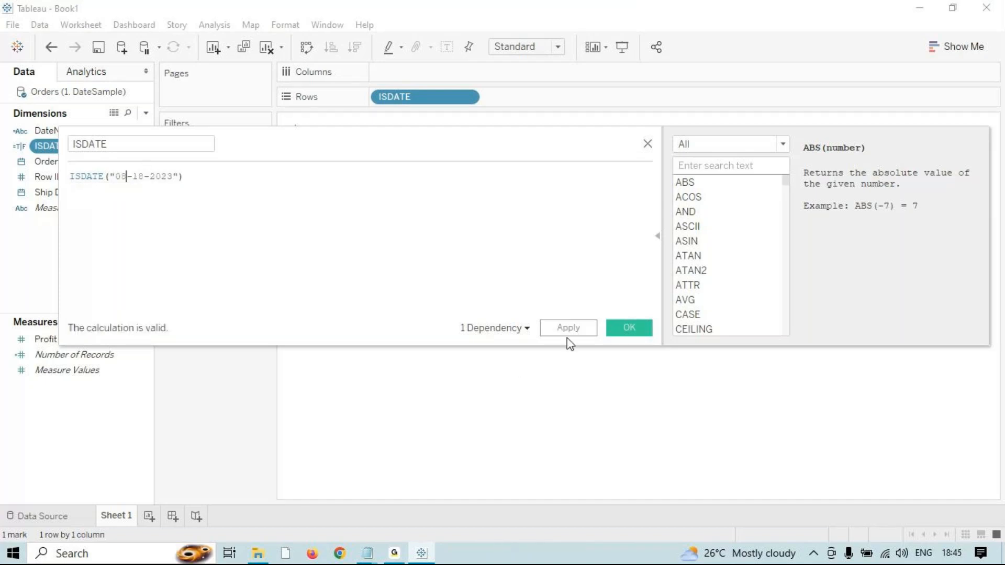
pyautogui.click(611, 333)
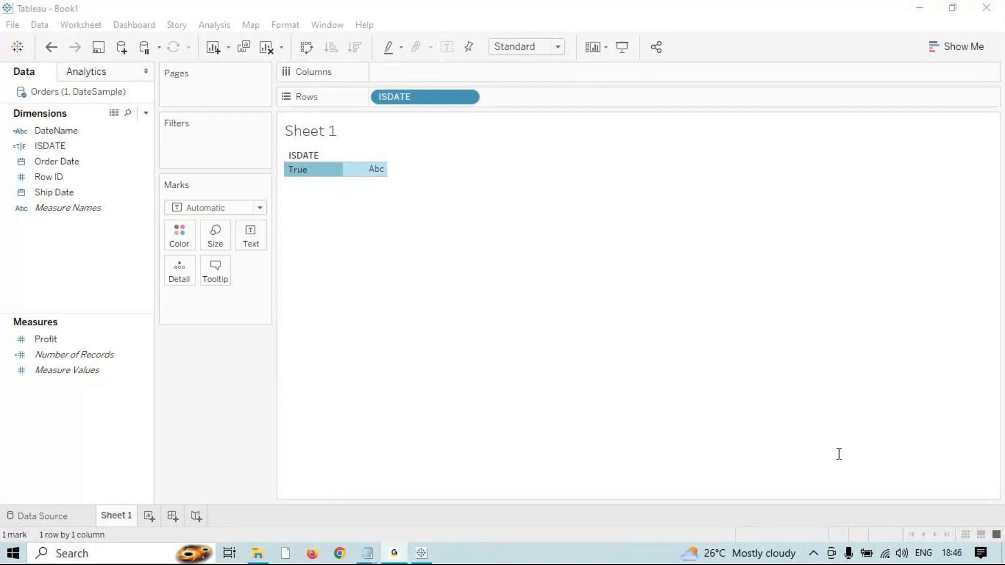
# - Delete the ISDATE calculated field from the dimensions, including its use on Sheet 1
pyautogui.click(925, 17)
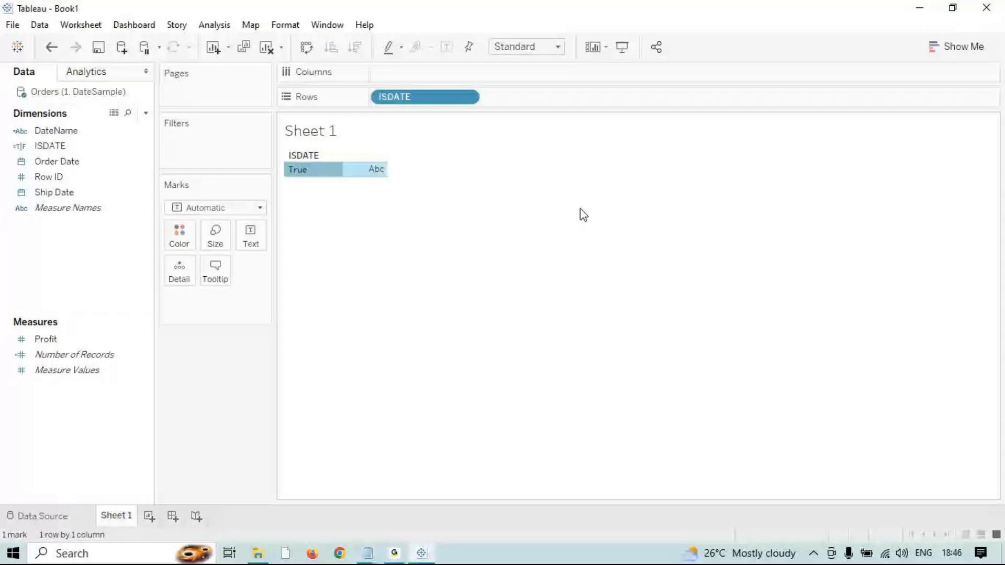
pyautogui.click(74, 146)
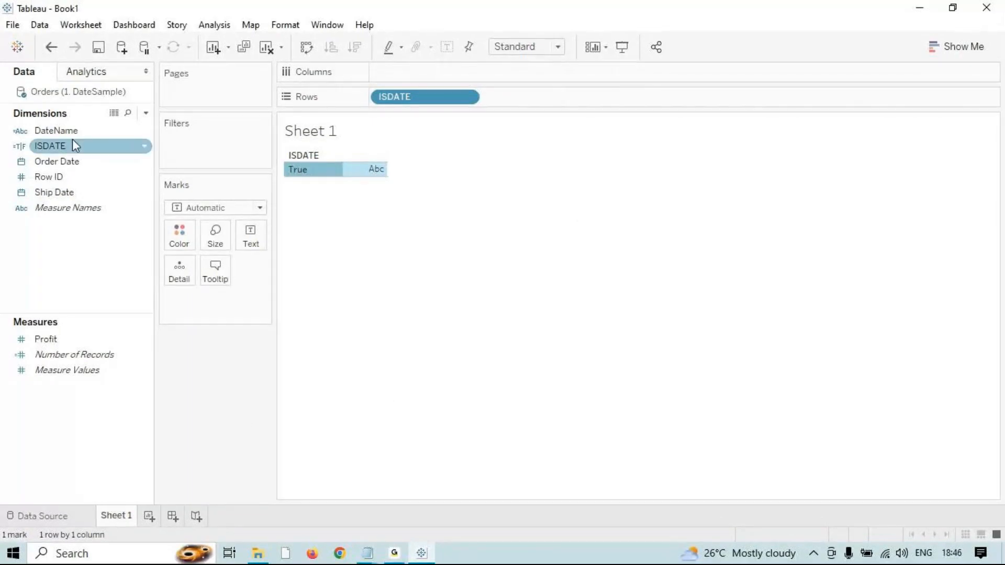
pyautogui.rightClick(73, 142)
pyautogui.click(110, 296)
pyautogui.click(584, 325)
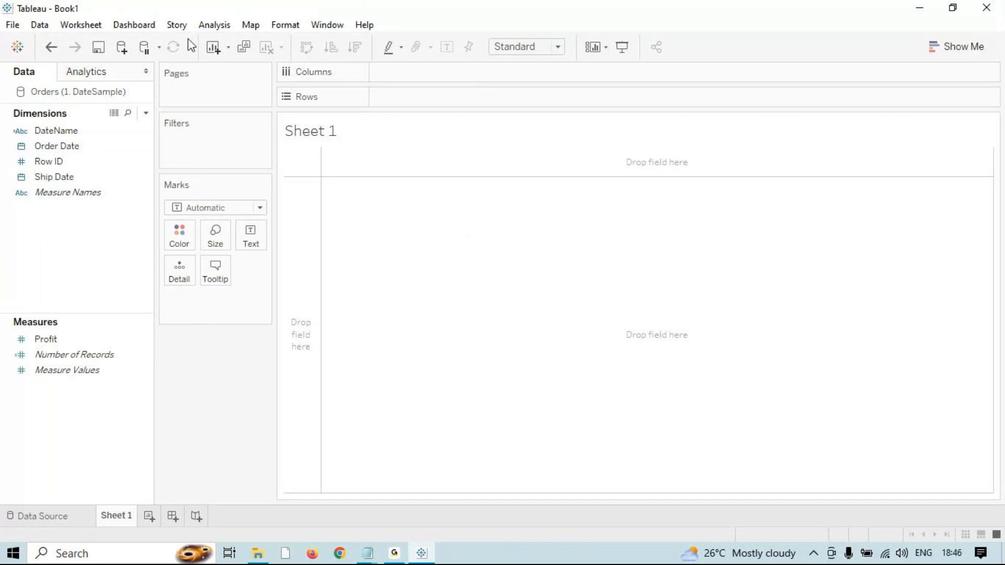
# - Start a new calculated field and filter its function reference to Date functions
pyautogui.click(212, 27)
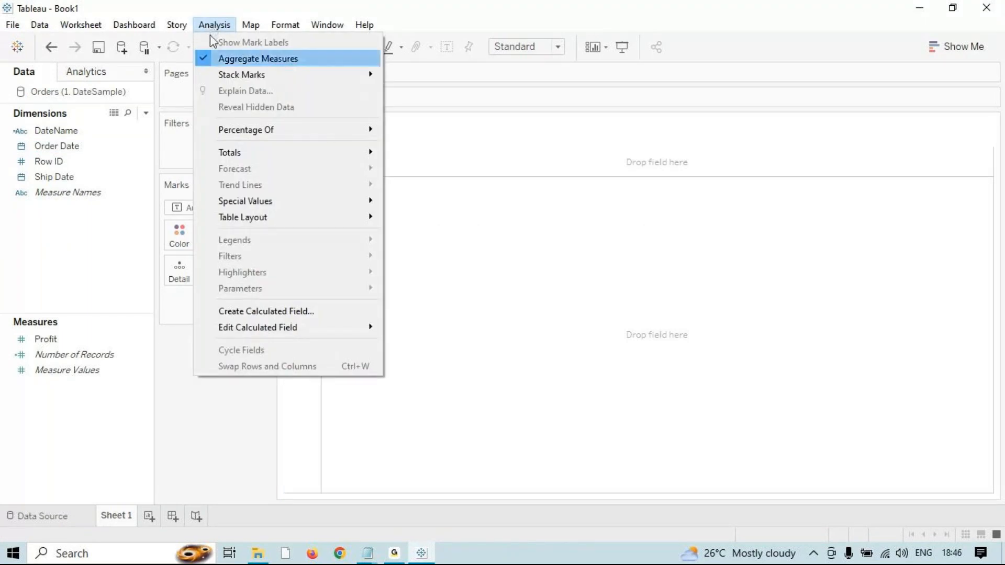
pyautogui.click(264, 312)
pyautogui.click(718, 147)
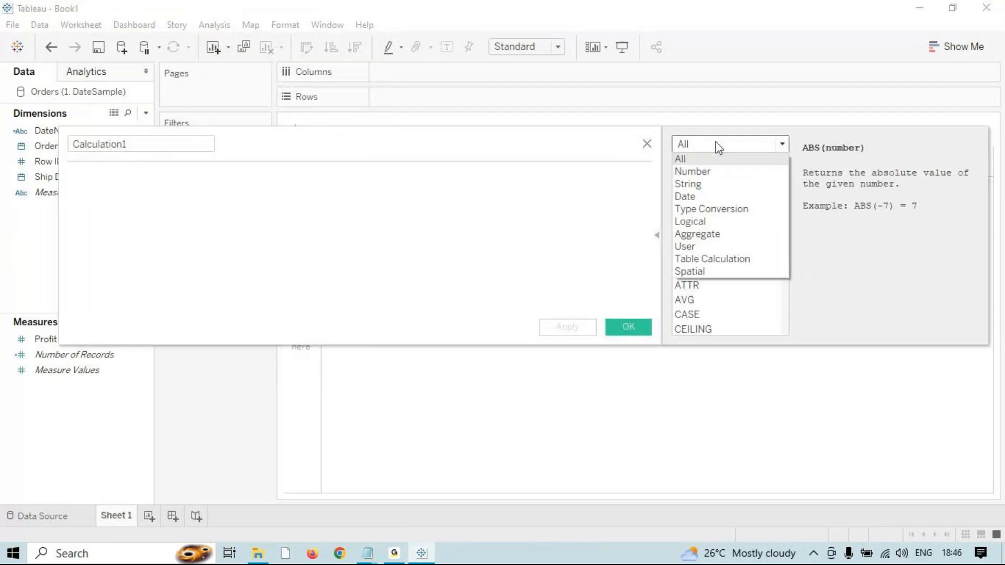
pyautogui.click(701, 197)
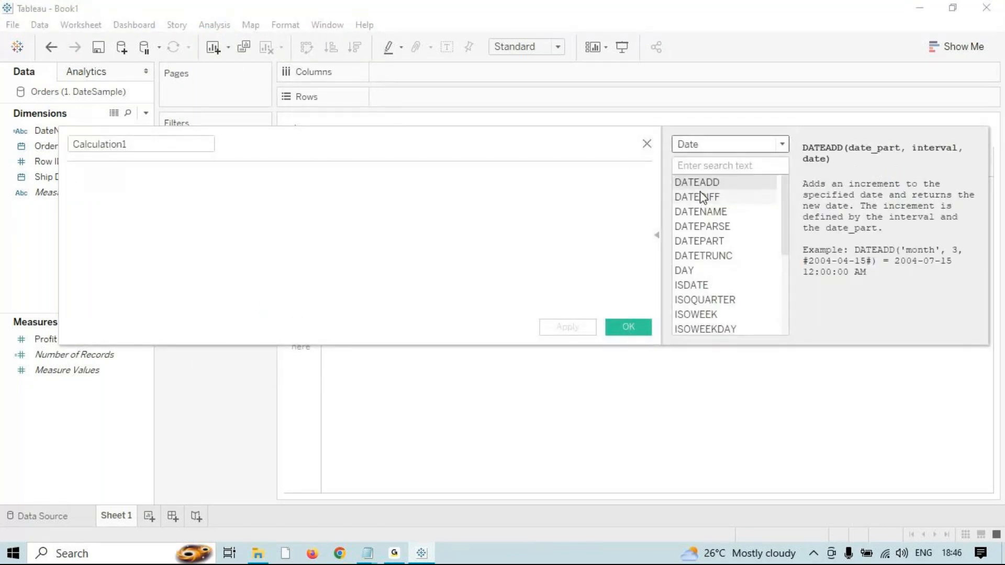
pyautogui.scroll(-2, 785, 219)
pyautogui.moveTo(781, 234)
pyautogui.mouseDown()
pyautogui.moveTo(782, 273)
pyautogui.moveTo(775, 199)
pyautogui.moveTo(778, 216)
pyautogui.mouseUp()
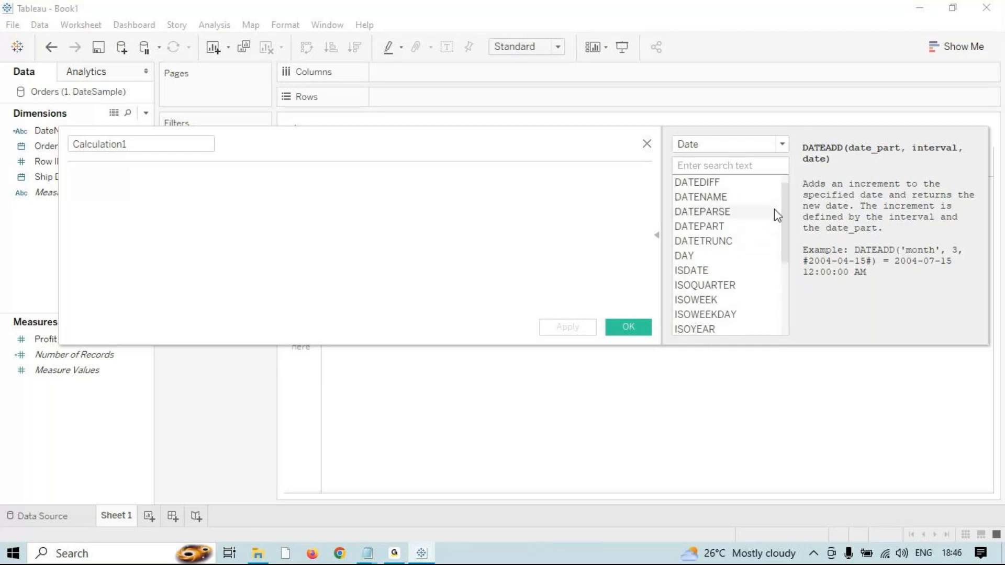
# - Read the descriptions of ISDATE, ISOQUARTER, ISOWEEK, ISOWEEKDAY and ISOYEAR in the date function reference
pyautogui.click(710, 271)
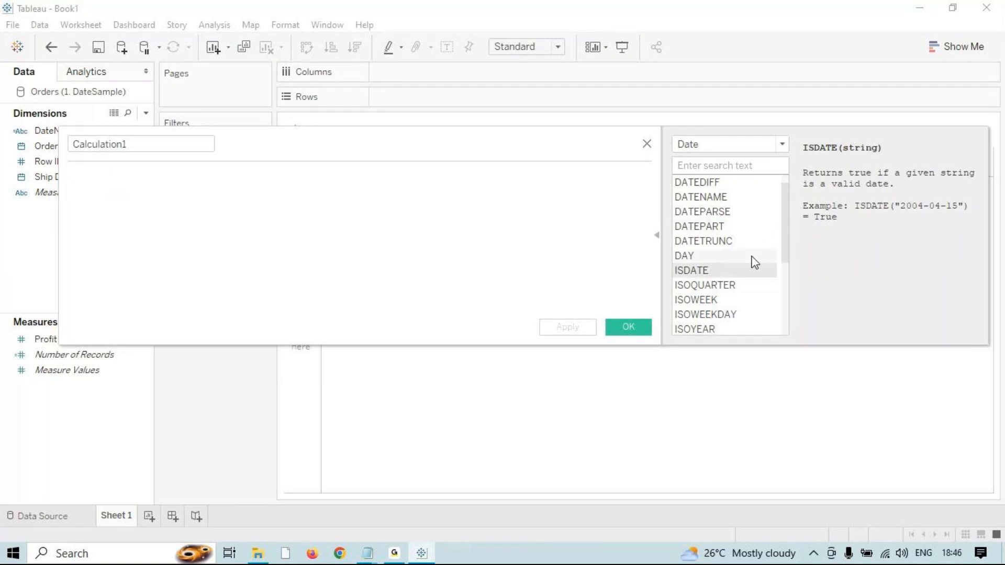
pyautogui.click(714, 300)
pyautogui.click(714, 286)
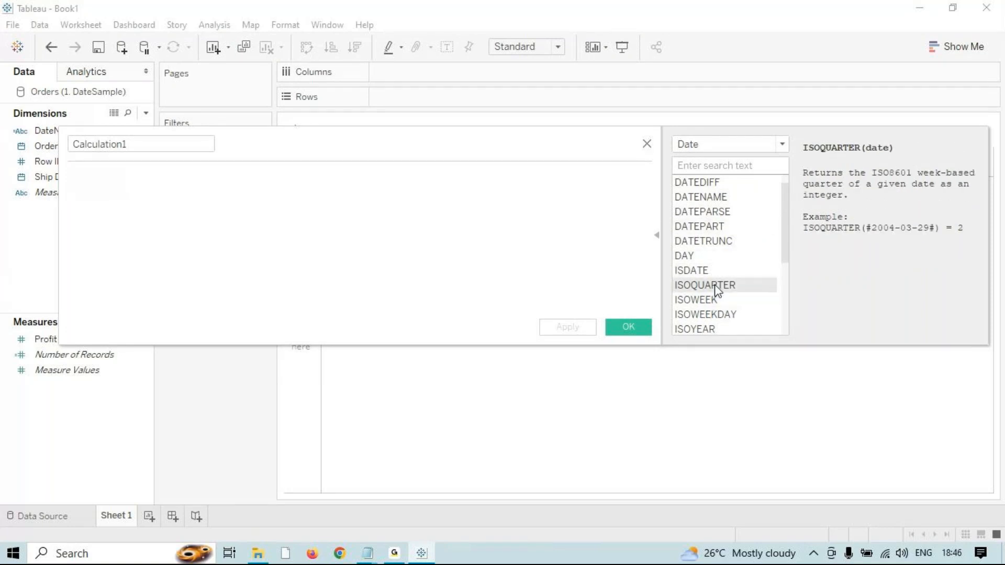
pyautogui.click(711, 315)
pyautogui.click(702, 329)
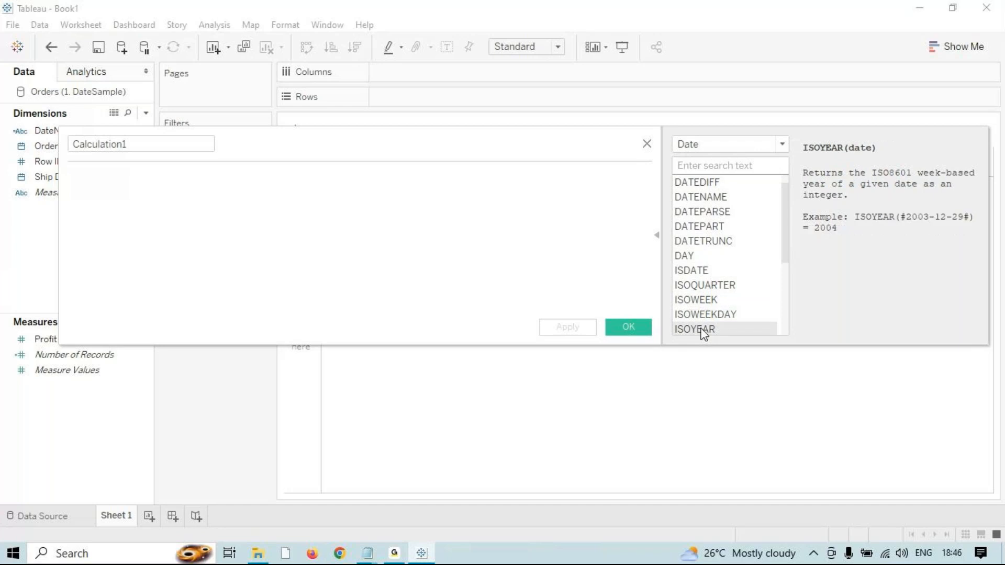
pyautogui.scroll(-1, 769, 244)
pyautogui.scroll(-2, 785, 244)
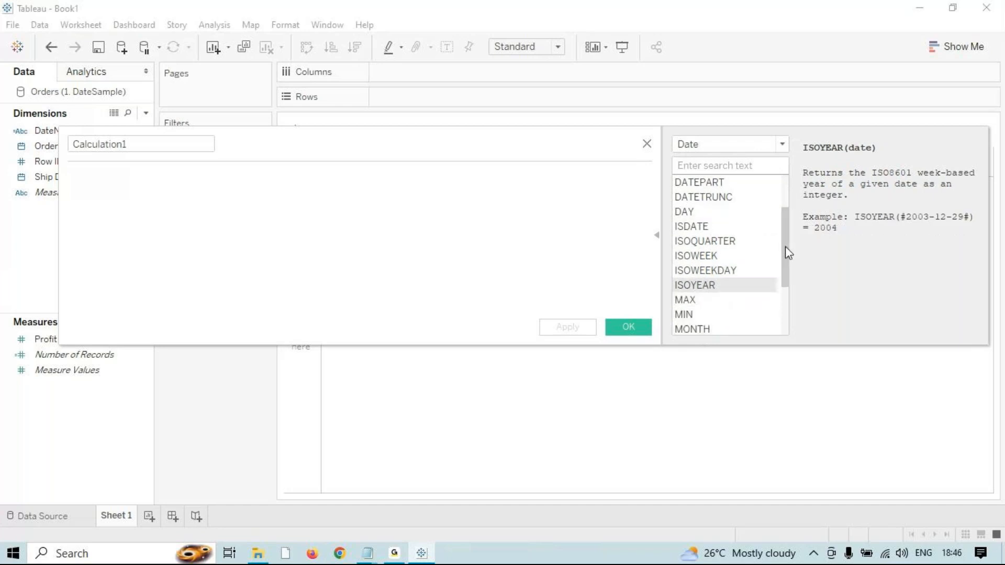
pyautogui.click(703, 228)
pyautogui.click(695, 241)
pyautogui.click(696, 255)
pyautogui.click(699, 270)
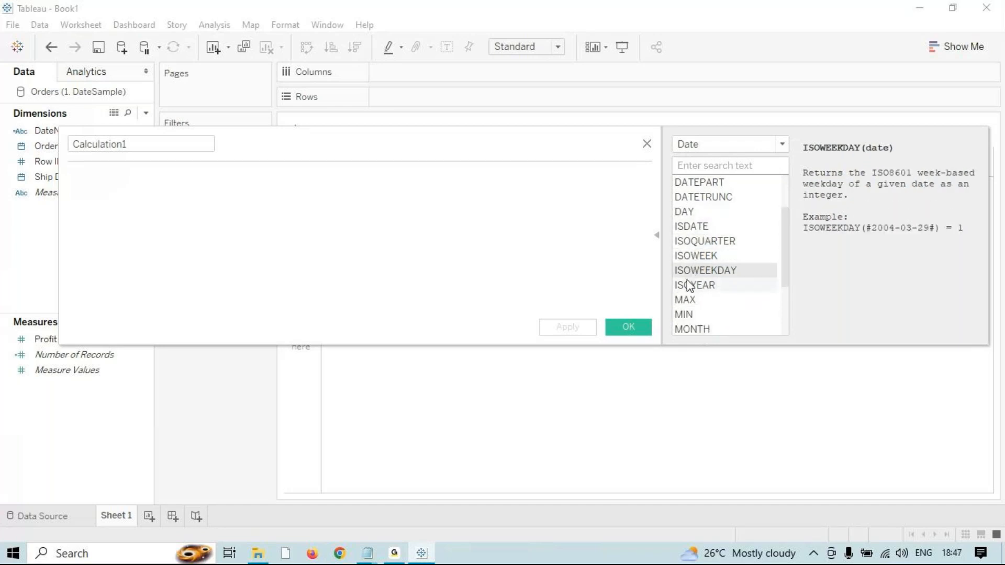
pyautogui.click(696, 285)
# - Compare the syntax and examples of ISDATE and the ISO date functions with those of DAY
pyautogui.click(696, 228)
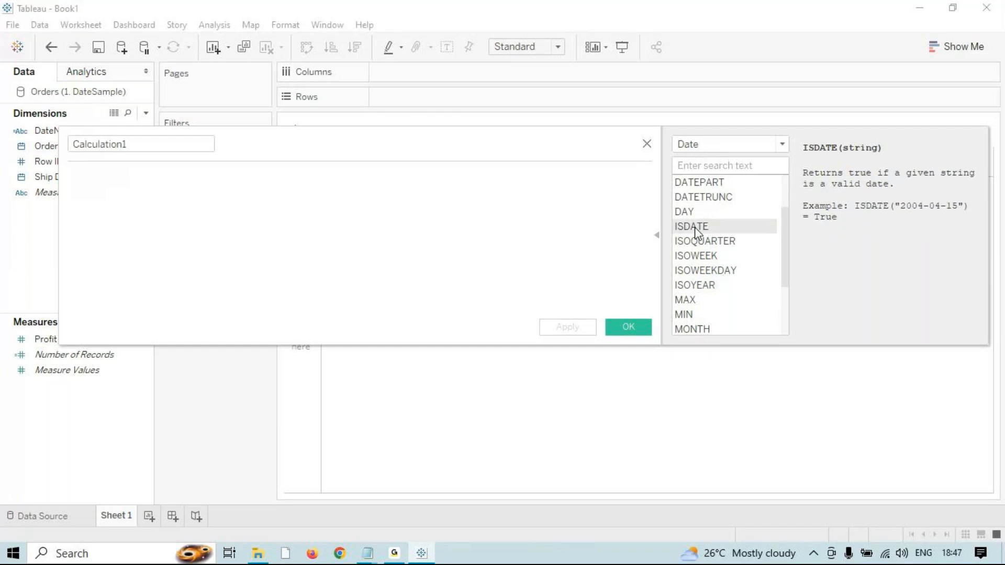
pyautogui.click(695, 245)
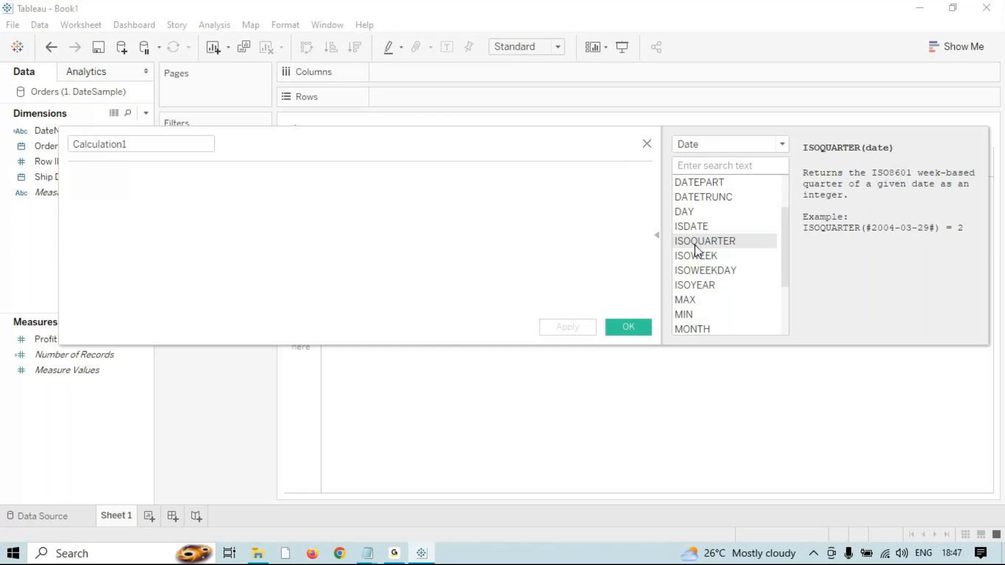
pyautogui.click(716, 261)
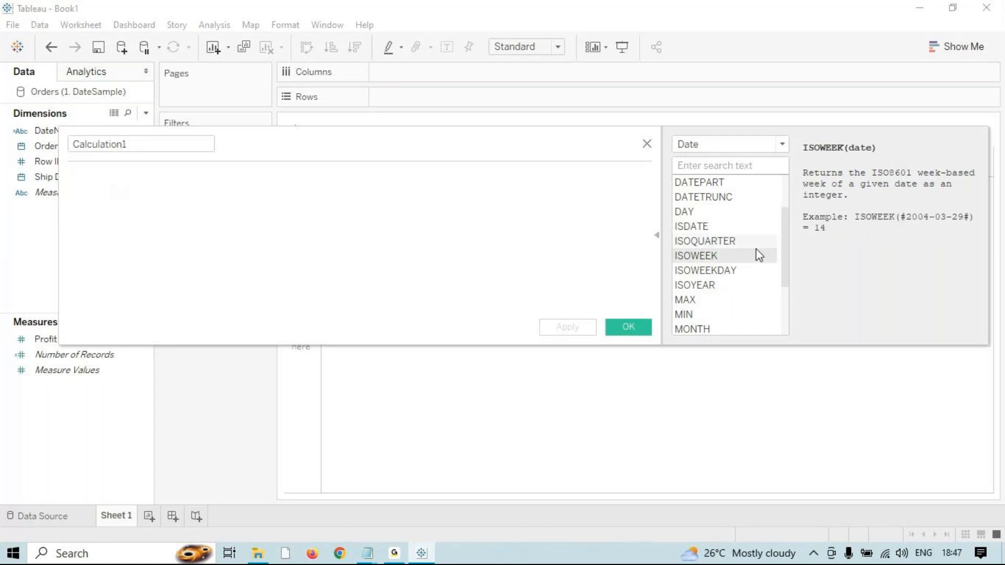
pyautogui.click(723, 271)
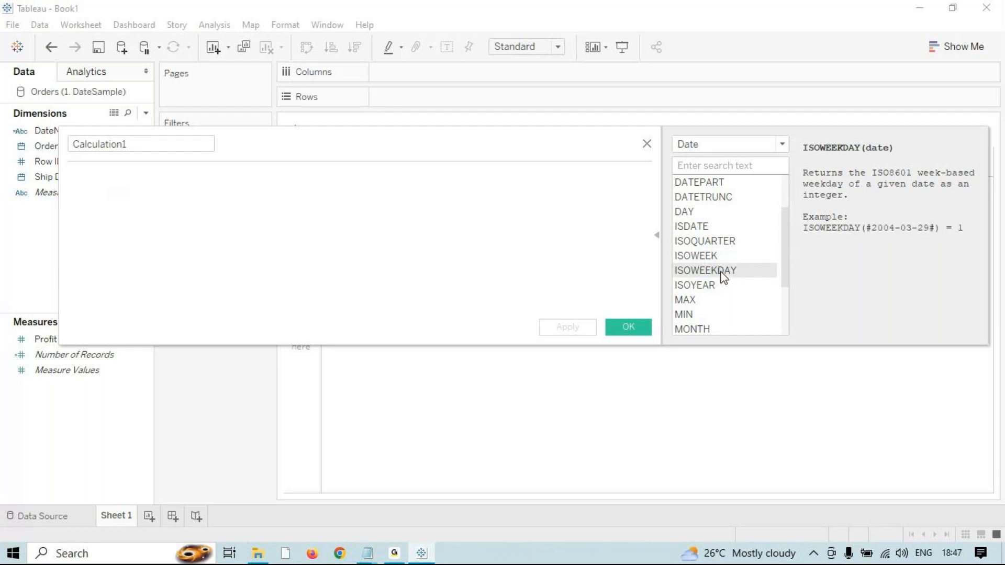
pyautogui.click(707, 286)
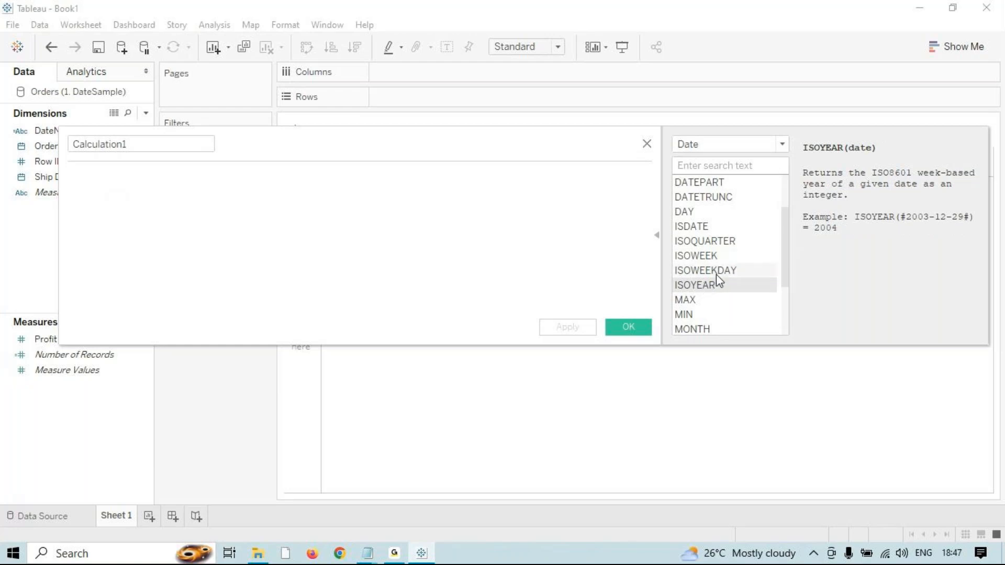
pyautogui.click(722, 257)
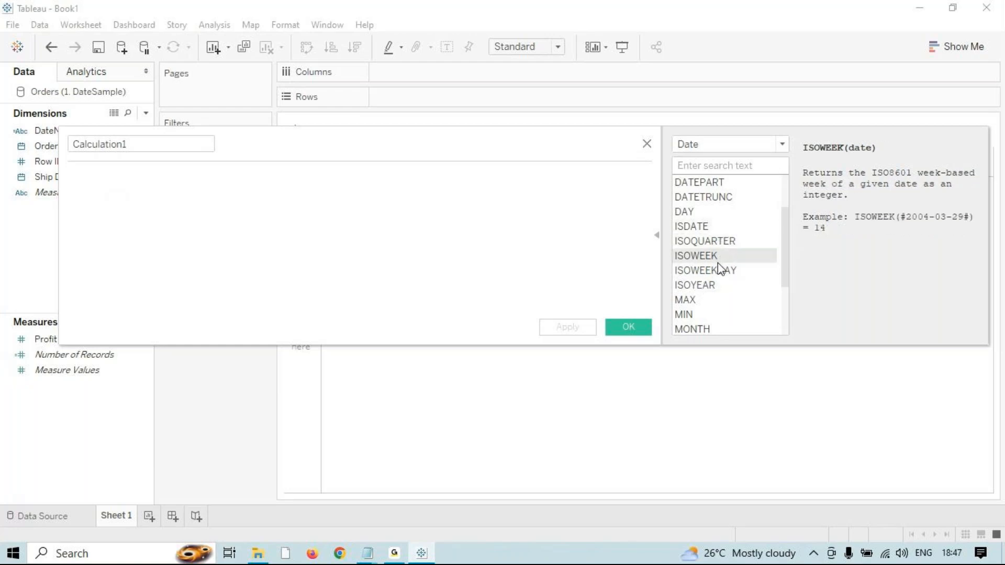
pyautogui.click(712, 285)
pyautogui.click(700, 212)
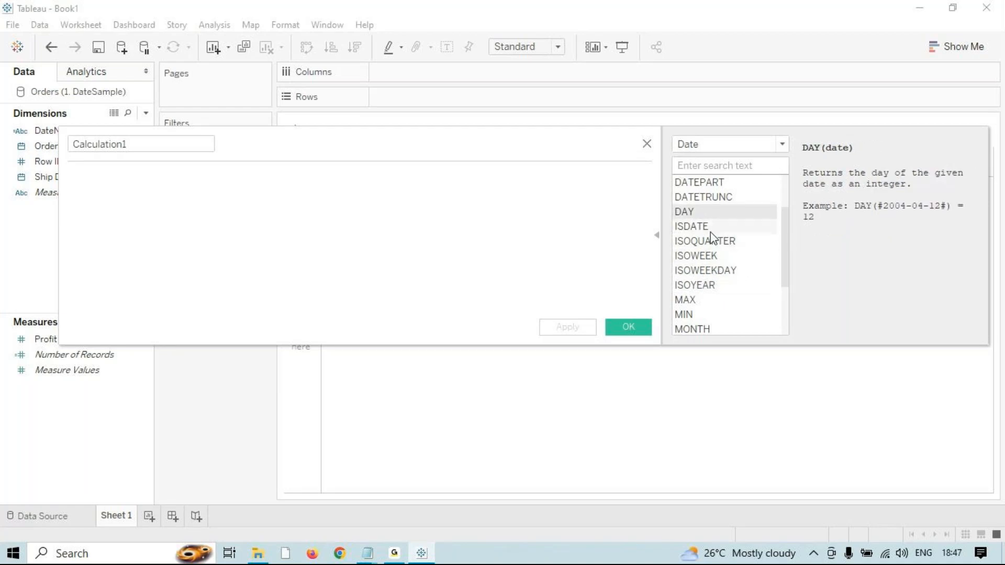
pyautogui.click(723, 271)
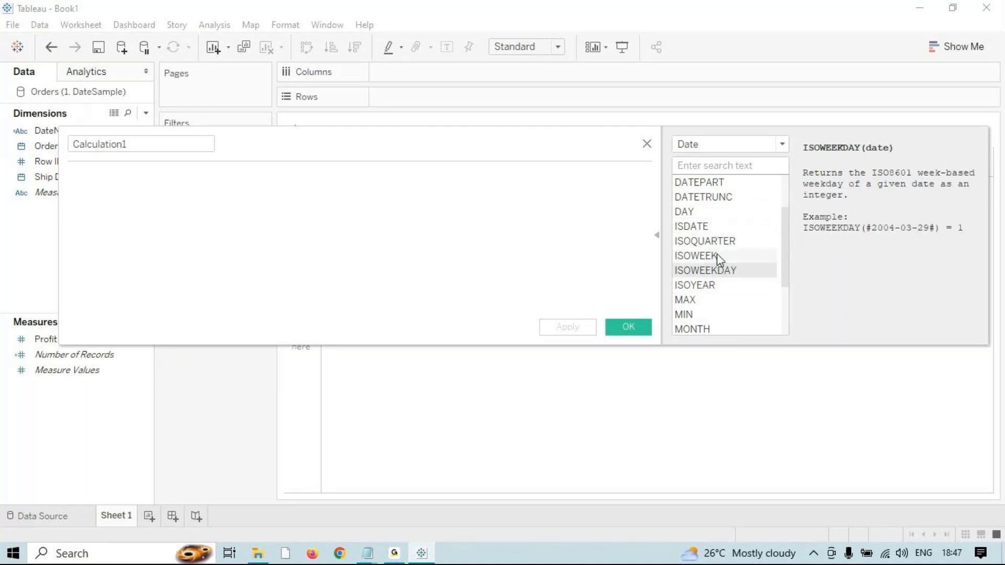
# - Look through the rest of the date functions and close the calculation editor without creating a field
pyautogui.moveTo(785, 251); pyautogui.dragTo(783, 309)
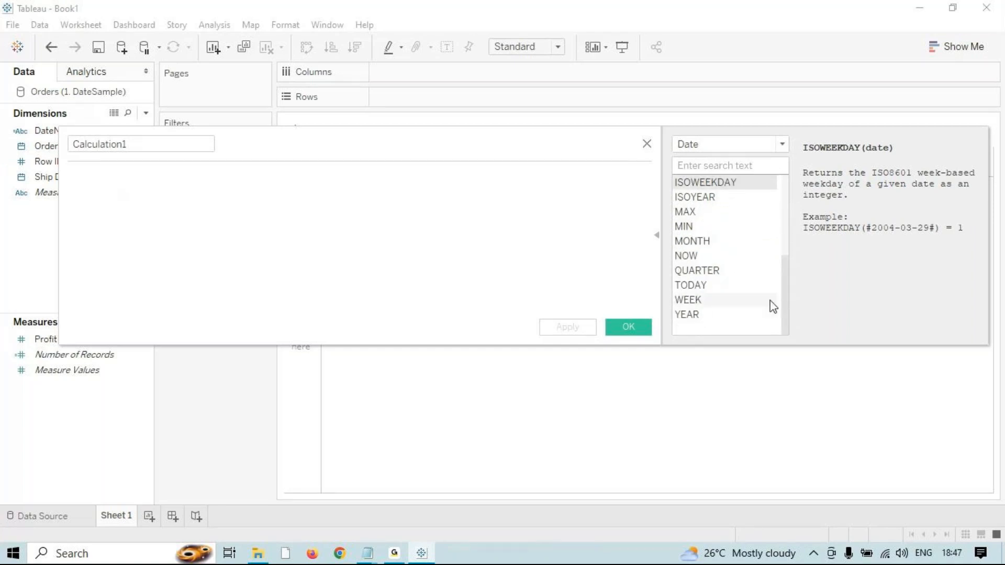
pyautogui.moveTo(788, 269); pyautogui.dragTo(787, 193)
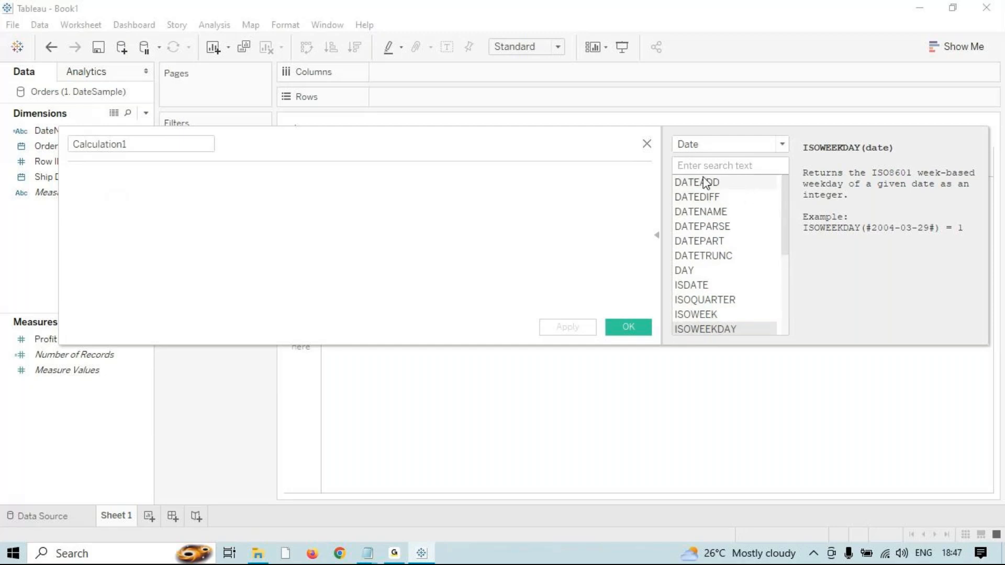
pyautogui.click(648, 145)
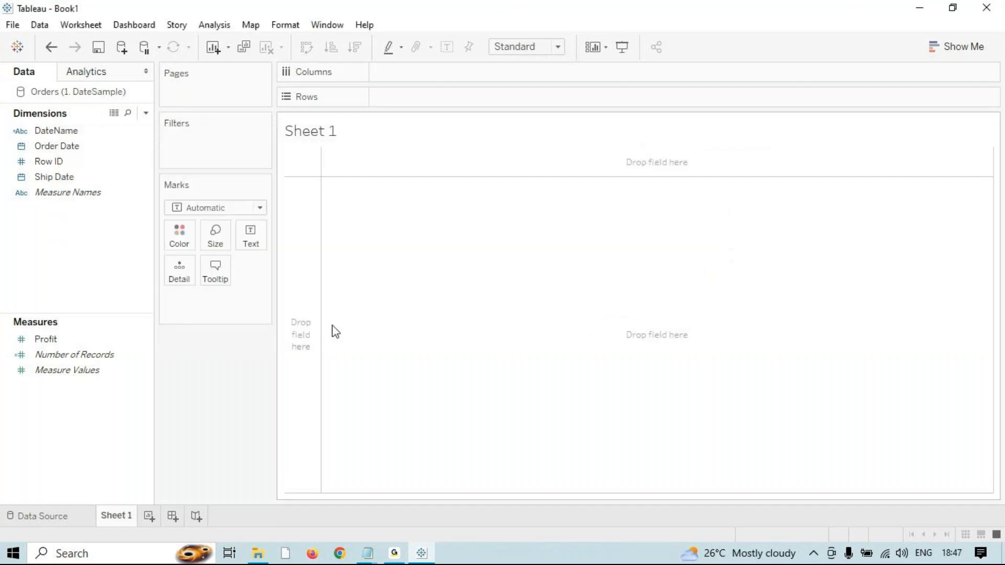
# - Open the editor for a new calculated field, and collapse and re-expand its function reference
pyautogui.click(215, 25)
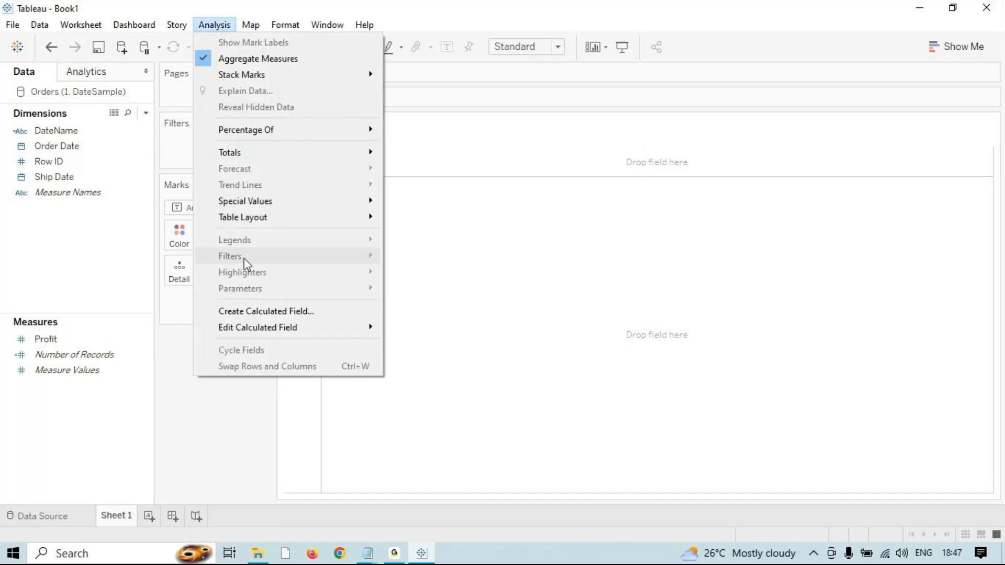
pyautogui.click(262, 314)
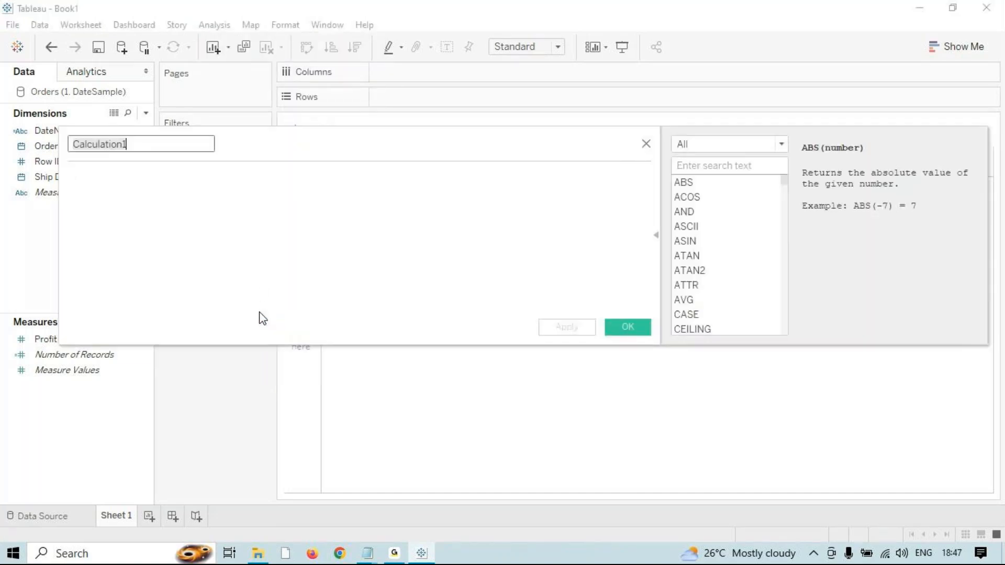
pyautogui.click(657, 236)
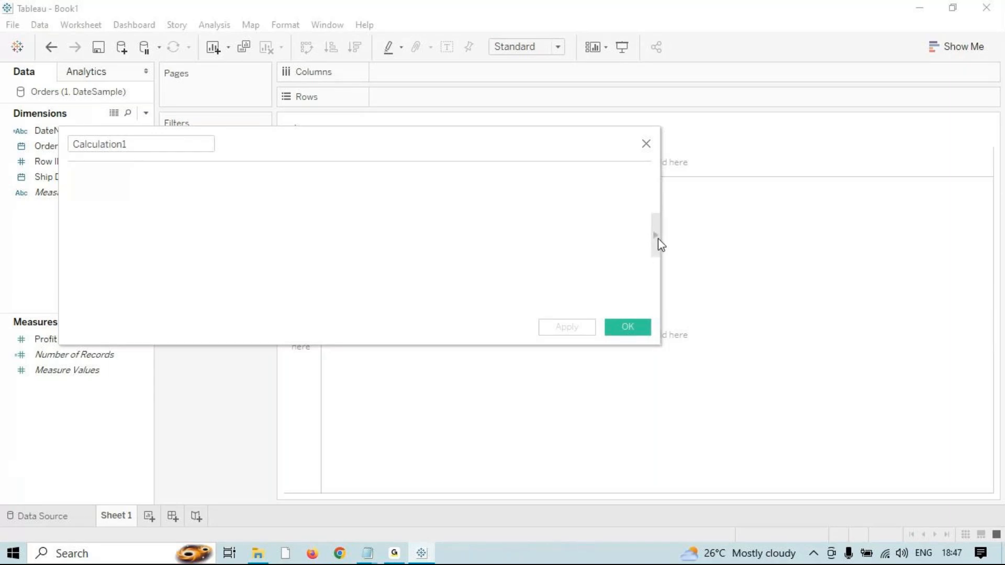
pyautogui.click(657, 236)
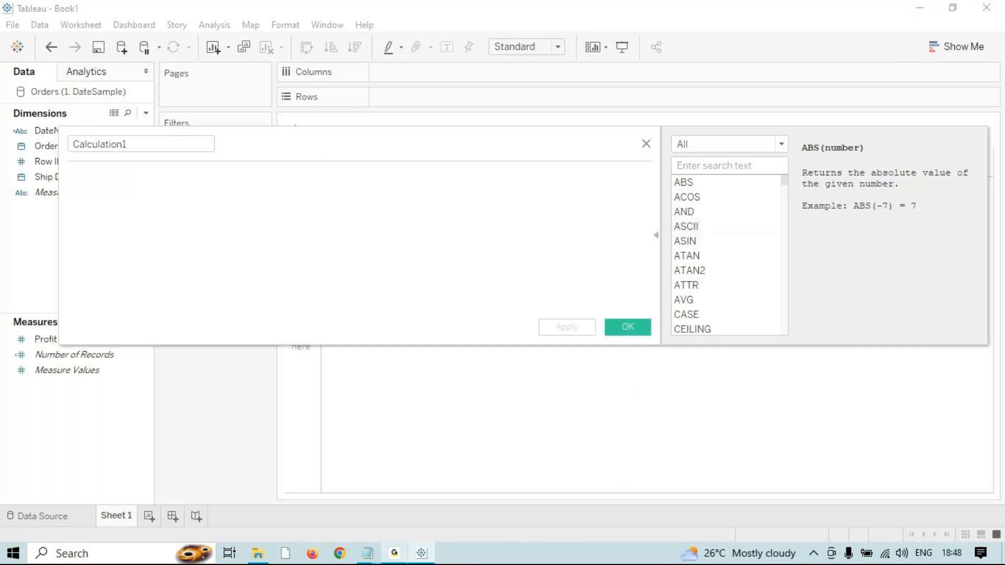
# - Switch to the Notepad notes and highlight the "String Function" line
pyautogui.moveTo(368, 553)
pyautogui.click(405, 507)
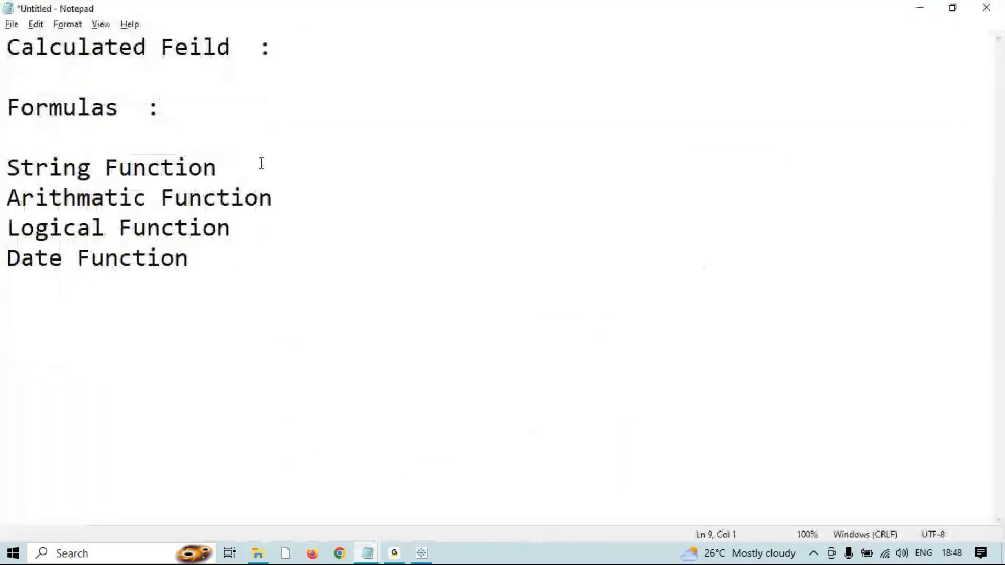
pyautogui.moveTo(271, 162); pyautogui.dragTo(2, 141)
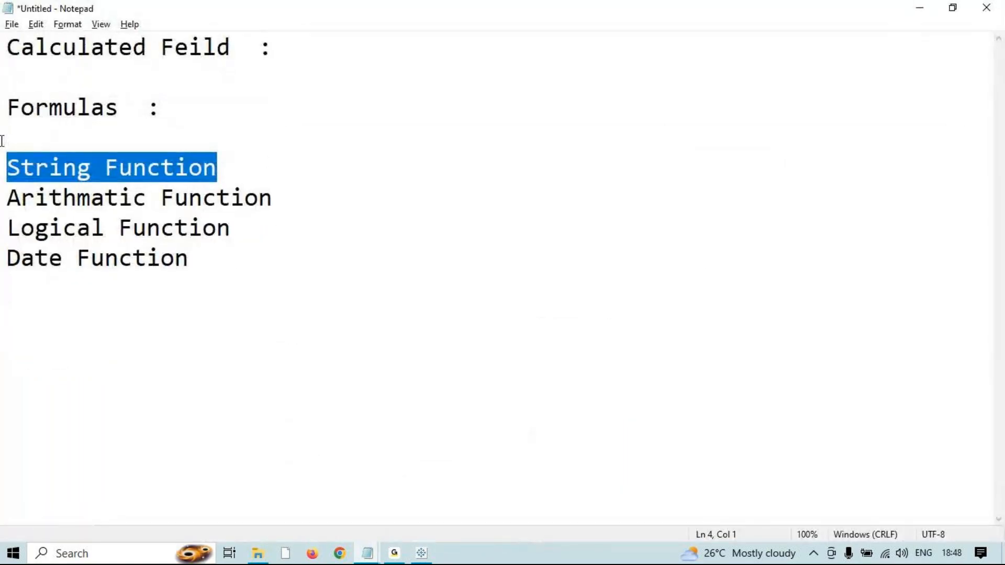
# - Delete the "String Function" and "Date Function" lines from the notes, highlight "Arithmatic Function", and return to Tableau
pyautogui.press('Delete')
pyautogui.moveTo(195, 230); pyautogui.dragTo(2, 235)
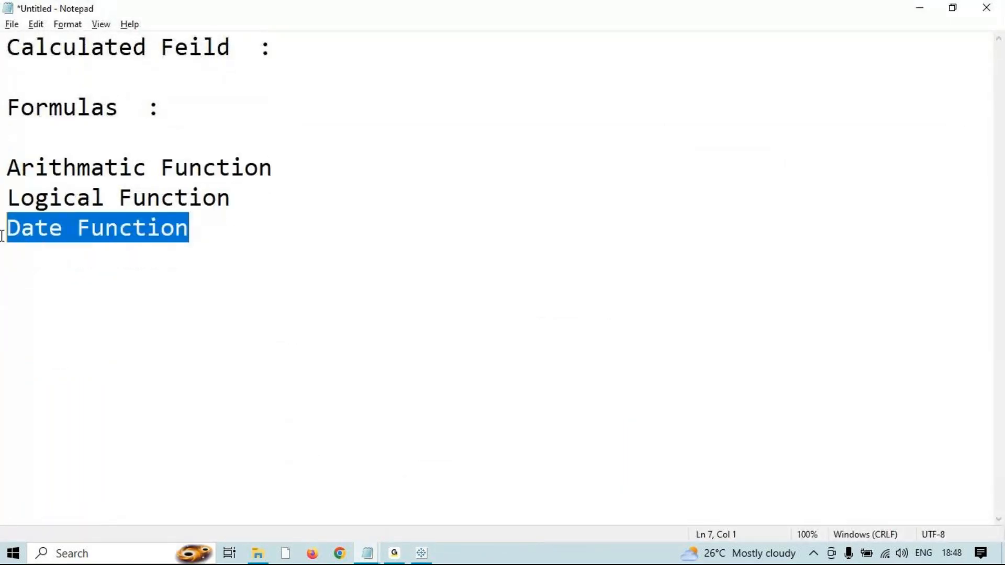
pyautogui.press('Delete')
pyautogui.moveTo(298, 166); pyautogui.dragTo(2, 168)
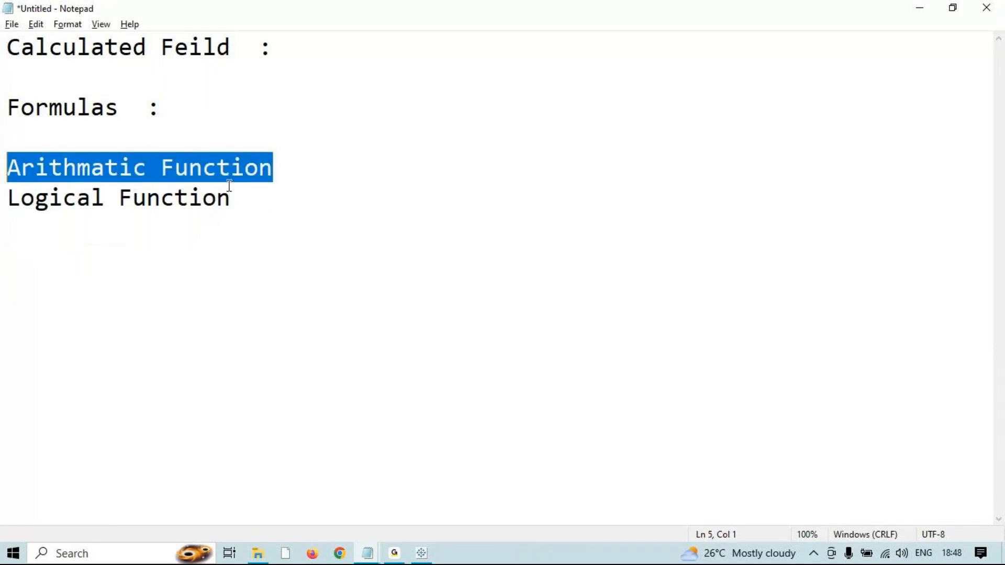
pyautogui.click(298, 178)
pyautogui.click(923, 13)
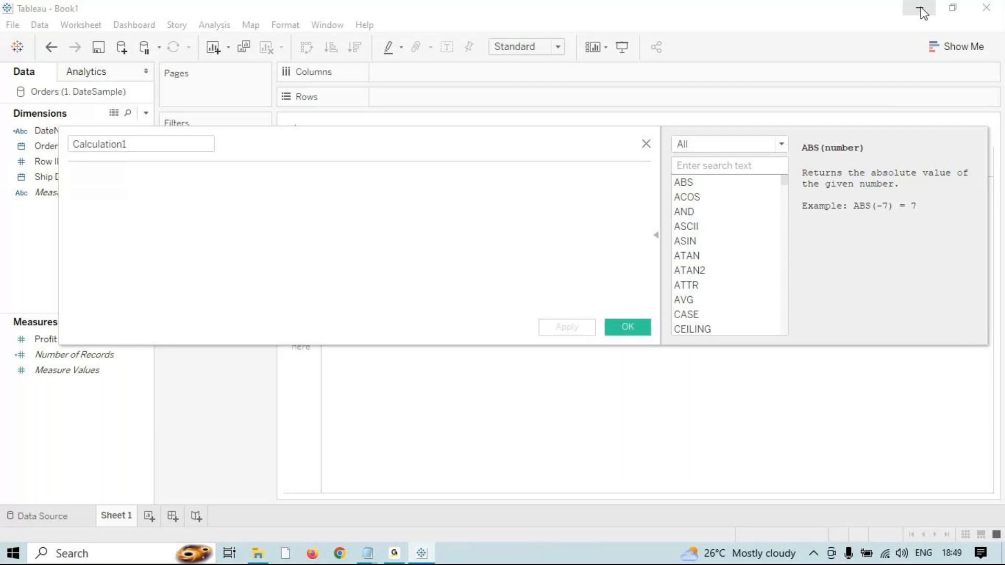
pyautogui.moveTo(142, 139); pyautogui.dragTo(1, 140)
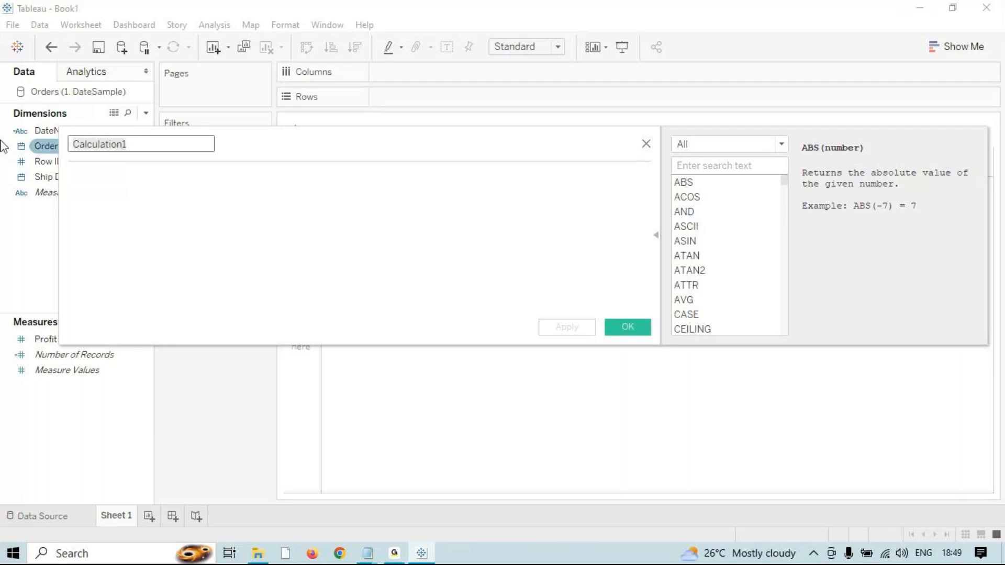
pyautogui.press('BackSpace')
pyautogui.write('Ma')
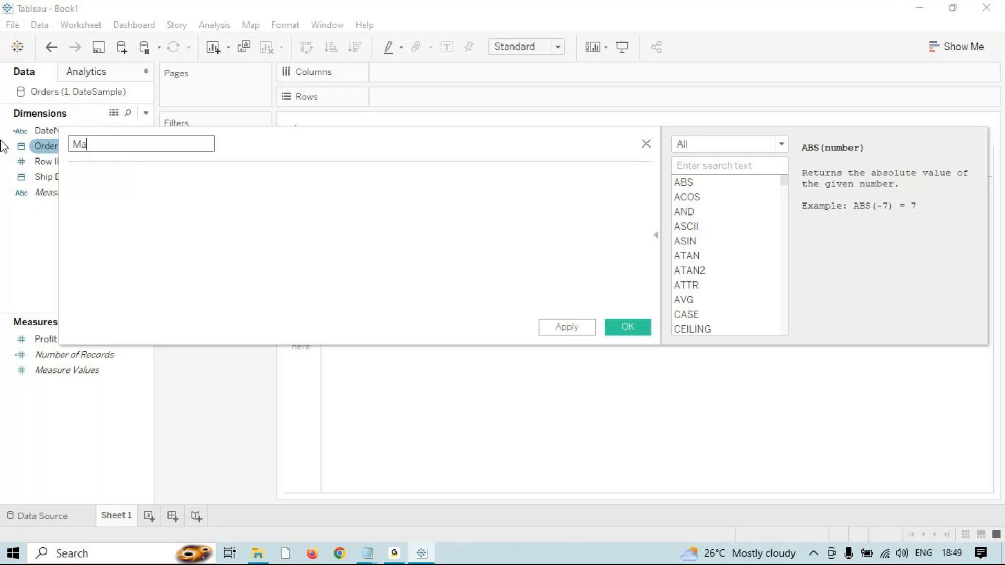
pyautogui.write('th Func')
pyautogui.press('BackSpace')
pyautogui.press('BackSpace')
pyautogui.press('BackSpace')
pyautogui.press('BackSpace')
pyautogui.press('BackSpace')
pyautogui.press('BackSpace')
pyautogui.press('BackSpace')
pyautogui.press('BackSpace')
pyautogui.press('BackSpace')
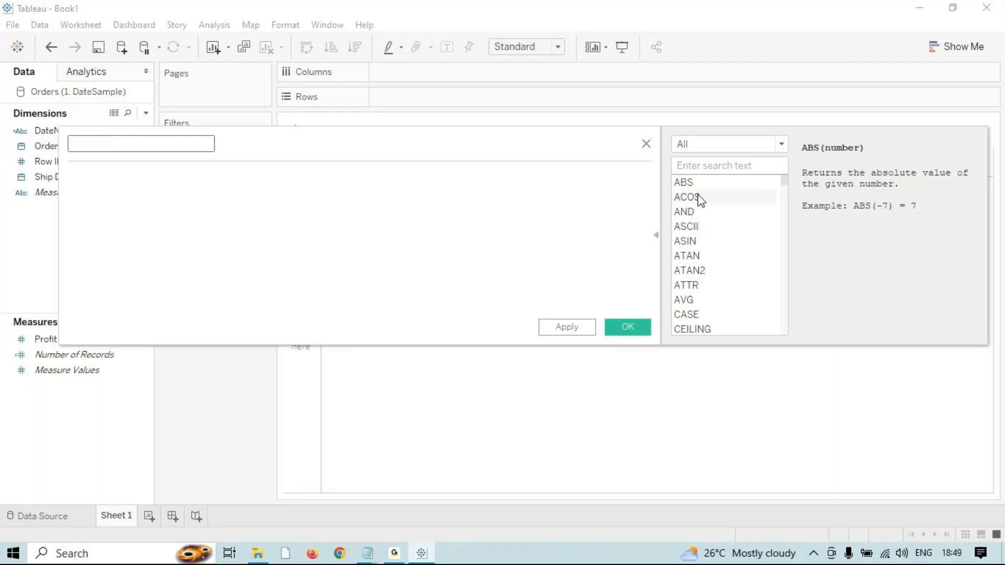
# - Restrict the function reference to Number functions, look through them including PI, and close the calculation editor without creating a field
pyautogui.click(730, 144)
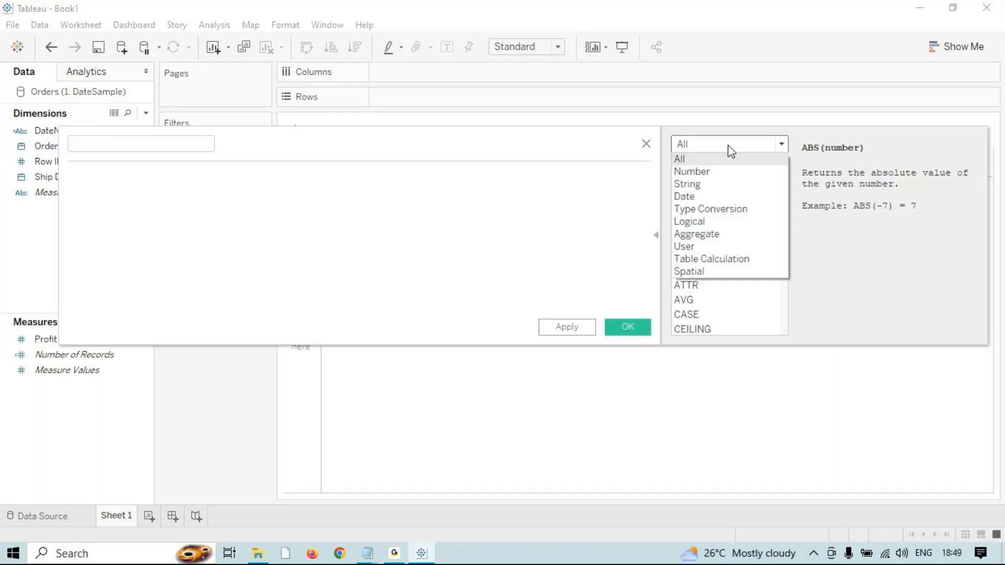
pyautogui.click(713, 174)
pyautogui.moveTo(783, 196)
pyautogui.mouseDown()
pyautogui.moveTo(789, 312)
pyautogui.moveTo(776, 190)
pyautogui.mouseUp()
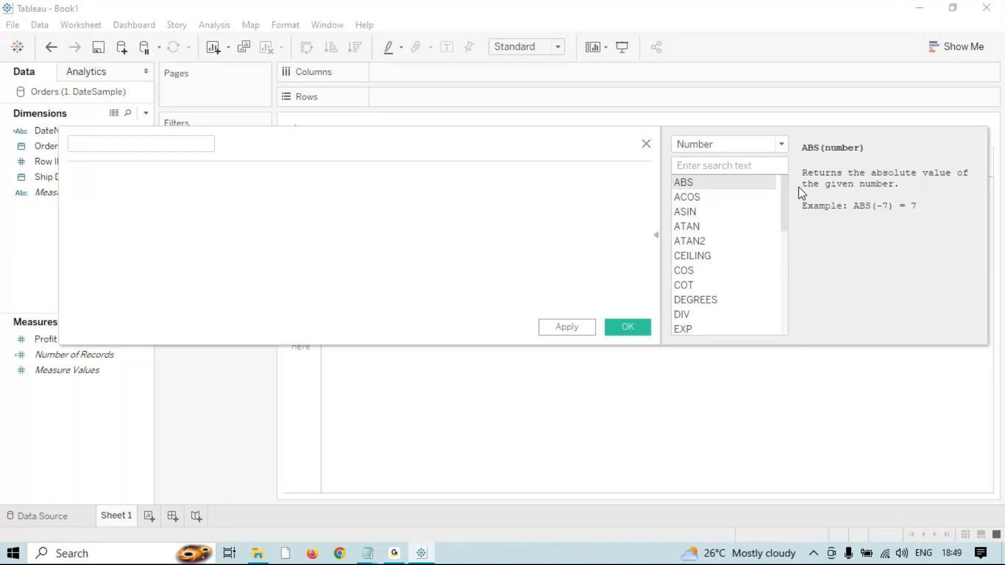
pyautogui.moveTo(788, 202); pyautogui.dragTo(783, 286)
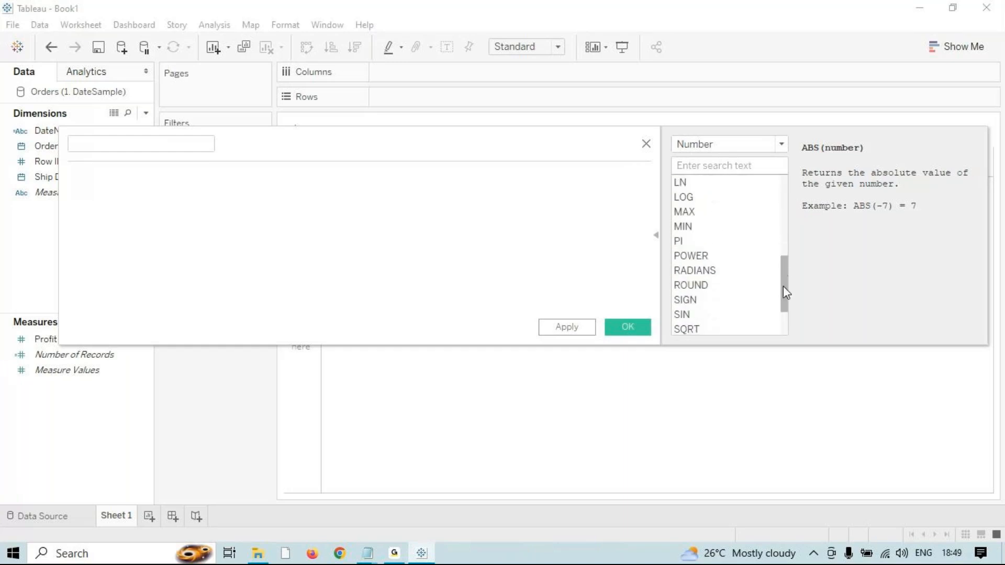
pyautogui.click(713, 242)
pyautogui.moveTo(785, 274); pyautogui.dragTo(789, 298)
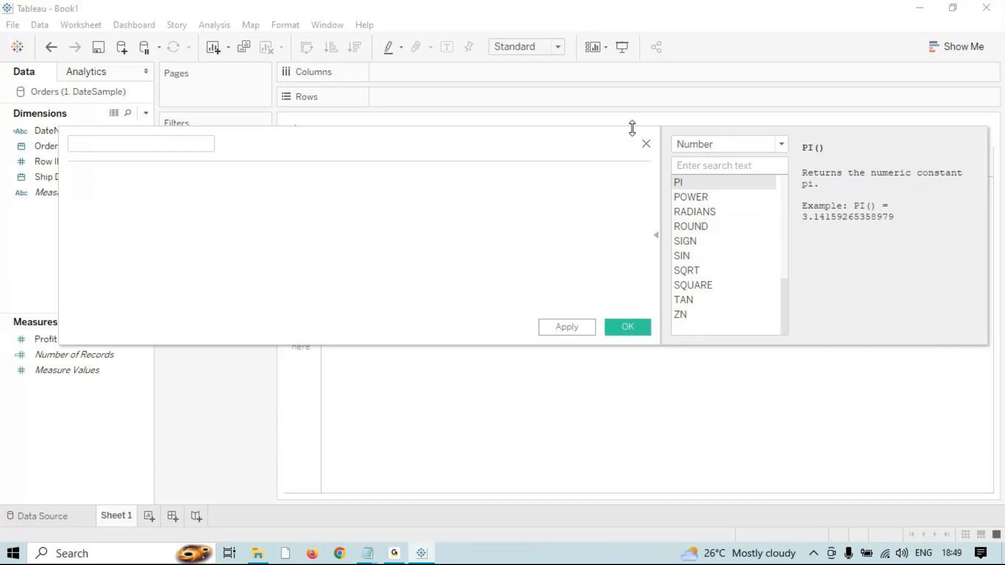
pyautogui.click(646, 144)
# - Put Profit on the sheet and show its total as a text table
pyautogui.click(41, 354)
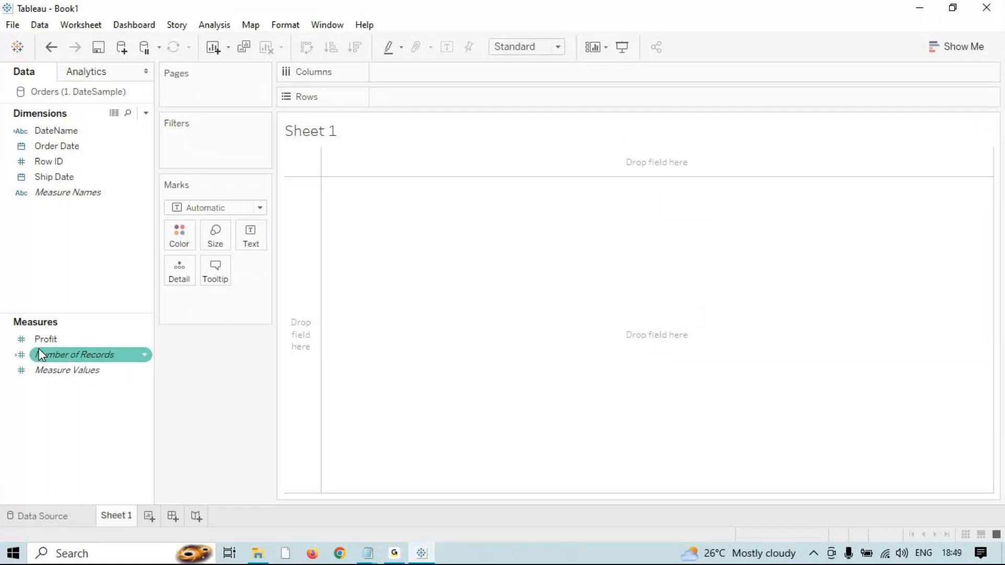
pyautogui.doubleClick(44, 339)
pyautogui.moveTo(419, 97); pyautogui.dragTo(425, 77)
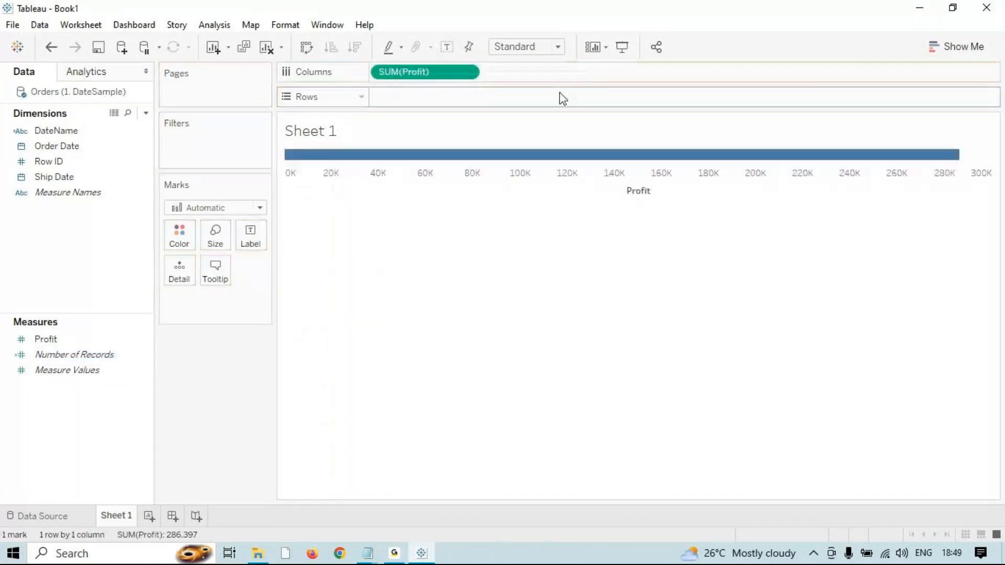
pyautogui.click(952, 52)
pyautogui.click(883, 88)
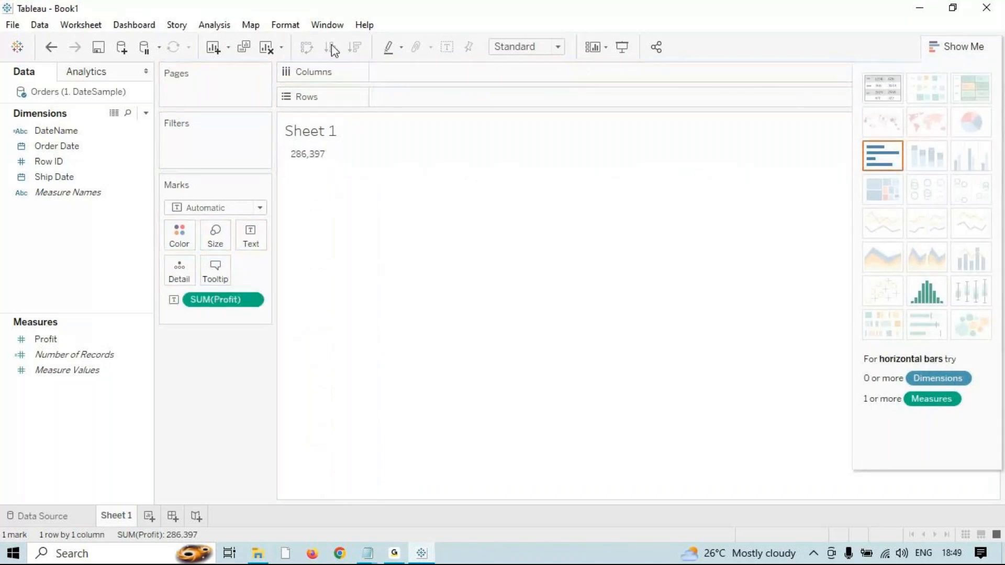
pyautogui.moveTo(293, 166)
pyautogui.moveTo(211, 301); pyautogui.dragTo(248, 237)
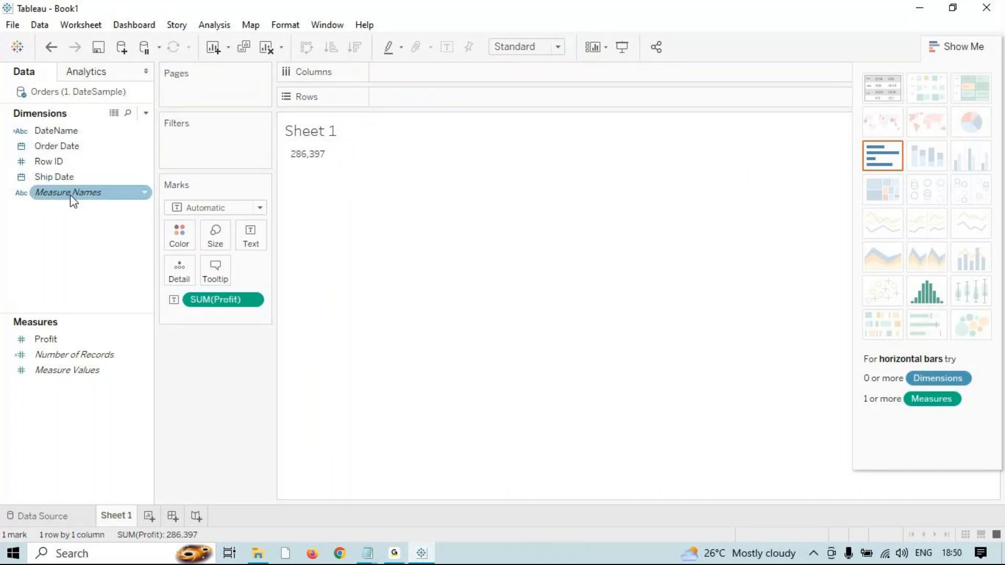
# - Break the Profit total down by year of Order Date, and clear the sheet
pyautogui.click(76, 151)
pyautogui.doubleClick(76, 151)
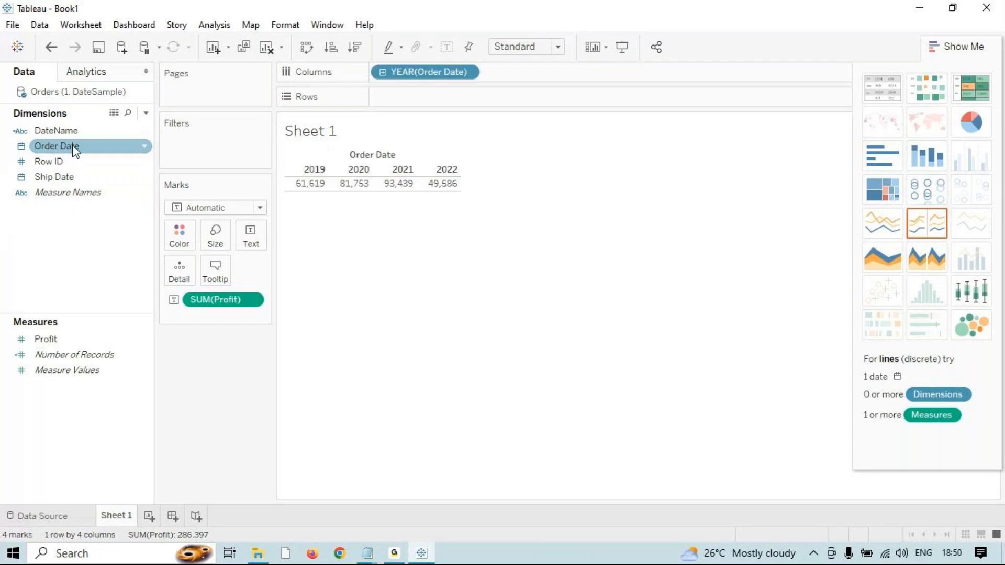
pyautogui.click(266, 47)
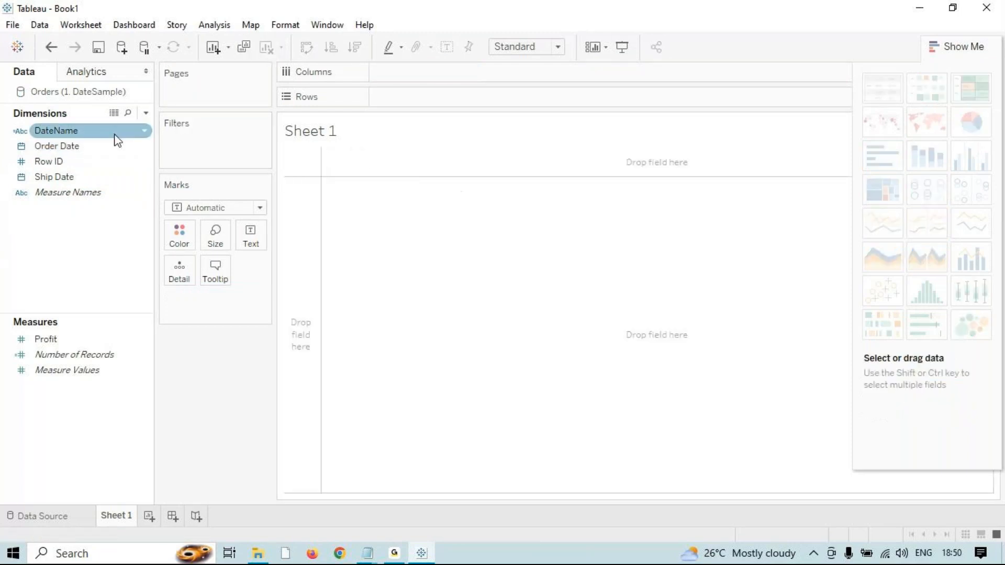
# - List Profit as text for each Row ID, and inspect the negative profits of rows 4 and 15
pyautogui.doubleClick(58, 166)
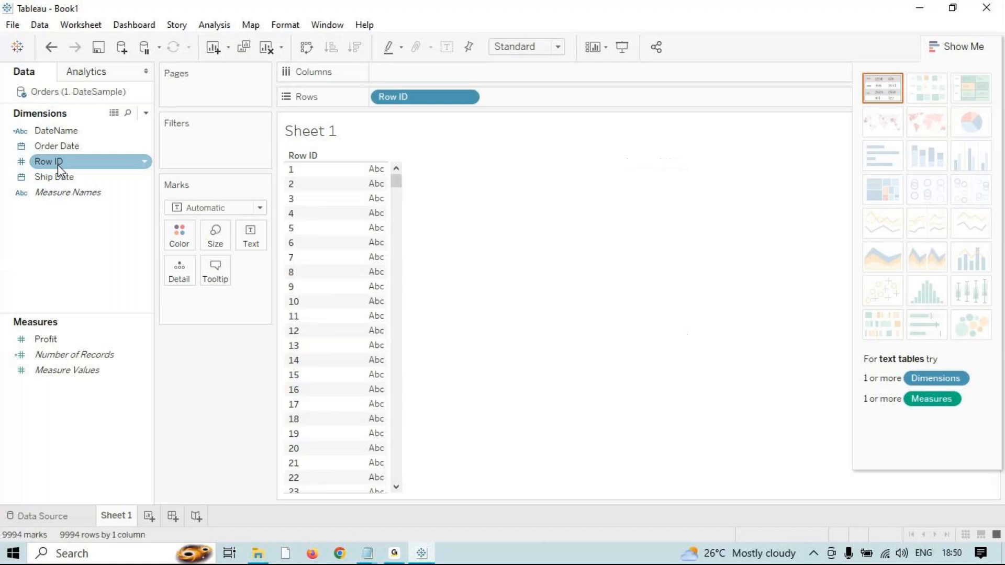
pyautogui.moveTo(68, 341); pyautogui.dragTo(250, 231)
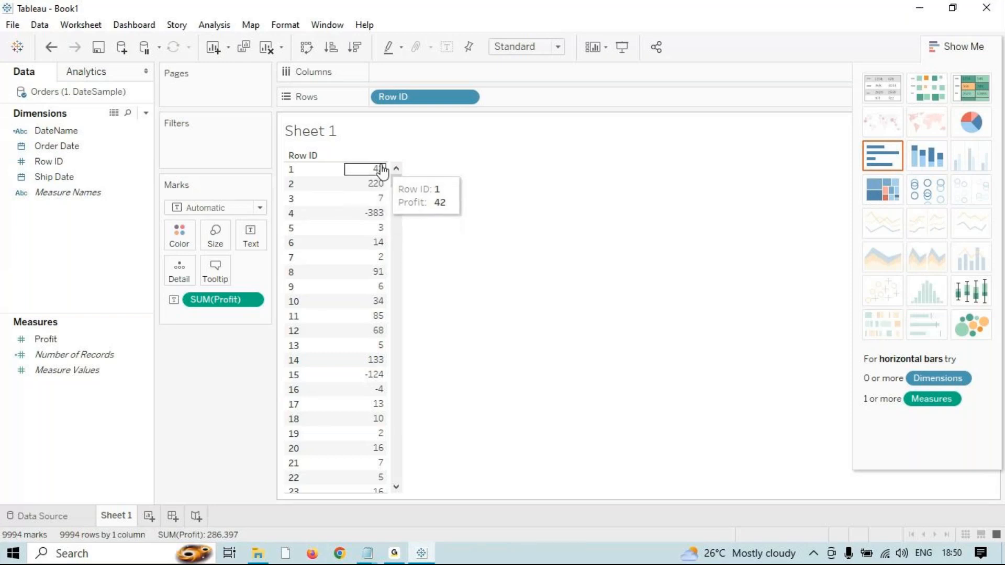
pyautogui.click(375, 213)
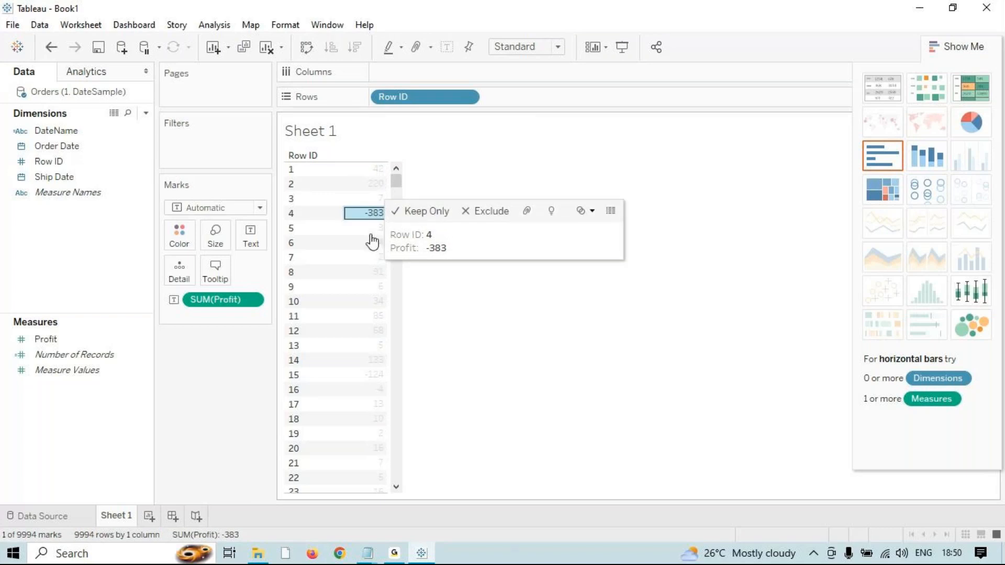
pyautogui.scroll(-2, 377, 314)
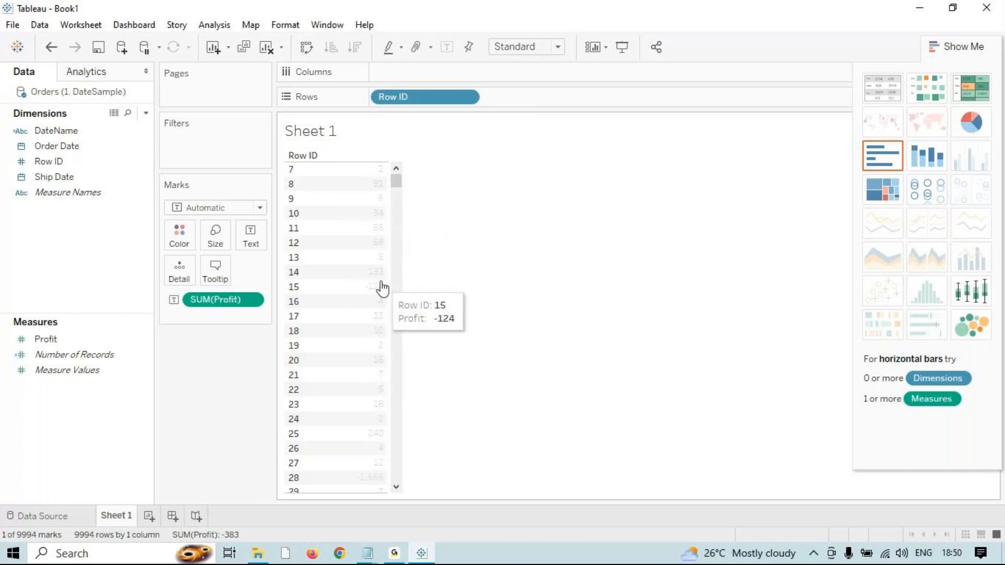
pyautogui.click(381, 287)
pyautogui.scroll(2, 382, 272)
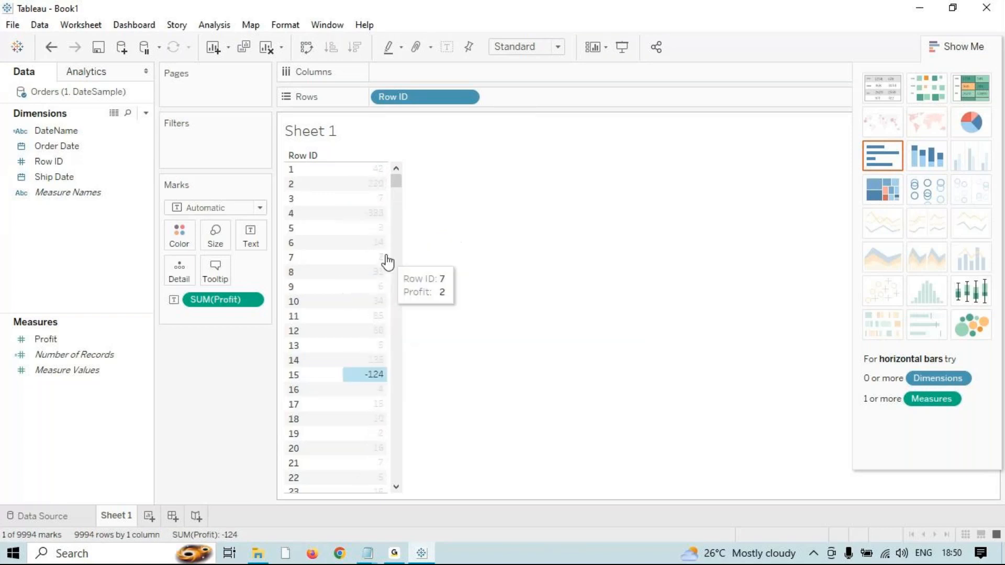
pyautogui.click(437, 218)
pyautogui.moveTo(402, 183); pyautogui.dragTo(355, 188)
pyautogui.moveTo(355, 189)
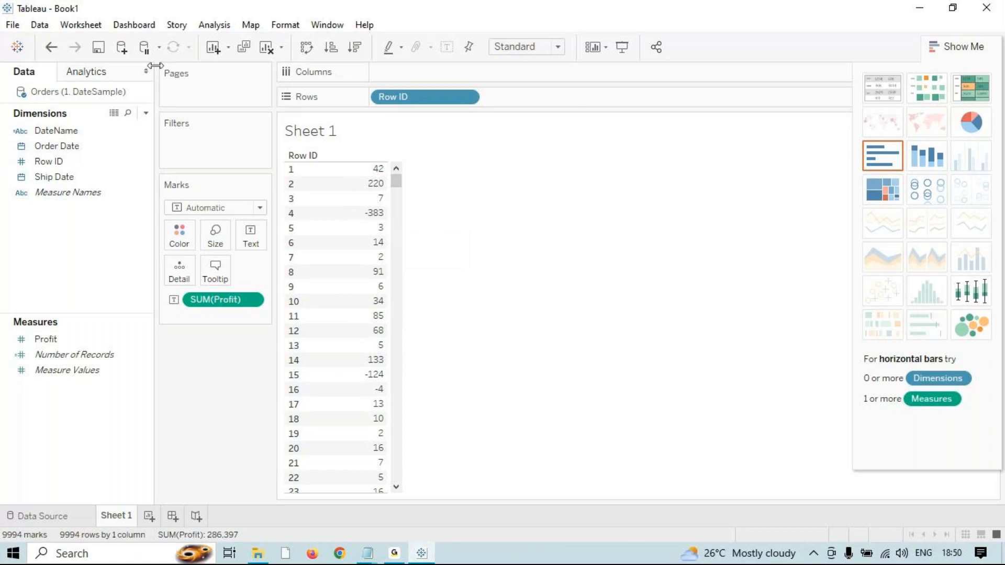
# - Create a calculated field named ABS with the formula ABS([Profit])
pyautogui.click(214, 24)
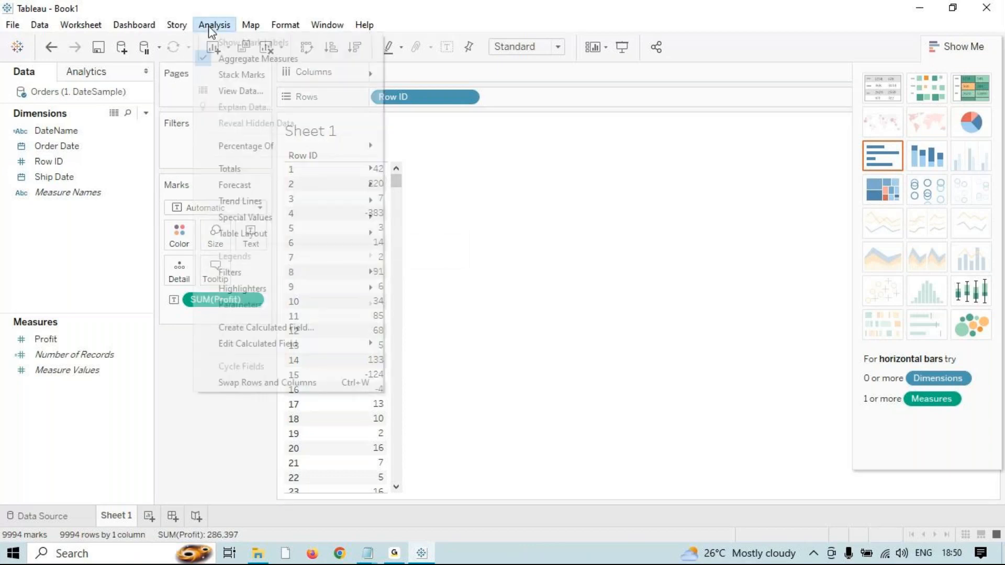
pyautogui.click(269, 320)
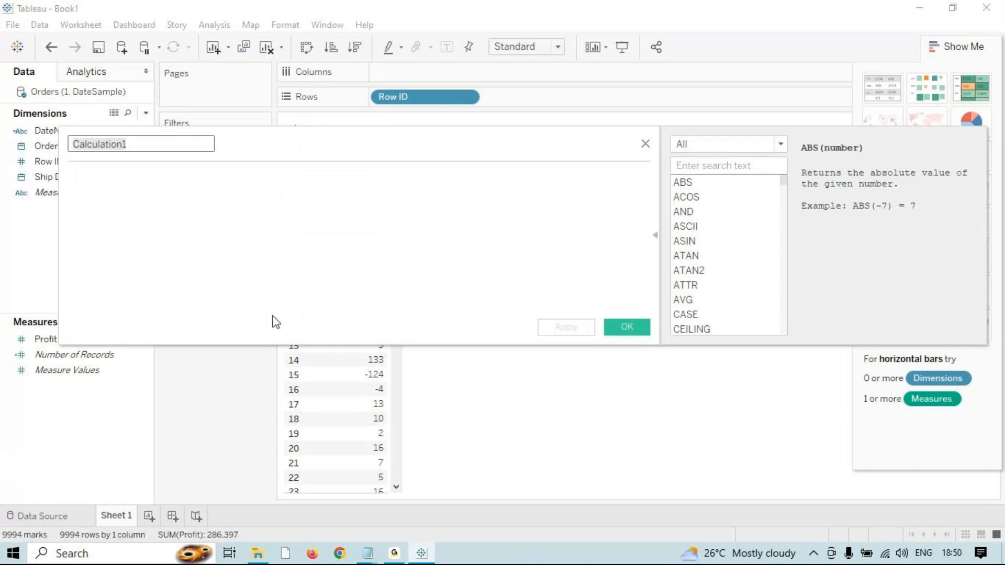
pyautogui.press('BackSpace')
pyautogui.write('ABS')
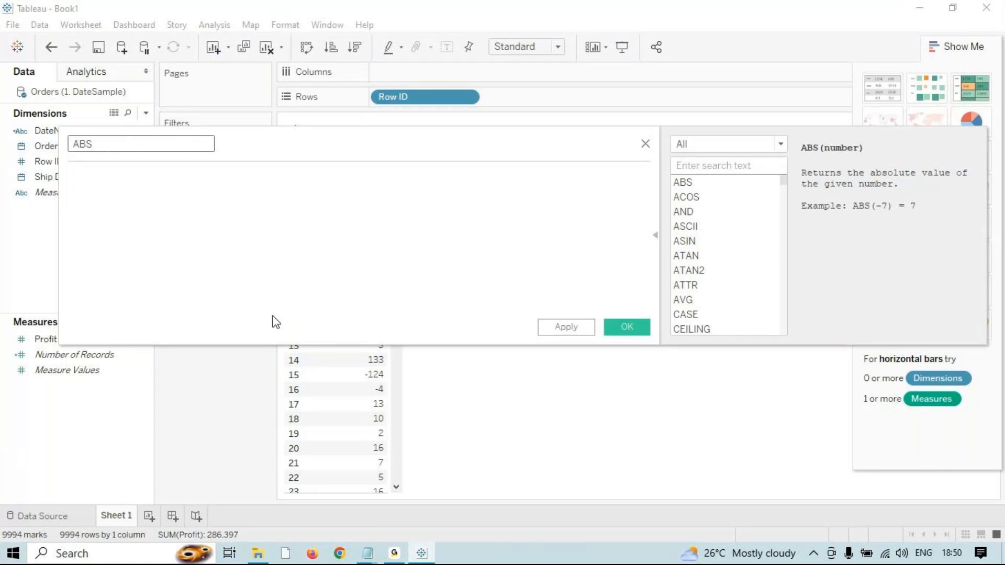
pyautogui.click(248, 215)
pyautogui.write('ABS()')
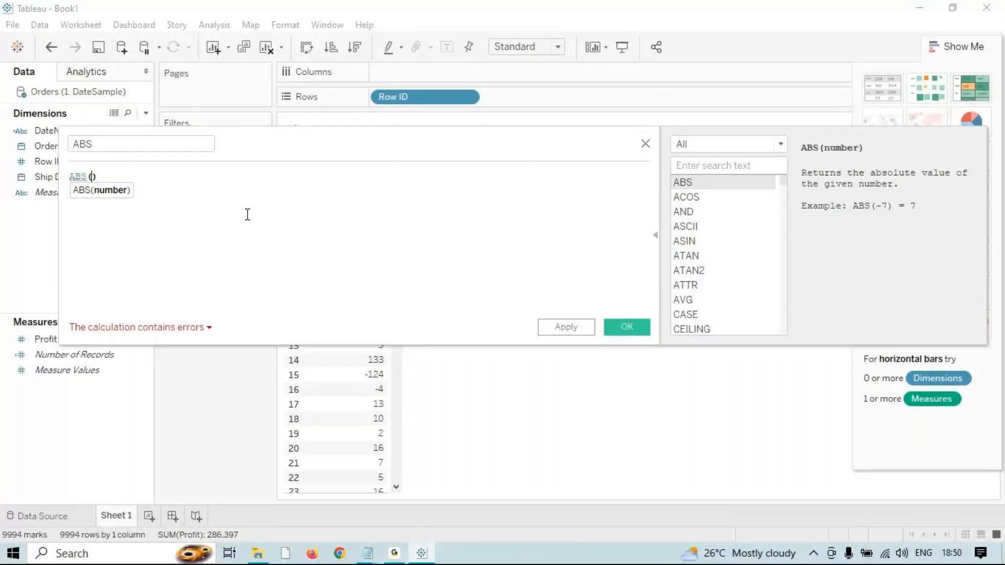
pyautogui.write('pro')
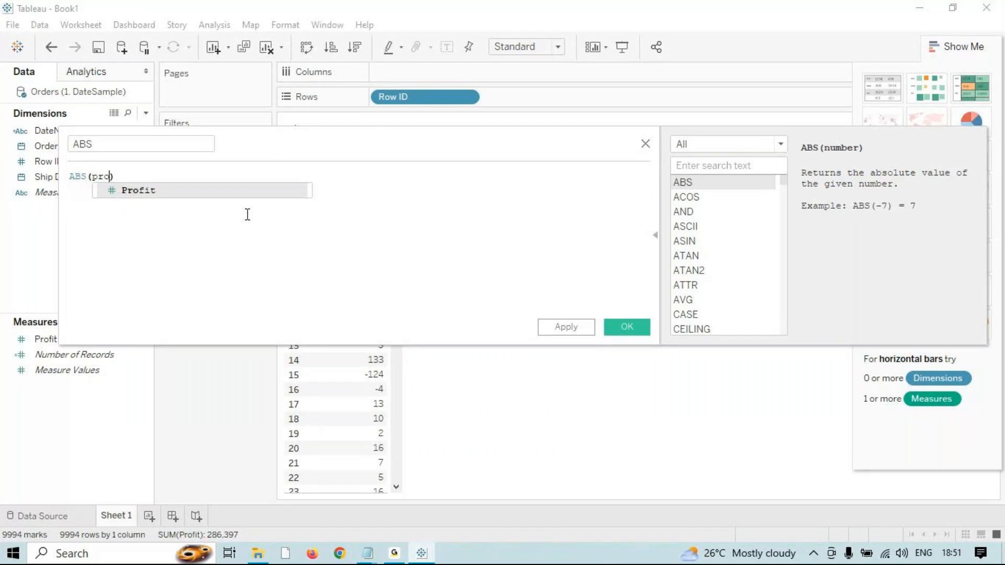
pyautogui.press('Return')
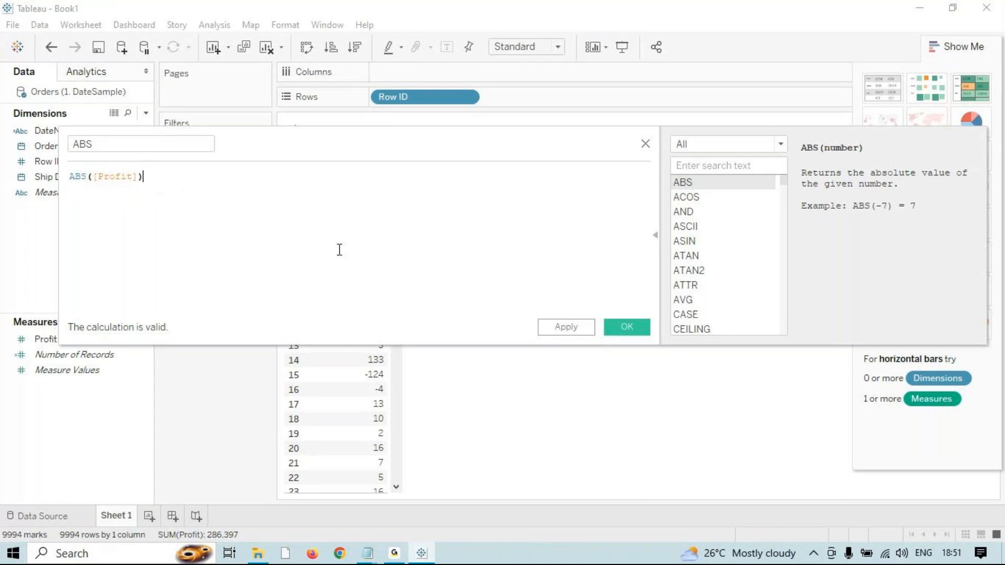
pyautogui.click(566, 327)
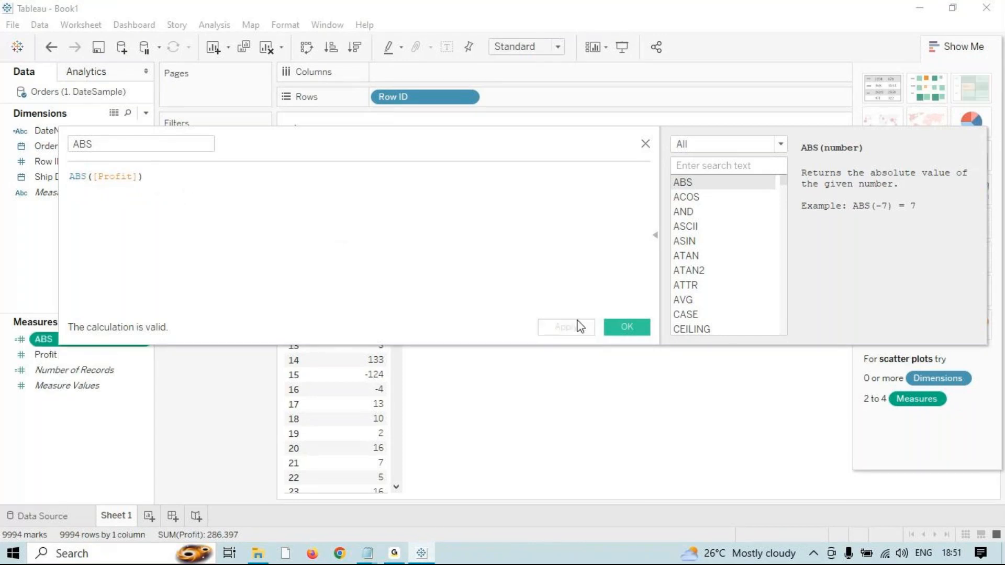
pyautogui.click(627, 329)
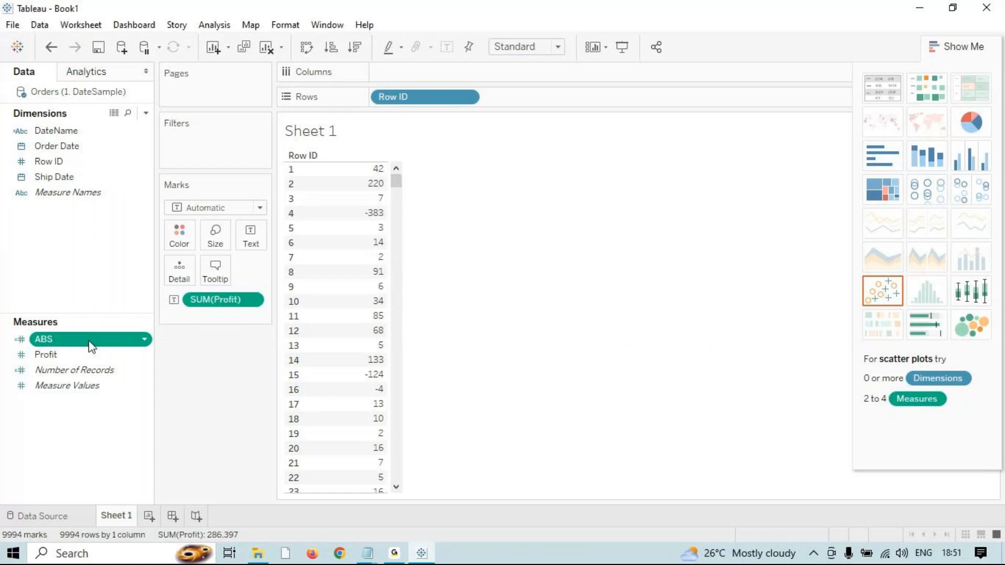
# - Add the ABS field as text alongside Profit, and compare both values for Row ID 4
pyautogui.moveTo(86, 341); pyautogui.dragTo(255, 245)
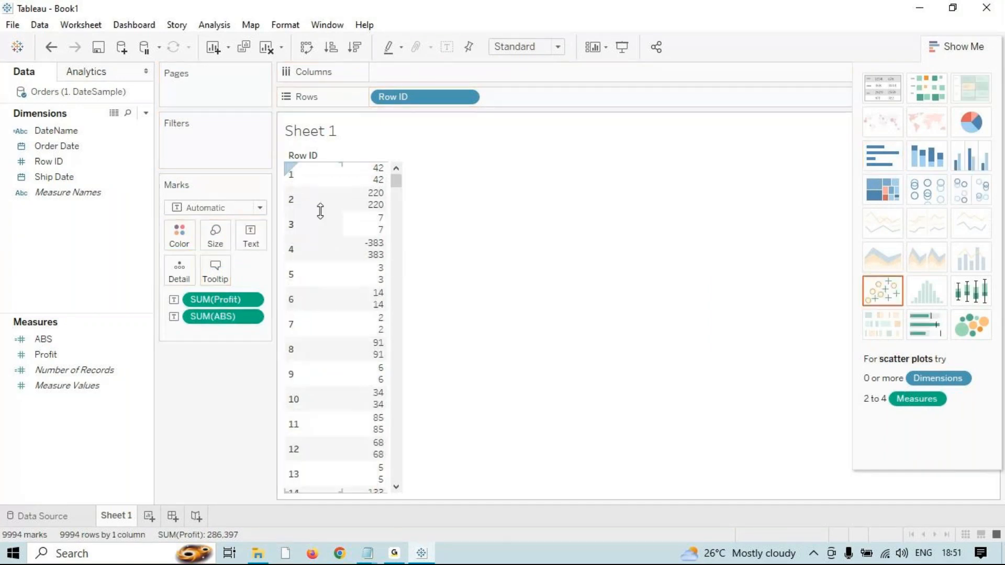
pyautogui.moveTo(388, 177)
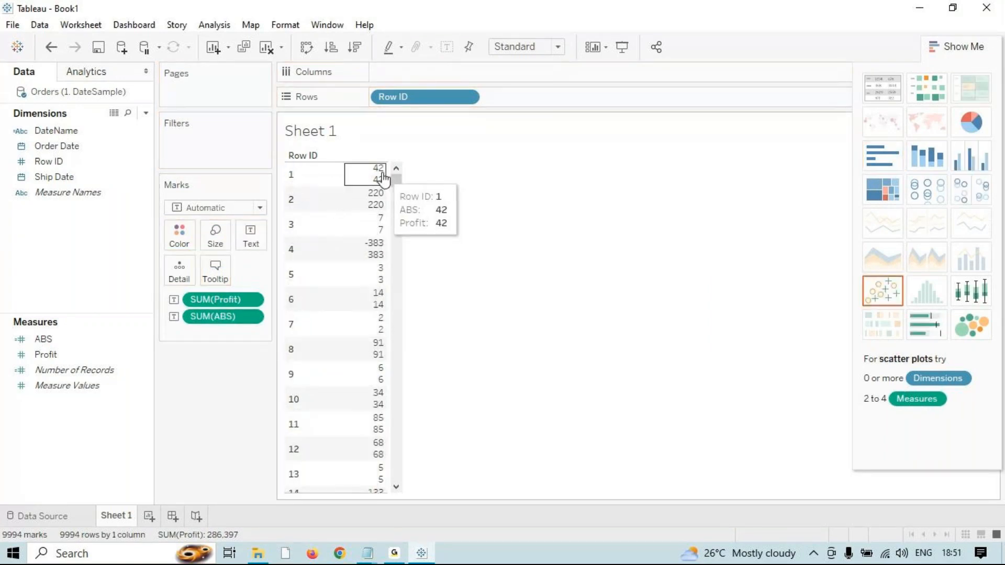
pyautogui.click(374, 258)
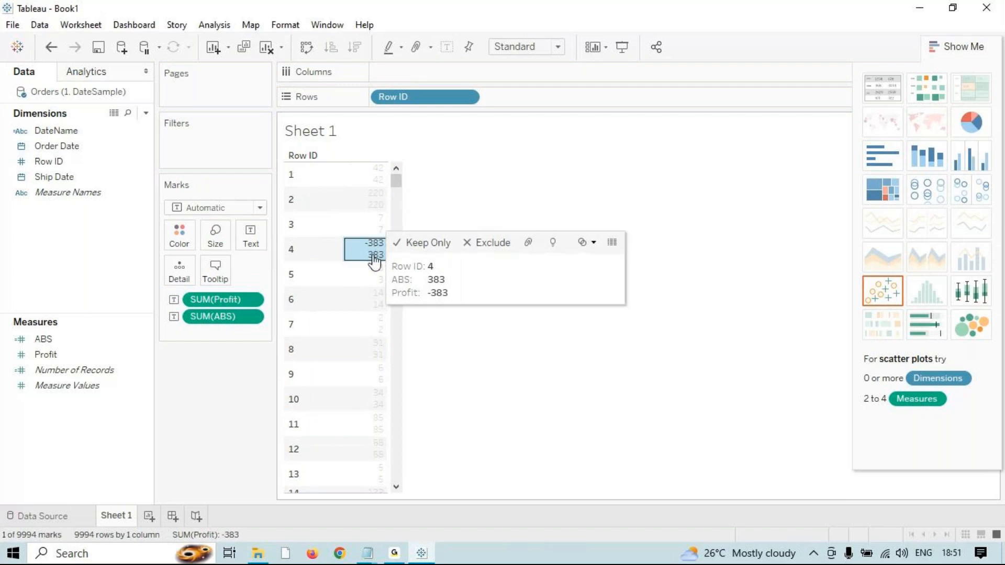
pyautogui.click(374, 262)
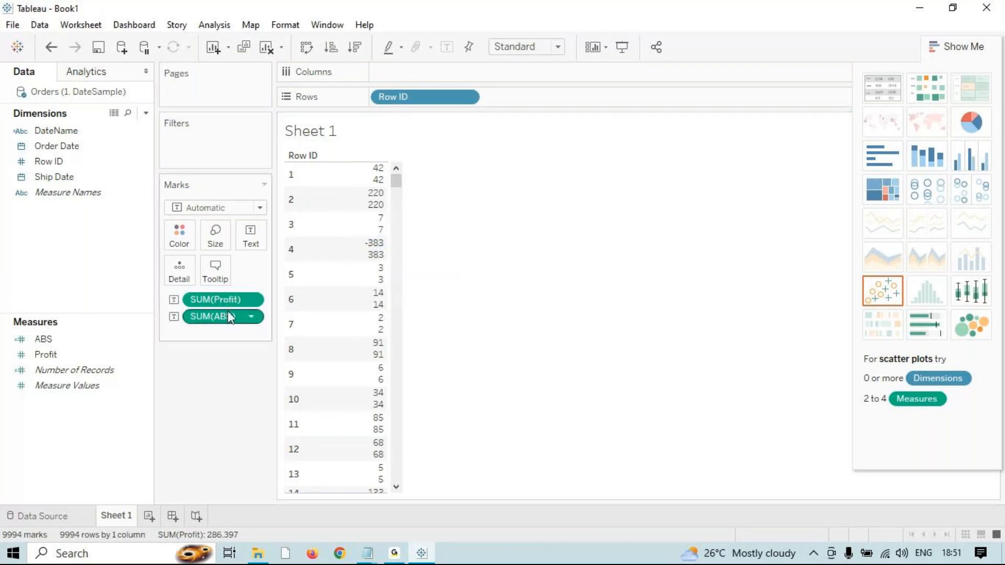
# - Try placing the ABS field on Rows to separate it from Profit, and return it to the text marks
pyautogui.moveTo(224, 323); pyautogui.dragTo(337, 294)
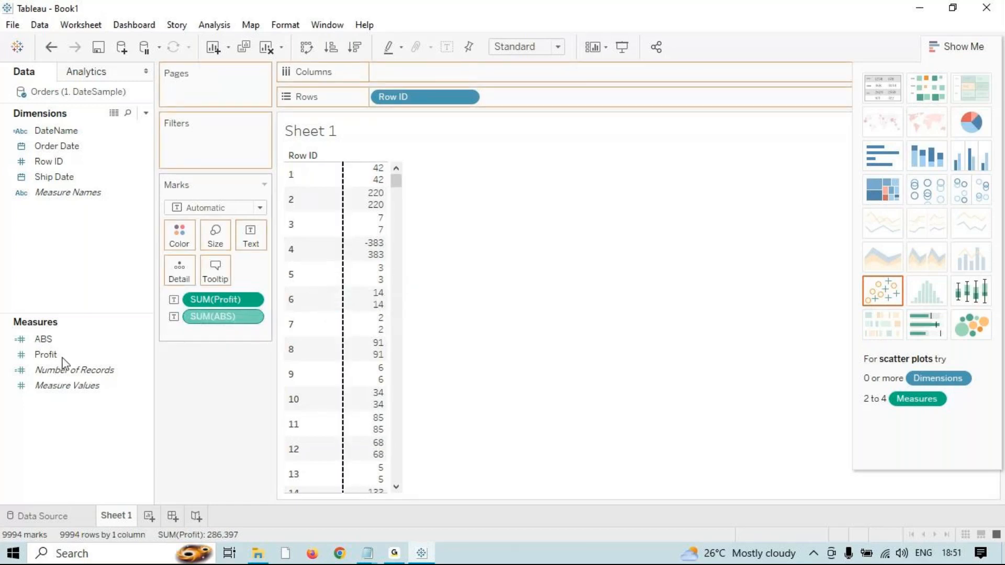
pyautogui.moveTo(222, 317); pyautogui.dragTo(518, 299)
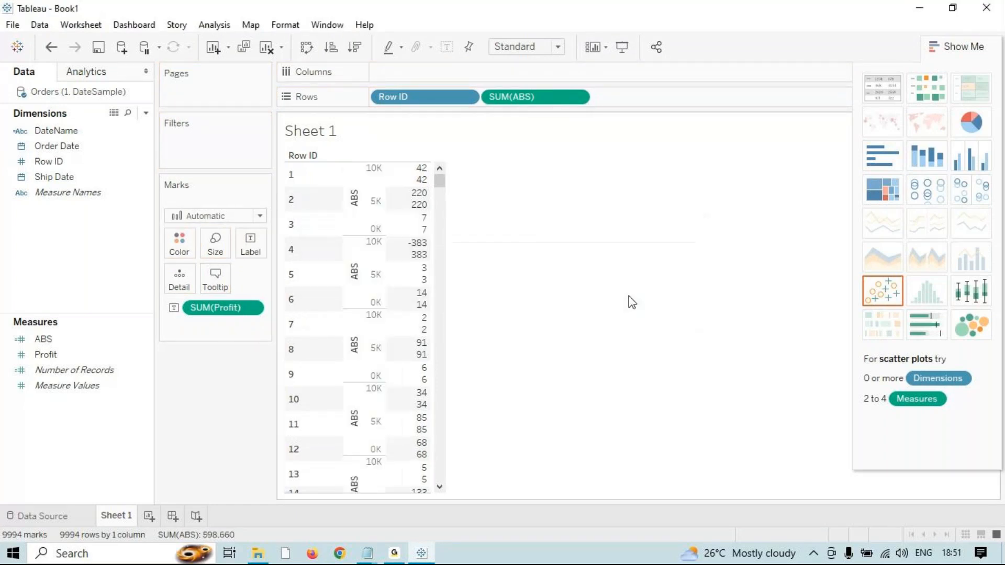
pyautogui.moveTo(533, 101); pyautogui.dragTo(222, 305)
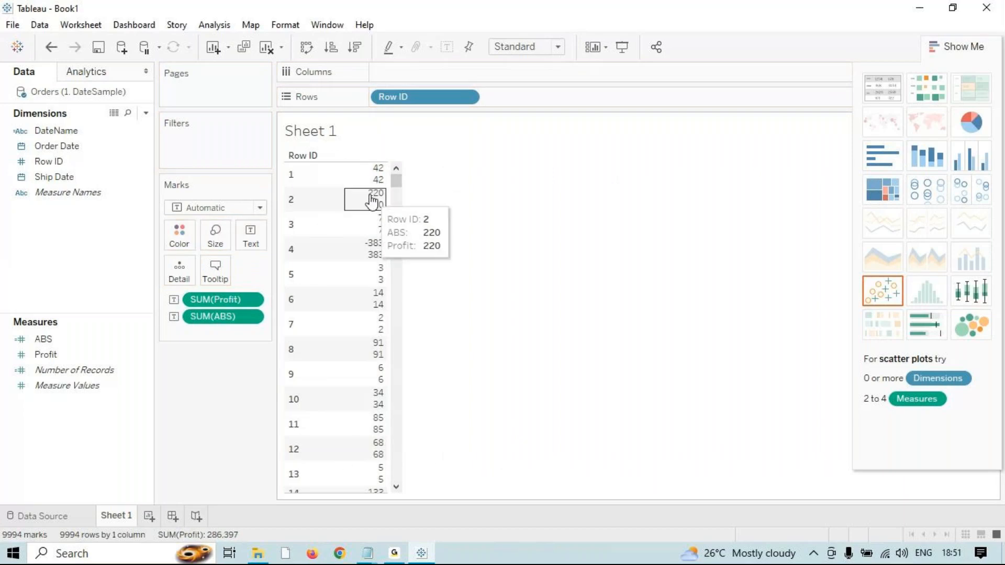
# - Compare Profit and ABS further down the Row ID list, and remove the ABS field from the text marks
pyautogui.moveTo(396, 191); pyautogui.dragTo(399, 200)
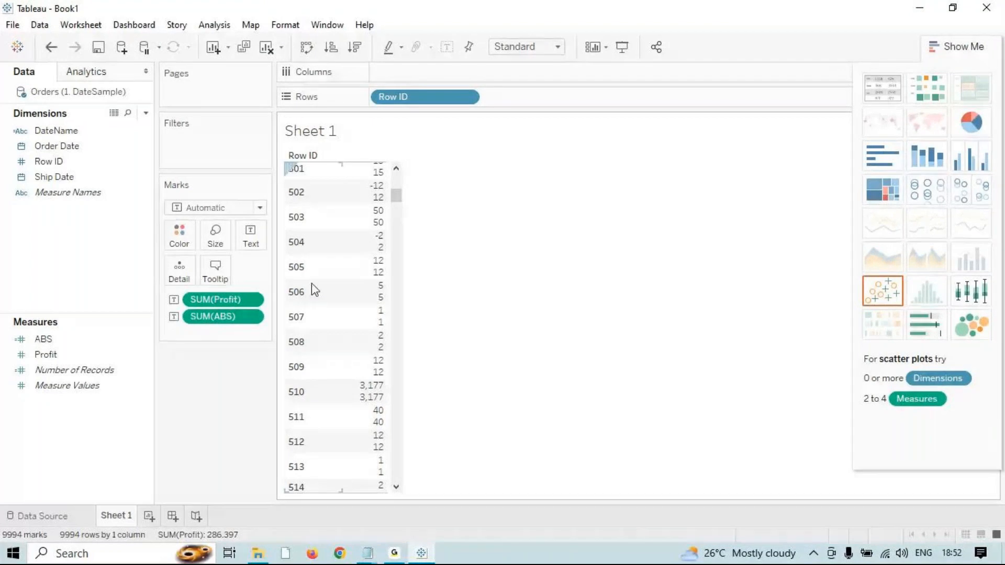
pyautogui.click(225, 317)
pyautogui.press('Delete')
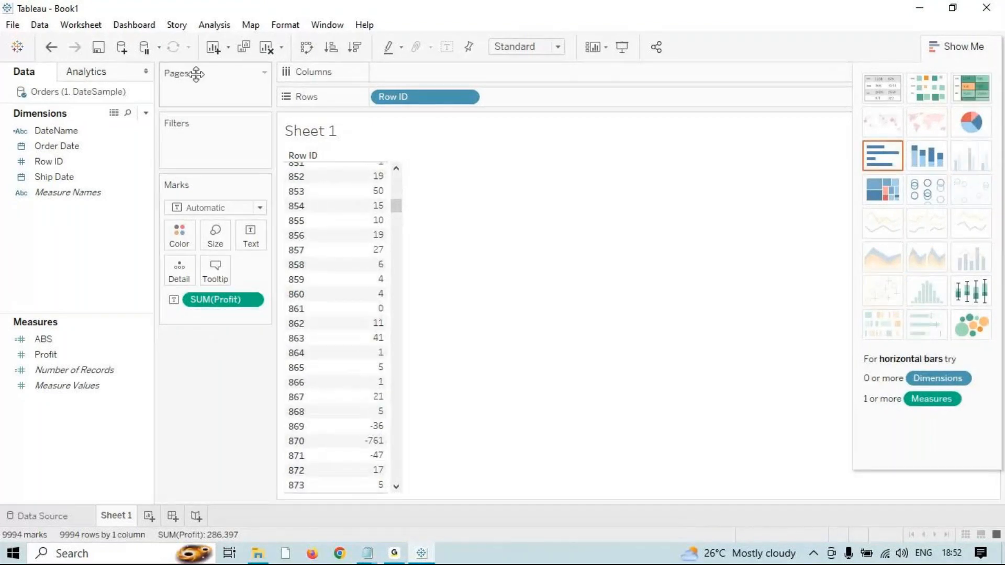
# - Hide the chart suggestions, and show the summary card for the worksheet
pyautogui.click(250, 25)
pyautogui.click(214, 25)
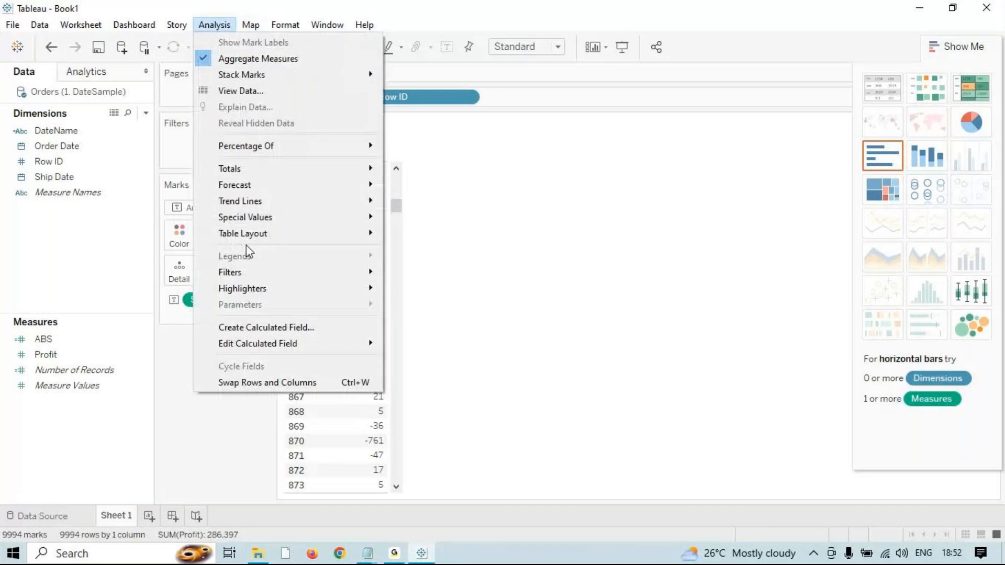
pyautogui.moveTo(268, 222)
pyautogui.click(965, 48)
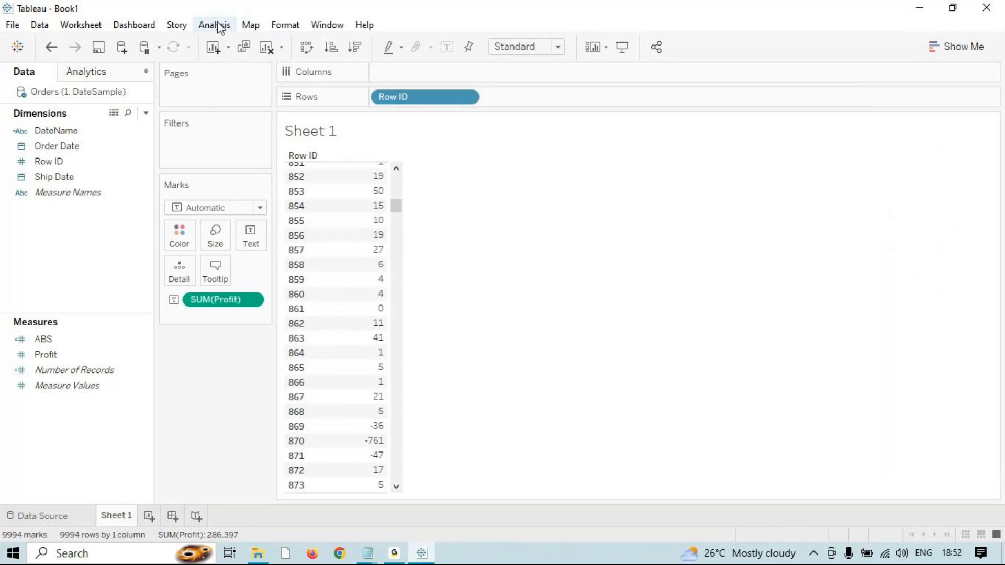
pyautogui.click(98, 26)
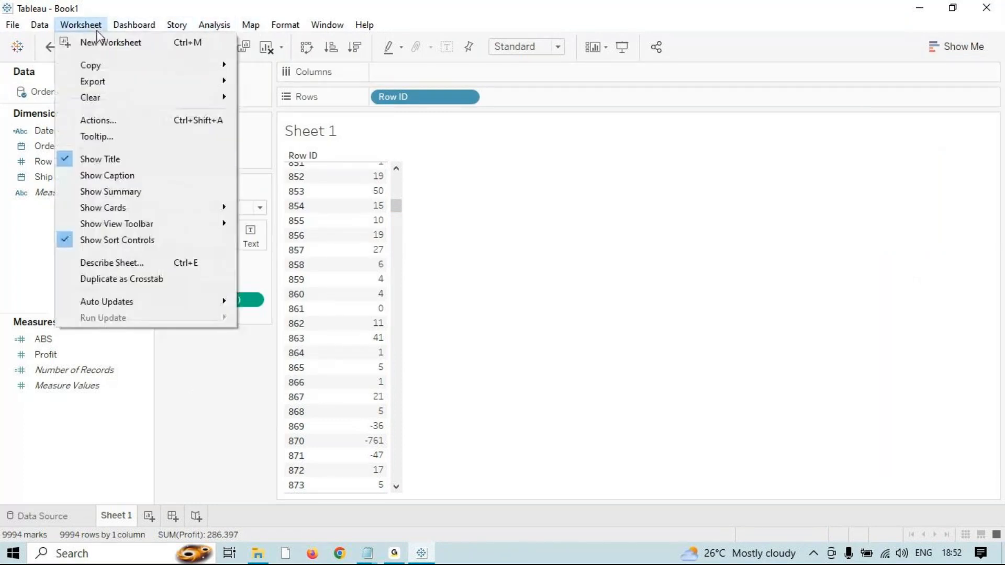
pyautogui.click(137, 192)
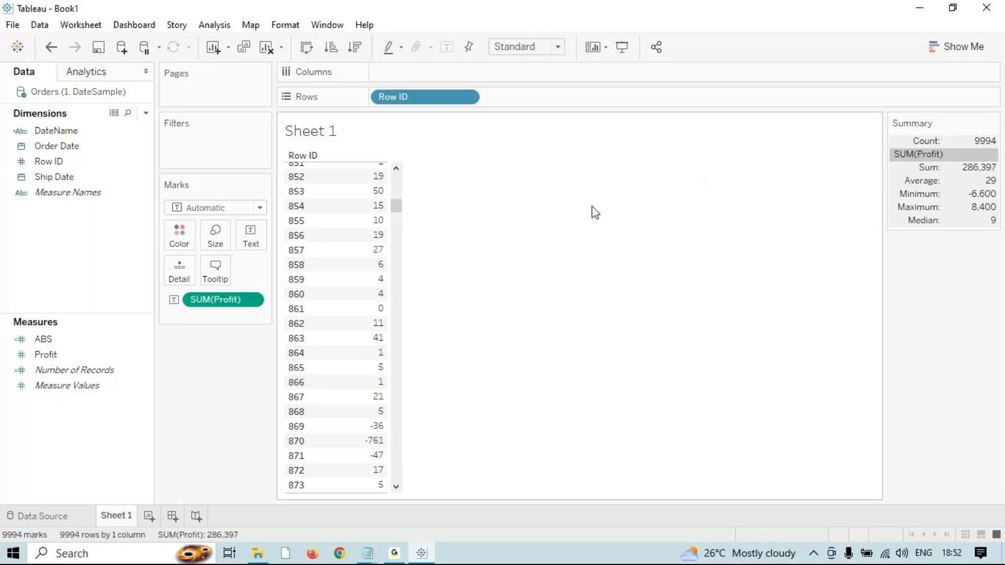
# - Create a calculated field named SUM with the formula SUM([Profit])
pyautogui.click(211, 28)
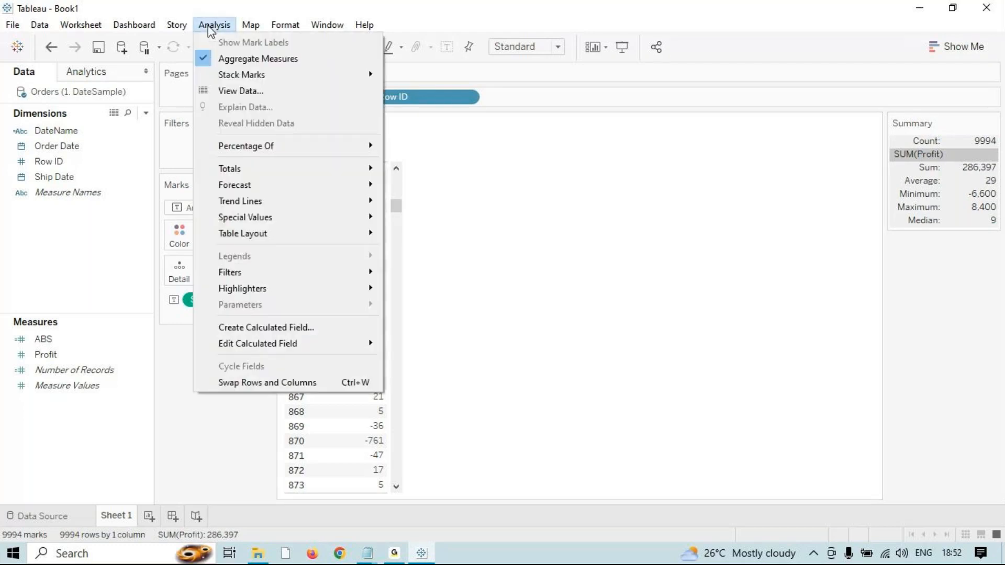
pyautogui.click(253, 327)
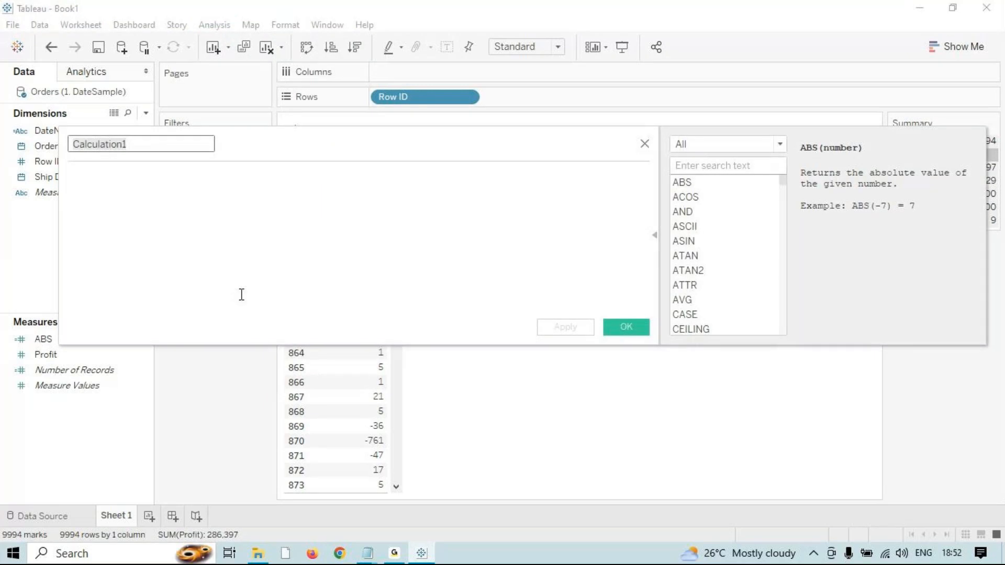
pyautogui.write('SUM')
pyautogui.click(206, 305)
pyautogui.write('SUM')
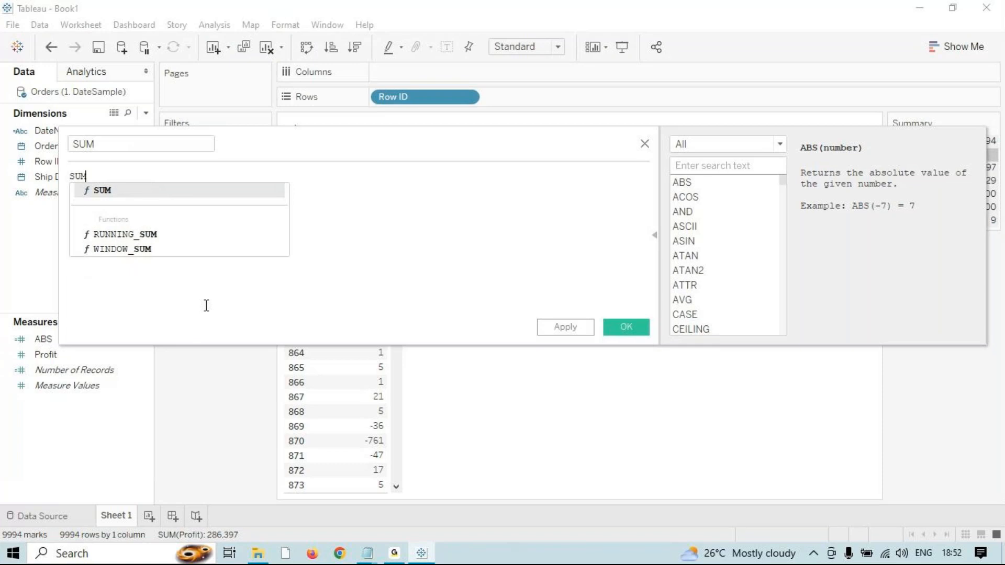
pyautogui.write('(pro')
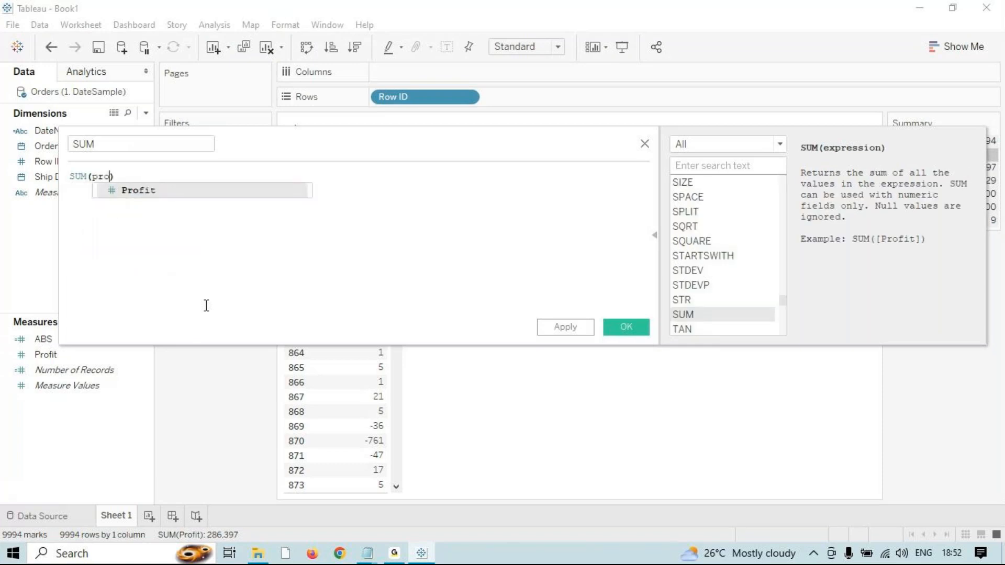
pyautogui.press('Return')
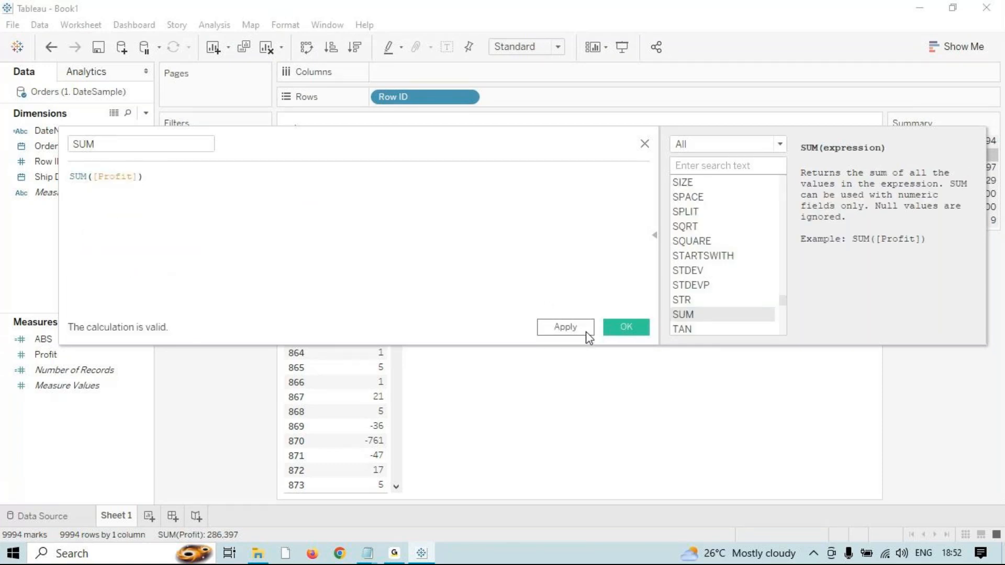
pyautogui.click(587, 333)
pyautogui.click(609, 334)
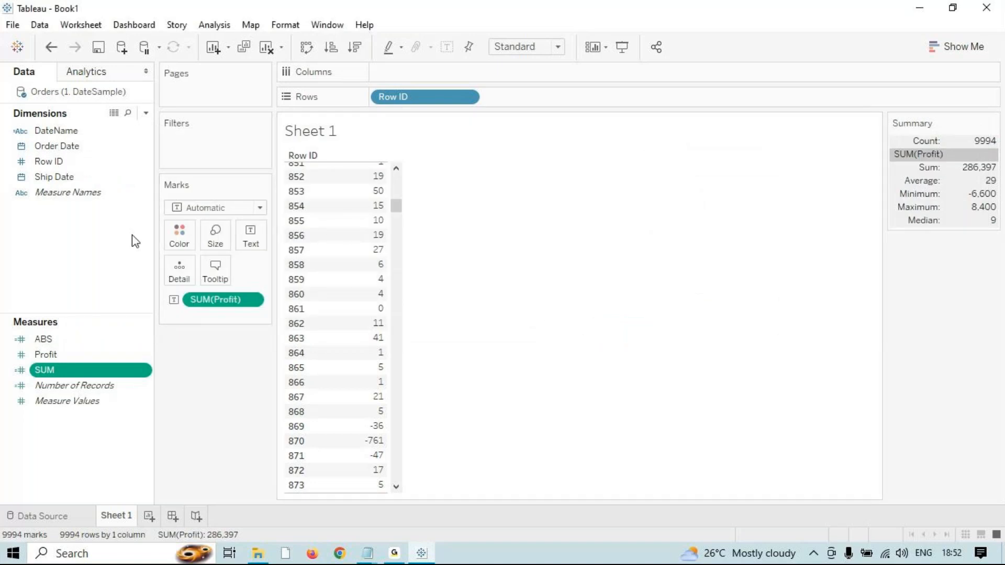
# - Add the SUM field to the table beside Profit, and compare both columns from the first to the last Row ID
pyautogui.doubleClick(71, 372)
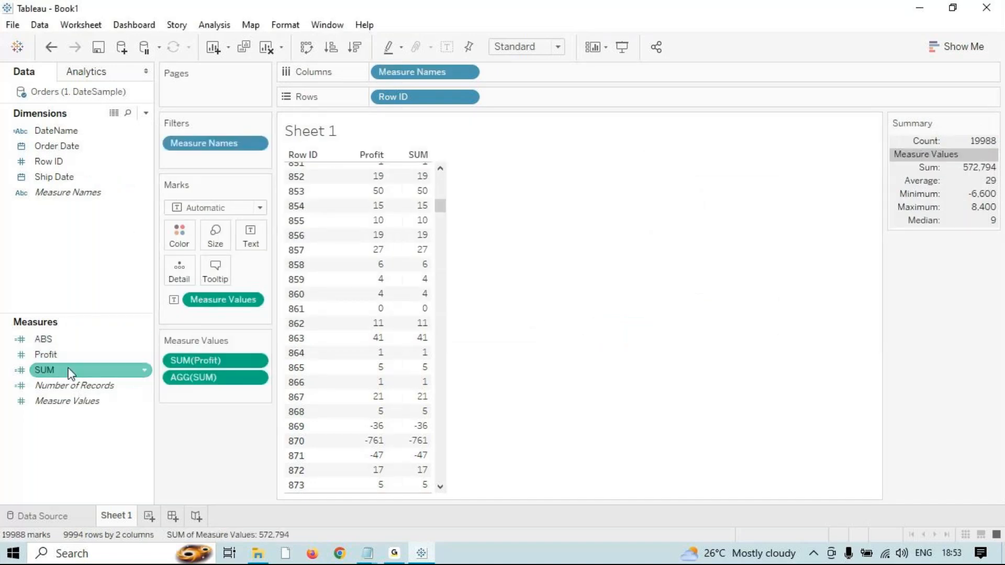
pyautogui.moveTo(442, 209); pyautogui.dragTo(427, 155)
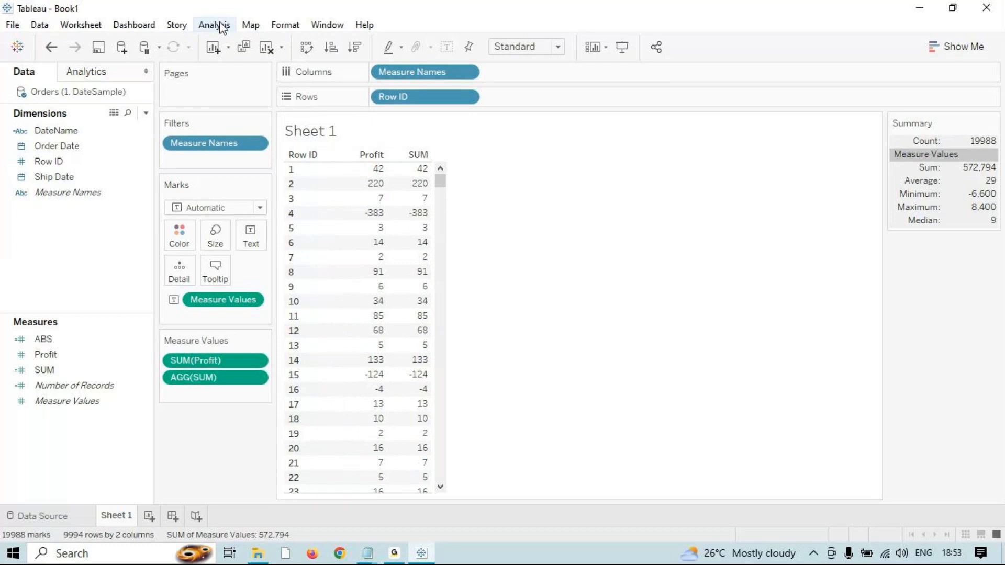
pyautogui.moveTo(441, 182); pyautogui.dragTo(451, 498)
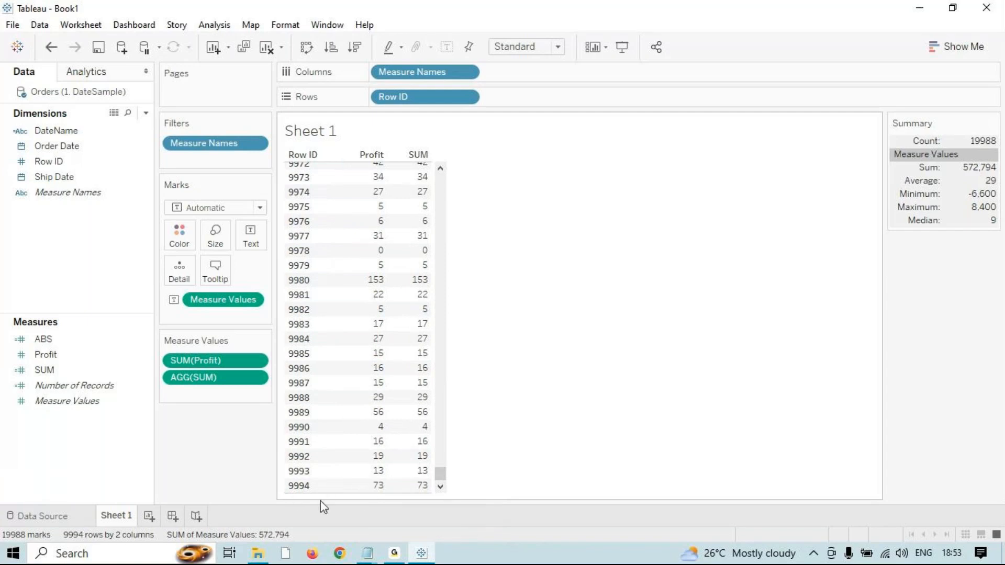
# - Add column grand totals to the table, and compare the totals of Profit and SUM
pyautogui.click(84, 32)
pyautogui.moveTo(189, 22)
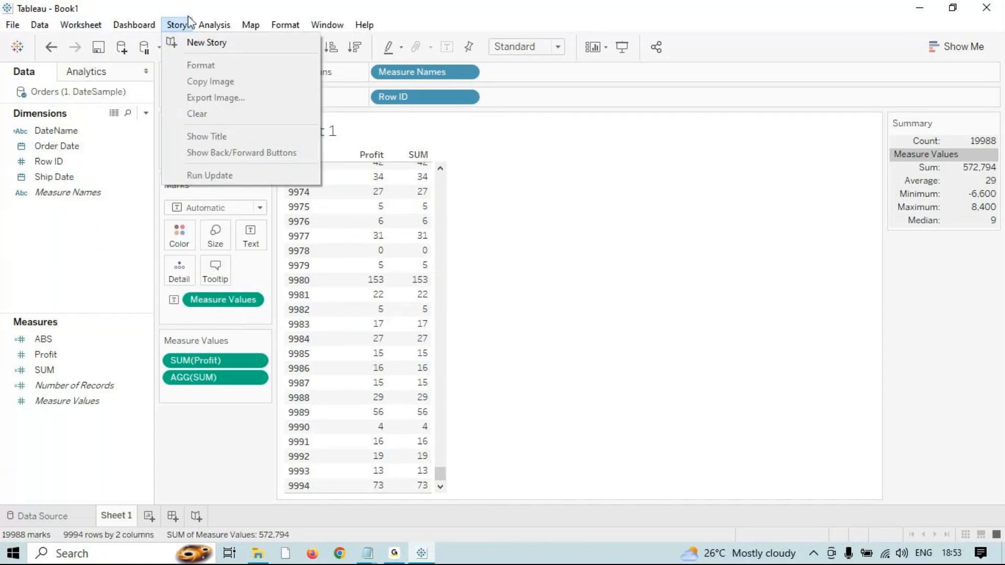
pyautogui.moveTo(119, 27)
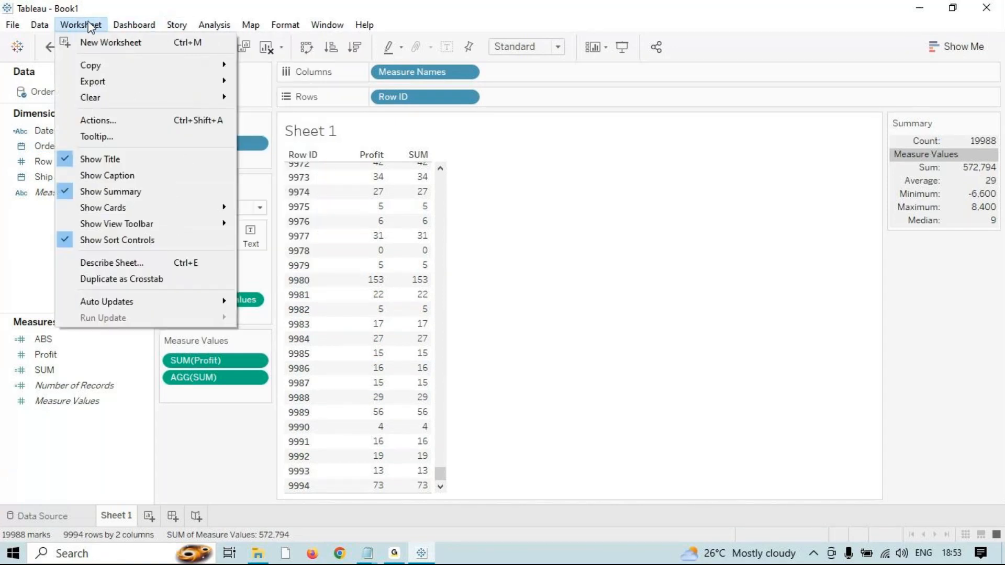
pyautogui.moveTo(134, 223)
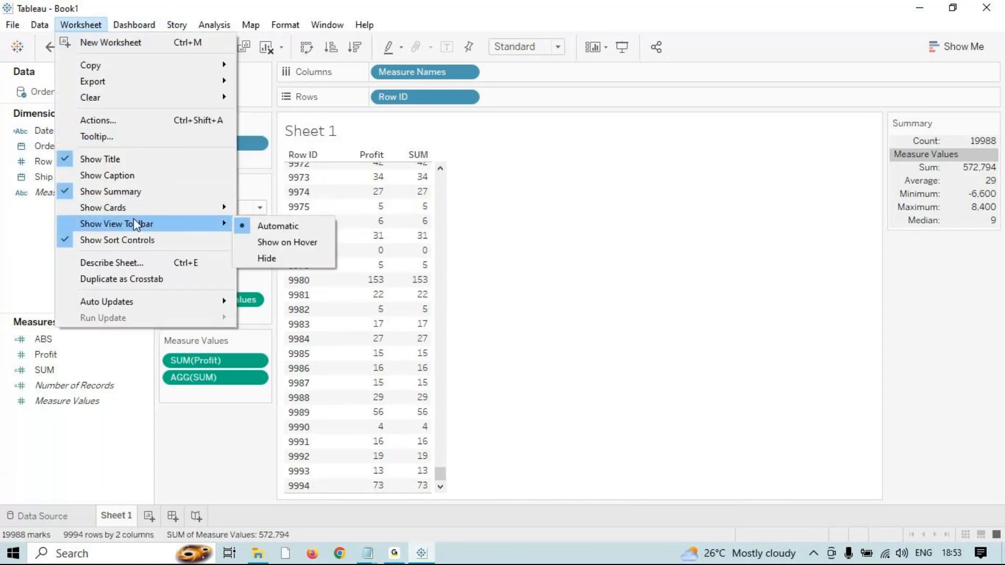
pyautogui.click(325, 27)
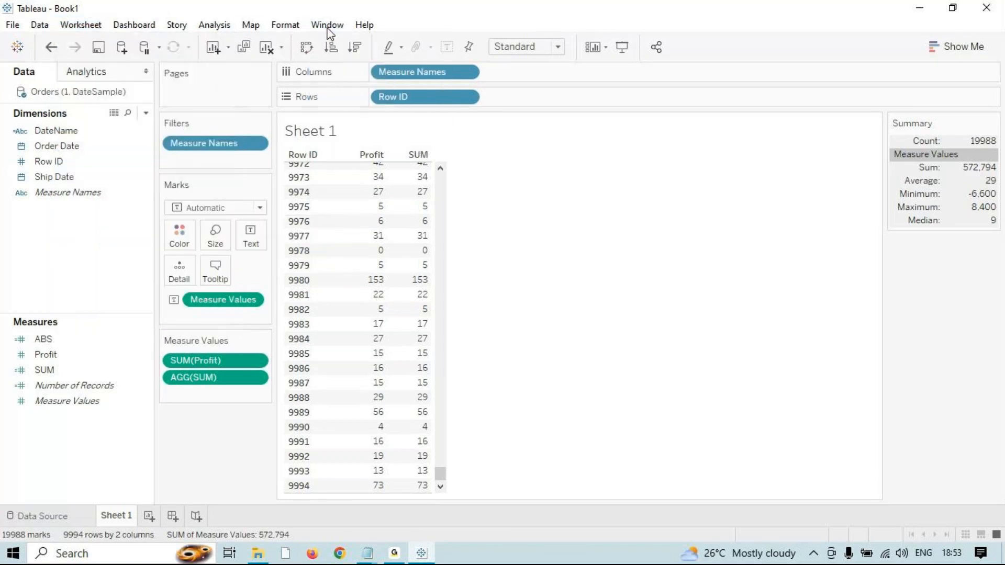
pyautogui.click(225, 28)
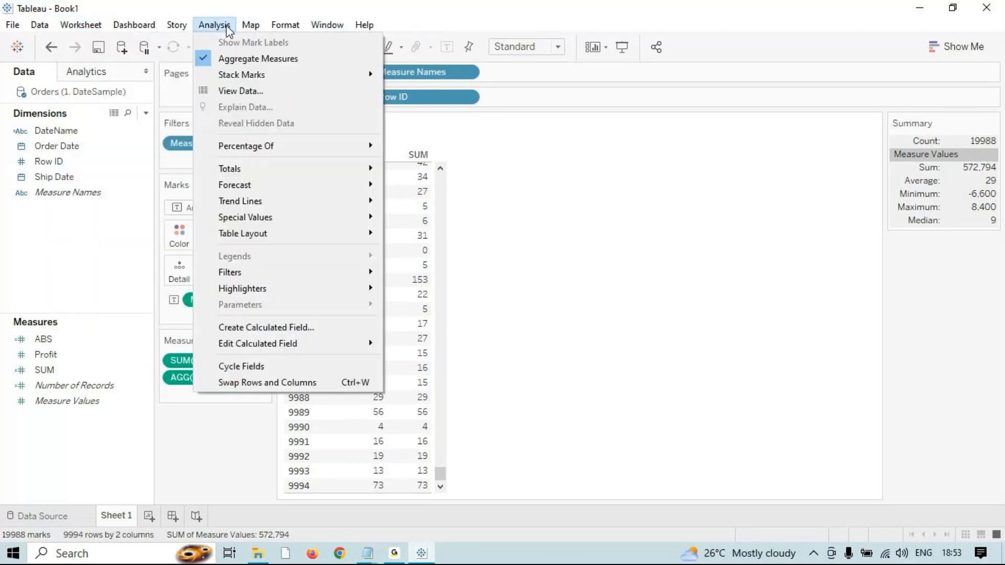
pyautogui.moveTo(252, 171)
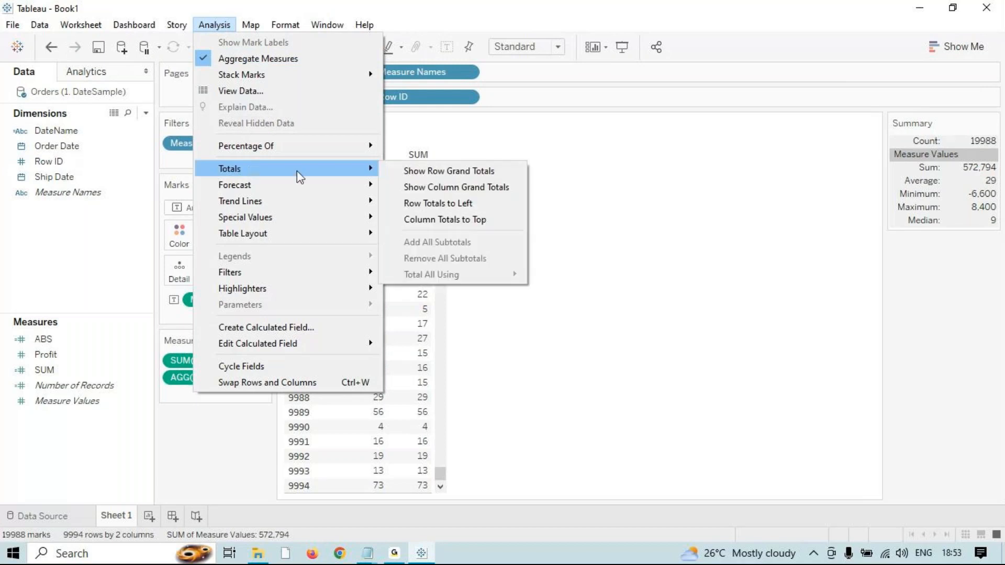
pyautogui.click(462, 189)
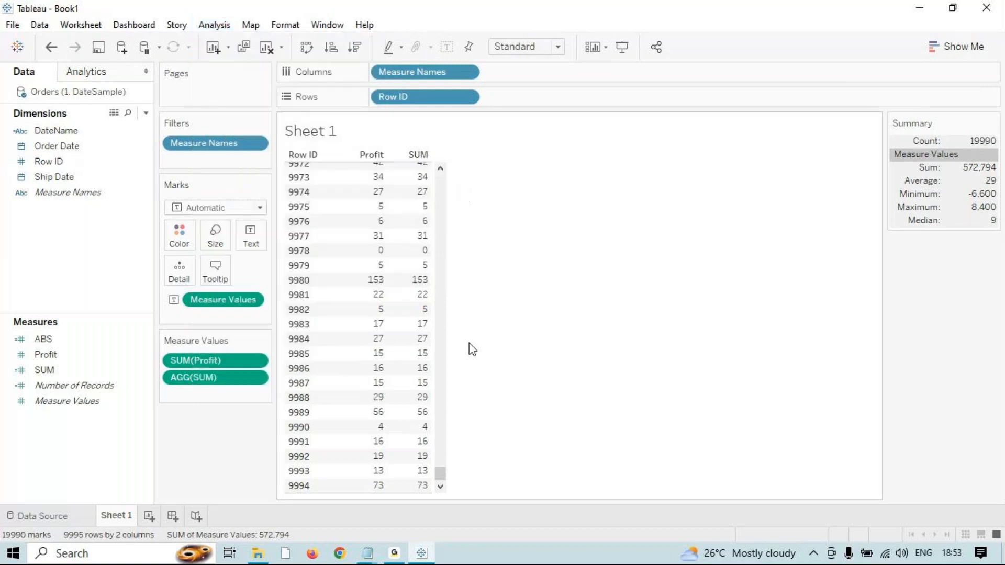
pyautogui.moveTo(405, 492)
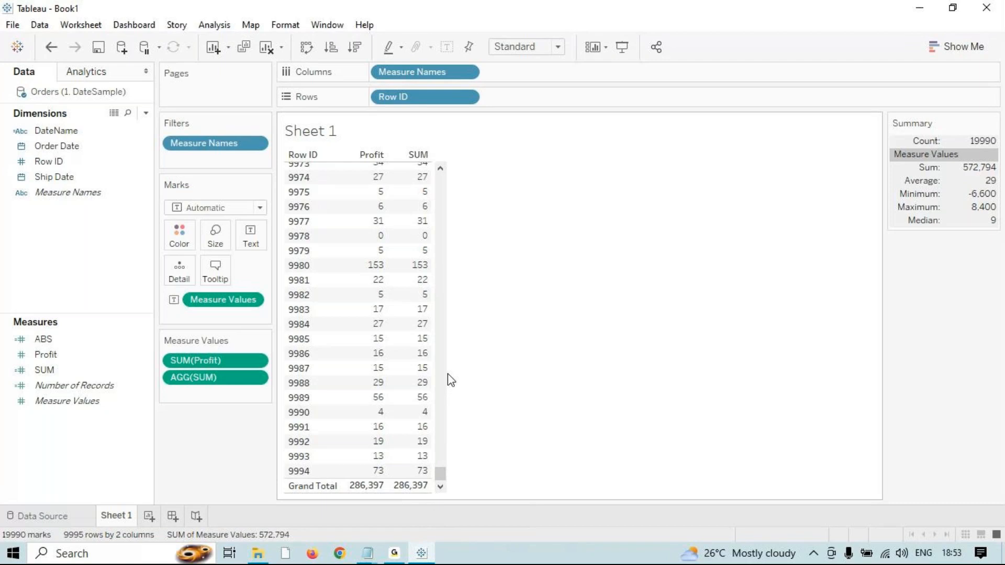
pyautogui.moveTo(424, 384)
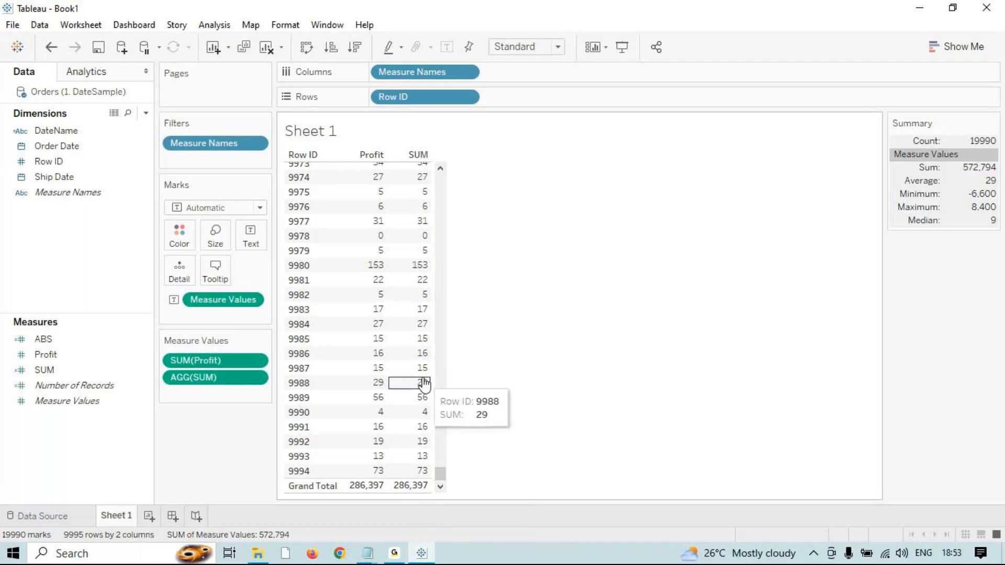
# - Review the Profit and SUM rows from the end of the table back to Row ID 1, and clear the sheet
pyautogui.scroll(4, 434, 447)
pyautogui.scroll(-4, 435, 450)
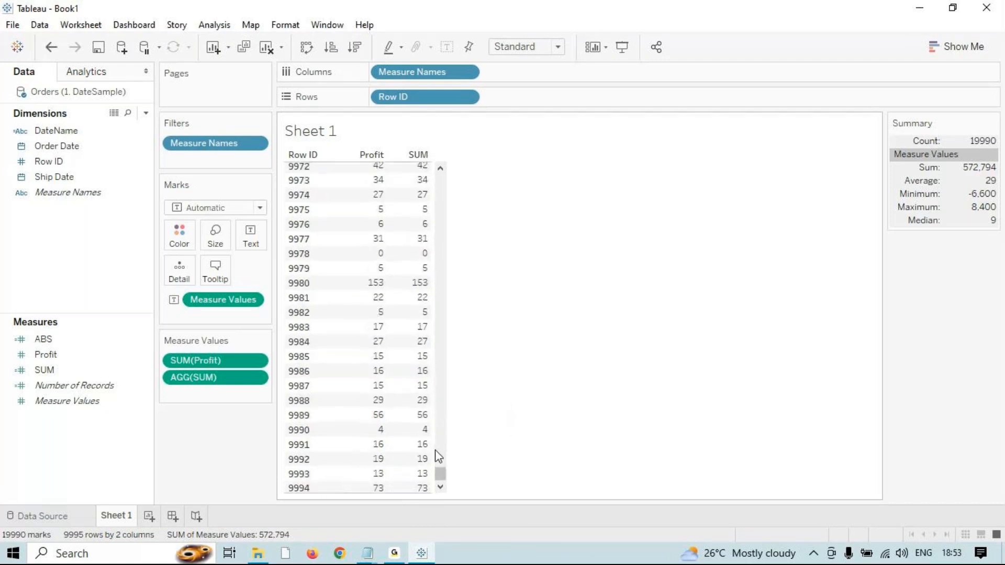
pyautogui.moveTo(435, 466); pyautogui.dragTo(422, 178)
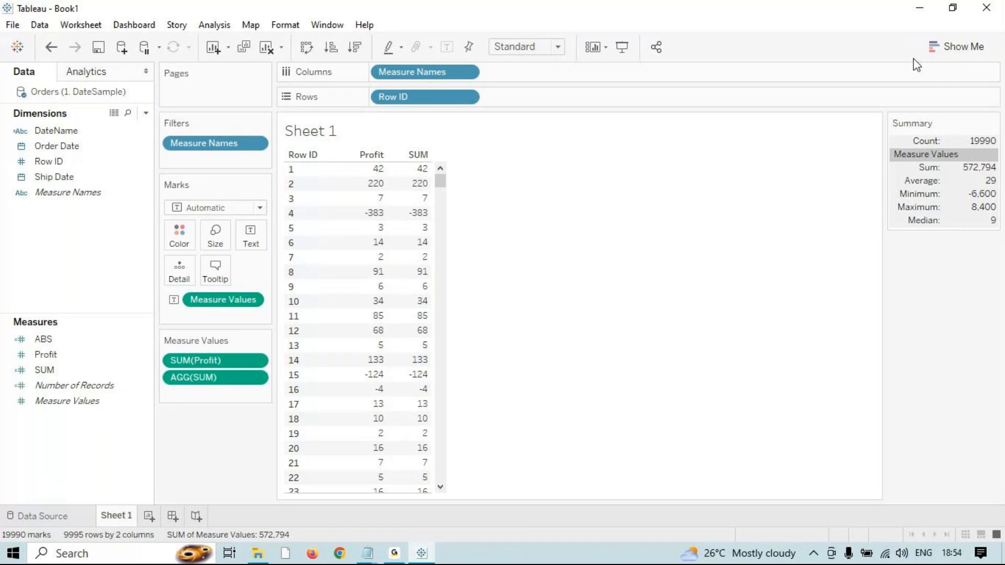
pyautogui.click(267, 48)
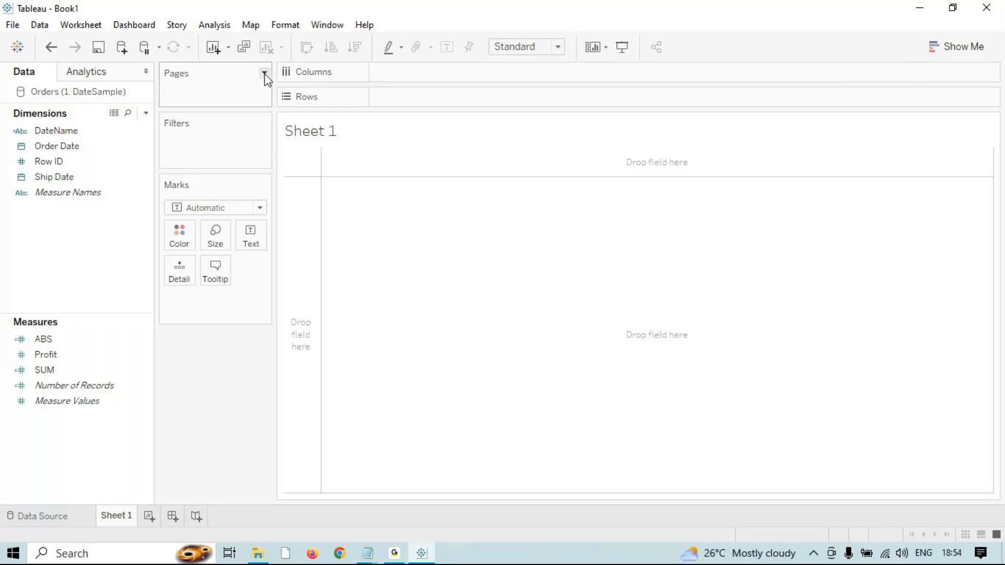
# - List every measure with its overall value by adding Measure Names to the empty sheet
pyautogui.click(398, 555)
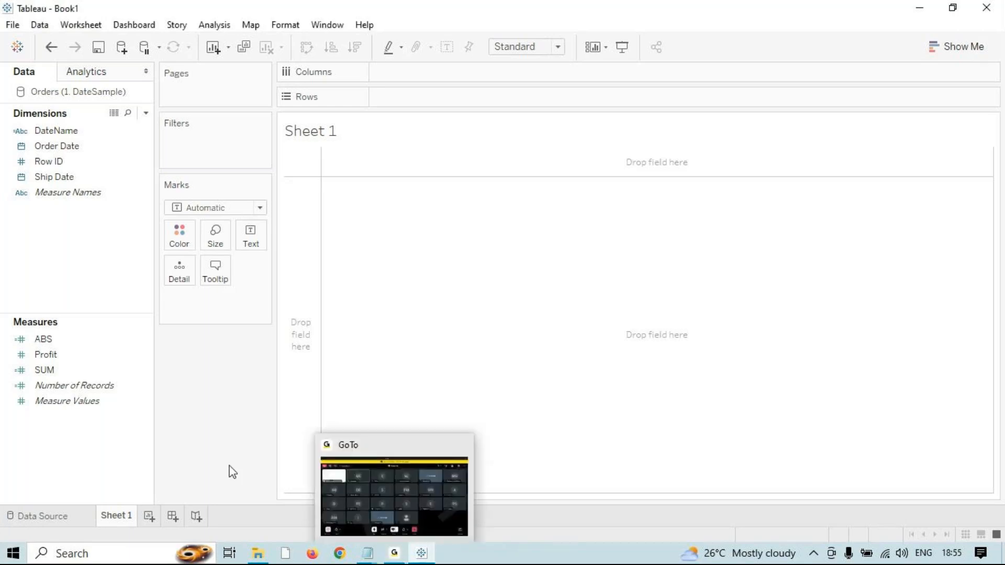
pyautogui.click(87, 197)
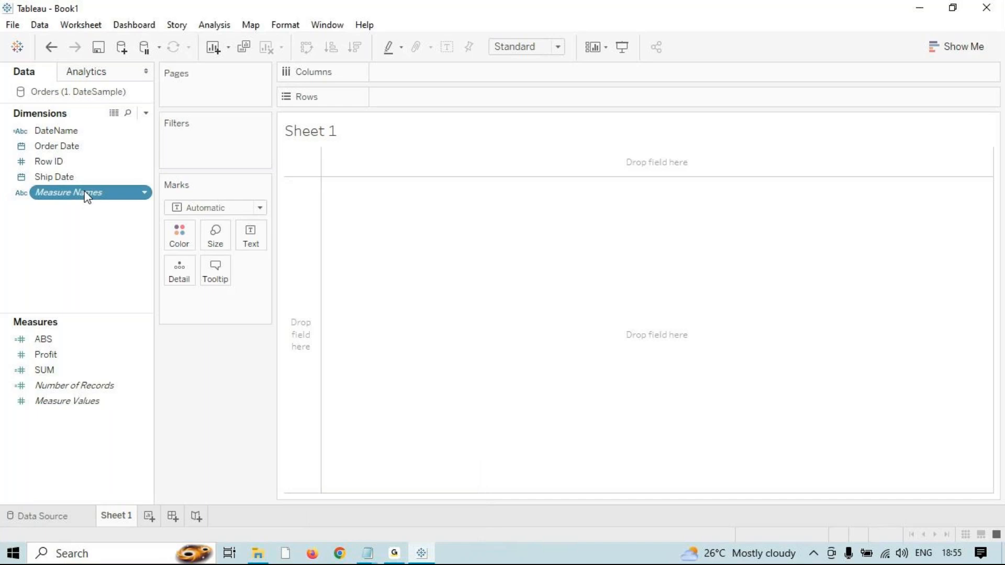
pyautogui.doubleClick(86, 197)
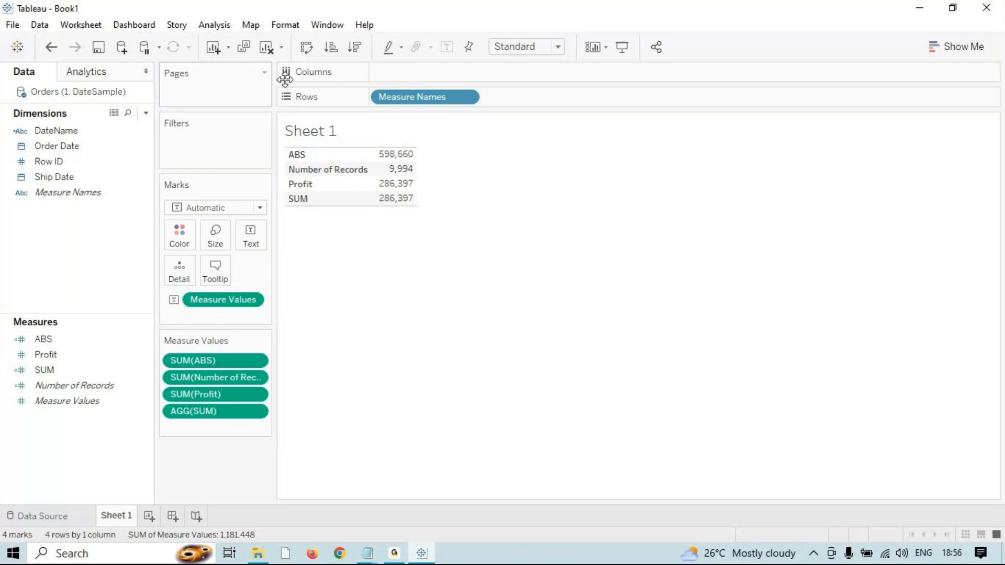
# - Clear the sheet and close the workbook without saving the changes
pyautogui.click(267, 51)
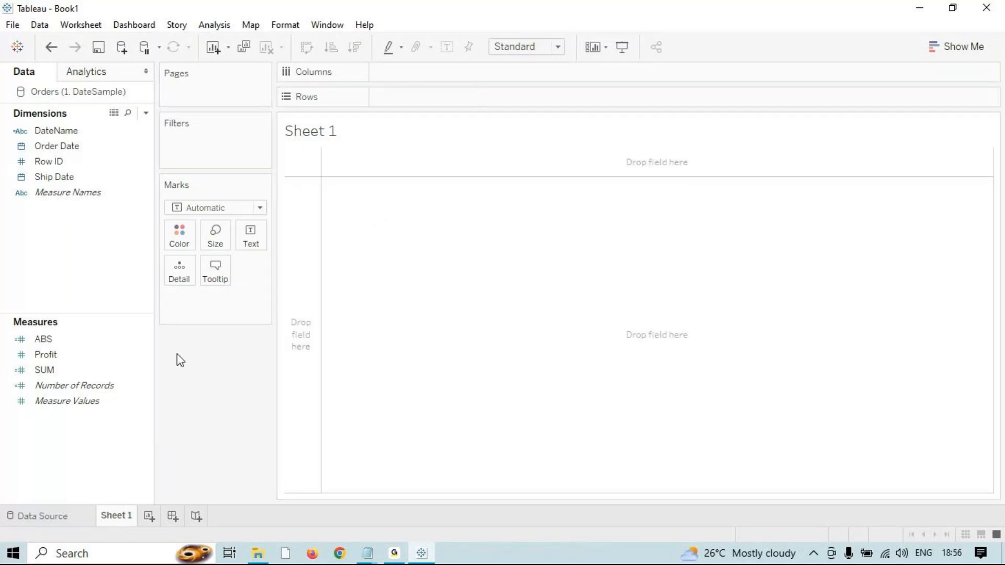
pyautogui.click(976, 6)
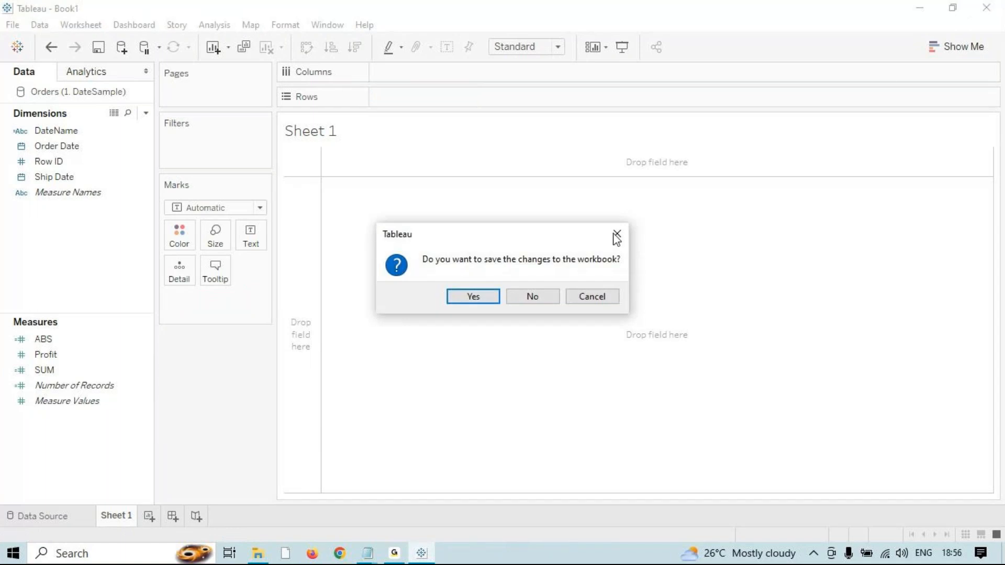
pyautogui.click(533, 293)
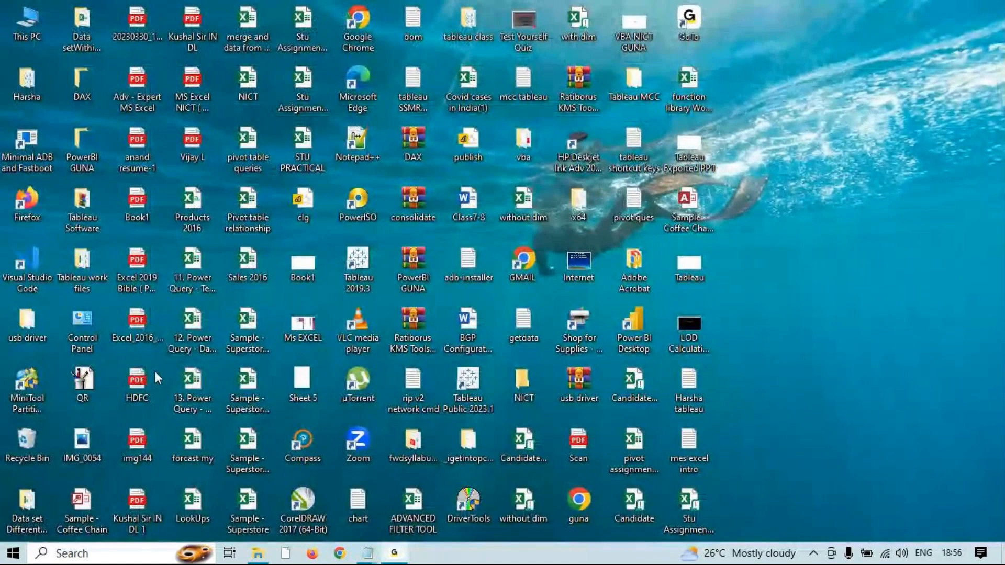
# - Switch to File Explorer and open the Section 2 folder inside the DAX folder on the Desktop
pyautogui.click(259, 554)
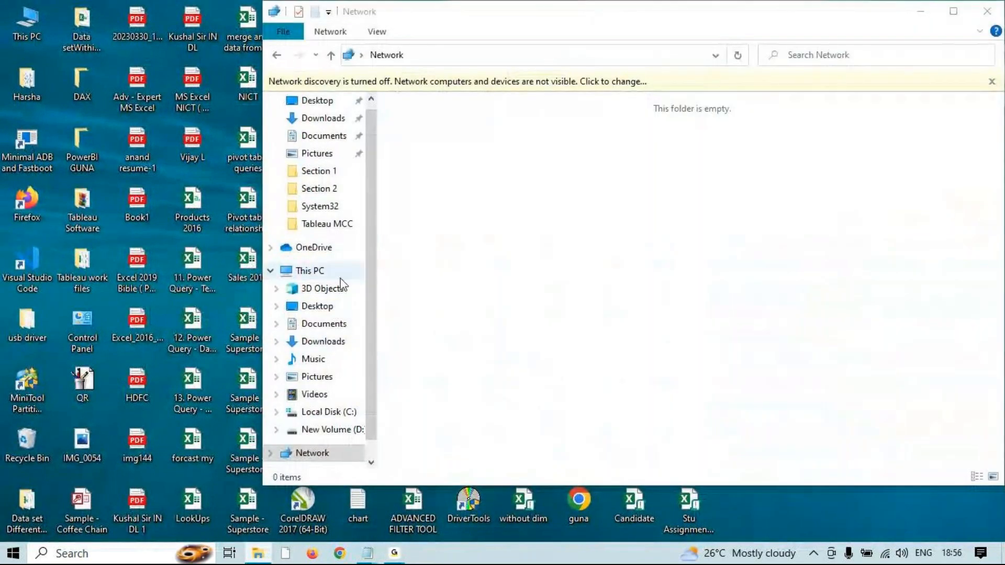
pyautogui.click(332, 430)
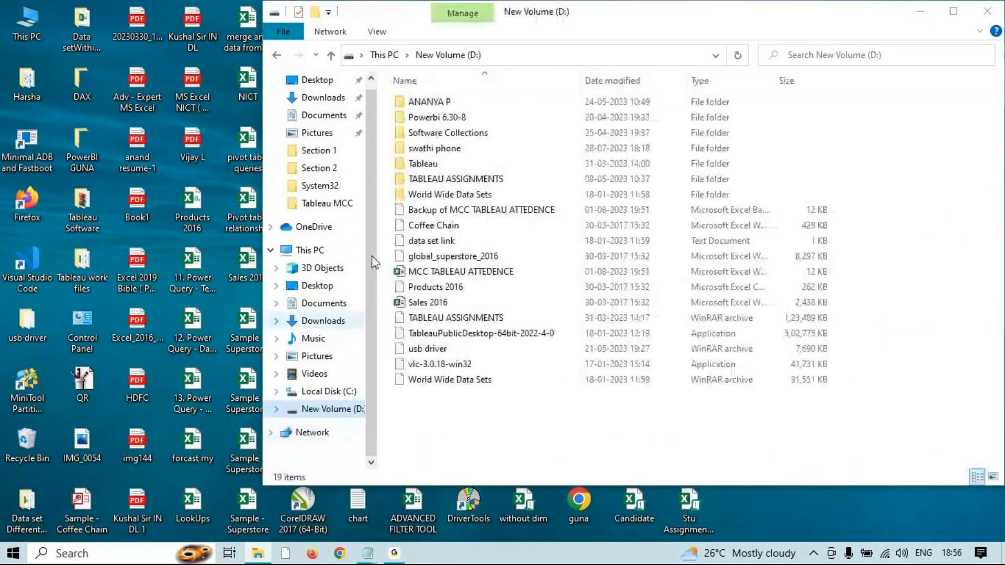
pyautogui.click(317, 80)
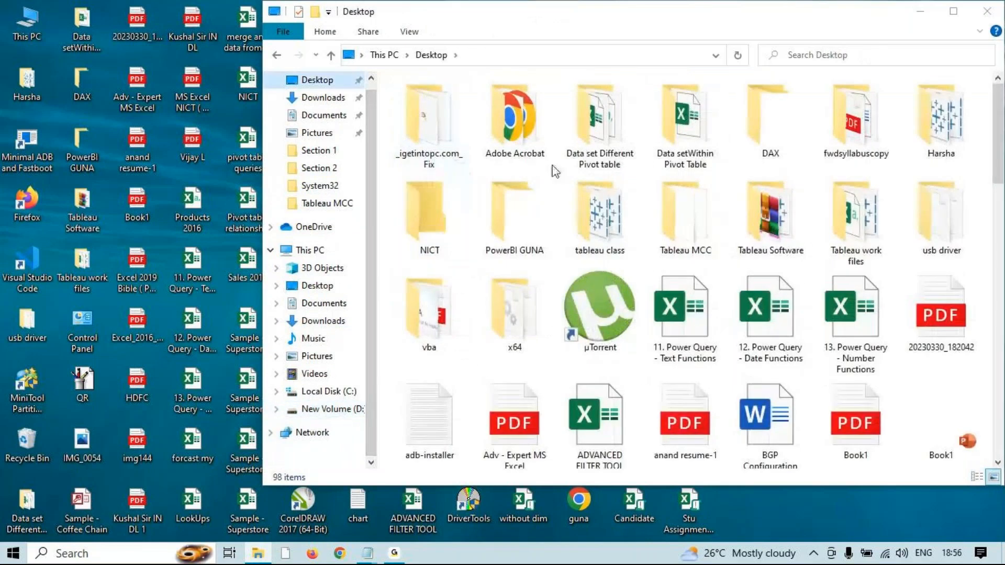
pyautogui.doubleClick(770, 123)
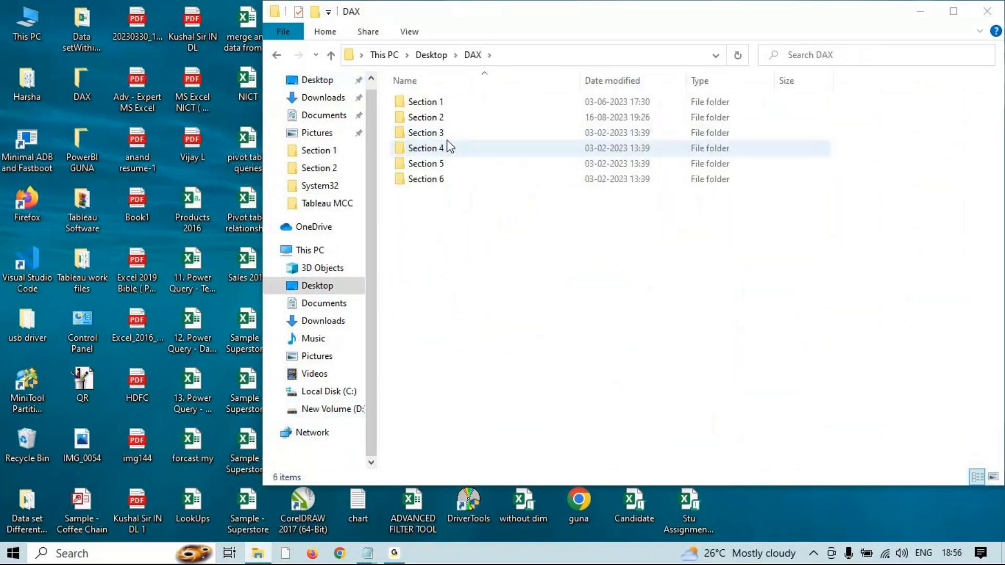
pyautogui.doubleClick(447, 120)
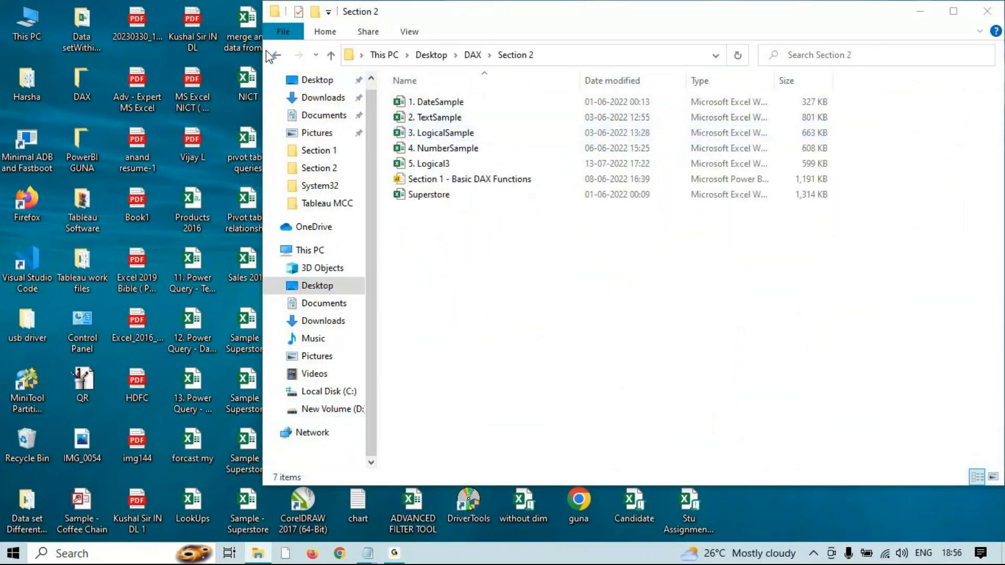
# - Open the 3. LogicalSample workbook in Excel, review its Logical2Data and Logical1Data sheets, and close it
pyautogui.doubleClick(445, 132)
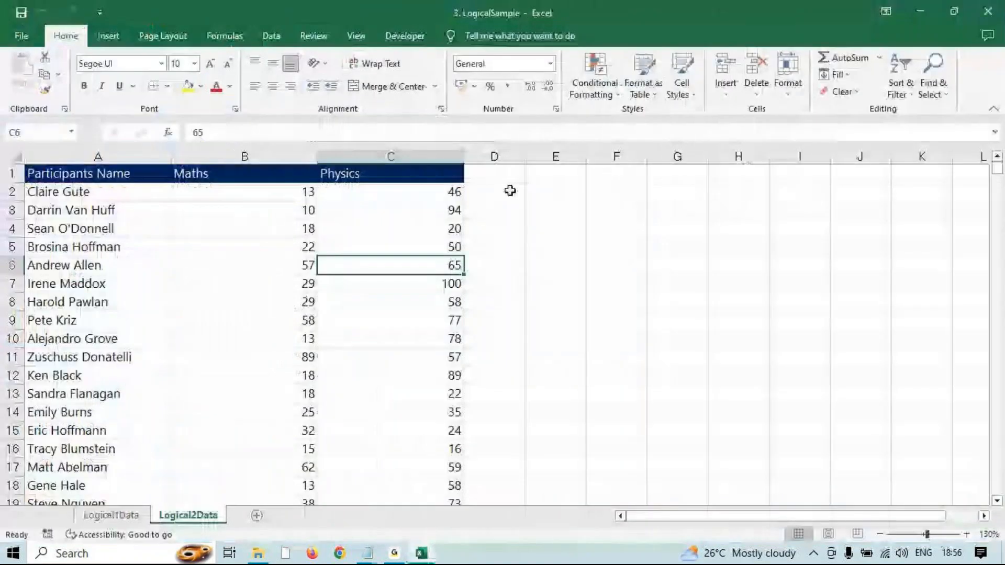
pyautogui.scroll(-17, 306, 270)
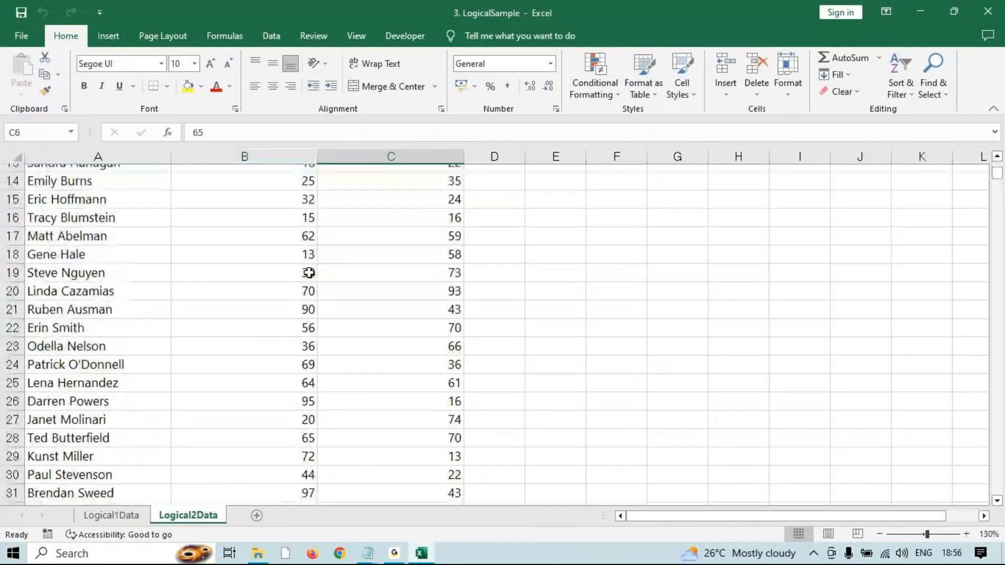
pyautogui.click(129, 517)
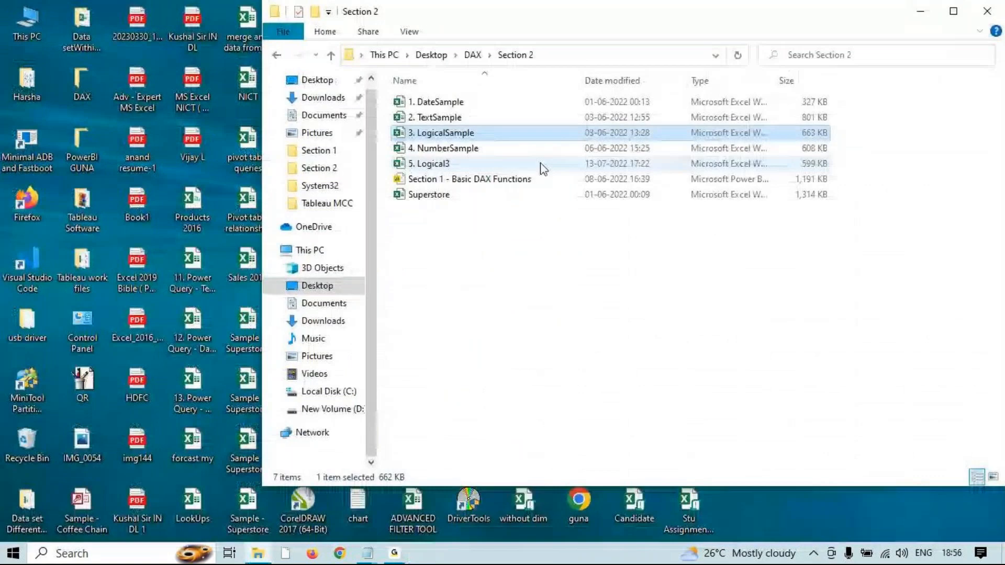
# - Open the 5. Logical3 workbook in Excel and look through the rows of its InvoiceData sheet
pyautogui.click(712, 164)
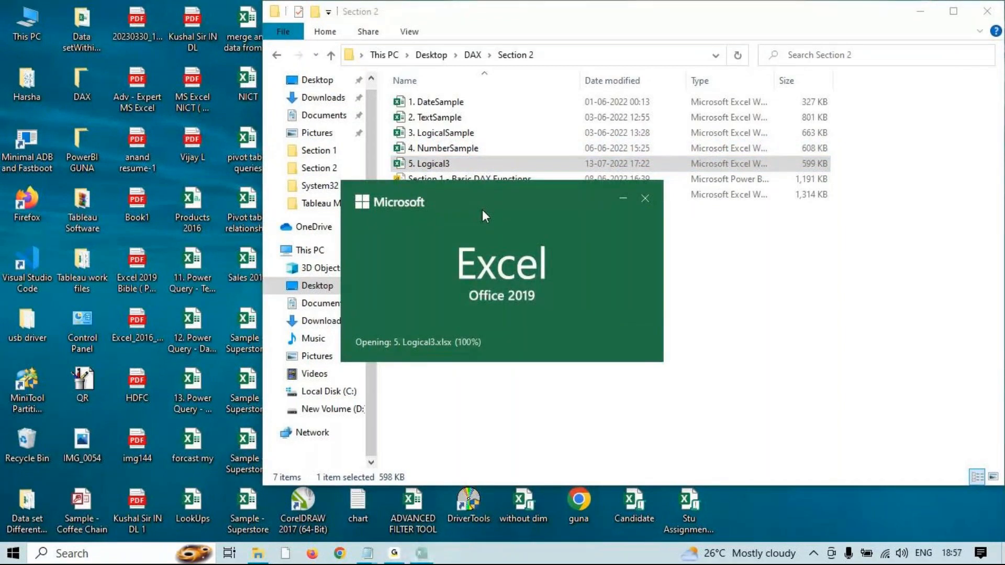
pyautogui.scroll(-7, 420, 324)
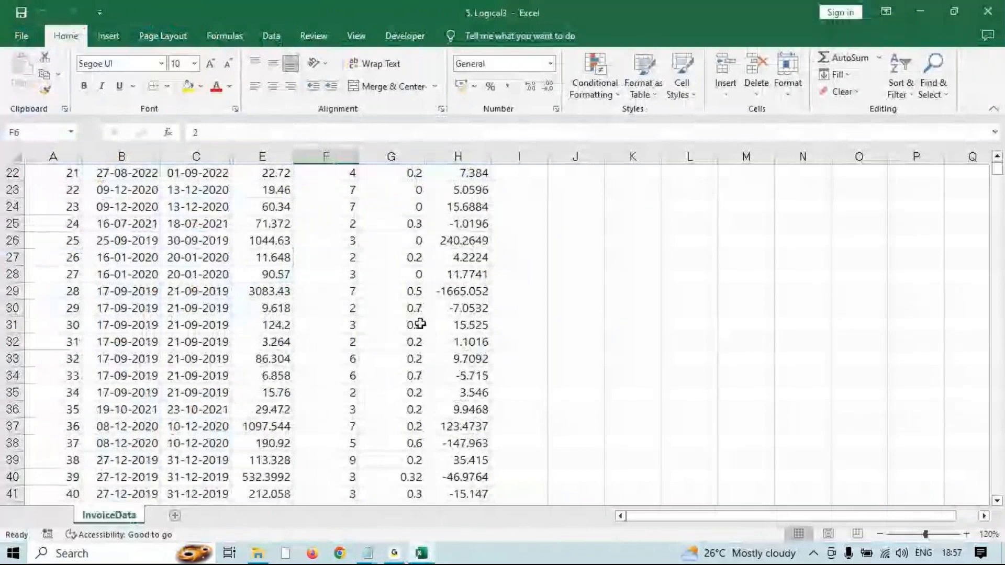
pyautogui.scroll(-4, 421, 324)
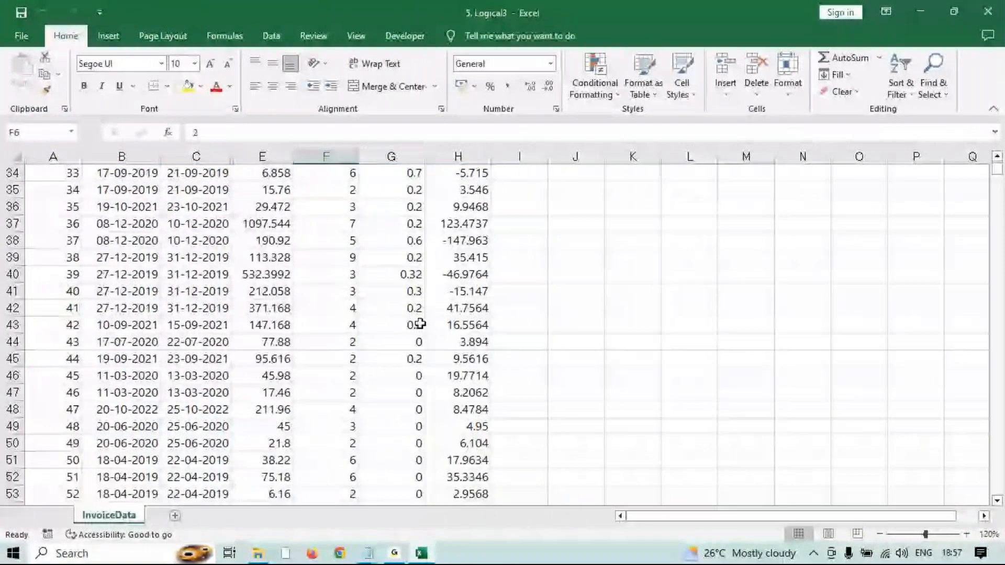
pyautogui.scroll(-2, 421, 324)
pyautogui.scroll(13, 423, 319)
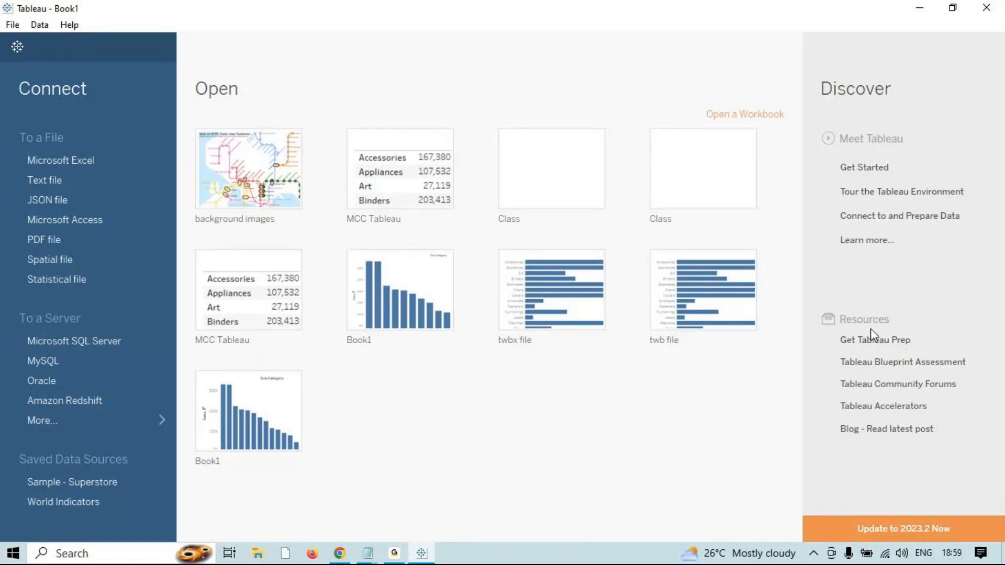
# - In Tableau, connect to the Excel file 3. LogicalSample and add the Logical1Data sheet to the data source
pyautogui.click(72, 178)
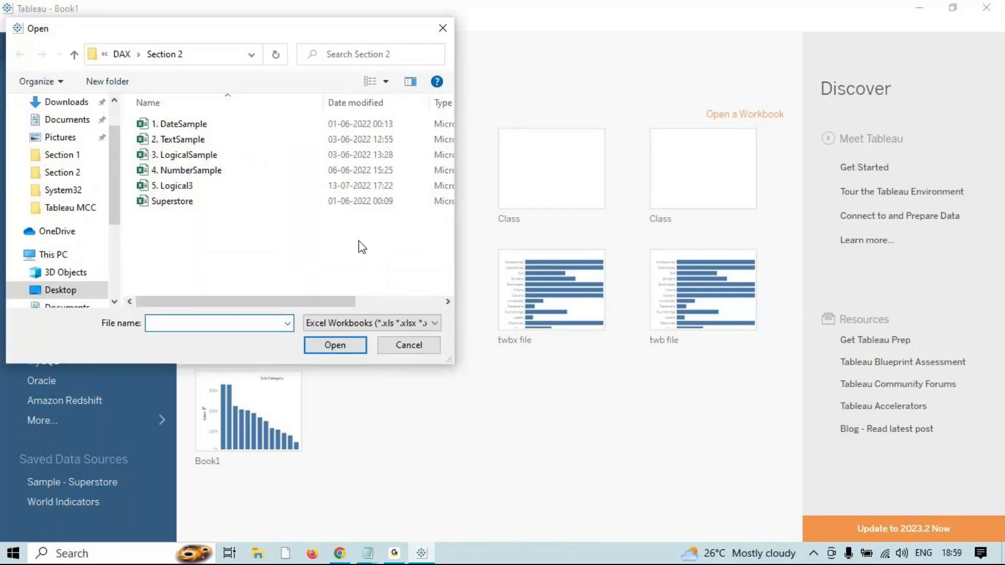
pyautogui.click(188, 155)
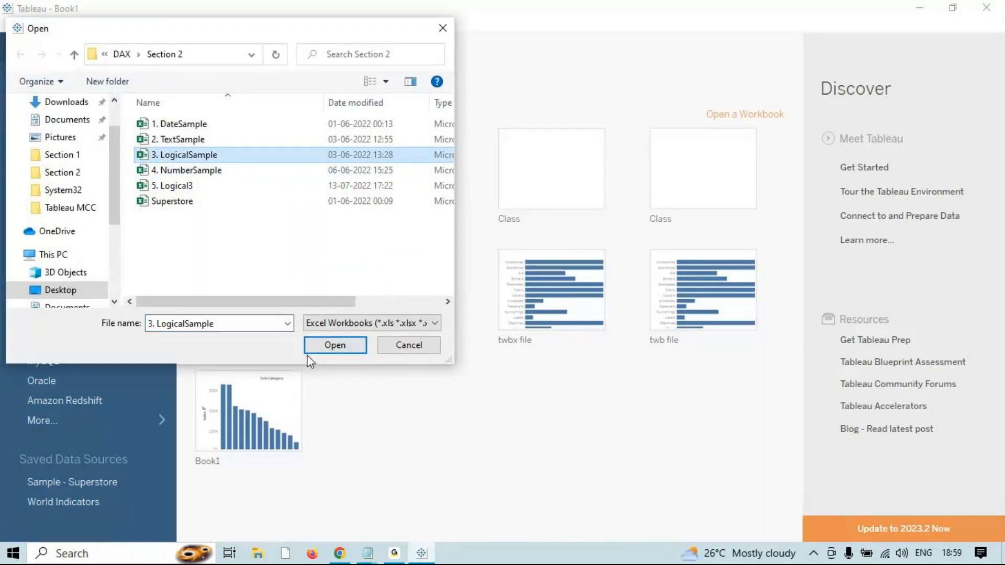
pyautogui.click(334, 345)
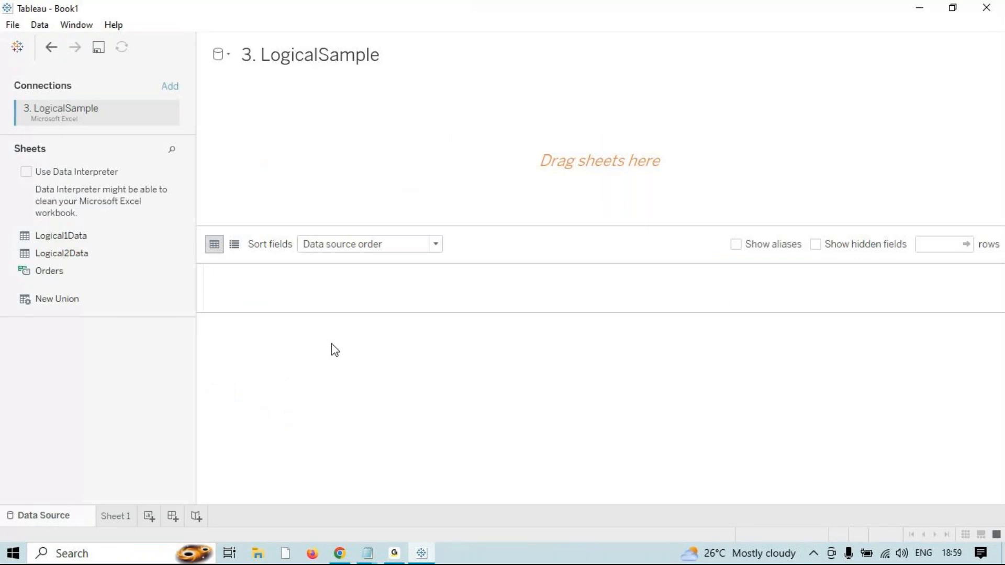
pyautogui.click(48, 240)
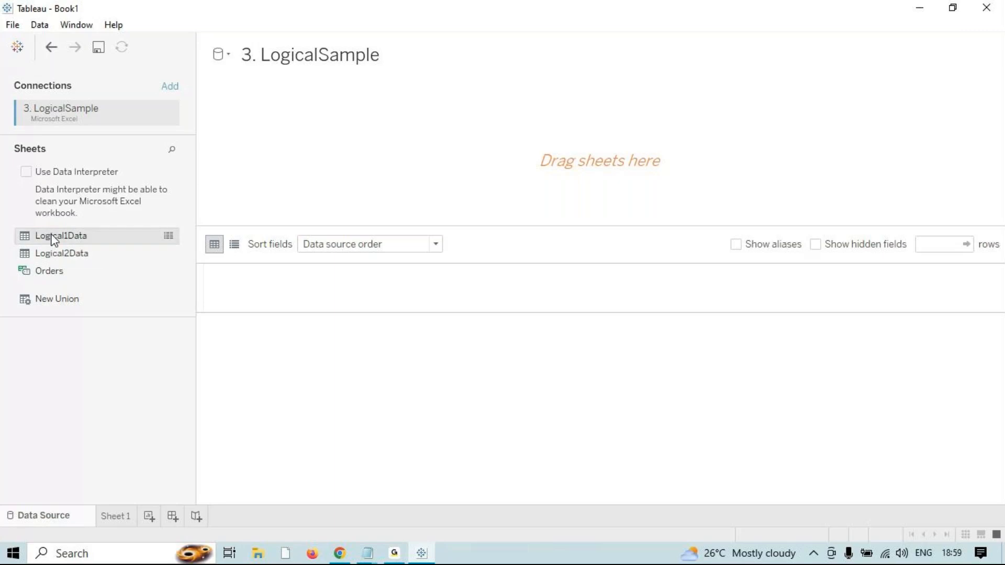
pyautogui.doubleClick(76, 241)
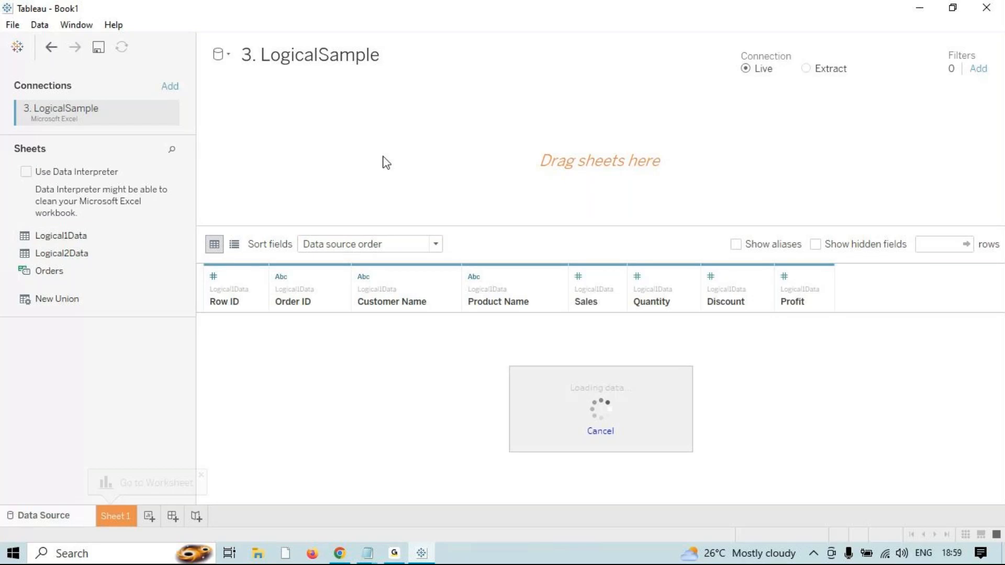
# - Look through the Logical1Data rows in the data preview and go to the empty Sheet 1
pyautogui.scroll(-15, 714, 415)
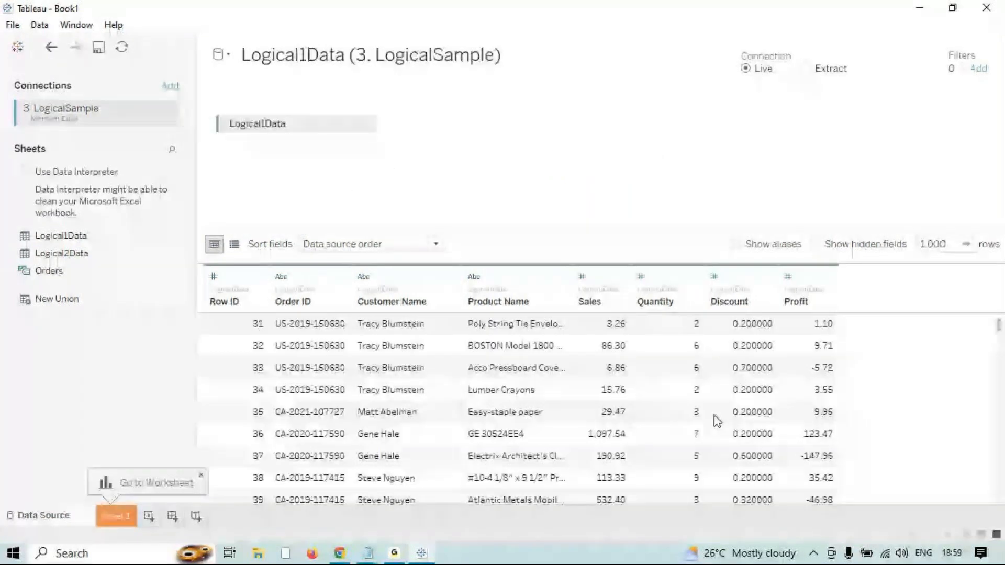
pyautogui.scroll(-15, 716, 436)
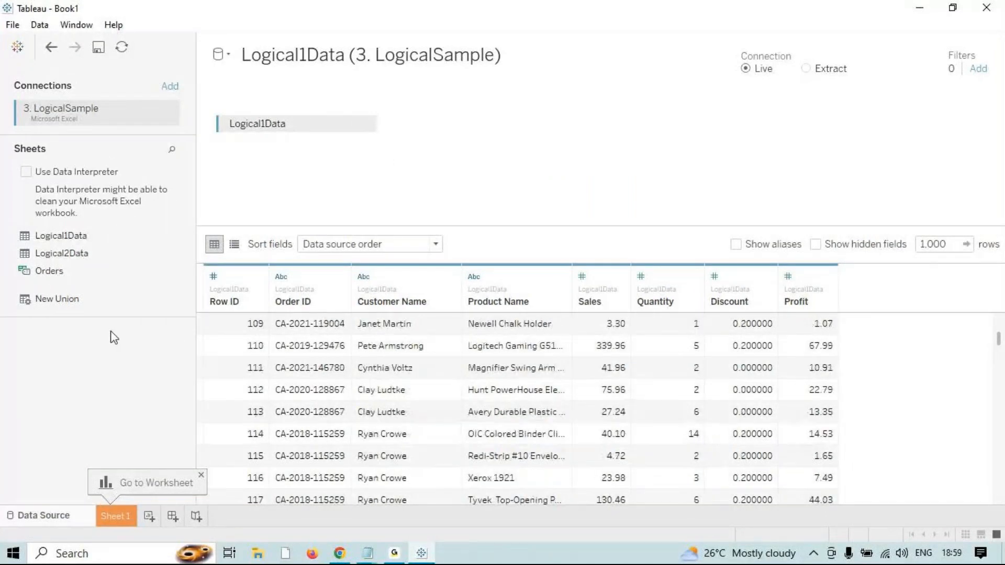
pyautogui.click(111, 517)
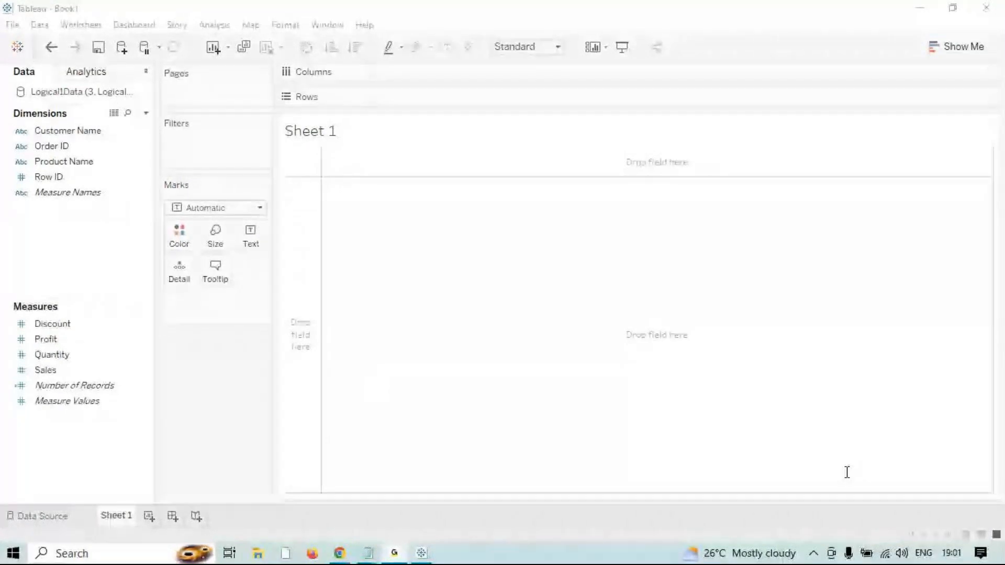
pyautogui.click(928, 15)
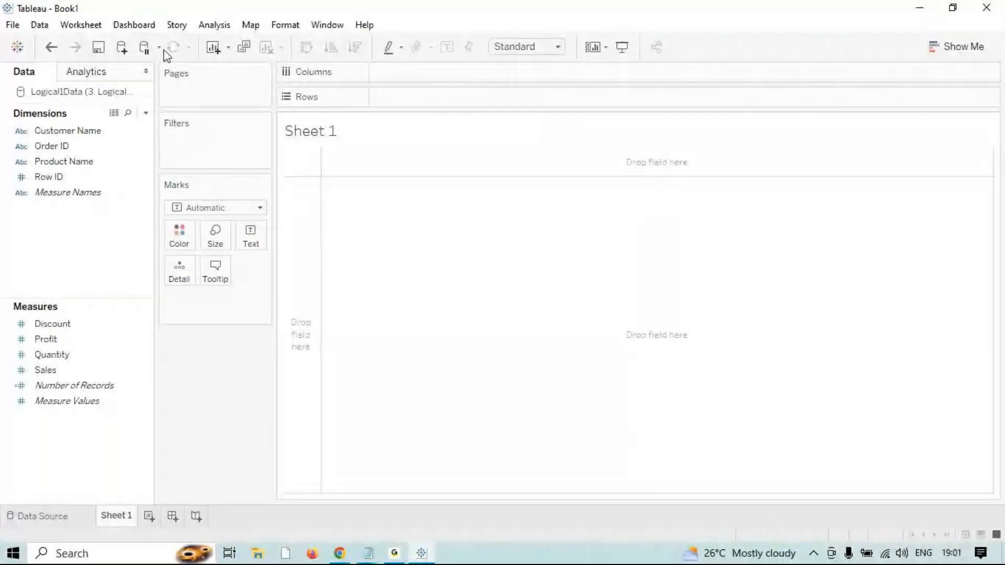
# - Turn the worksheet's Summary card on, off and on again for the empty sheet
pyautogui.click(80, 25)
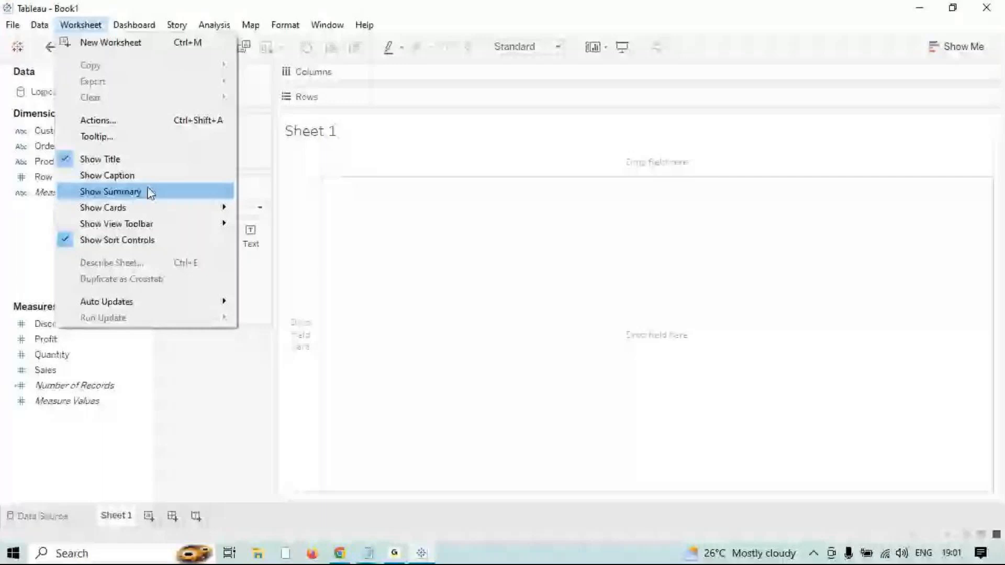
pyautogui.click(150, 192)
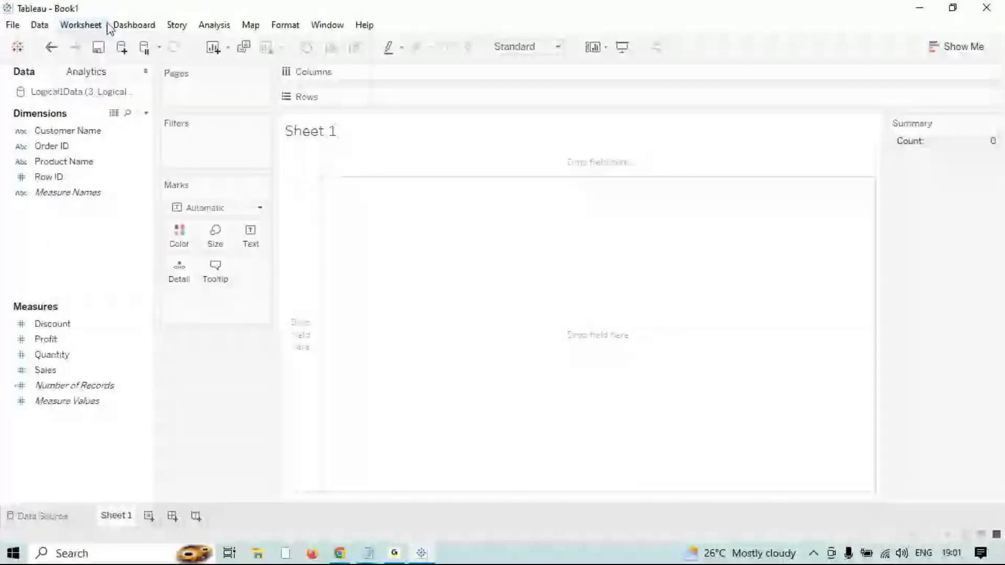
pyautogui.click(103, 26)
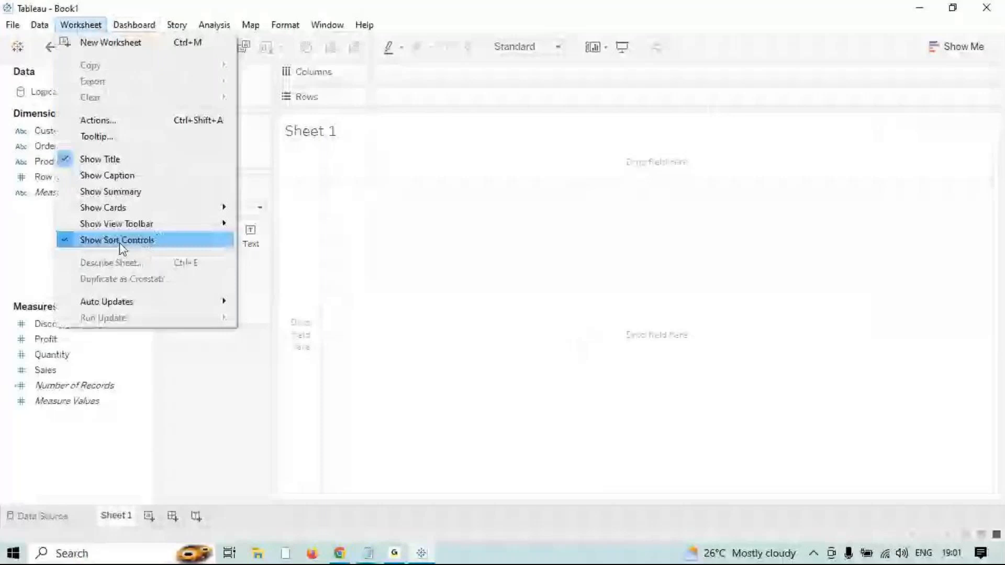
pyautogui.click(189, 191)
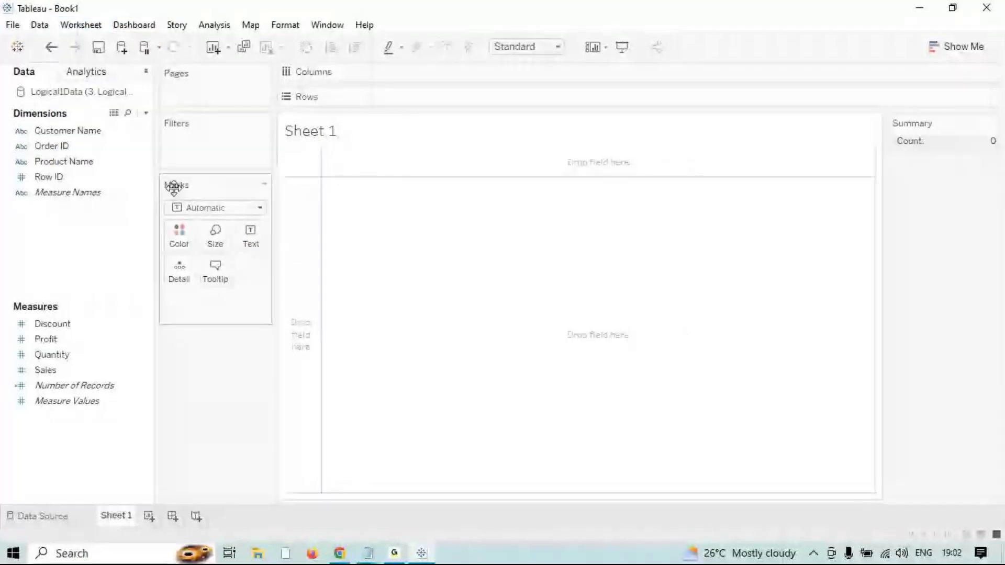
# - Place Profit on Rows to view its summary statistics, remove the field, and hide the Summary card
pyautogui.moveTo(174, 187); pyautogui.dragTo(398, 97)
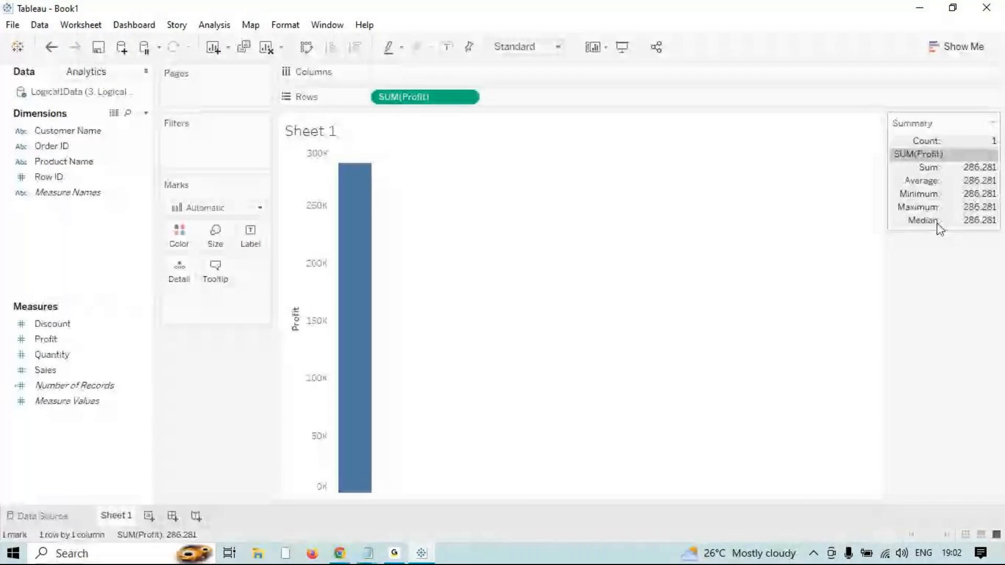
pyautogui.moveTo(414, 97); pyautogui.dragTo(200, 302)
pyautogui.moveTo(283, 71); pyautogui.dragTo(93, 149)
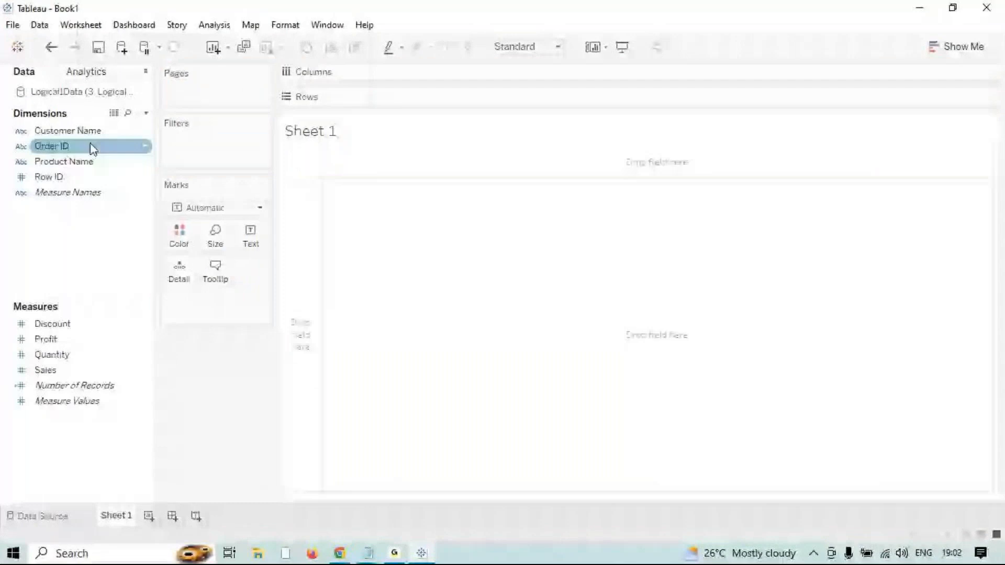
# - List Profit by Customer Name as a text table, and show the Summary card to review the Profit statistics
pyautogui.click(96, 135)
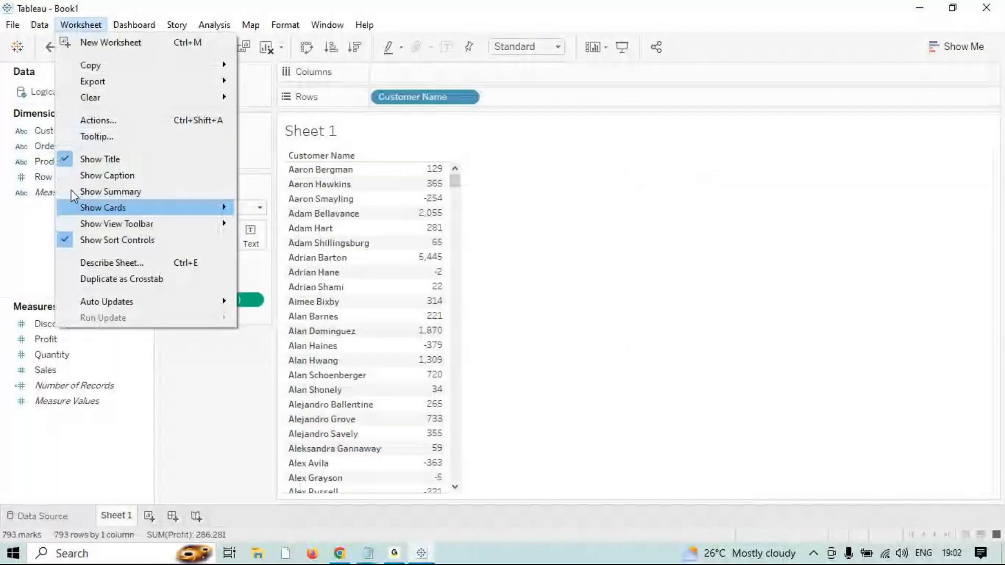
pyautogui.click(102, 196)
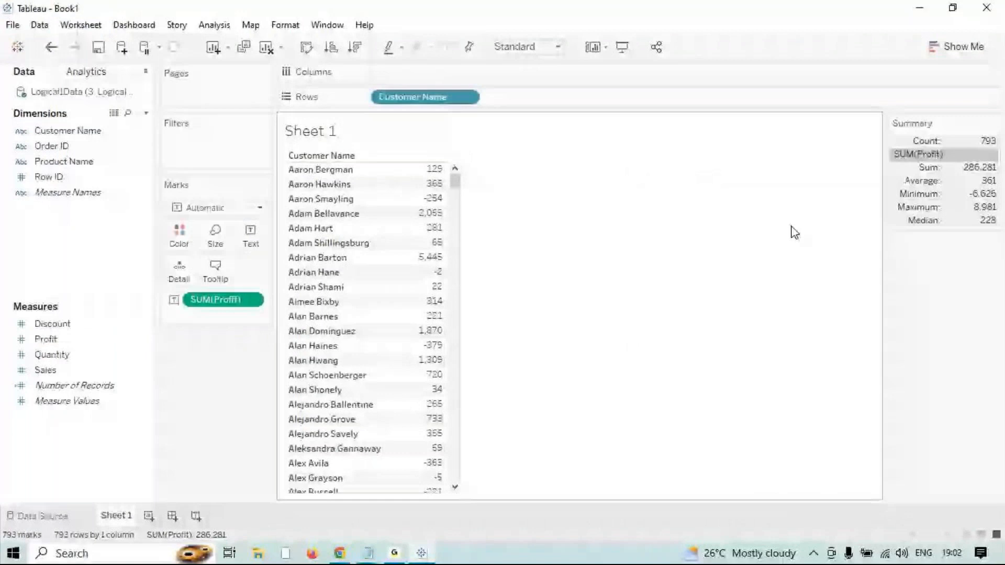
pyautogui.moveTo(439, 187)
pyautogui.moveTo(456, 185); pyautogui.dragTo(490, 170)
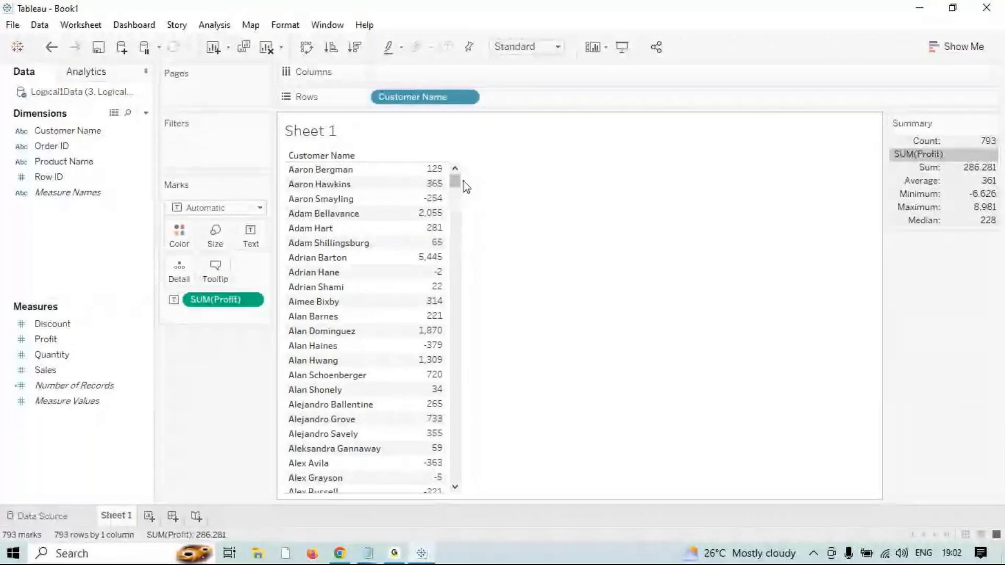
pyautogui.moveTo(433, 197)
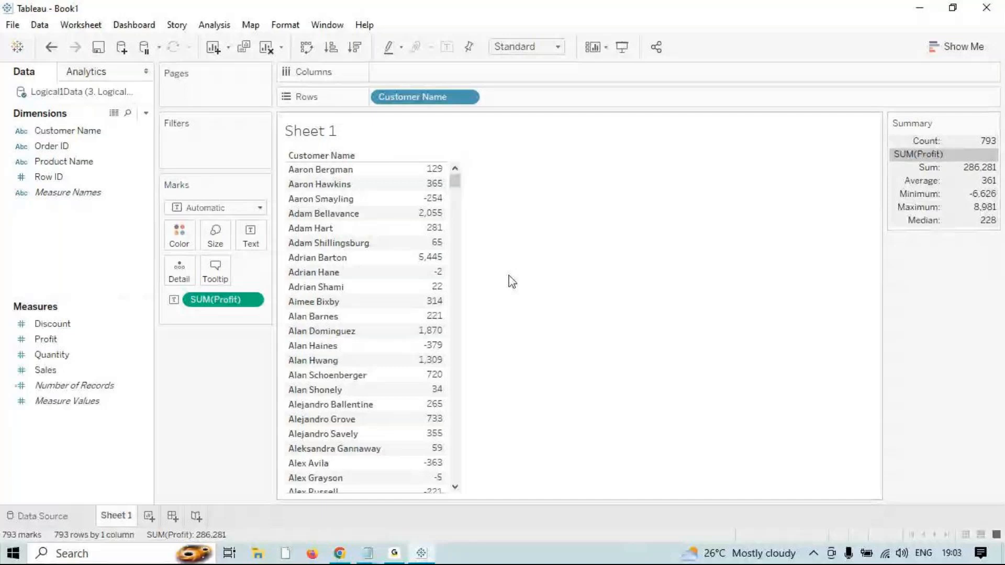
# - Switch to the Notepad notes on arithmetic and logical functions
pyautogui.hotkey('alt', 'Tab')
pyautogui.hotkey('alt', 'Tab')
pyautogui.hotkey('alt', 'Tab')
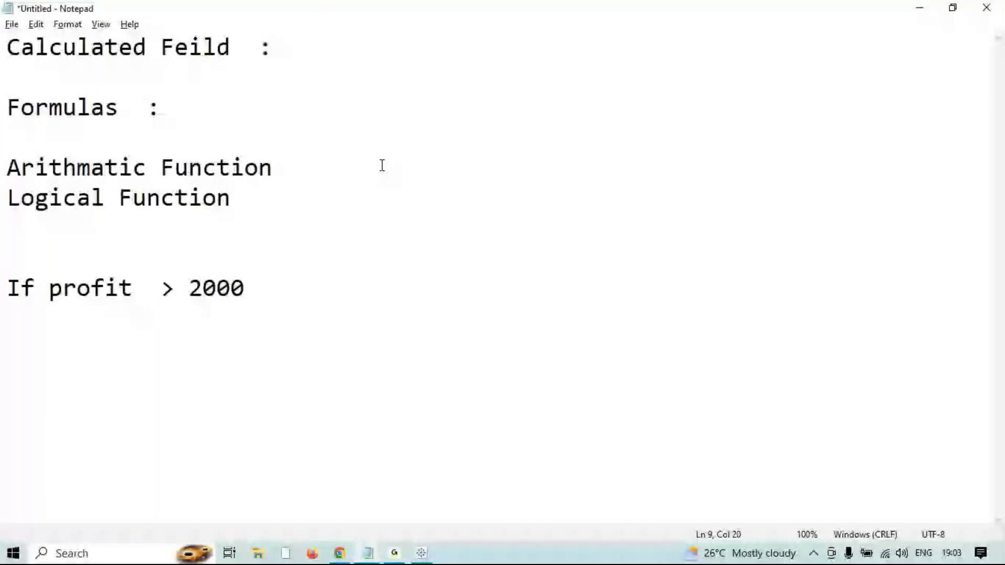
pyautogui.write('Good ')
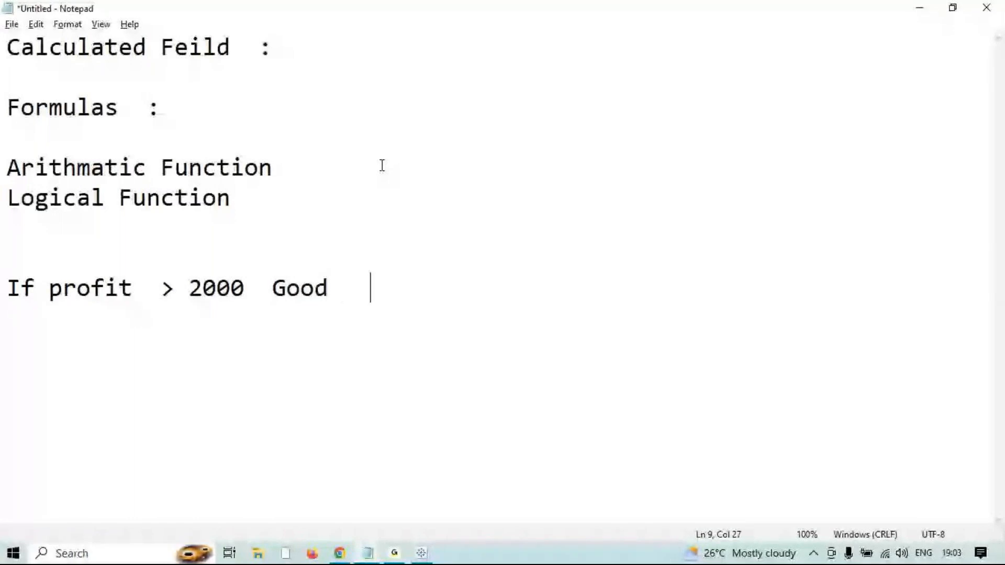
pyautogui.write('  b')
pyautogui.press('BackSpace')
pyautogui.press('BackSpace')
pyautogui.press('BackSpace')
pyautogui.press('BackSpace')
pyautogui.press('BackSpace')
pyautogui.press('BackSpace')
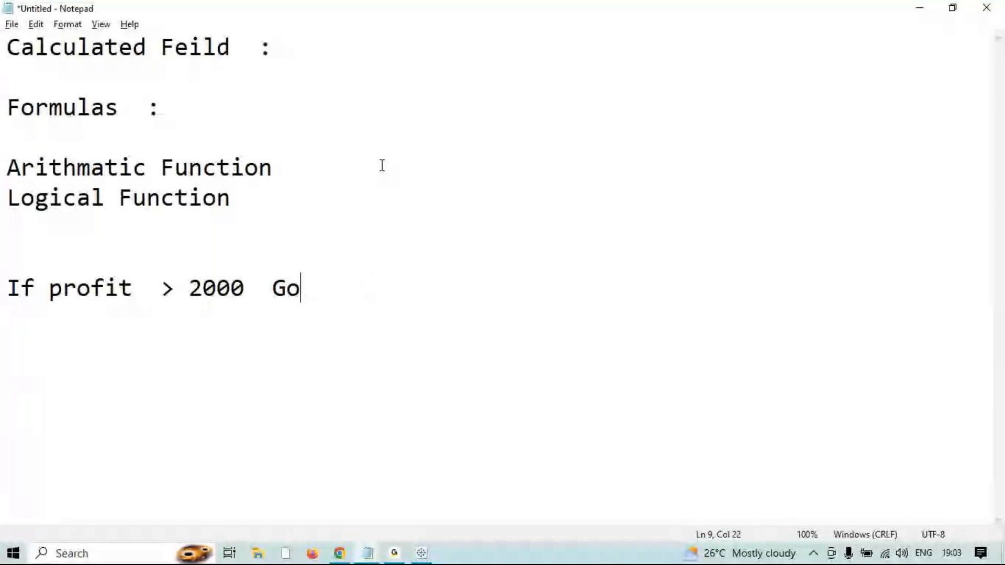
pyautogui.press('BackSpace')
pyautogui.press('BackSpace')
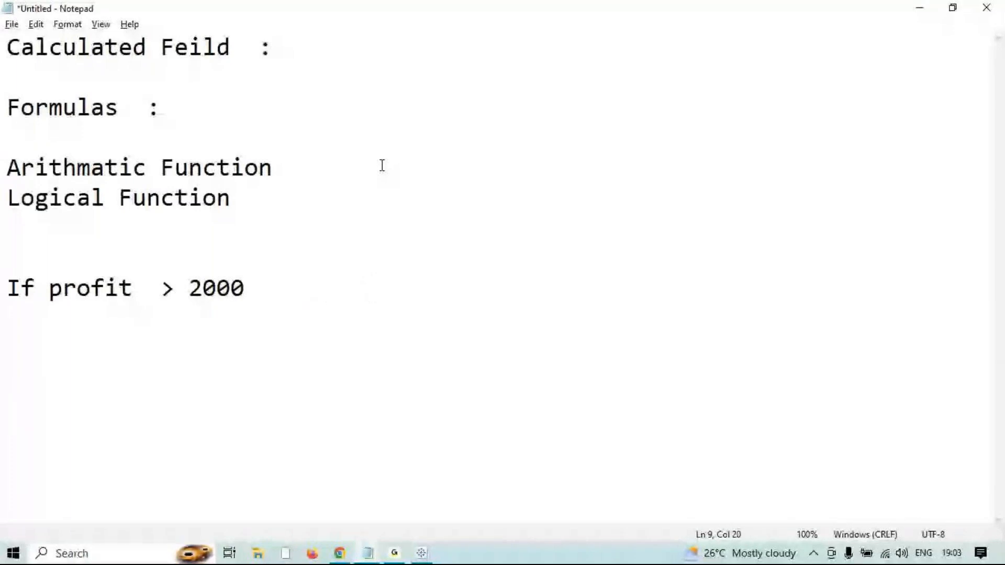
# - Complete the "If profit > 2000" note with the outcomes High and low, and switch back to Tableau
pyautogui.write('High  lOw')
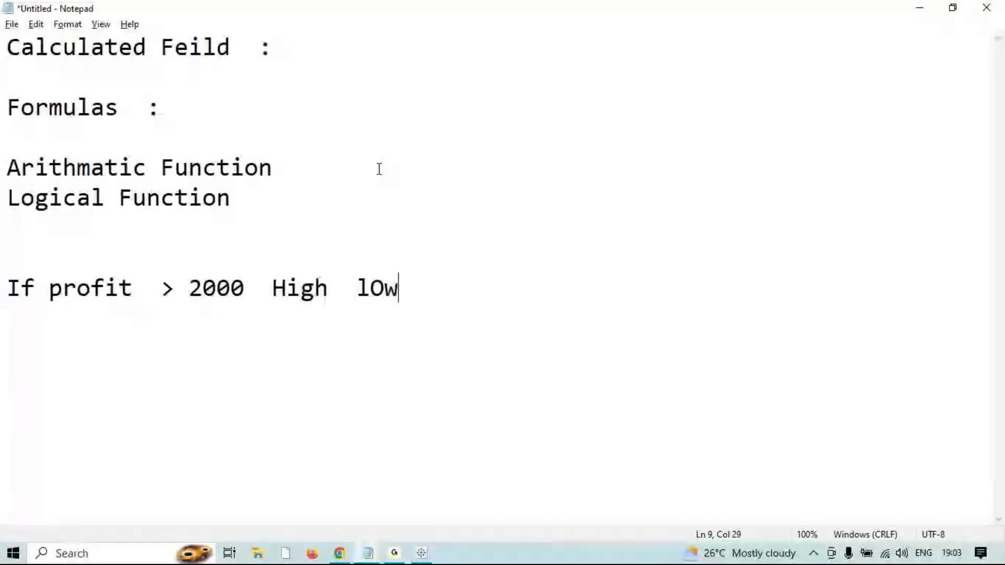
pyautogui.press('BackSpace')
pyautogui.press('BackSpace')
pyautogui.write('ow')
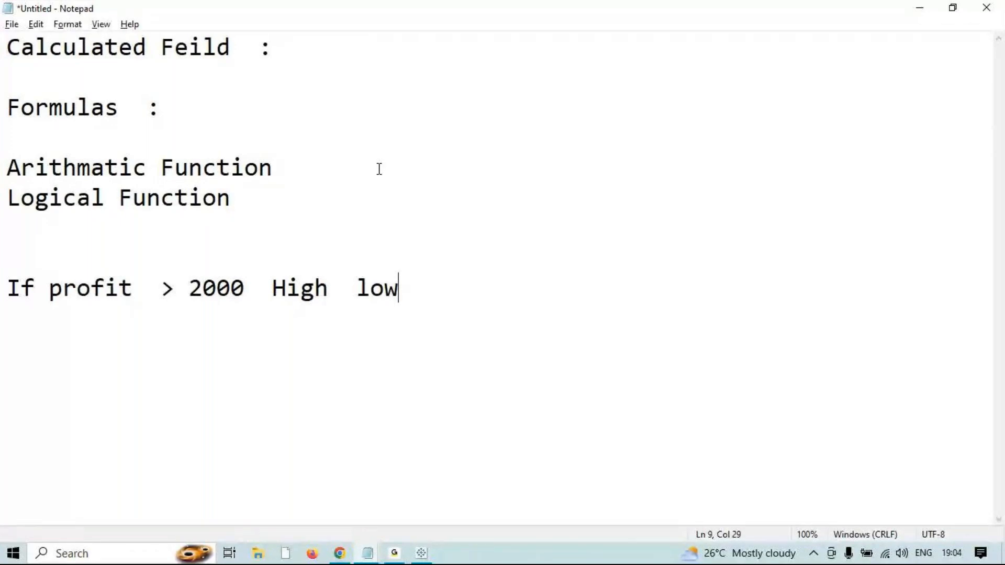
pyautogui.moveTo(428, 290); pyautogui.dragTo(3, 236)
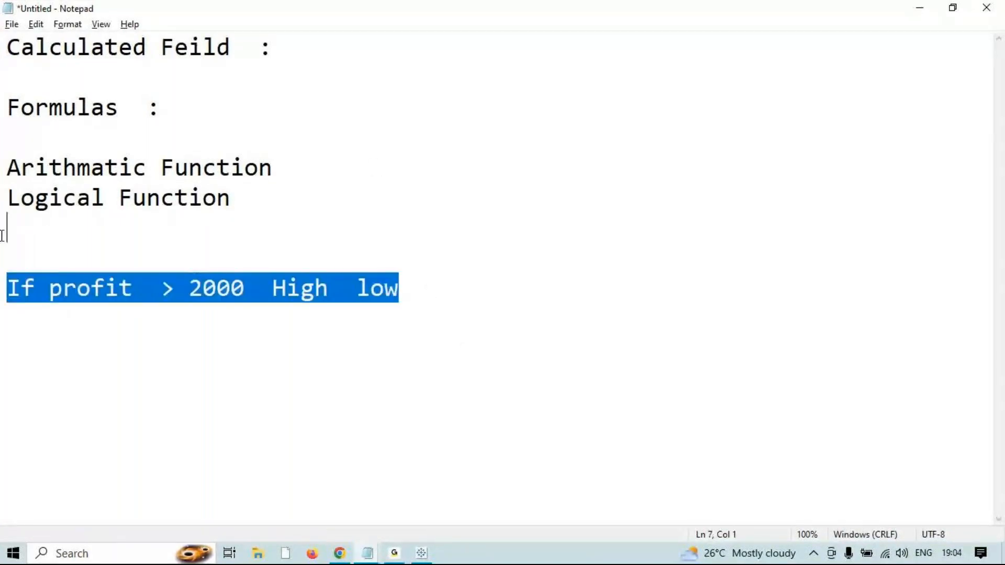
pyautogui.click(917, 9)
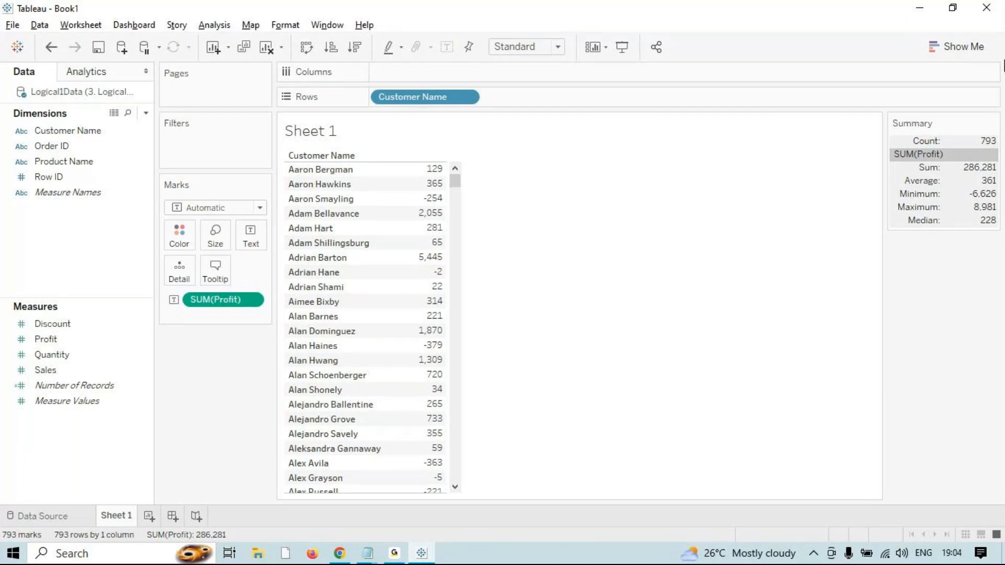
# - Create a calculated field named Logical1 and begin its formula with IF
pyautogui.click(216, 26)
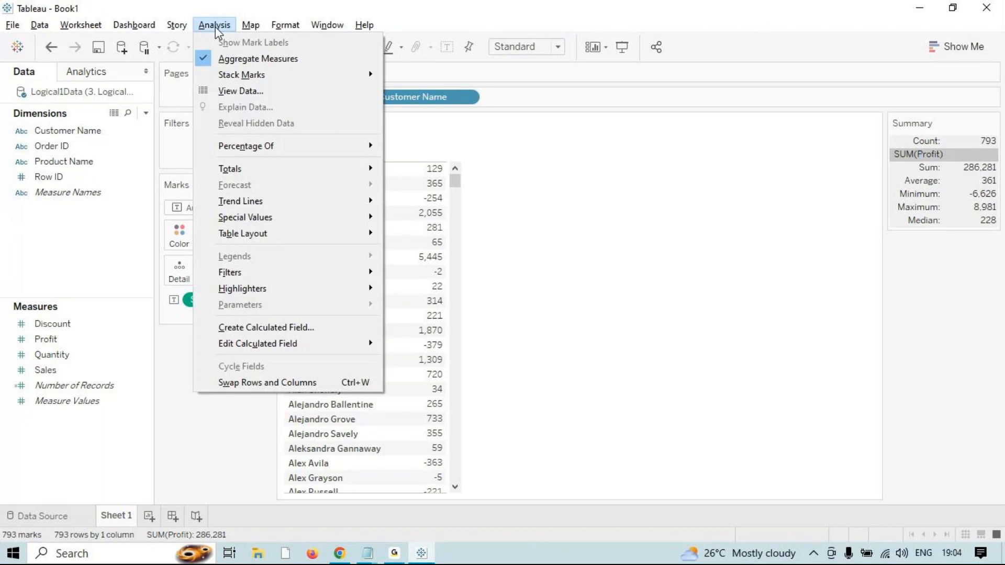
pyautogui.click(252, 329)
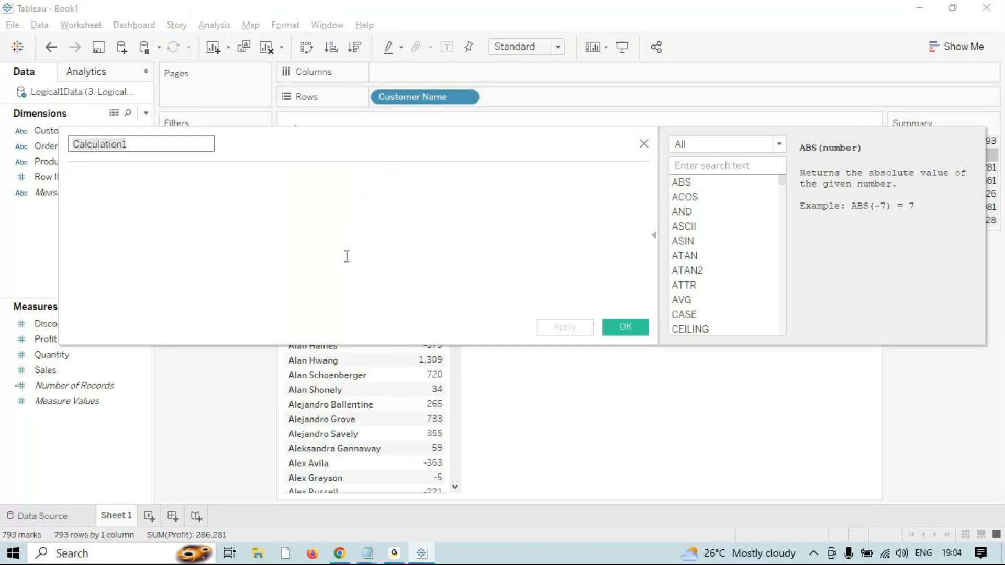
pyautogui.write('Logical1')
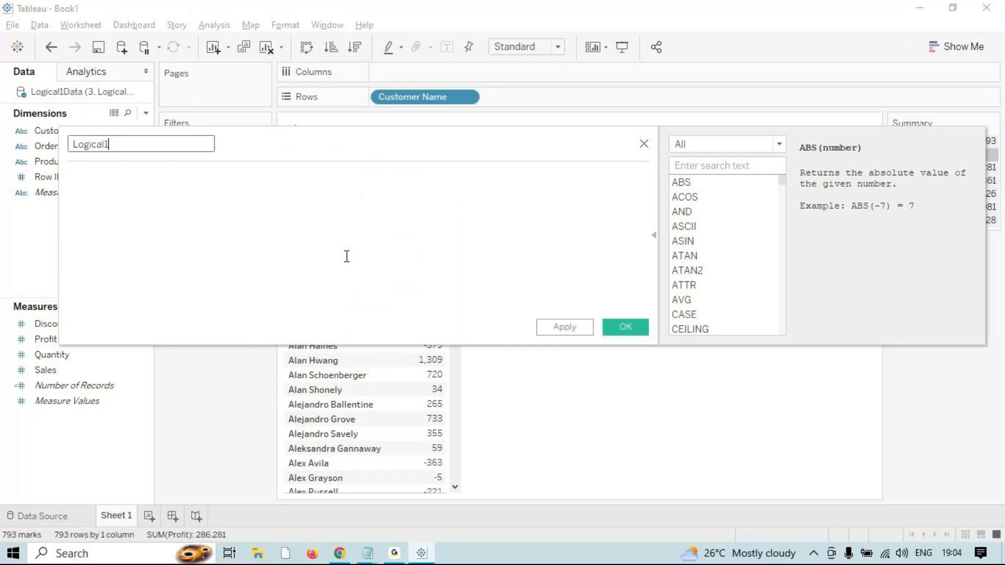
pyautogui.click(231, 179)
pyautogui.write('IF')
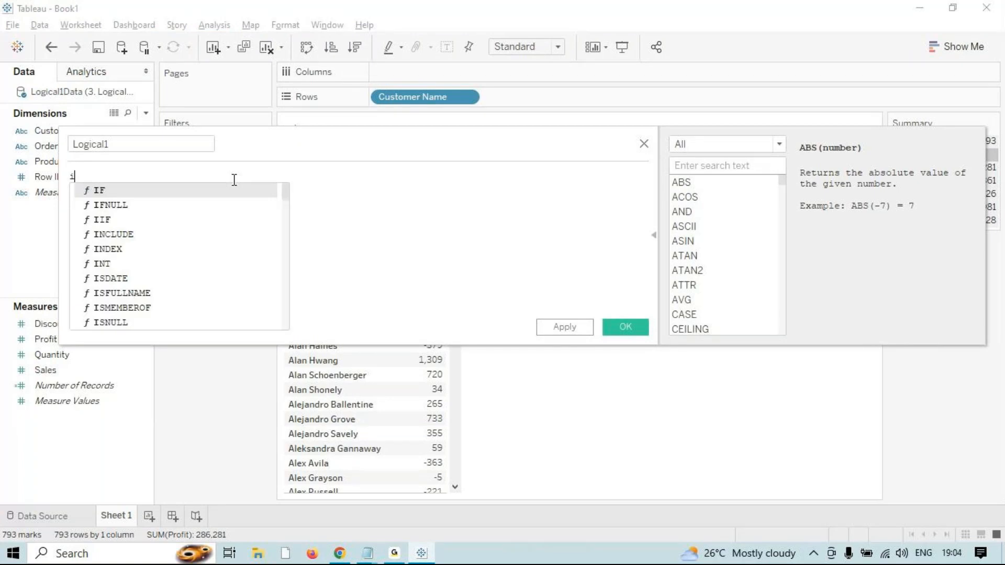
pyautogui.write(' su')
pyautogui.press('Return')
pyautogui.write('pro')
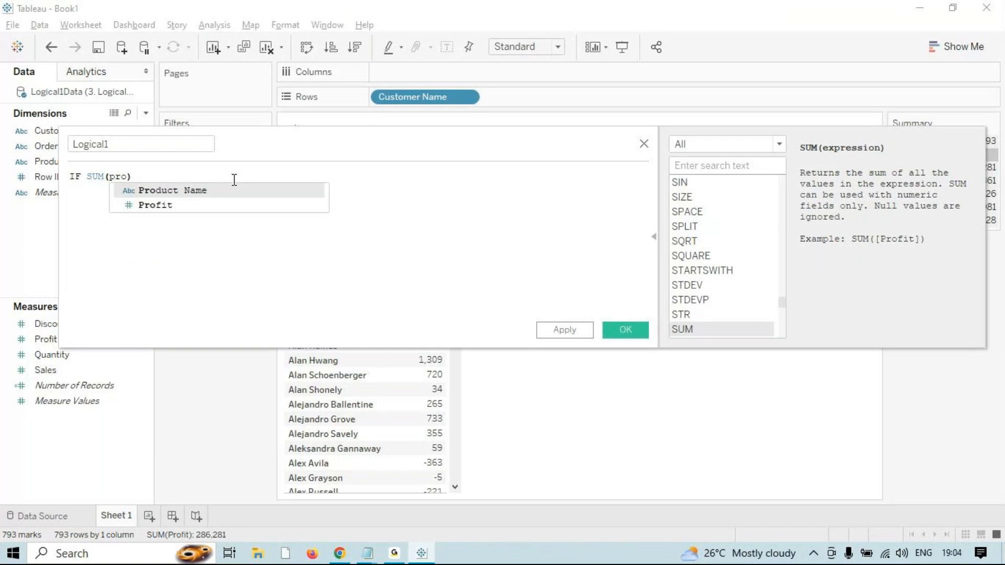
pyautogui.press('BackSpace')
pyautogui.press('BackSpace')
pyautogui.press('BackSpace')
pyautogui.press('BackSpace')
pyautogui.press('BackSpace')
pyautogui.press('Delete')
pyautogui.press('BackSpace')
pyautogui.press('BackSpace')
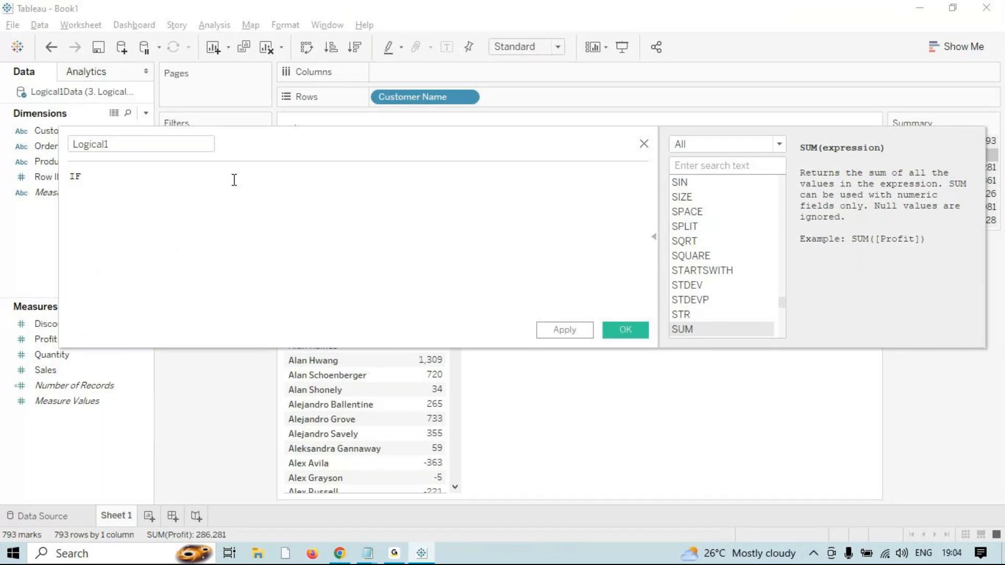
# - Enter the condition [Profit] > 2000 followed by THEN in the Logical1 formula
pyautogui.write('profit')
pyautogui.press('Return')
pyautogui.write('>')
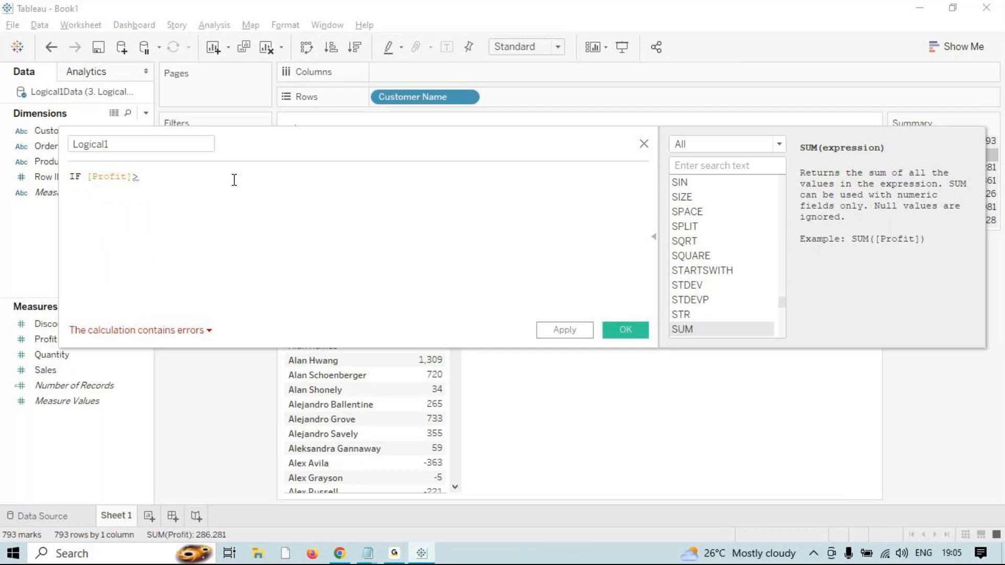
pyautogui.press('BackSpace')
pyautogui.write('> 20000')
pyautogui.press('BackSpace')
pyautogui.write('the')
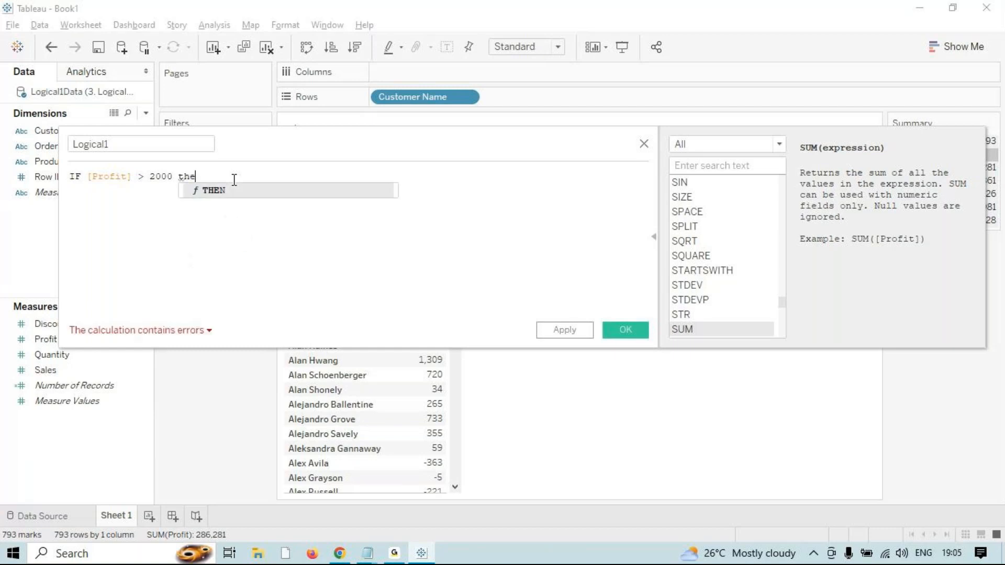
pyautogui.press('Return')
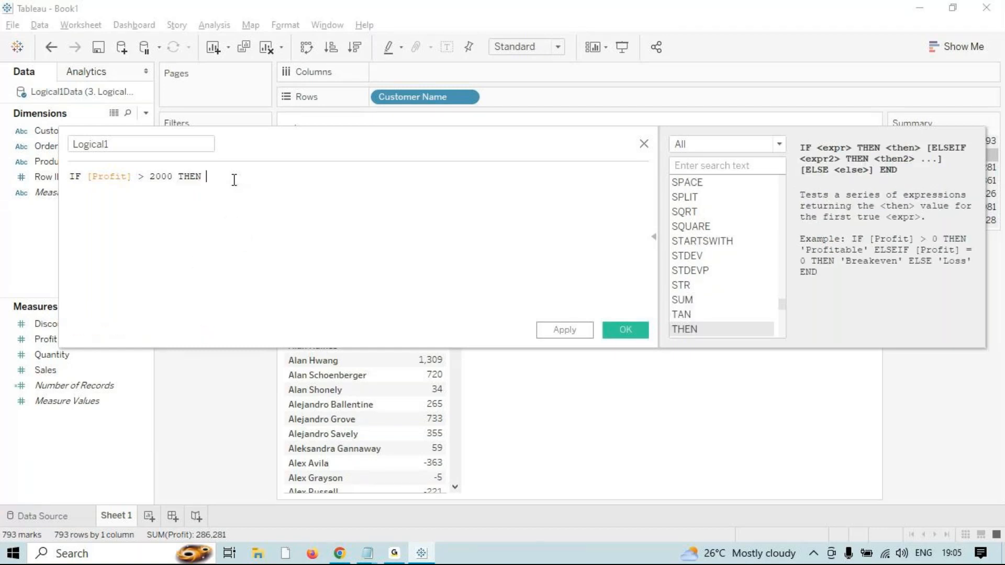
# - Finish the Logical1 formula with "HIGH" as the true result, ELSE "LOW" and END
pyautogui.write('"high')
pyautogui.press('BackSpace')
pyautogui.press('BackSpace')
pyautogui.press('BackSpace')
pyautogui.press('BackSpace')
pyautogui.write('HIGH')
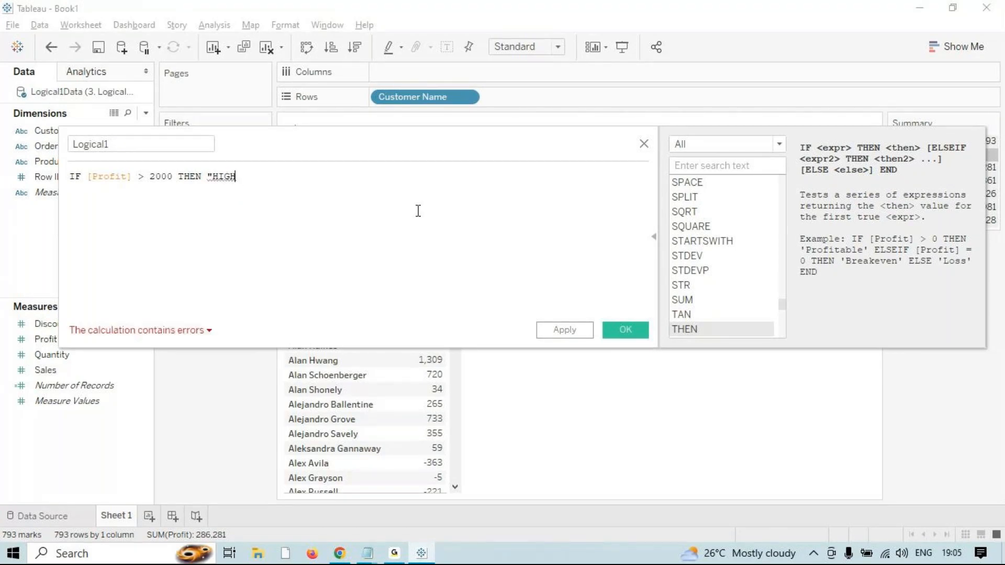
pyautogui.write('"')
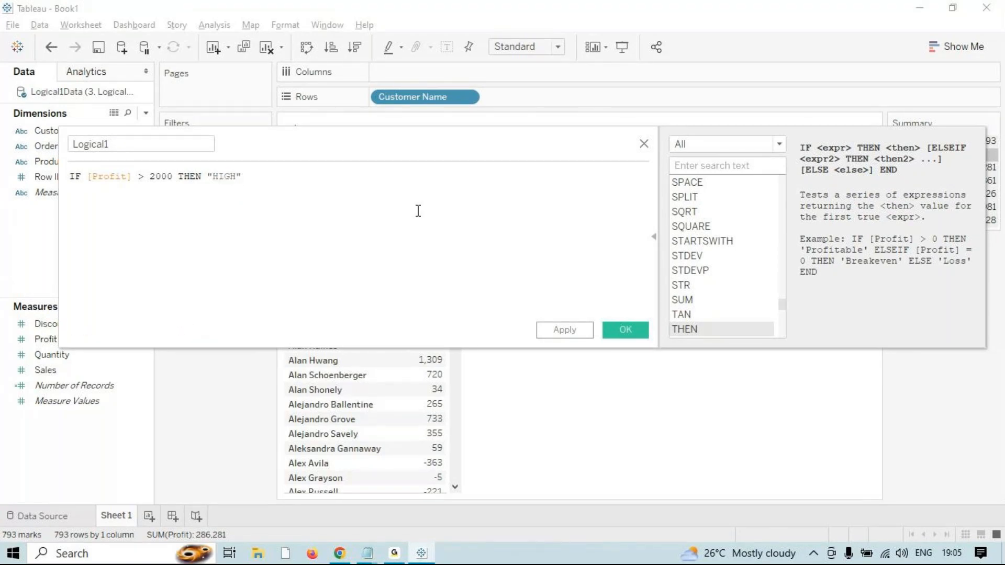
pyautogui.write(' ELSE "LOW" END')
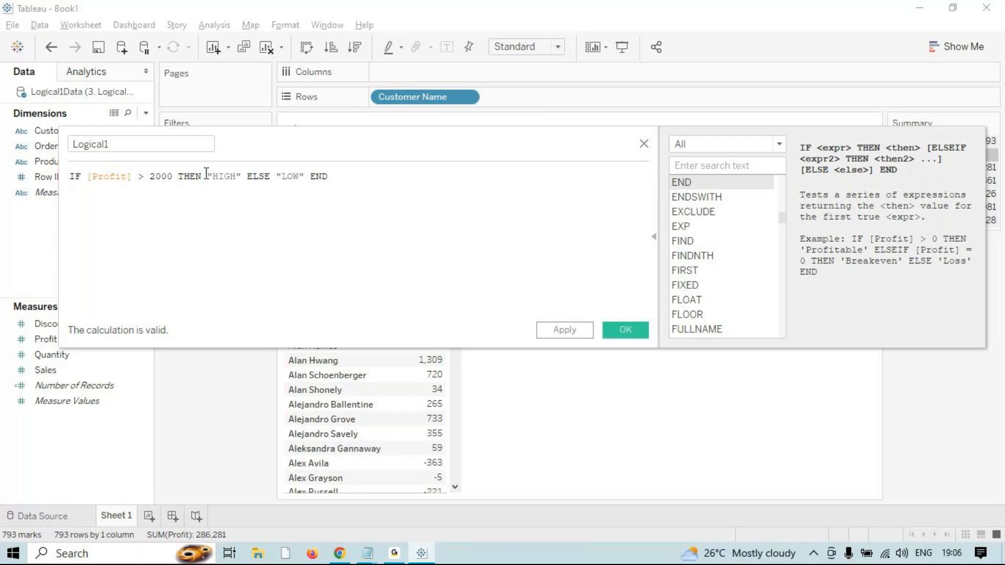
# - Copy the entire Logical1 formula, apply the calculation and close its editor
pyautogui.moveTo(346, 173); pyautogui.dragTo(67, 149)
pyautogui.rightClick(129, 174)
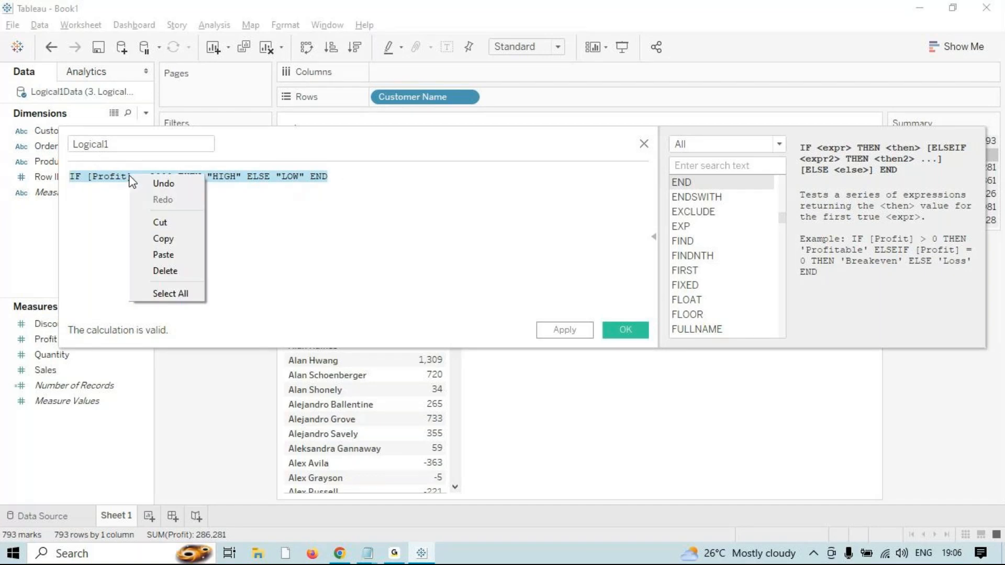
pyautogui.click(166, 238)
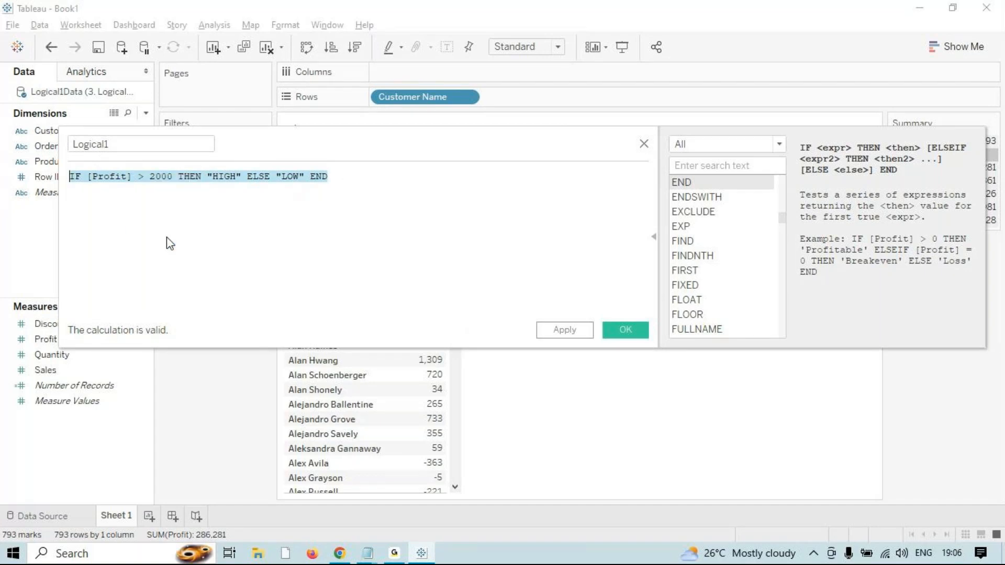
pyautogui.click(575, 337)
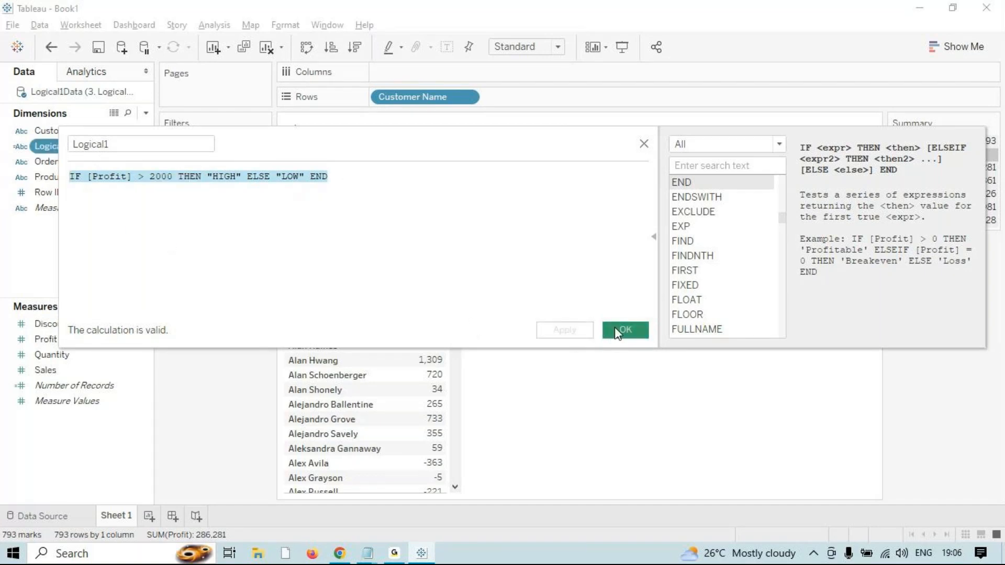
pyautogui.click(613, 328)
pyautogui.click(401, 558)
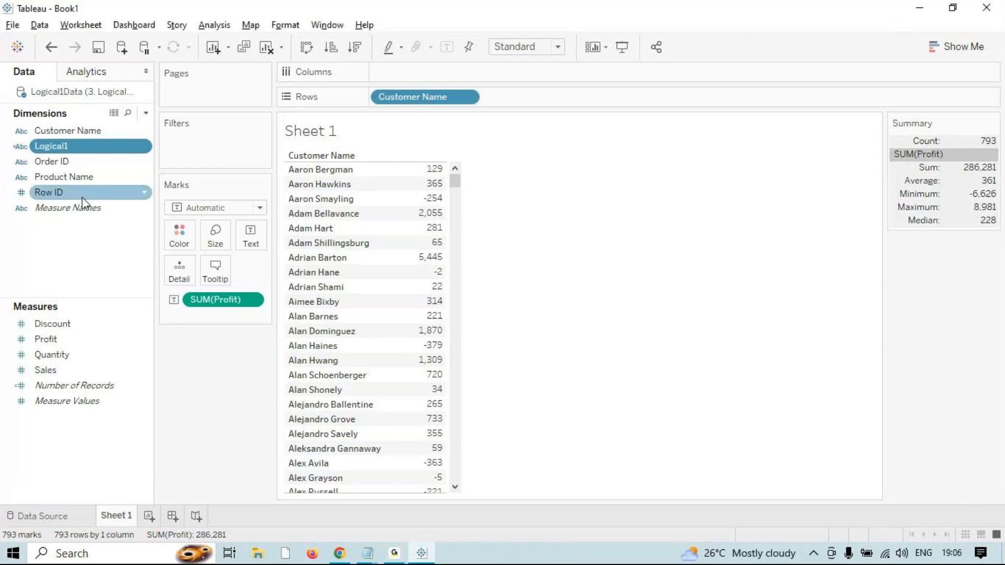
# - Add Logical1 to Rows after Customer Name and look through the customers' HIGH and LOW labels
pyautogui.moveTo(65, 146); pyautogui.dragTo(582, 107)
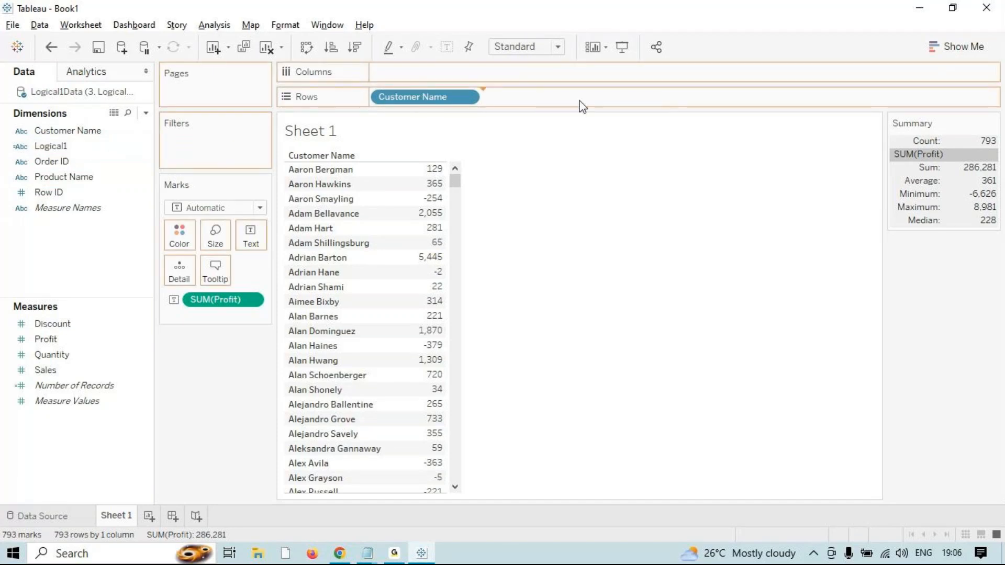
pyautogui.moveTo(582, 107); pyautogui.dragTo(581, 105)
pyautogui.moveTo(512, 179); pyautogui.dragTo(543, 412)
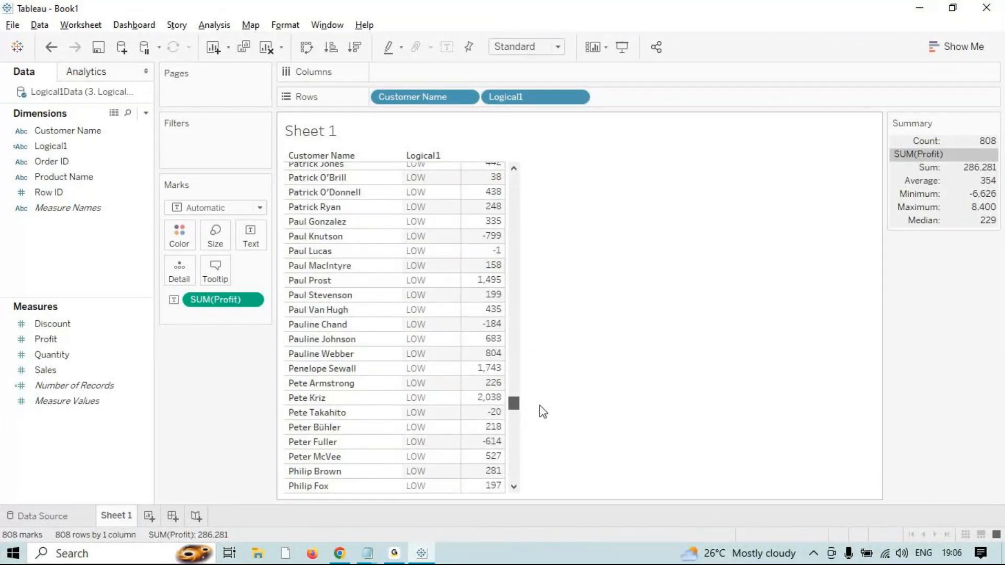
pyautogui.moveTo(543, 412); pyautogui.dragTo(494, 179)
# - Edit the Logical1 calculation, inserting SUM([Profit]) directly after IF
pyautogui.click(73, 135)
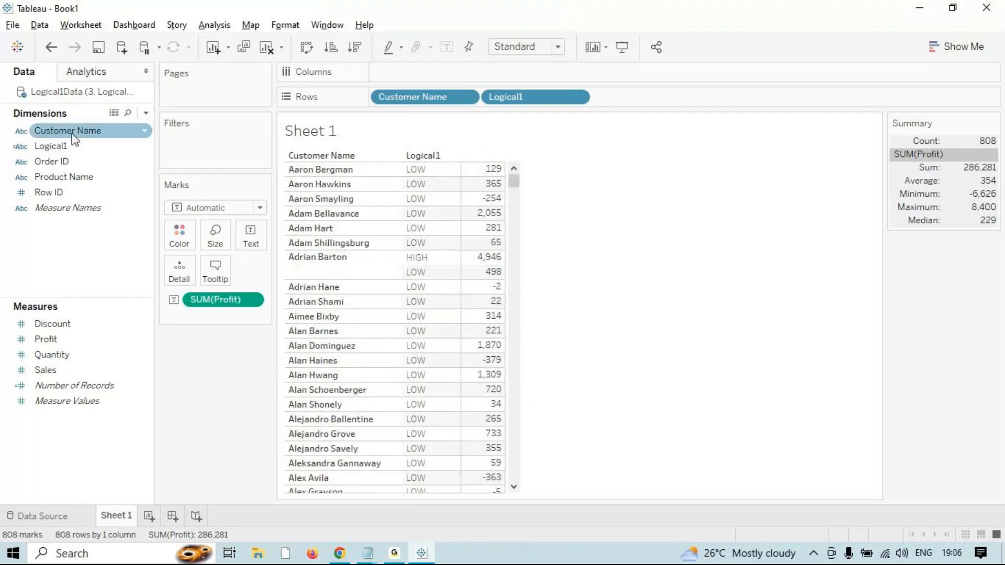
pyautogui.click(73, 144)
pyautogui.rightClick(75, 151)
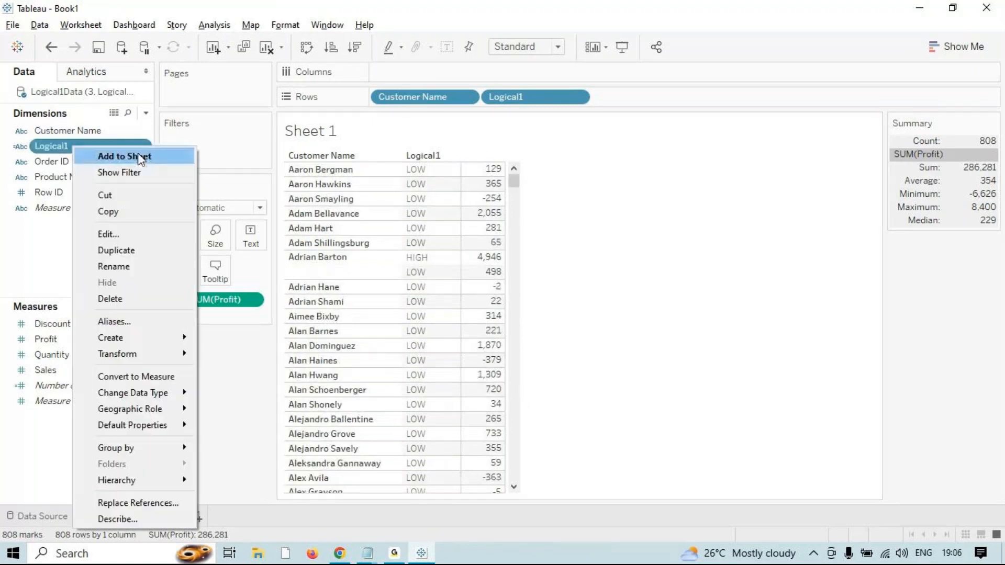
pyautogui.click(108, 234)
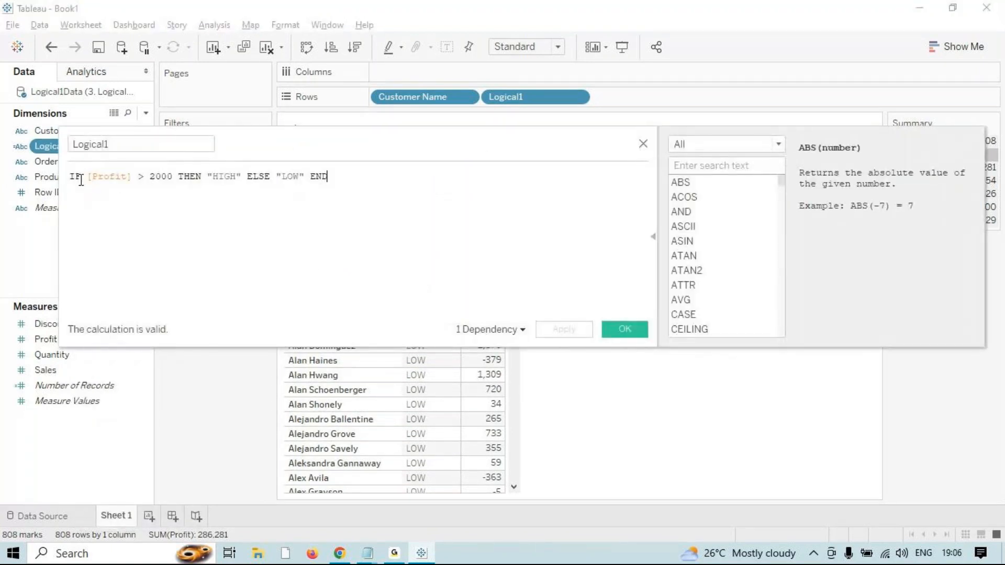
pyautogui.click(86, 178)
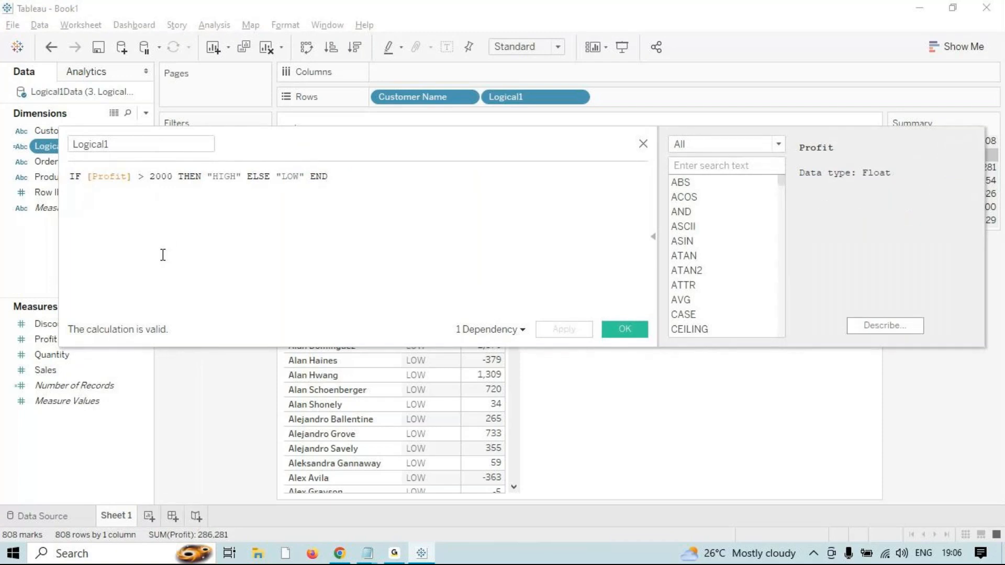
pyautogui.write('SUM(')
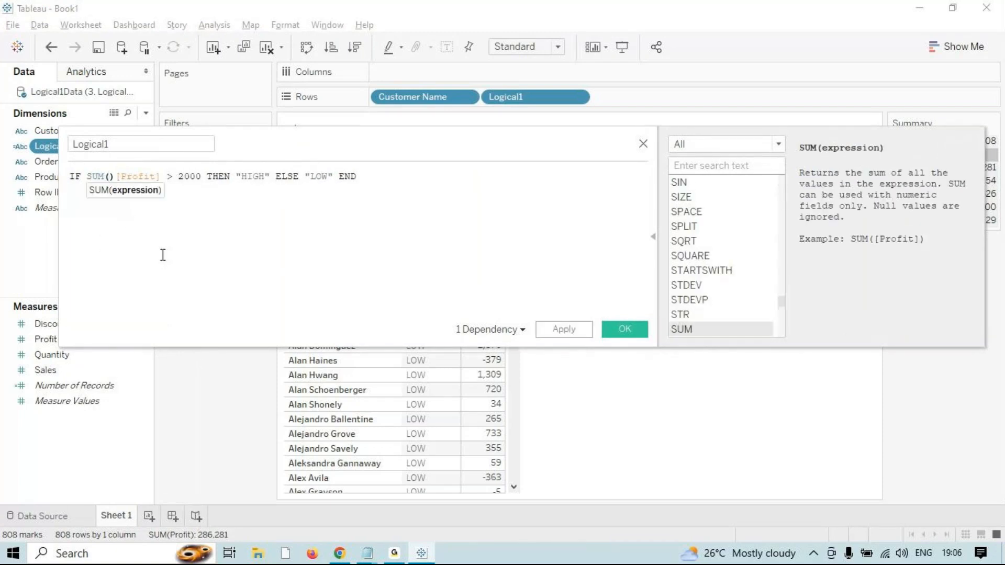
pyautogui.write('PRO')
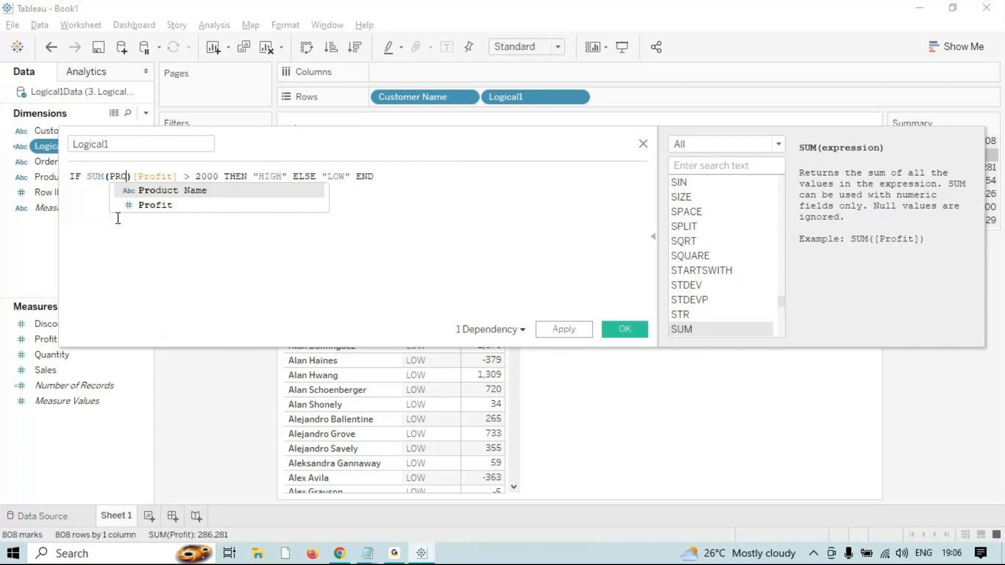
pyautogui.press('Down')
pyautogui.press('Up')
pyautogui.press('Down')
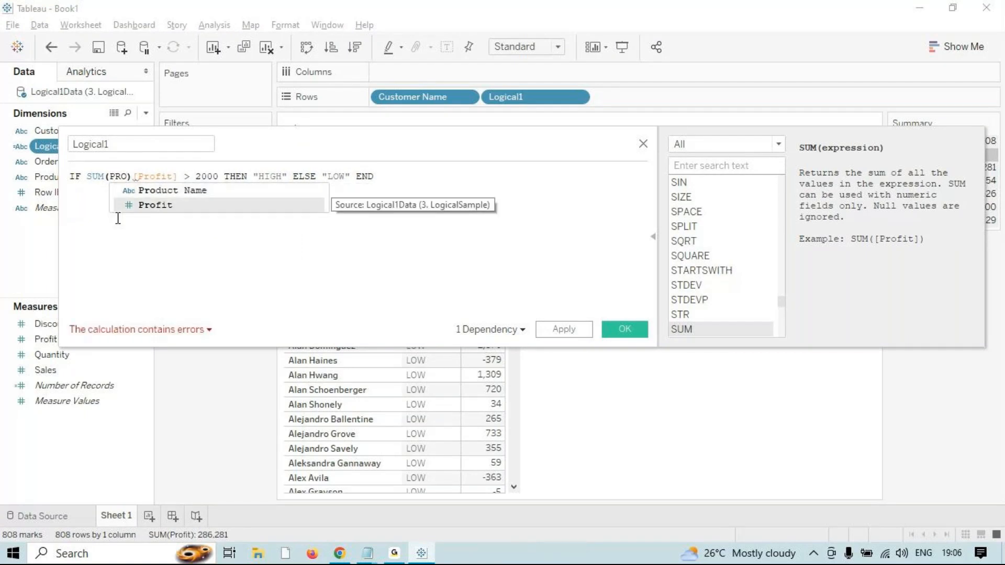
pyautogui.press('Return')
# - Remove the leftover unaggregated [Profit] before > 2000 in the Logical1 formula and apply the calculation
pyautogui.moveTo(163, 177); pyautogui.dragTo(214, 176)
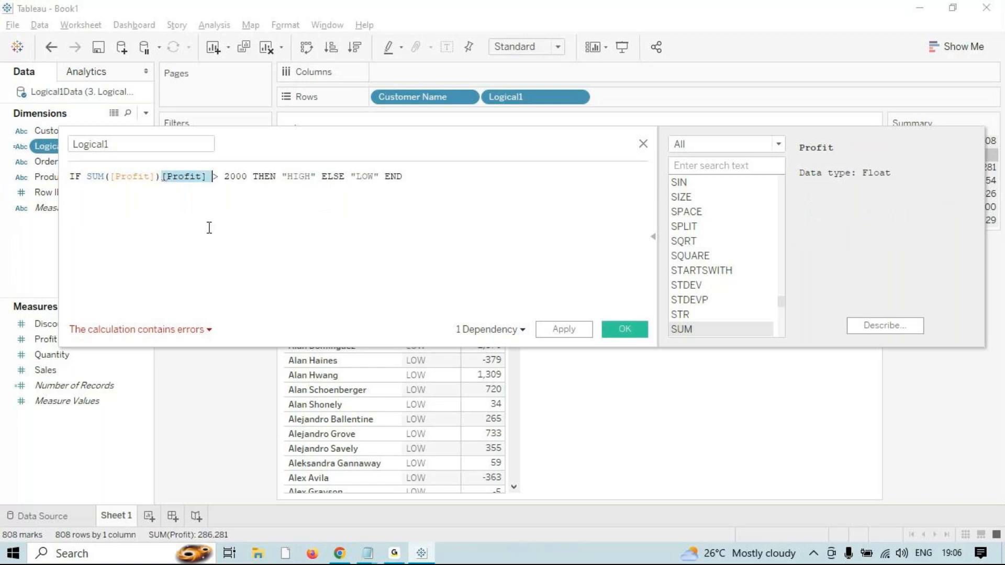
pyautogui.press('Delete')
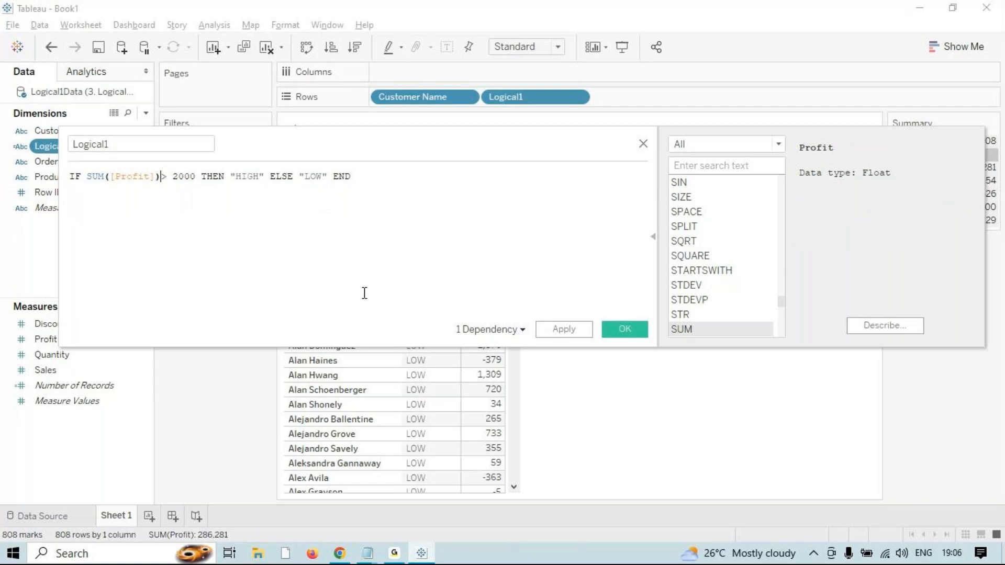
pyautogui.click(577, 330)
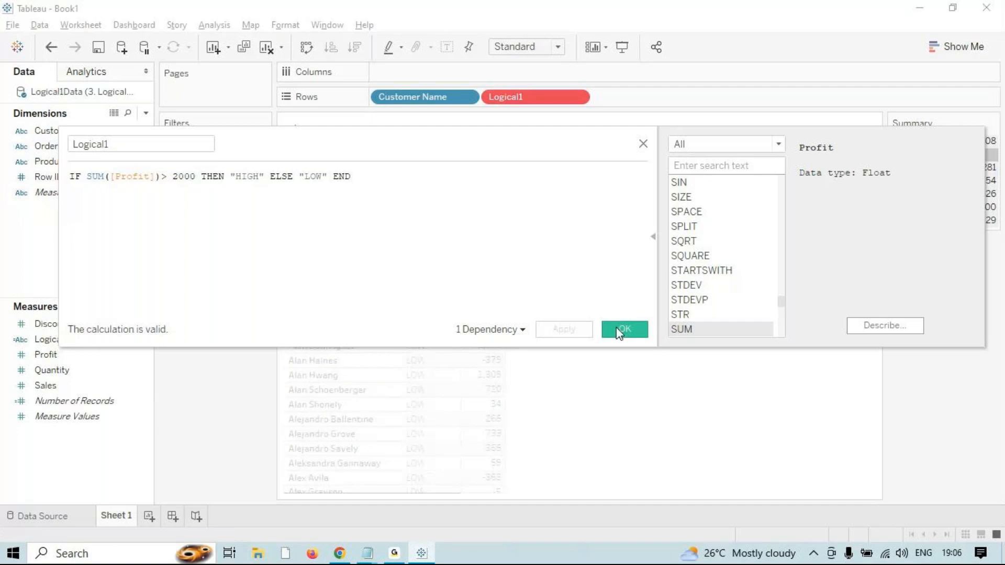
# - Close the Logical1 editor and move Logical1 from Rows to Color so the customers' profit values are colored by label
pyautogui.click(621, 331)
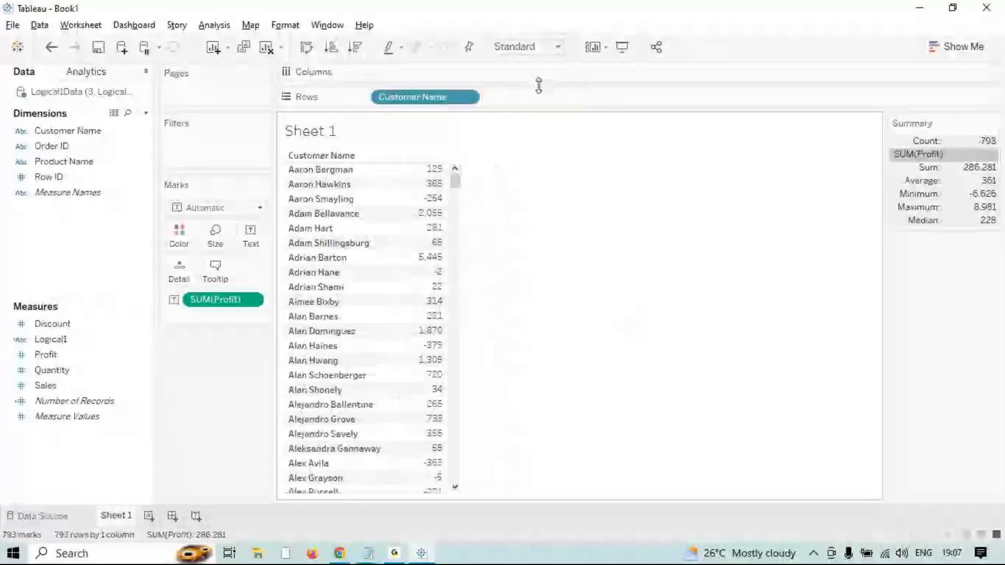
pyautogui.click(39, 340)
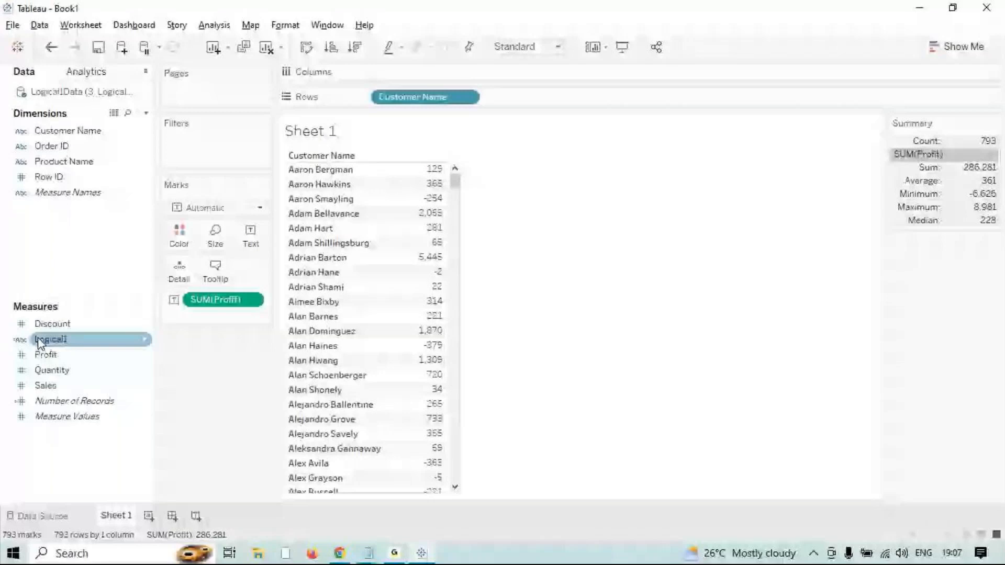
pyautogui.moveTo(37, 338); pyautogui.dragTo(179, 235)
pyautogui.moveTo(436, 218)
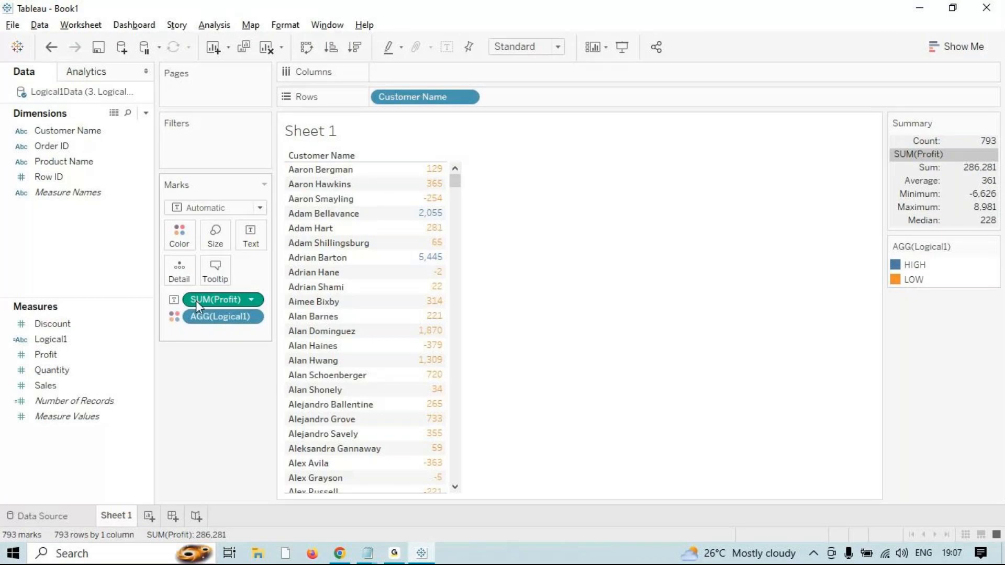
# - Highlight the LOW customers through the color legend, look over their profit values and clear the highlight
pyautogui.moveTo(455, 180)
pyautogui.mouseDown()
pyautogui.moveTo(457, 432)
pyautogui.moveTo(458, 180)
pyautogui.mouseUp()
pyautogui.click(913, 279)
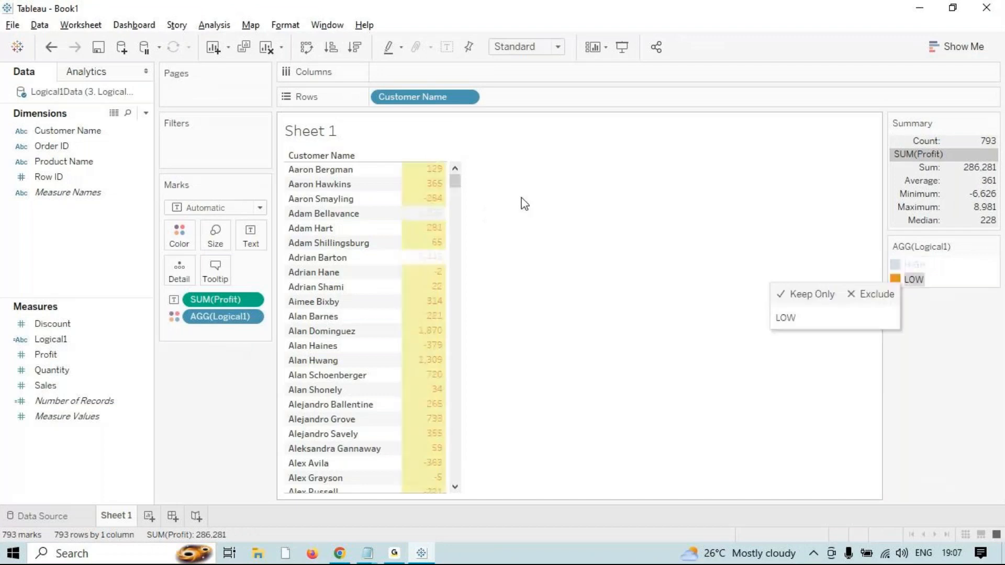
pyautogui.moveTo(455, 181); pyautogui.dragTo(485, 136)
pyautogui.click(570, 227)
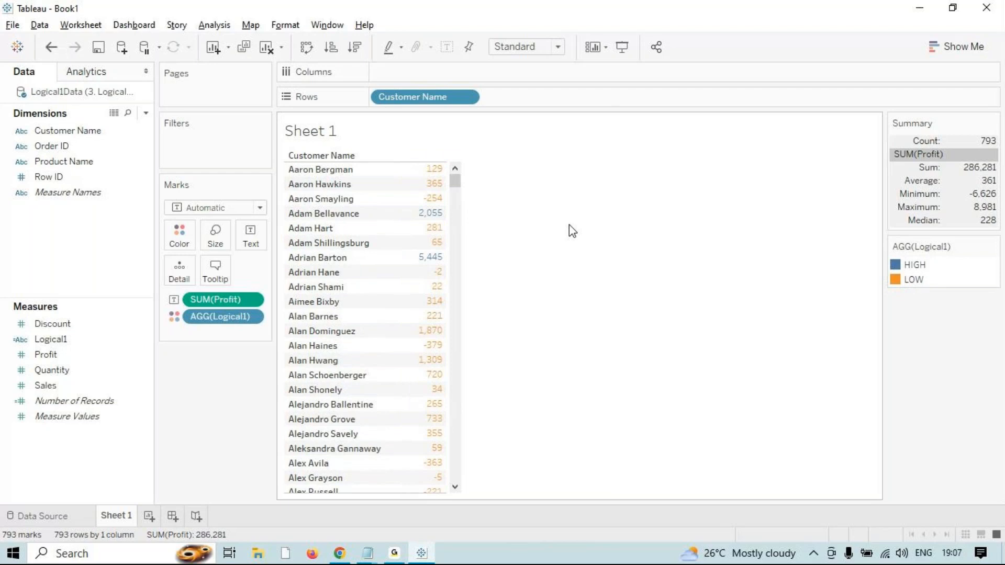
# - Open the available commands for the Logical1 calculated field under Measures
pyautogui.click(54, 146)
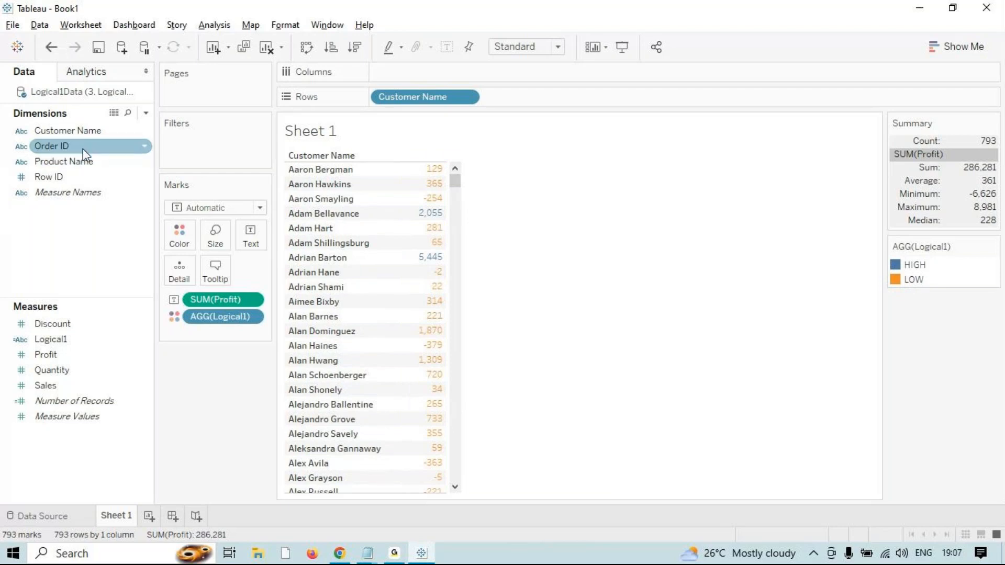
pyautogui.click(50, 323)
pyautogui.click(54, 338)
pyautogui.rightClick(54, 339)
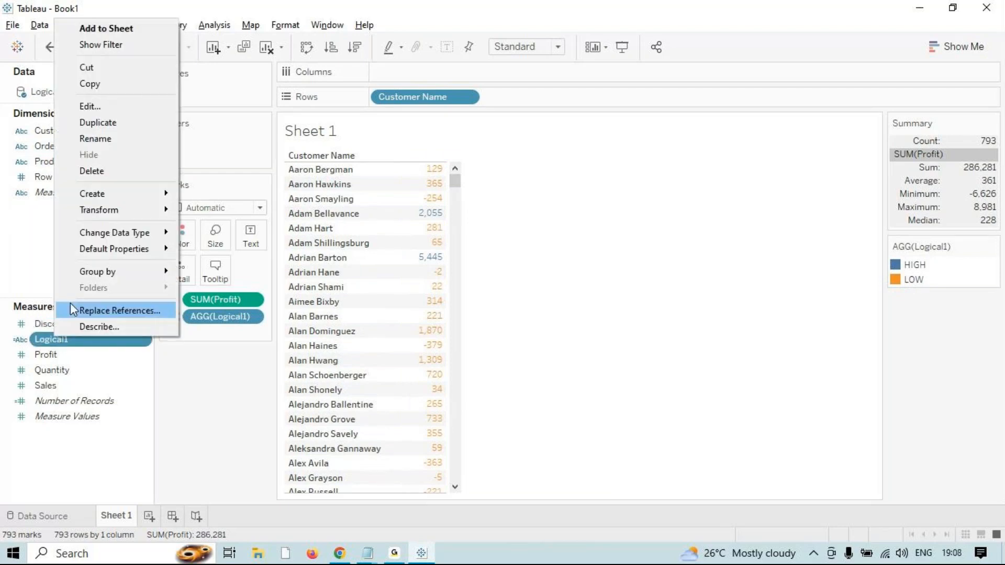
# - Open the Logical1 calculated field, review its IF/THEN/ELSE profit formula, and close the editor without changing it
pyautogui.click(94, 104)
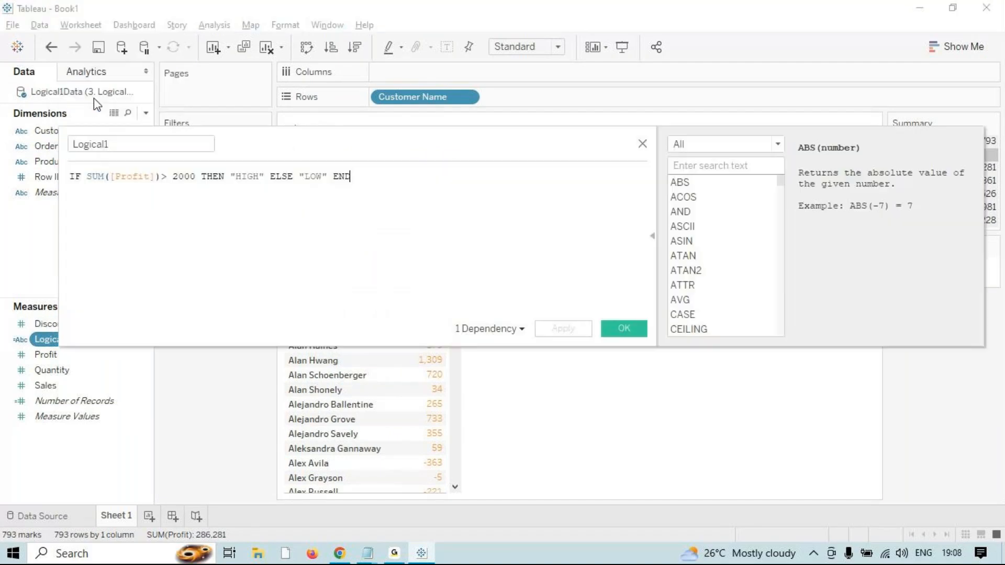
pyautogui.hotkey('ctrl', 'a')
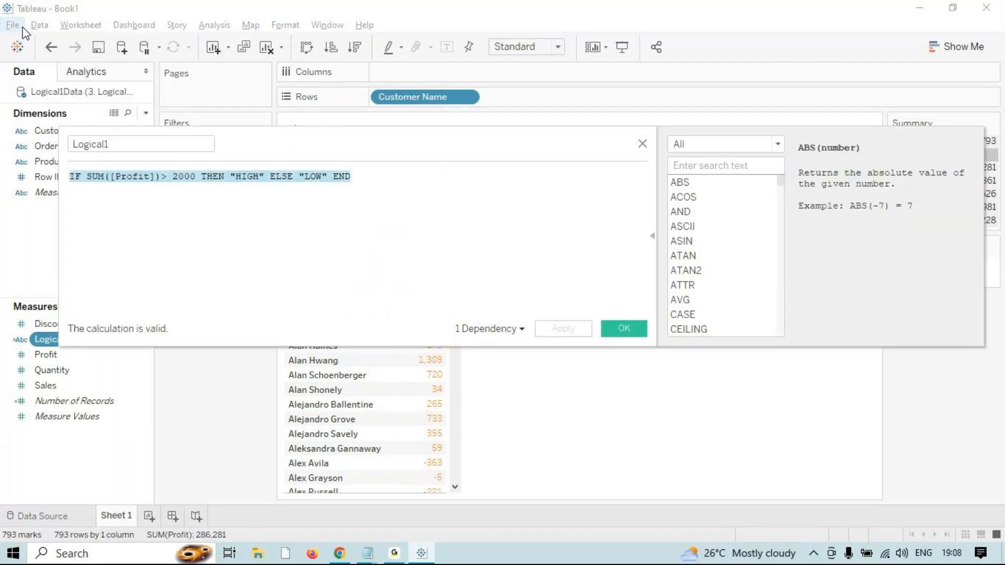
pyautogui.click(642, 143)
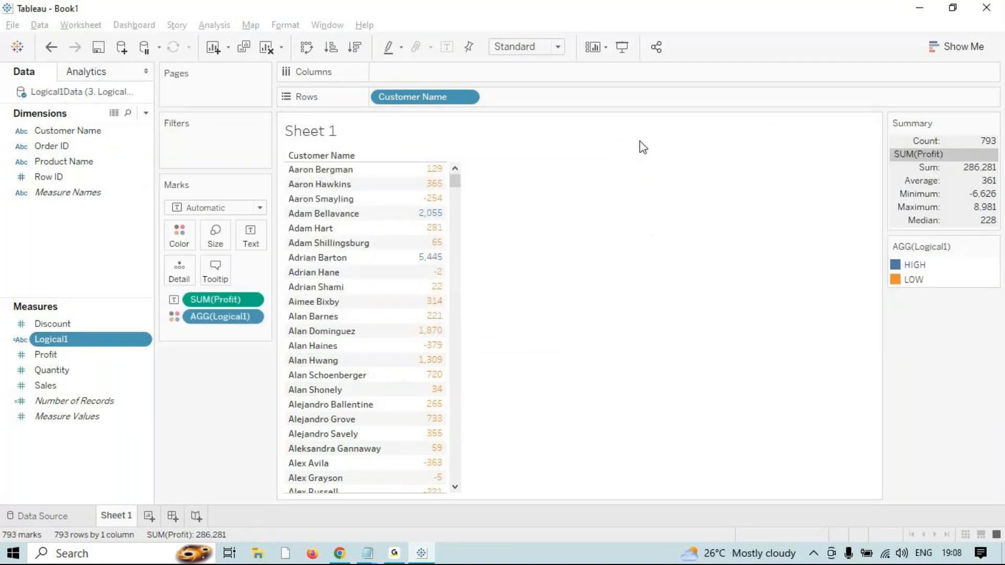
pyautogui.click(800, 458)
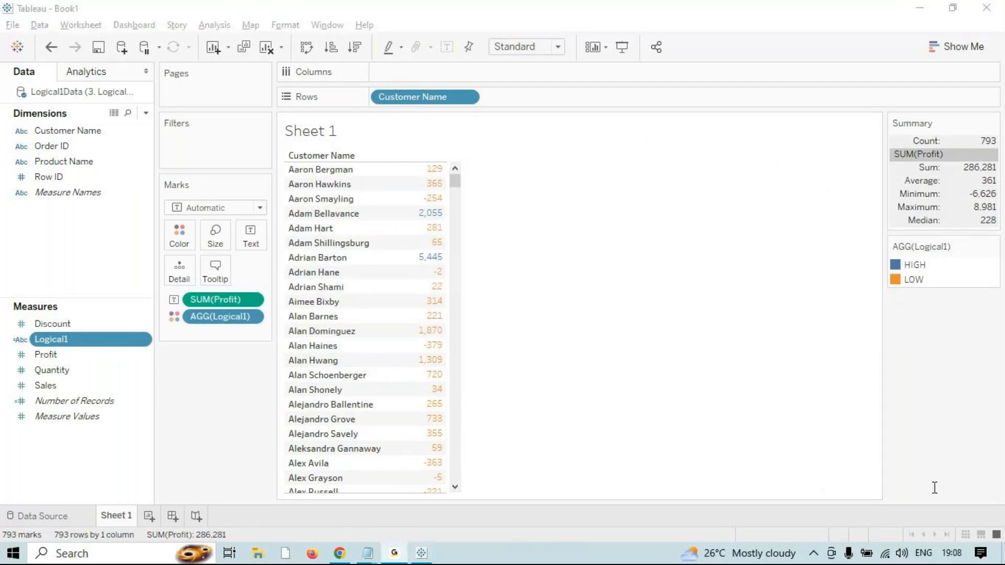
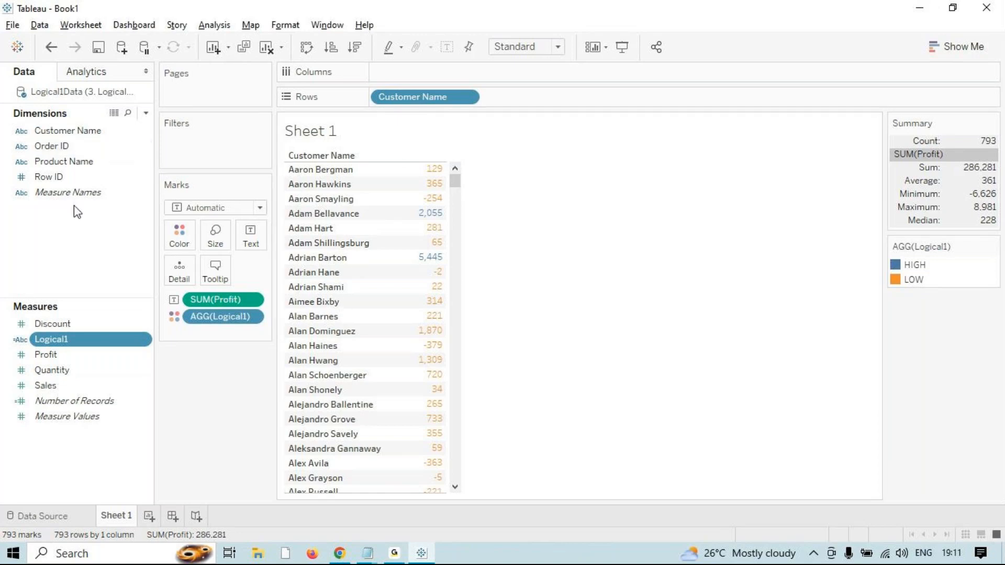
pyautogui.rightClick(59, 338)
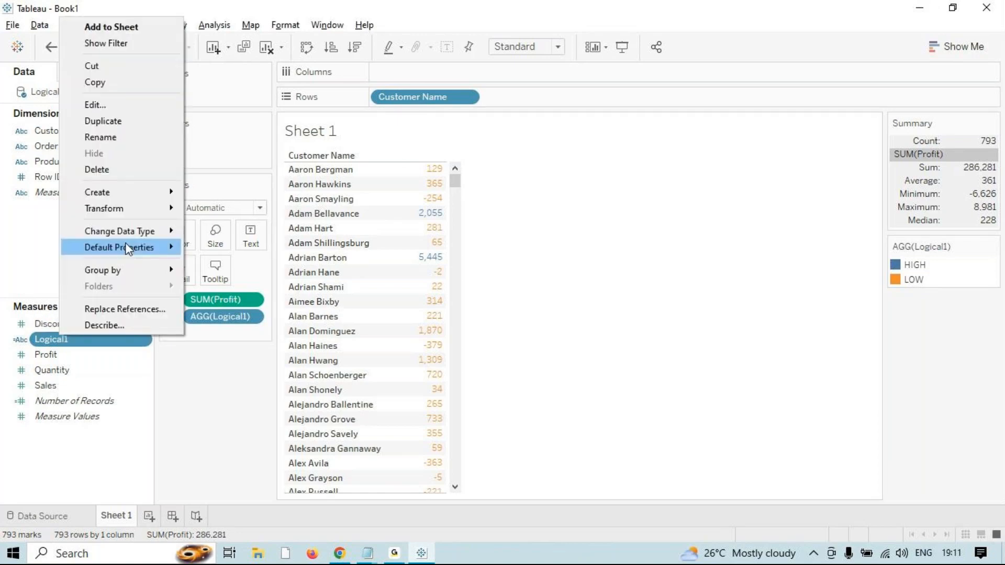
pyautogui.click(128, 106)
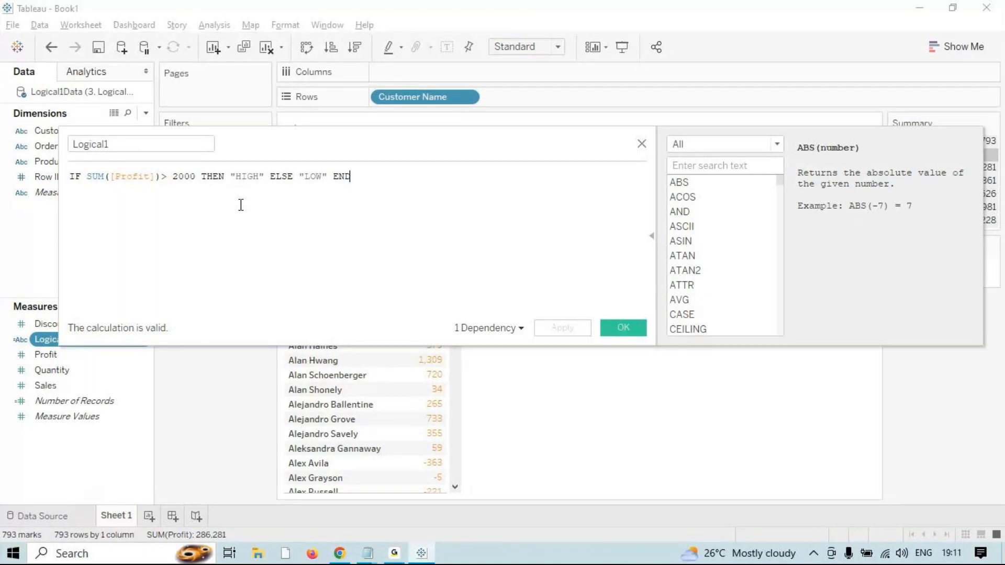
pyautogui.click(72, 176)
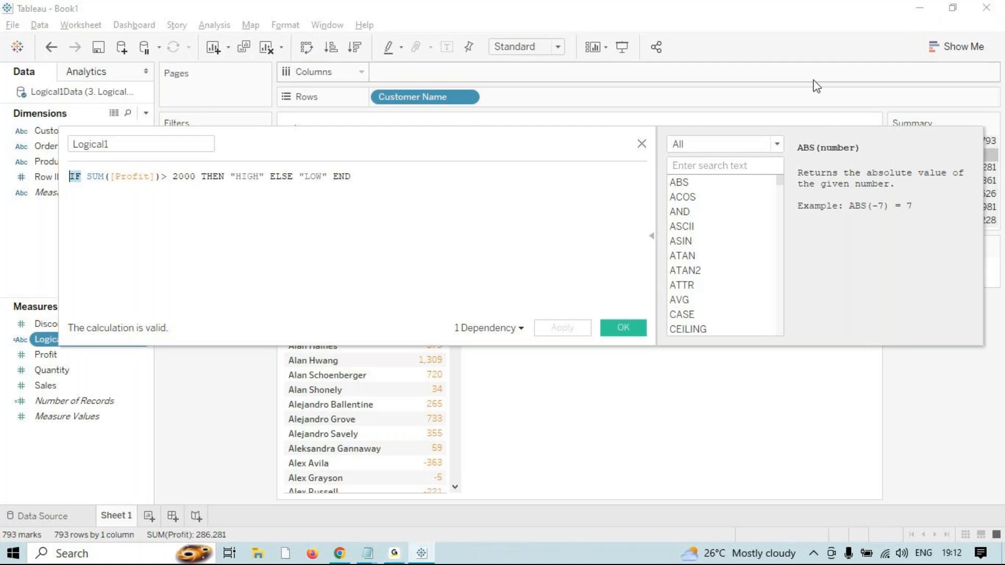
pyautogui.click(623, 329)
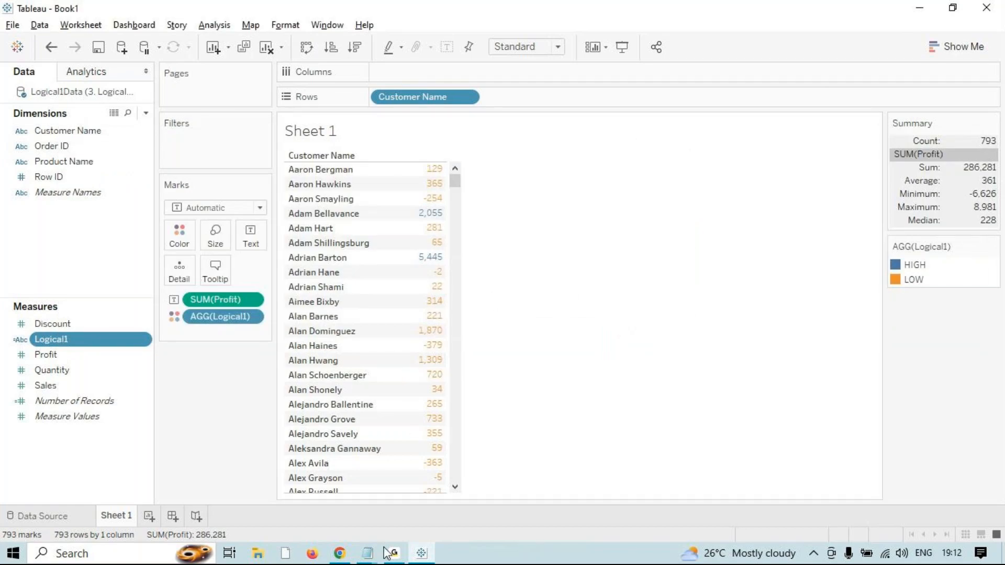
# - Switch to the Notepad notes on calculated fields and begin a new line below the existing profit rule with "IF PROFIT"
pyautogui.moveTo(365, 557)
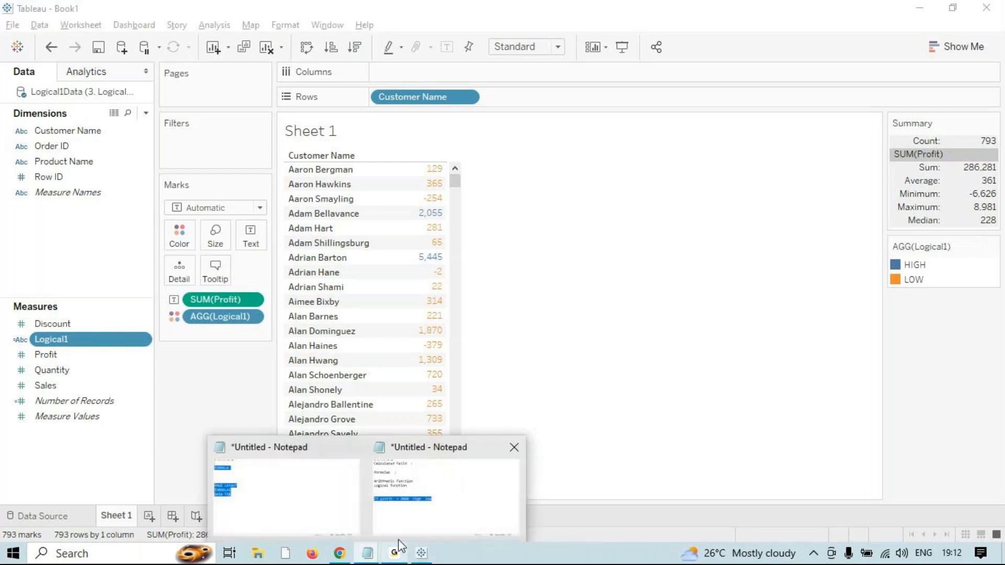
pyautogui.click(427, 503)
pyautogui.click(477, 291)
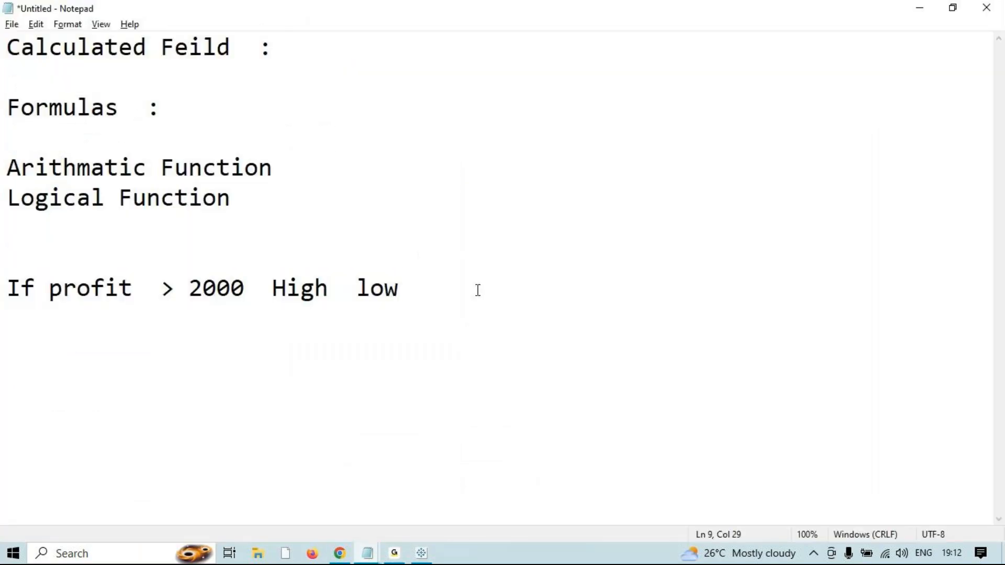
pyautogui.press('Return')
pyautogui.press('Return')
pyautogui.write('IF')
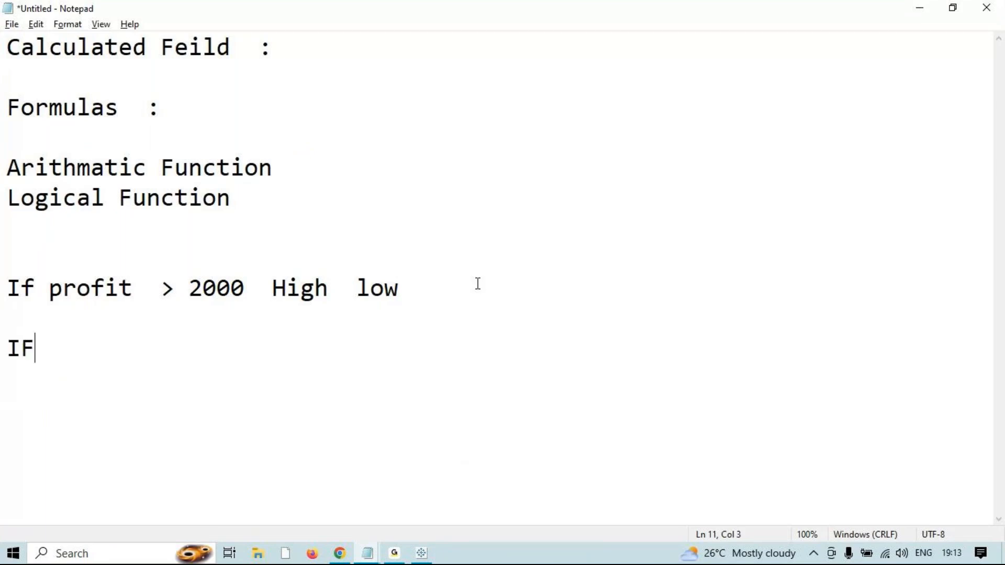
pyautogui.write(' PROFIT ')
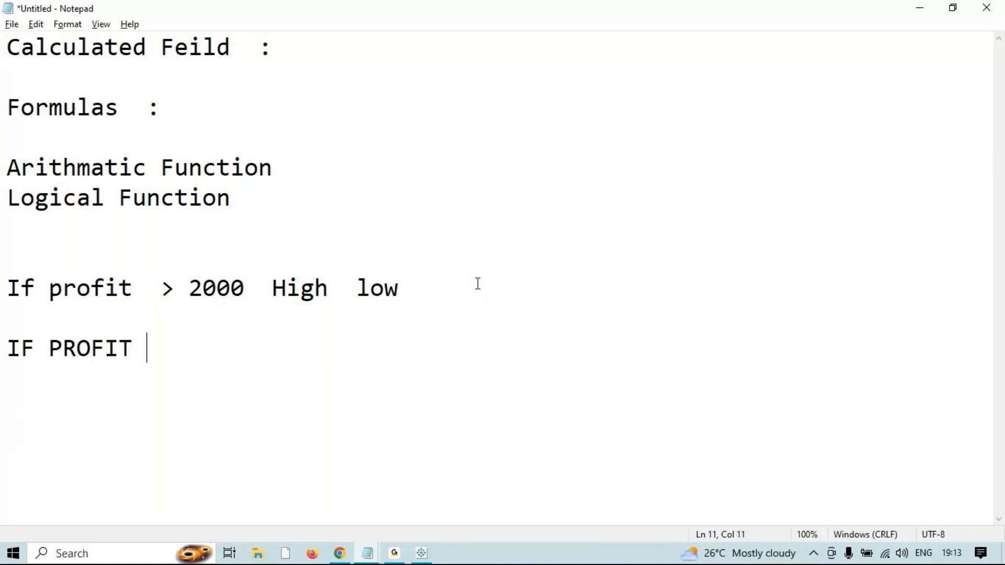
# - Complete the new rule line with "<500 LOW <1000 MODERATE >1000 HIGH"
pyautogui.write('<1000')
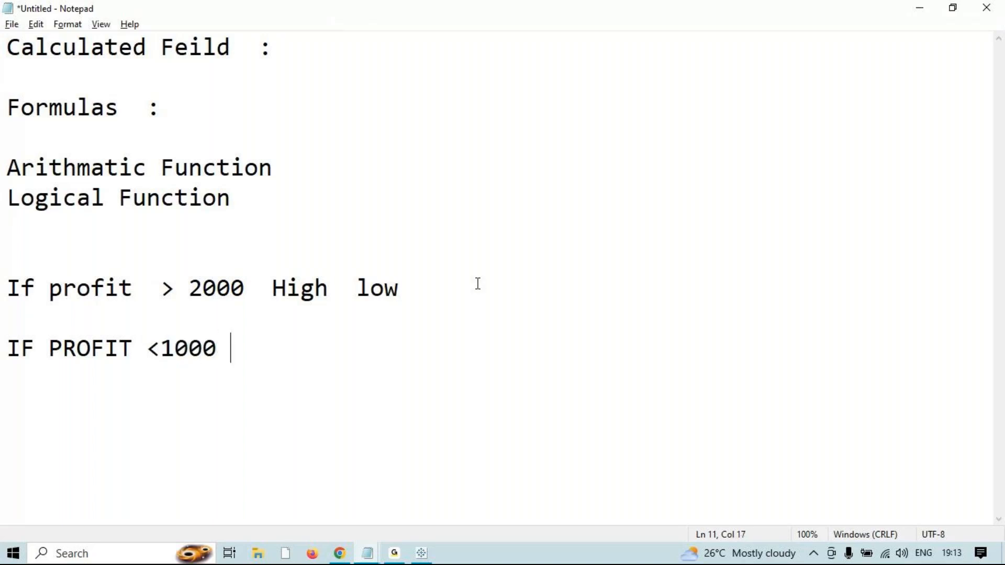
pyautogui.press('BackSpace')
pyautogui.press('BackSpace')
pyautogui.press('BackSpace')
pyautogui.press('BackSpace')
pyautogui.press('BackSpace')
pyautogui.write('500 LOW  <')
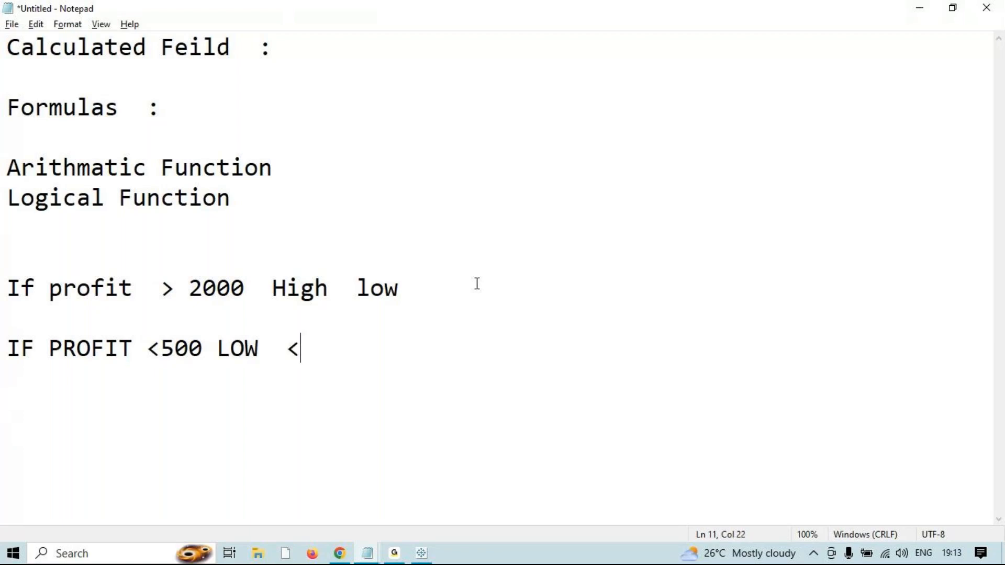
pyautogui.write('1000')
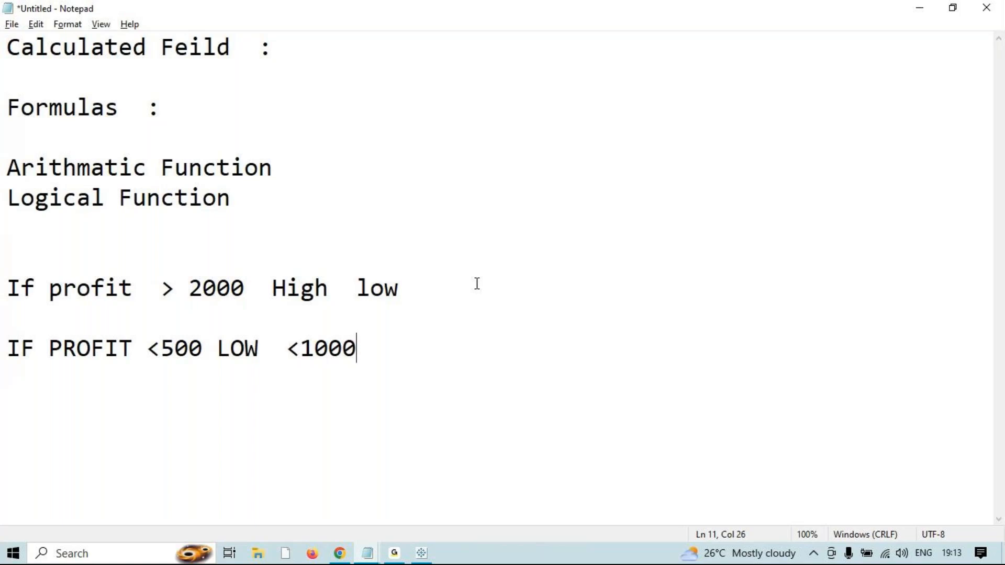
pyautogui.write('MODERATE ')
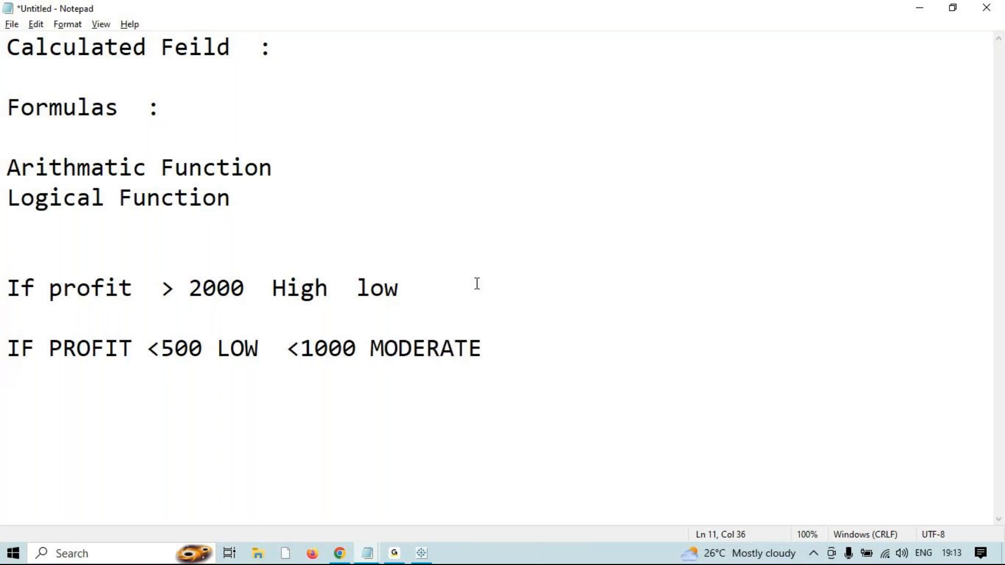
pyautogui.write('>1000 HIGH')
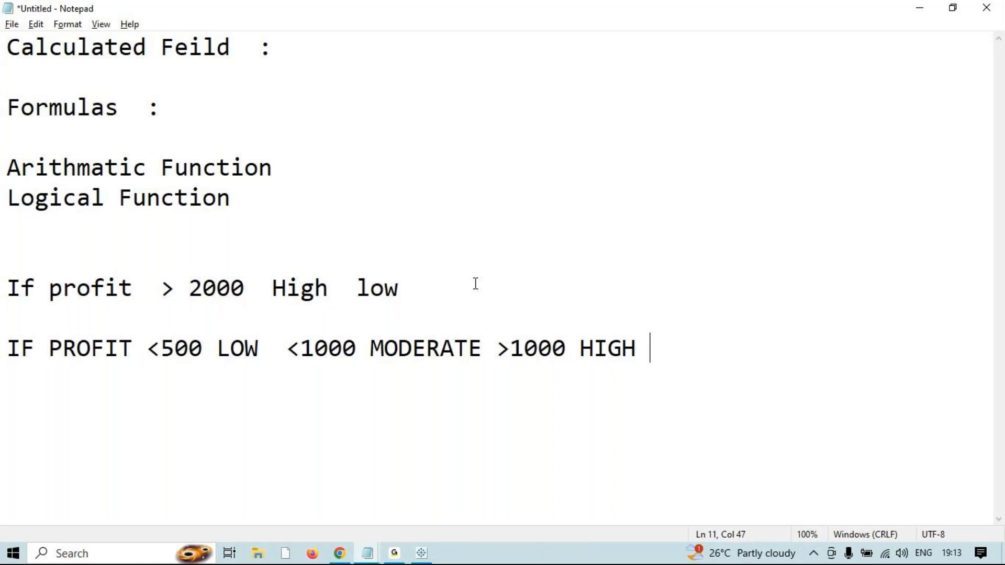
pyautogui.click(401, 561)
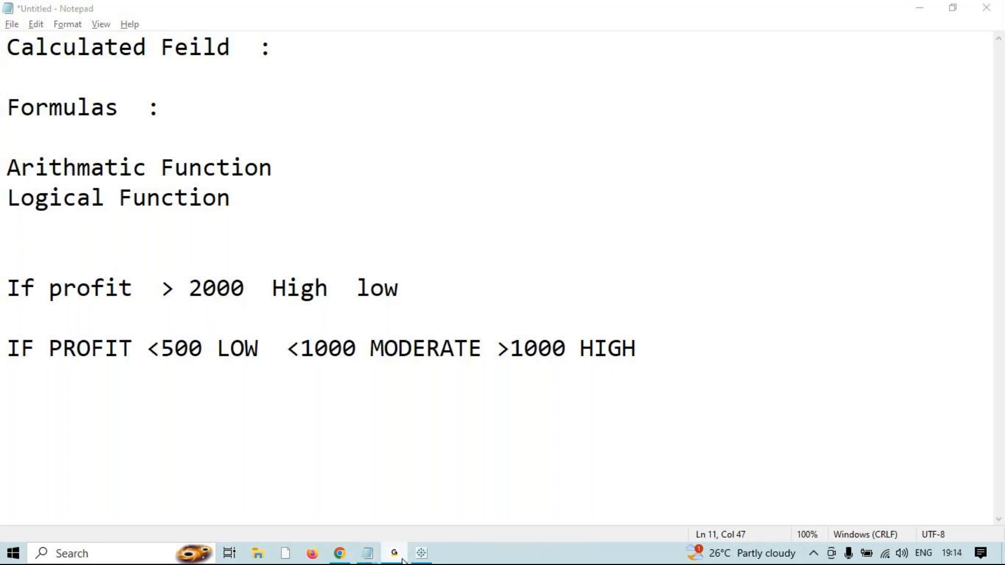
pyautogui.click(926, 18)
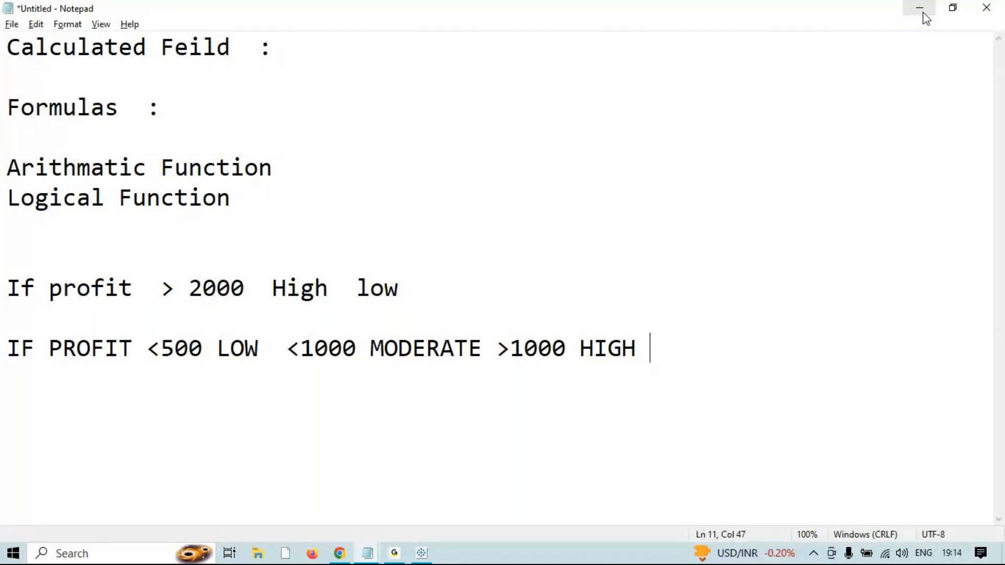
pyautogui.click(396, 555)
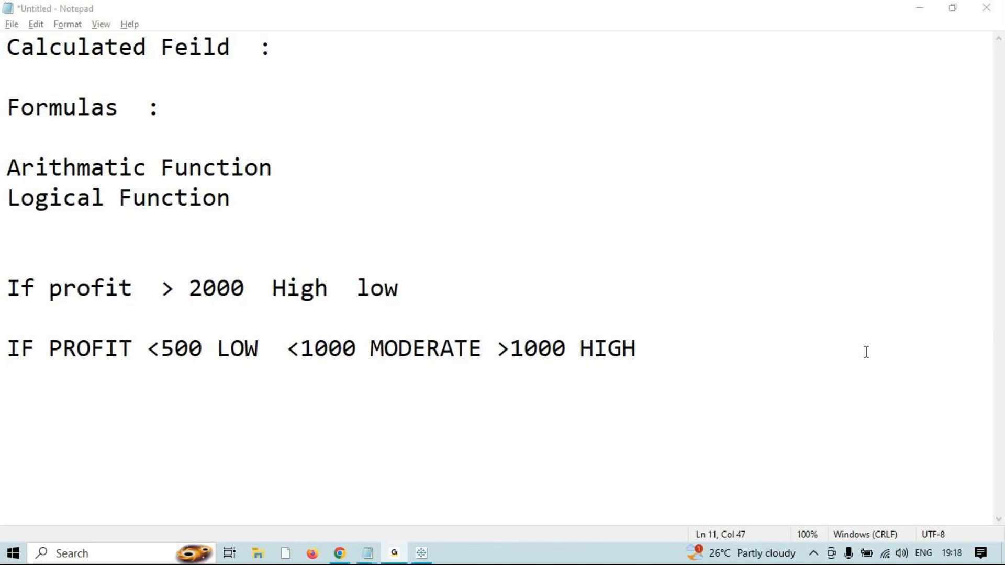
pyautogui.click(927, 6)
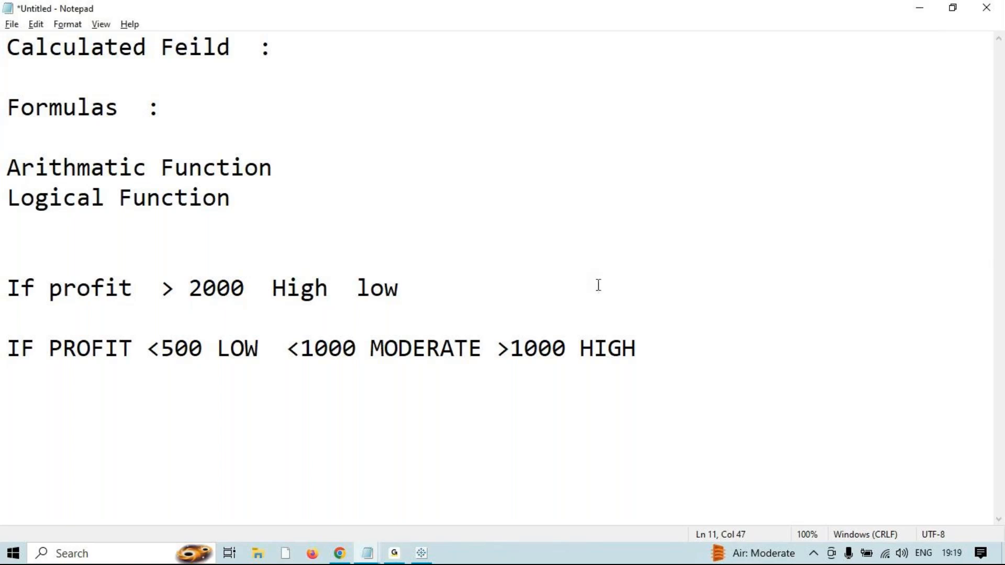
# - Switch to Tableau, create a new calculated field named "LOGICAL 2", and activate its formula area
pyautogui.hotkey('alt', 'Tab')
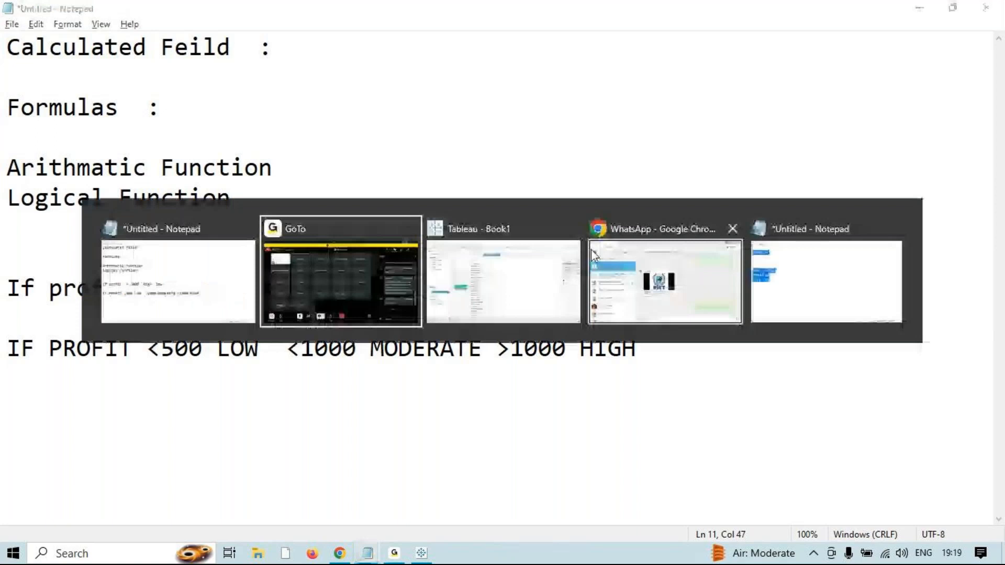
pyautogui.hotkey('alt', 'Tab')
pyautogui.click(214, 24)
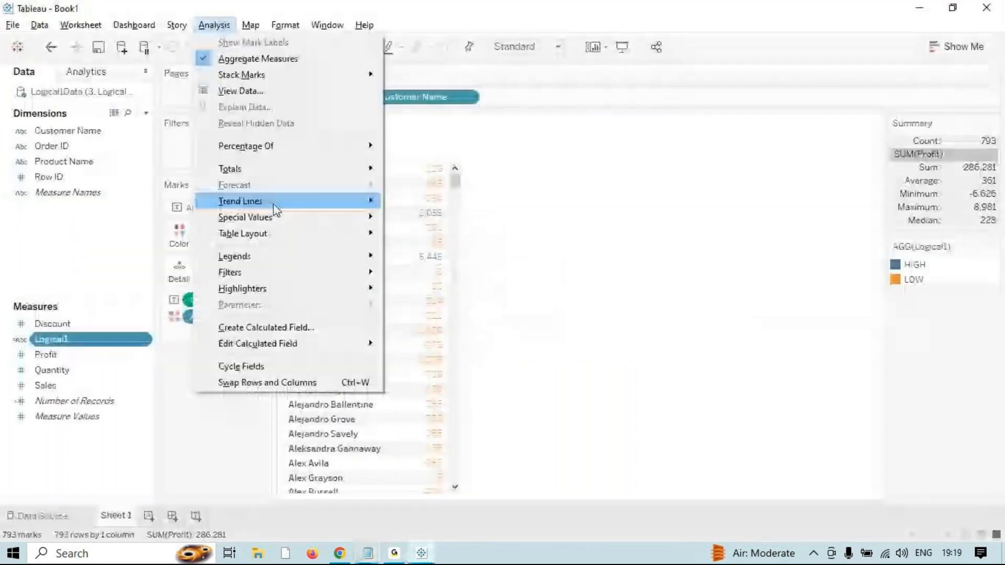
pyautogui.click(282, 325)
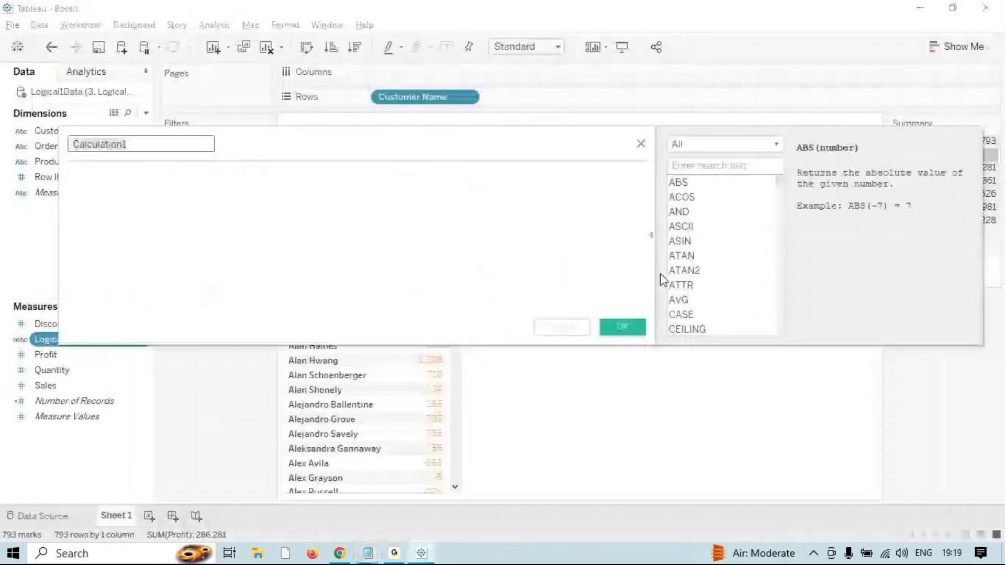
pyautogui.press('BackSpace')
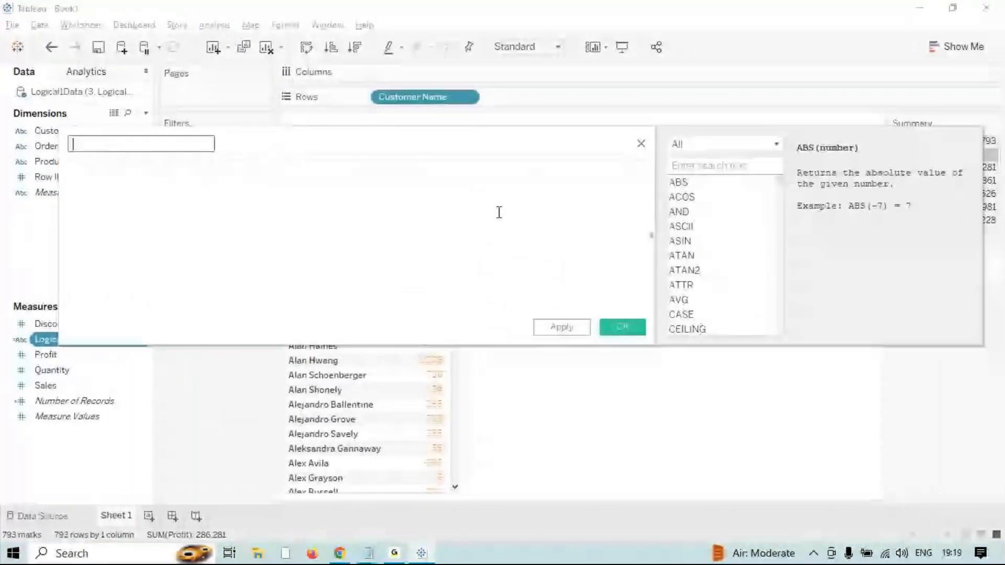
pyautogui.write('LOGICAL')
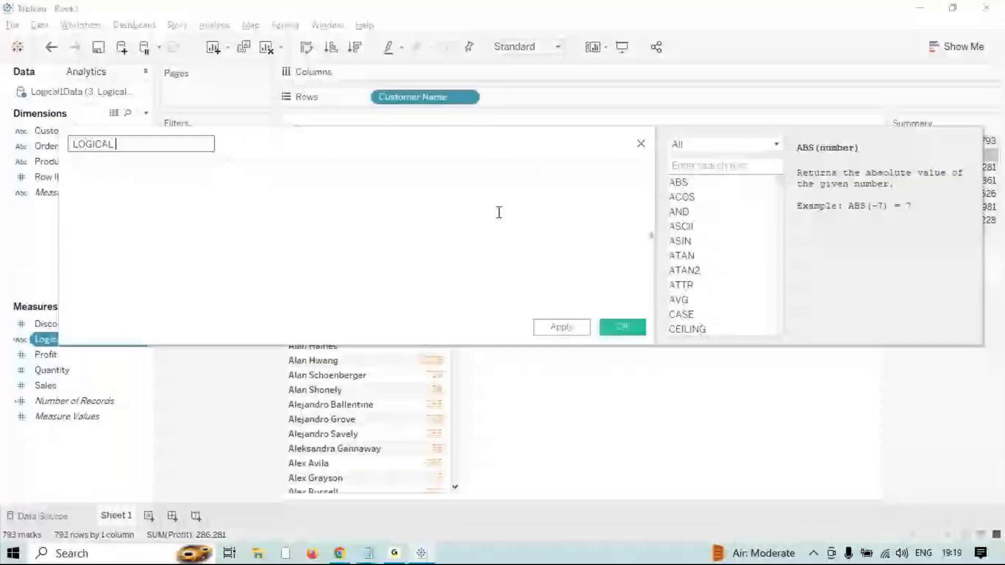
pyautogui.write(' 2')
pyautogui.click(499, 212)
pyautogui.write('LO')
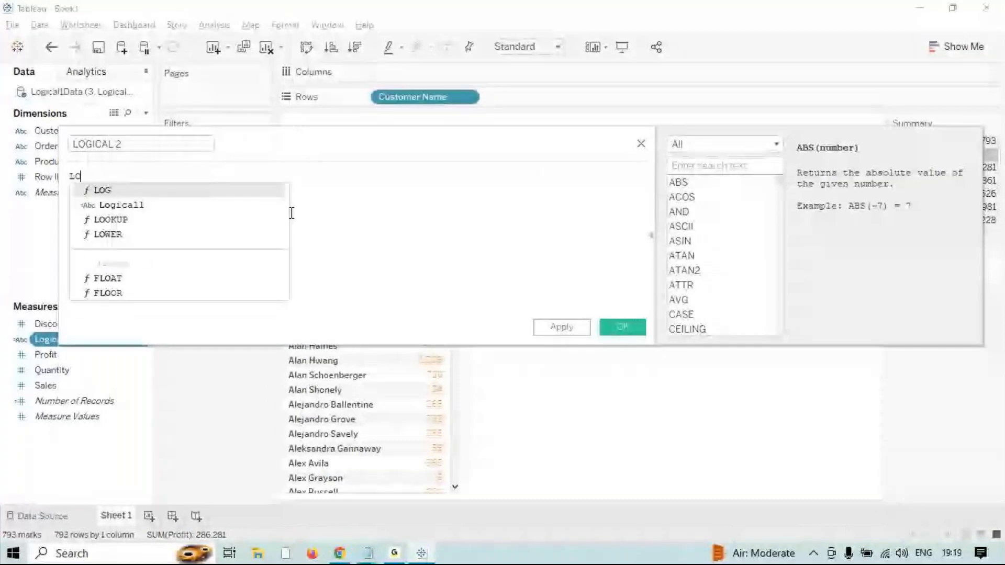
pyautogui.press('BackSpace')
pyautogui.press('BackSpace')
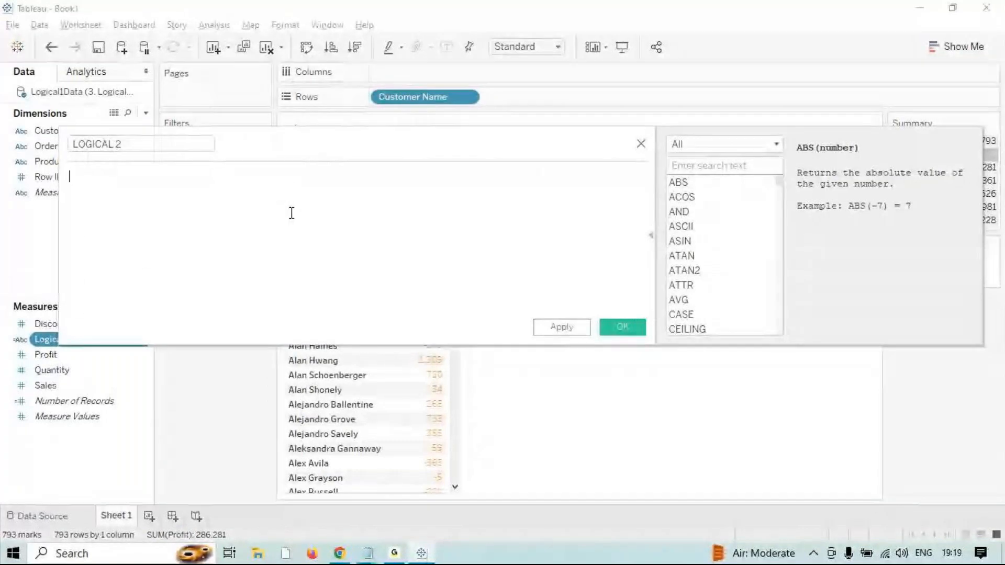
# - Enter IF SUM([Profit])<500 "LOW" as the first condition of the LOGICAL 2 formula
pyautogui.write('IF SUM()')
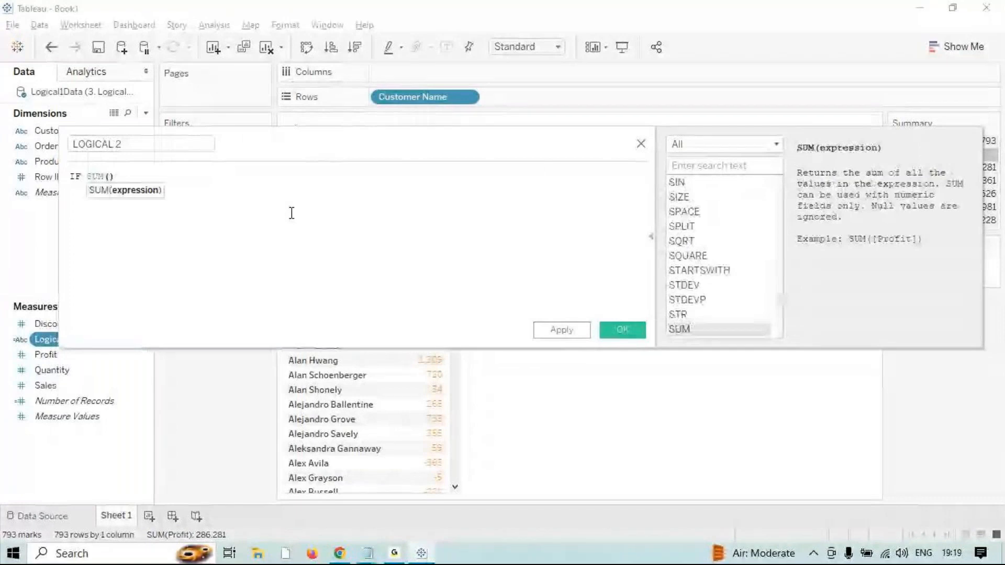
pyautogui.write('P')
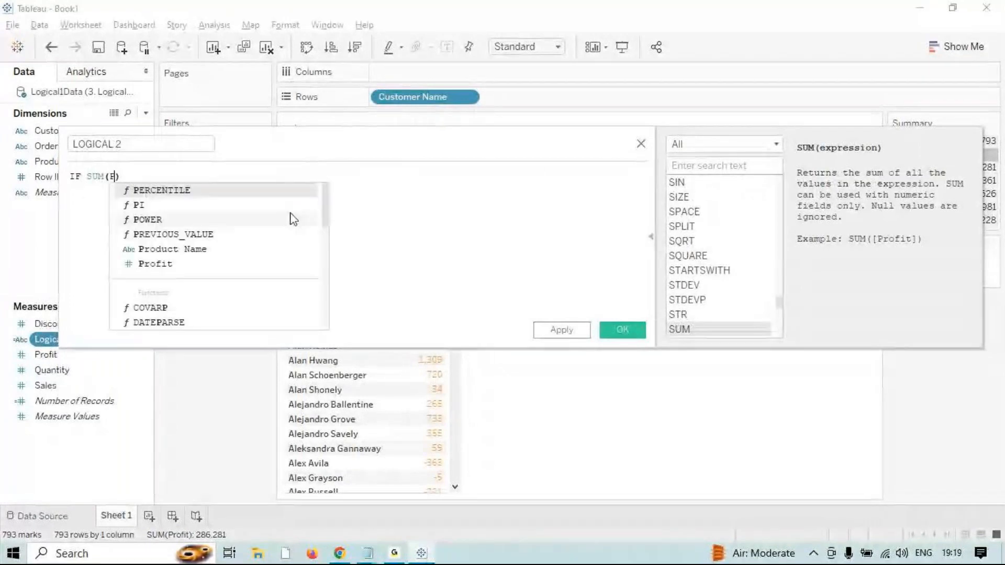
pyautogui.press('Down')
pyautogui.press('Down')
pyautogui.press('Down')
pyautogui.press('Down')
pyautogui.press('Down')
pyautogui.press('Return')
pyautogui.press('Right')
pyautogui.write('<')
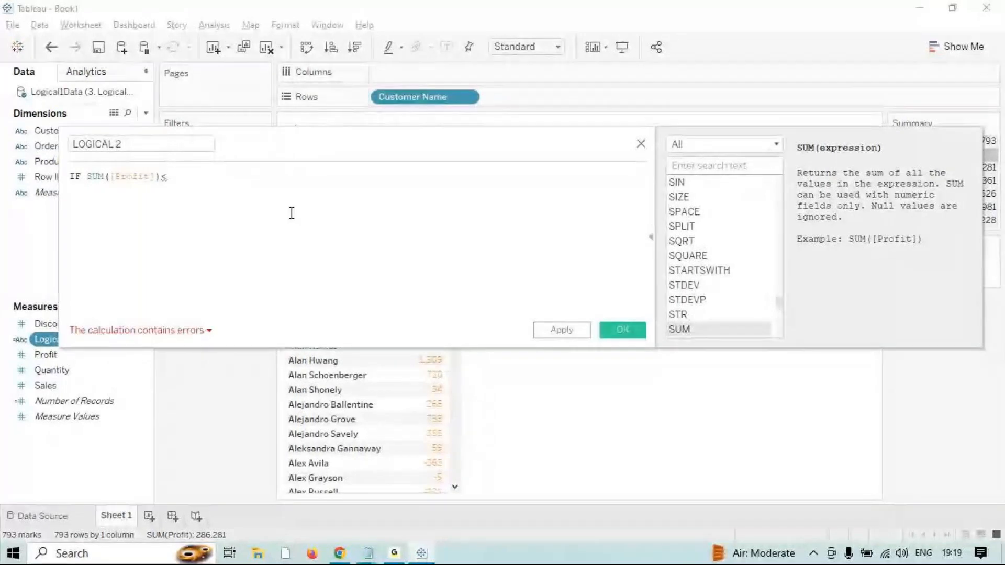
pyautogui.write('500 "LOW",')
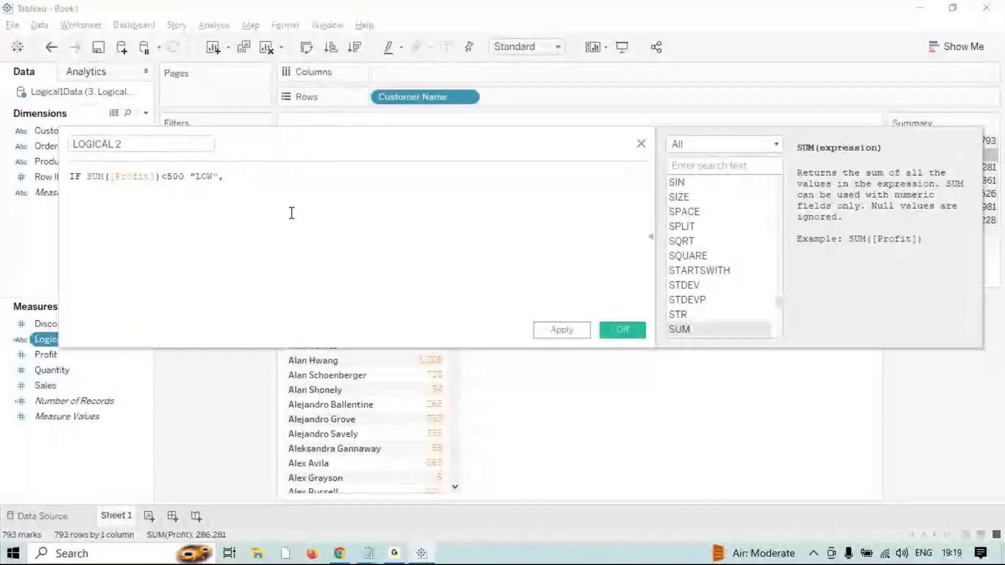
pyautogui.press('BackSpace')
# - Continue the LOGICAL 2 formula after "LOW" with the keyword ELSEIF
pyautogui.write(' ELSI SUM')
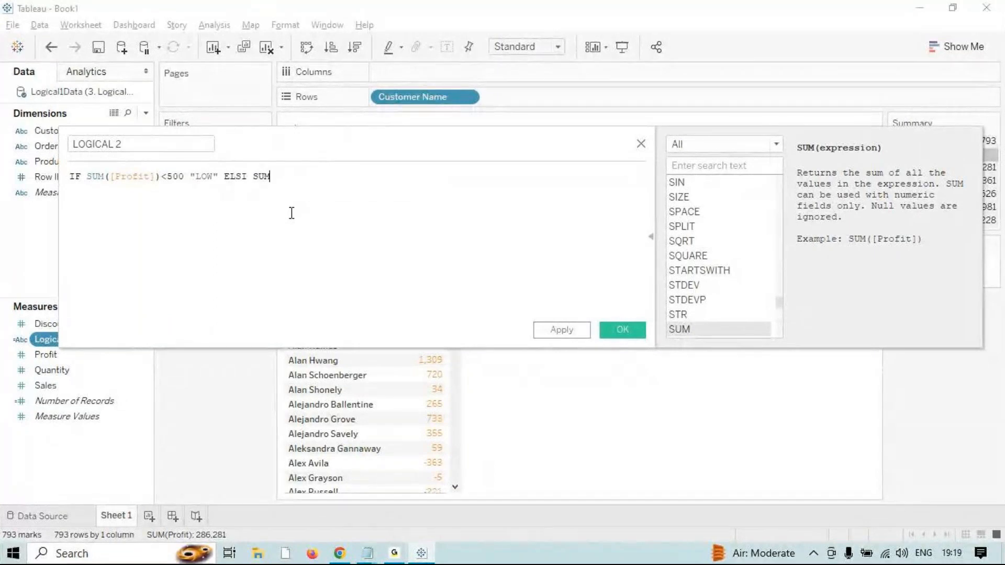
pyautogui.press('BackSpace')
pyautogui.press('BackSpace')
pyautogui.press('BackSpace')
pyautogui.press('BackSpace')
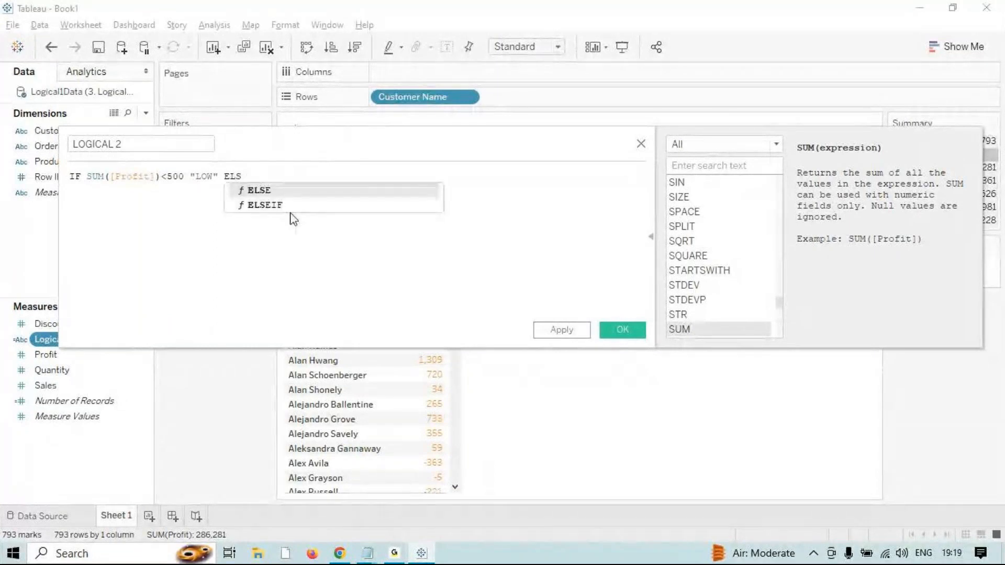
pyautogui.doubleClick(291, 208)
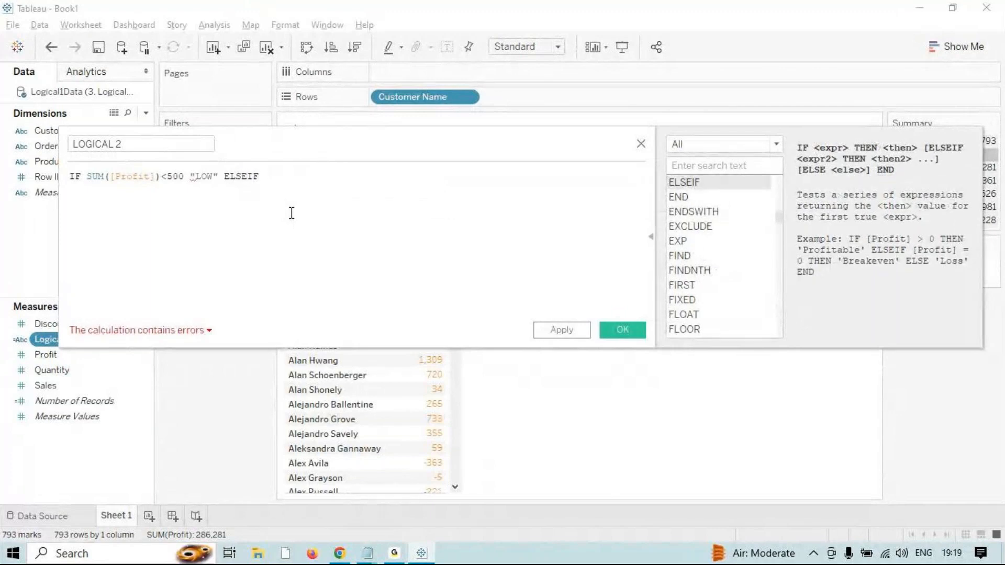
# - Add the second condition SUM([Profit])<1000 THEN after ELSEIF in the formula
pyautogui.write('SUM')
pyautogui.press('Return')
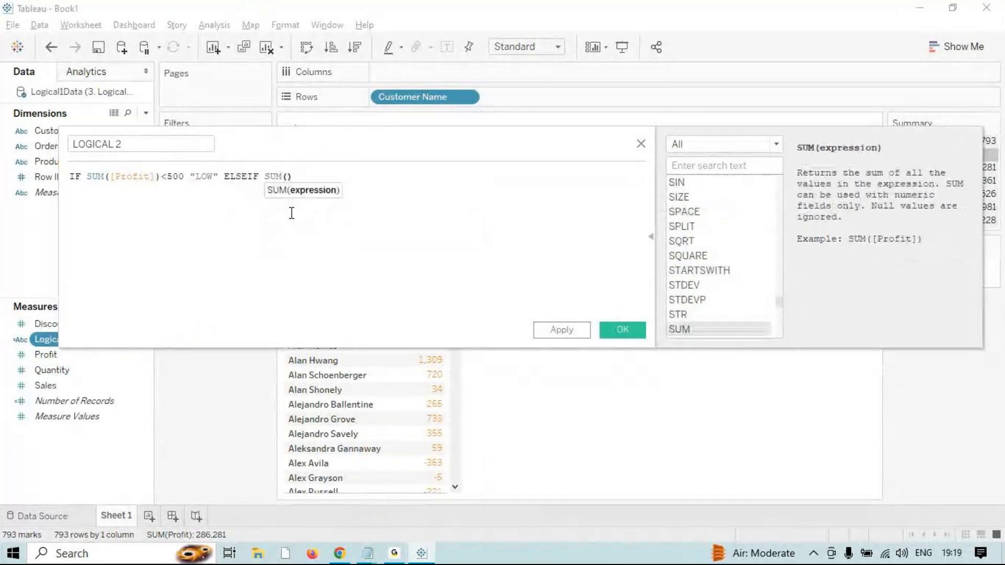
pyautogui.write('PROFIT')
pyautogui.press('Return')
pyautogui.press('Right')
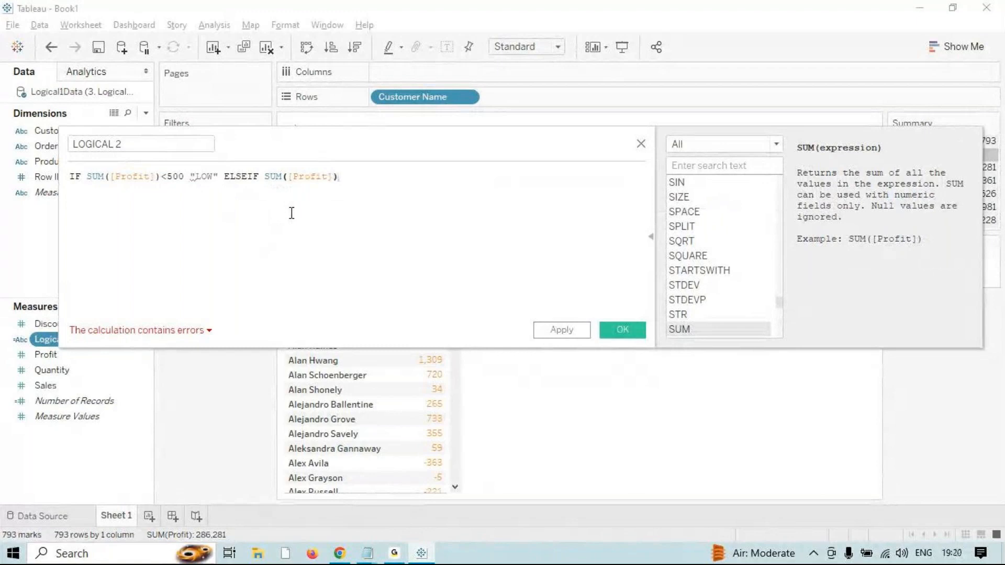
pyautogui.write('<')
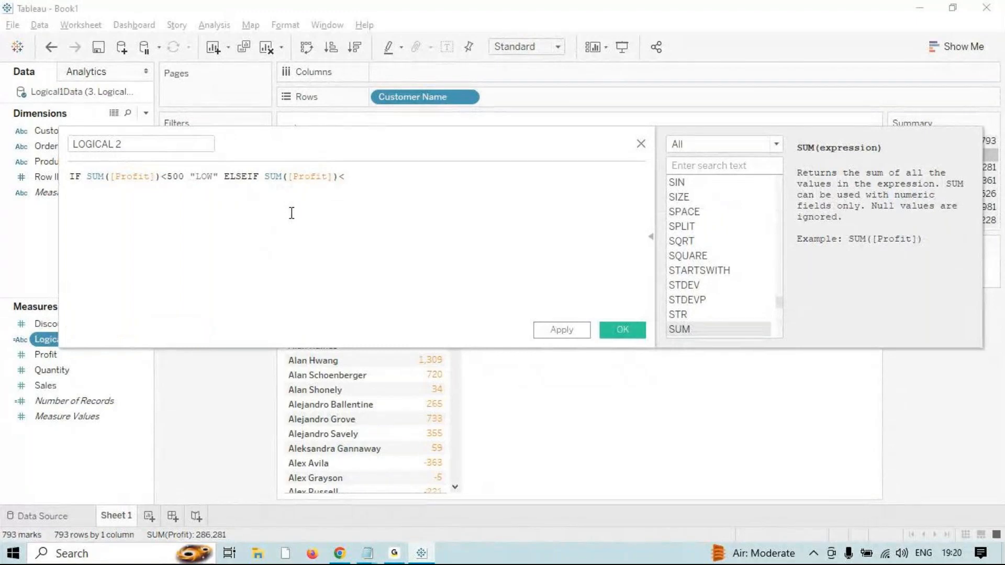
pyautogui.write('1000')
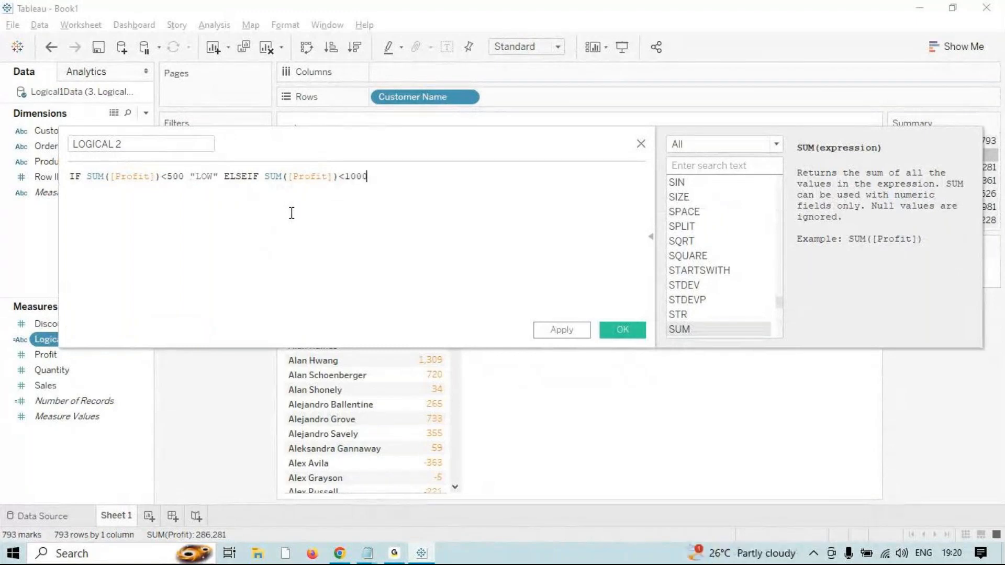
pyautogui.write(' T')
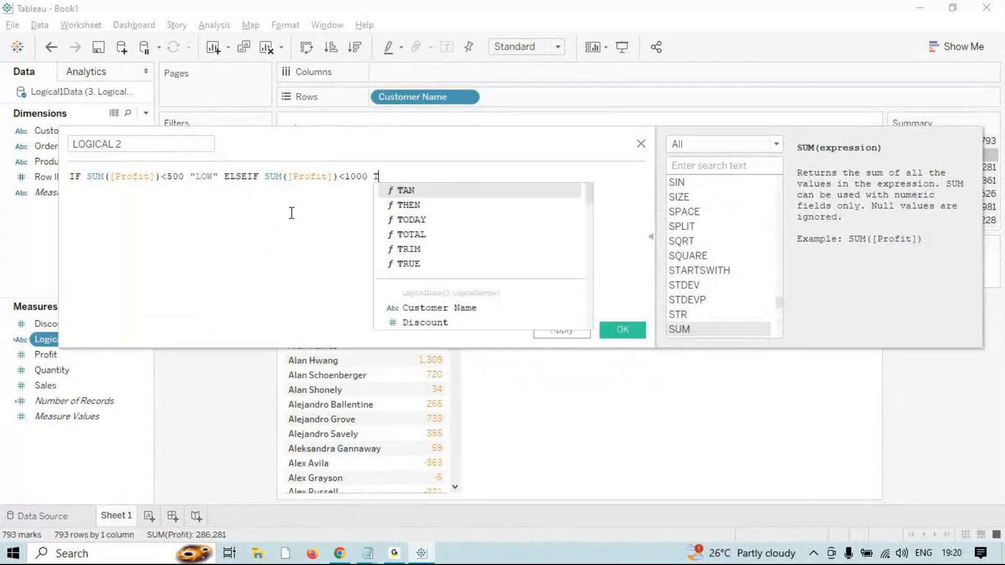
pyautogui.write('HEN')
# - Insert the missing THEN before "LOW" in the first condition and return to the end of the formula
pyautogui.click(190, 178)
pyautogui.write('THEN')
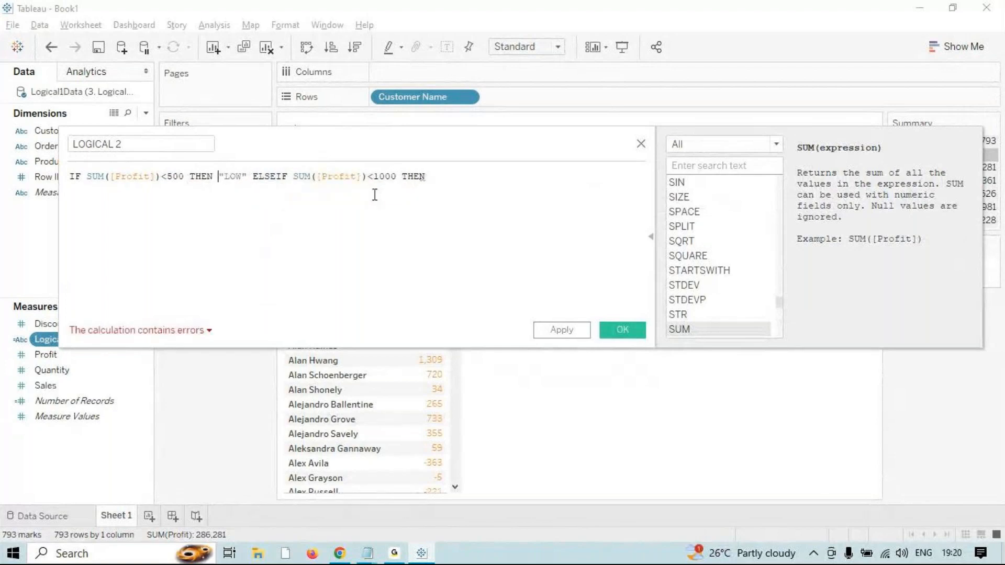
pyautogui.click(432, 178)
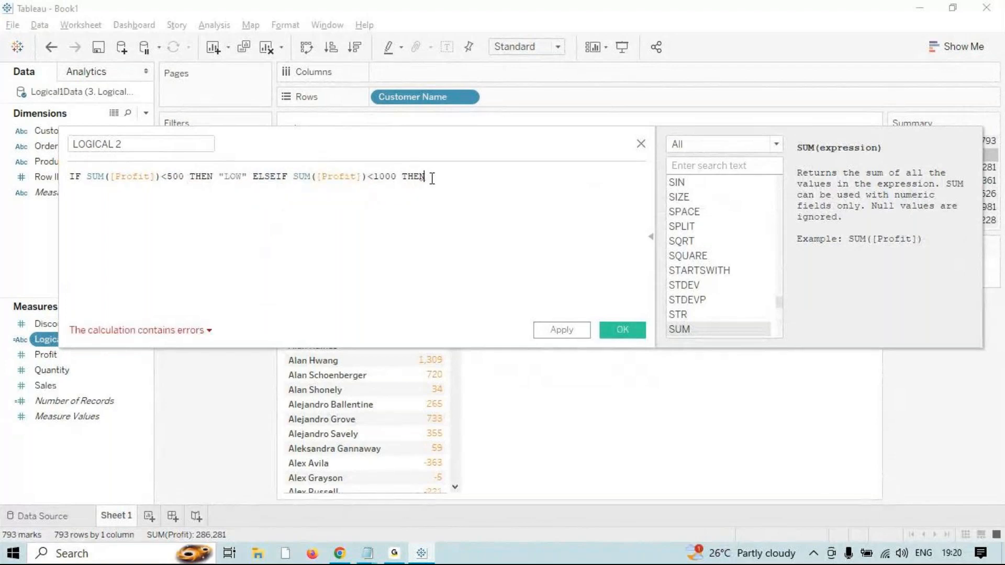
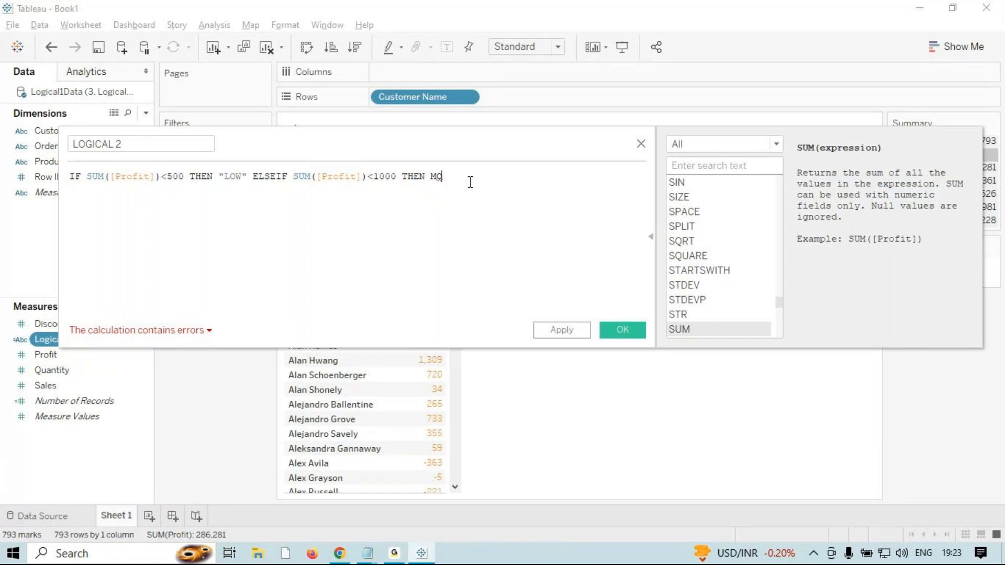
# - Complete the formula with "MODERATE" ELSE "HIGH" END and save the calculated field
pyautogui.press('BackSpace')
pyautogui.press('BackSpace')
pyautogui.write('"')
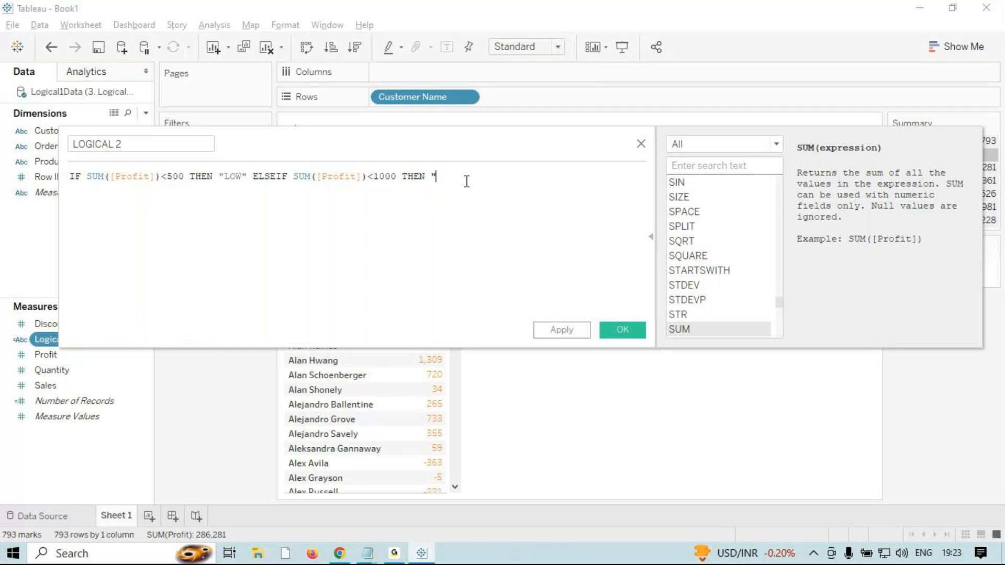
pyautogui.write('MODERATE",')
pyautogui.press('BackSpace')
pyautogui.write('ELSE')
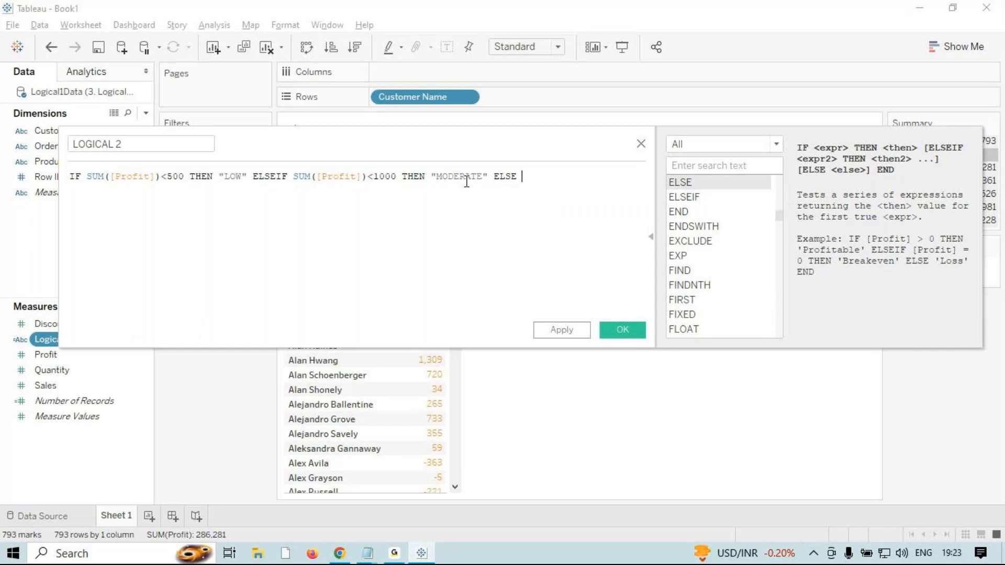
pyautogui.write(' "HIGH" END')
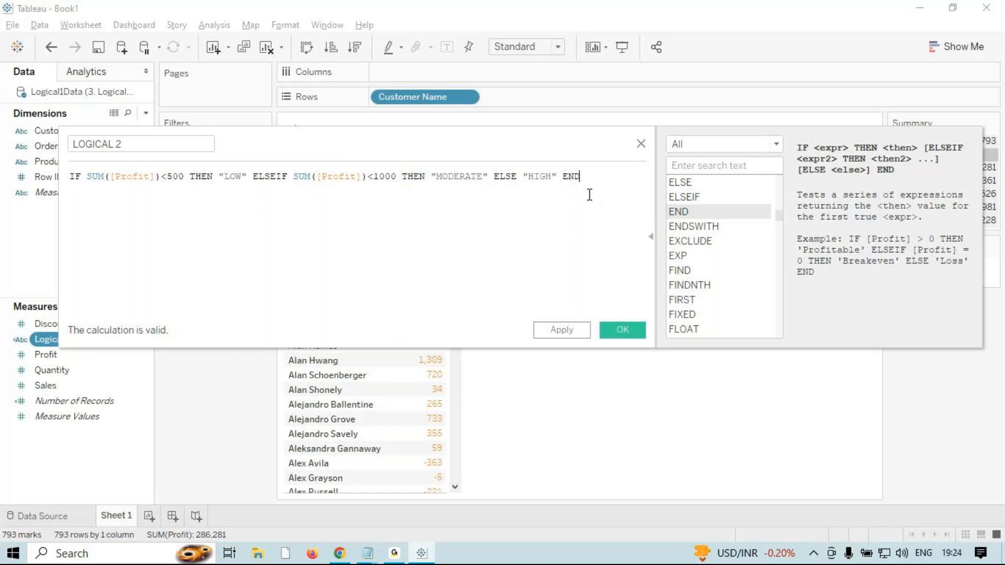
pyautogui.click(559, 335)
pyautogui.click(618, 329)
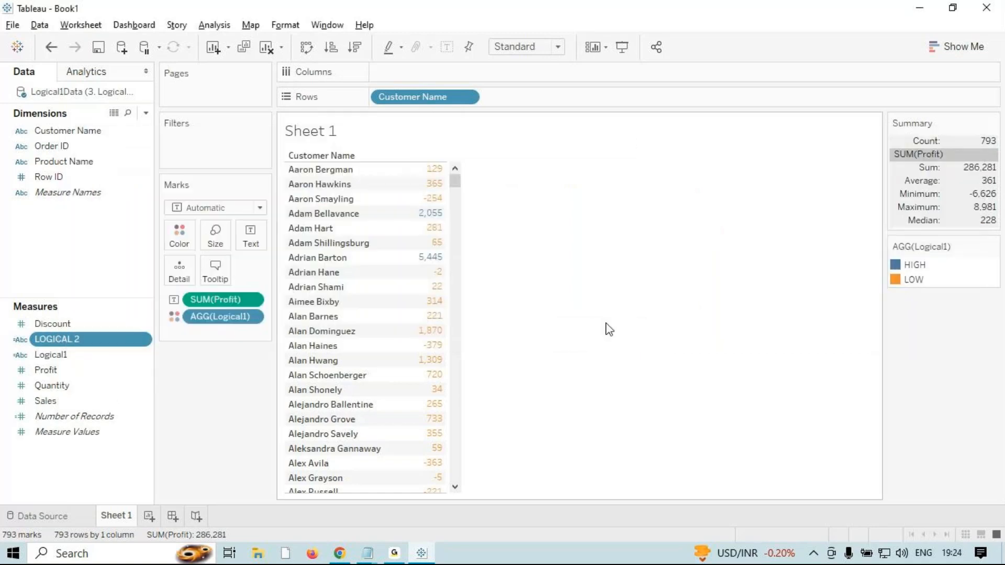
# - Replace Logical1 with LOGICAL 2 as the color field of the profit values
pyautogui.doubleClick(88, 341)
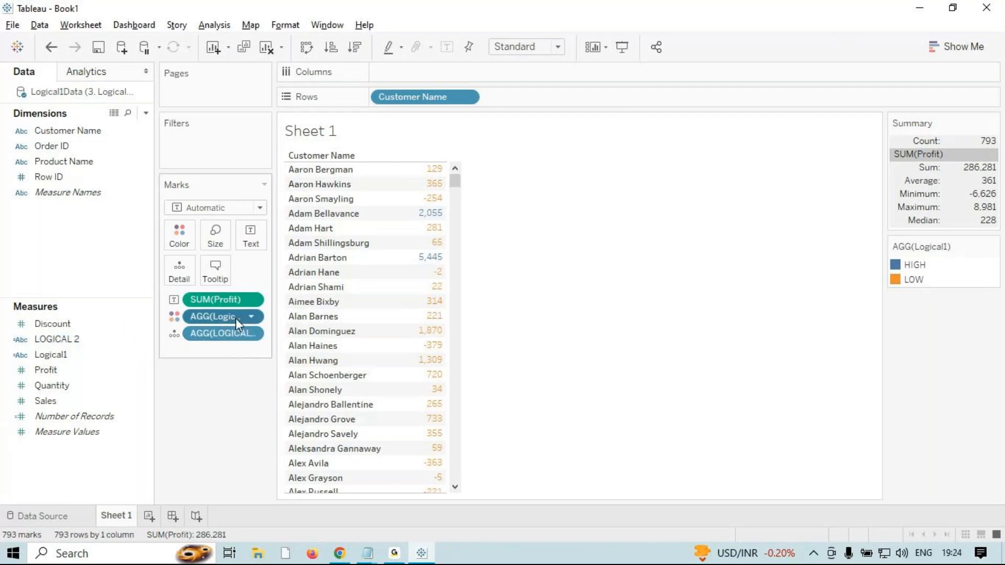
pyautogui.moveTo(236, 317); pyautogui.dragTo(214, 409)
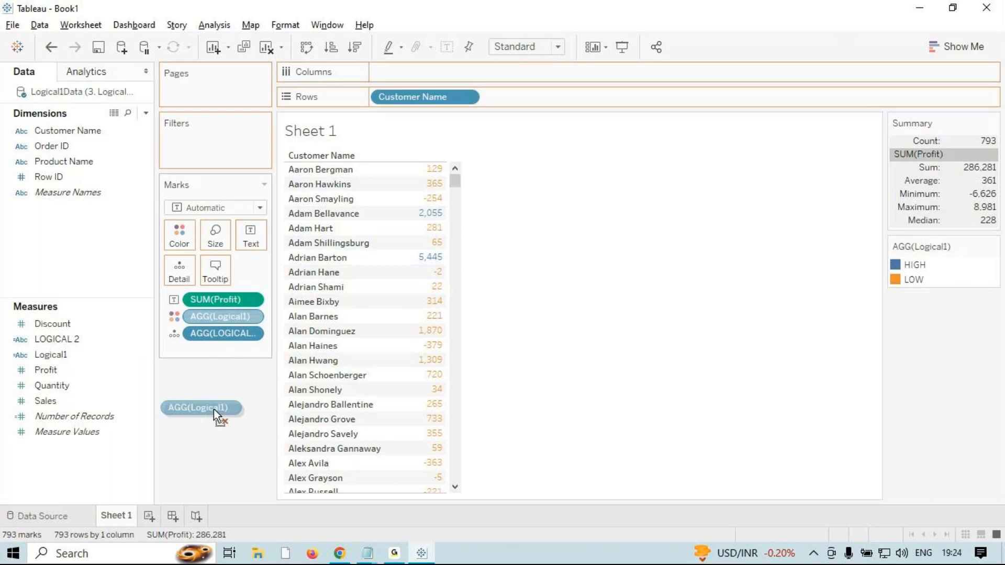
pyautogui.moveTo(213, 409); pyautogui.dragTo(214, 410)
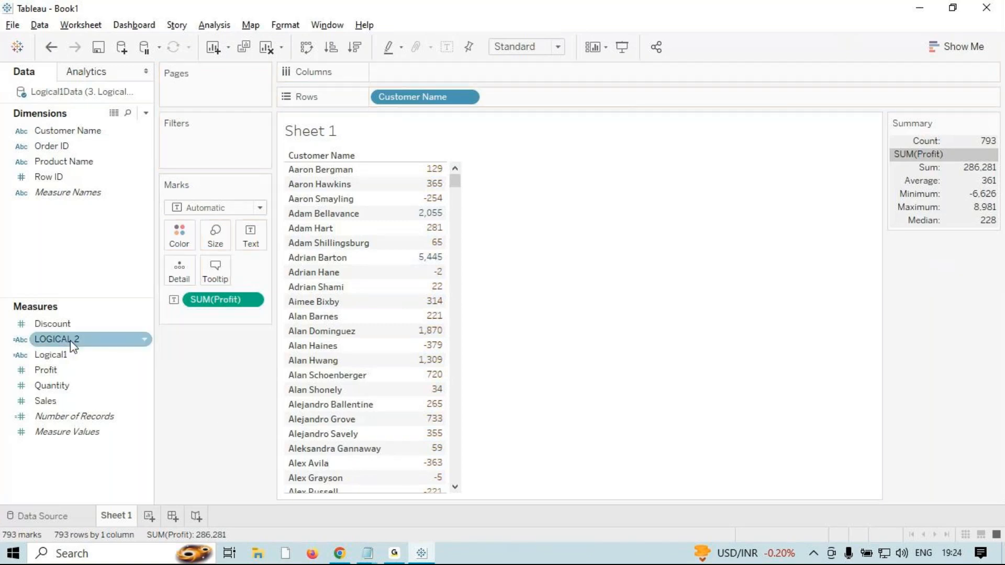
pyautogui.doubleClick(71, 339)
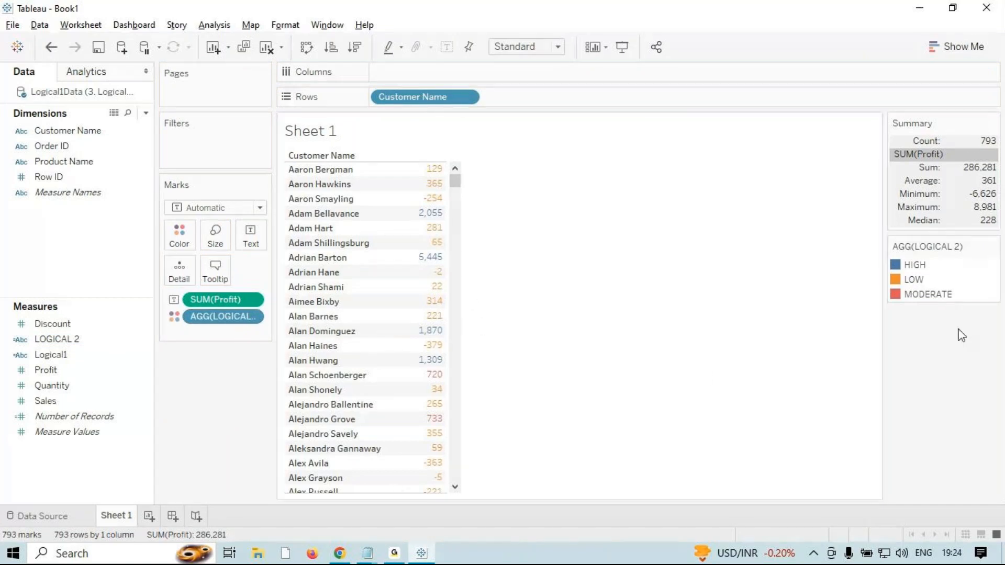
# - Highlight the MODERATE, LOW and HIGH categories in the color legend one after another and check the matching customers' profits
pyautogui.click(915, 295)
pyautogui.moveTo(454, 182); pyautogui.dragTo(450, 162)
pyautogui.click(916, 280)
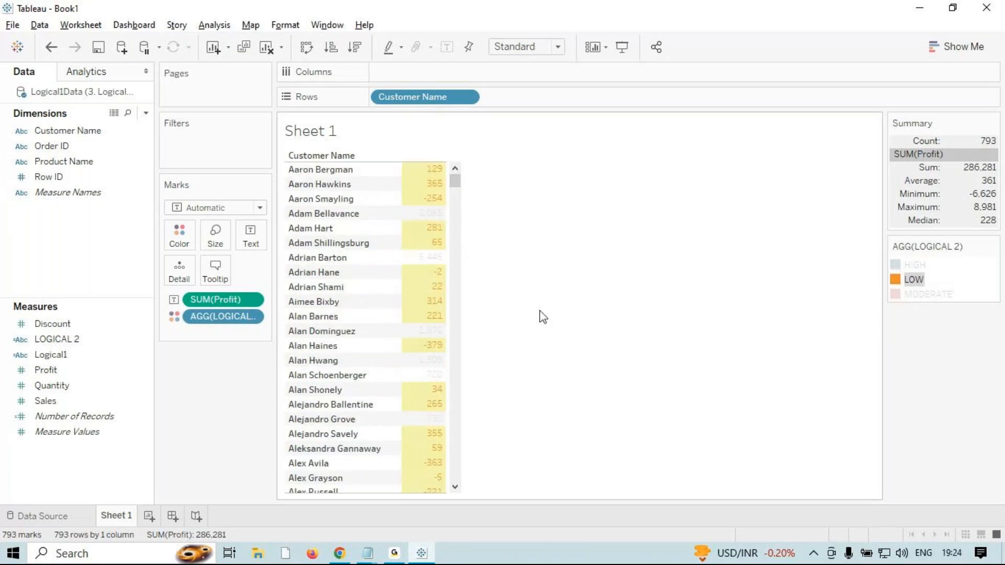
pyautogui.moveTo(455, 181); pyautogui.dragTo(466, 148)
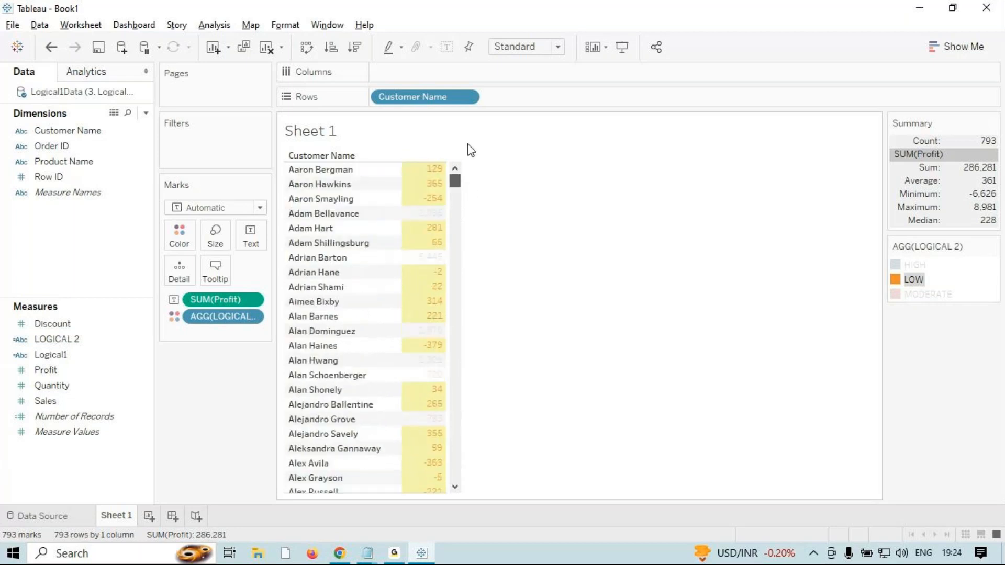
pyautogui.click(913, 264)
pyautogui.moveTo(454, 183)
pyautogui.mouseDown()
pyautogui.moveTo(437, 440)
pyautogui.moveTo(473, 176)
pyautogui.mouseUp()
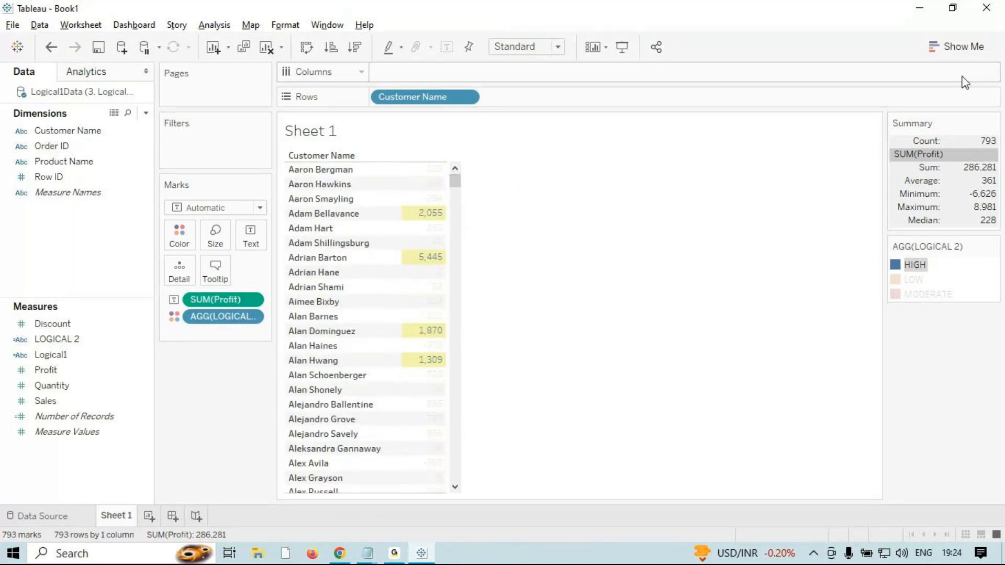
# - Convert the profit-by-customer table into a horizontal bar chart
pyautogui.click(963, 46)
pyautogui.click(884, 166)
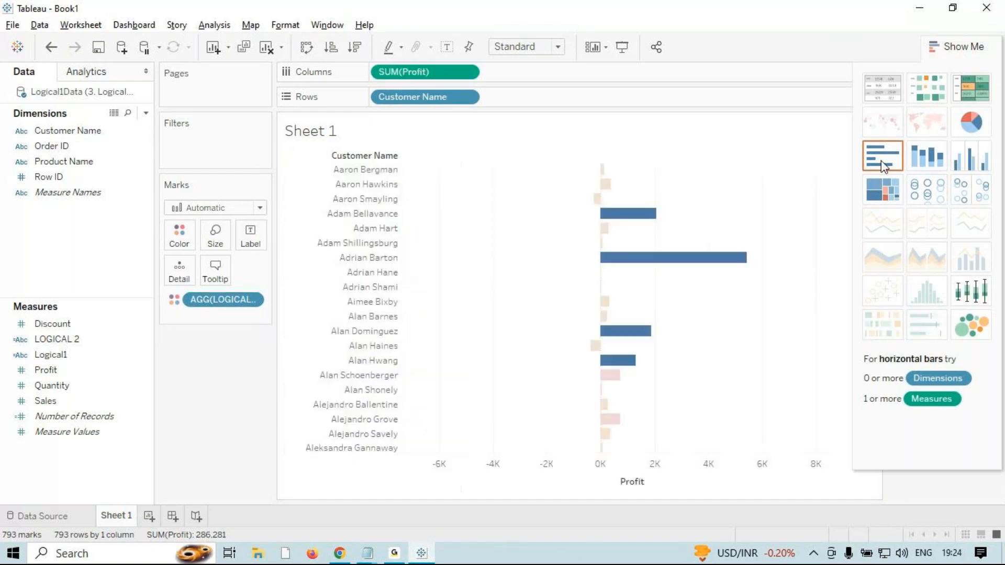
pyautogui.scroll(-4, 757, 385)
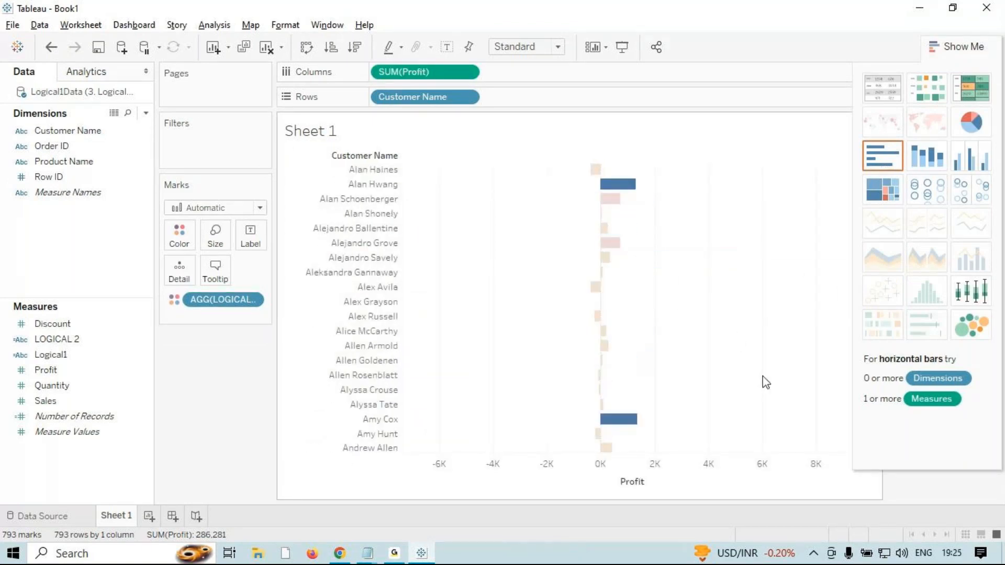
# - Try the treemap, stacked bars and side-by-side bars for the same data, and return to horizontal bars
pyautogui.click(883, 199)
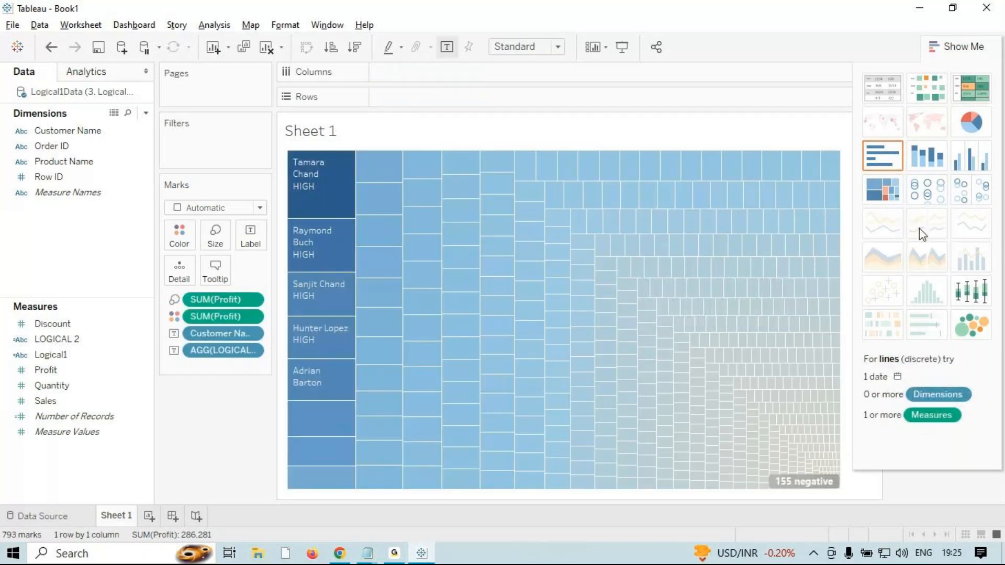
pyautogui.click(879, 151)
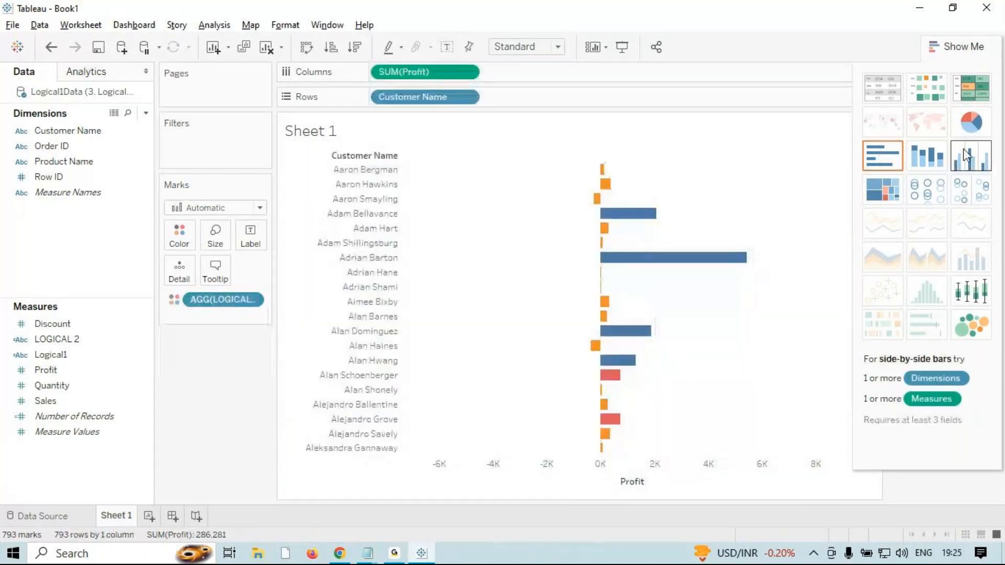
pyautogui.click(967, 154)
pyautogui.click(924, 159)
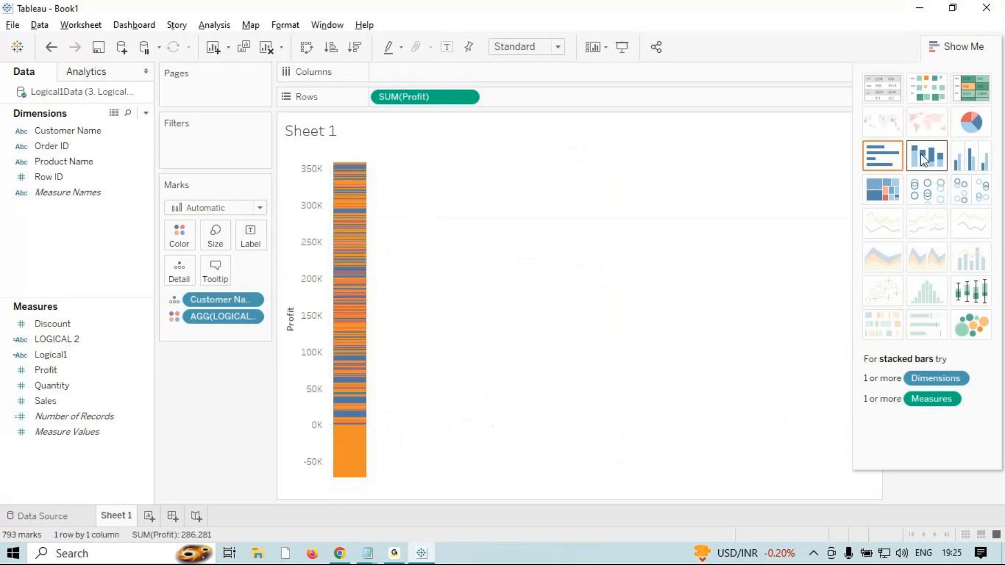
pyautogui.click(971, 157)
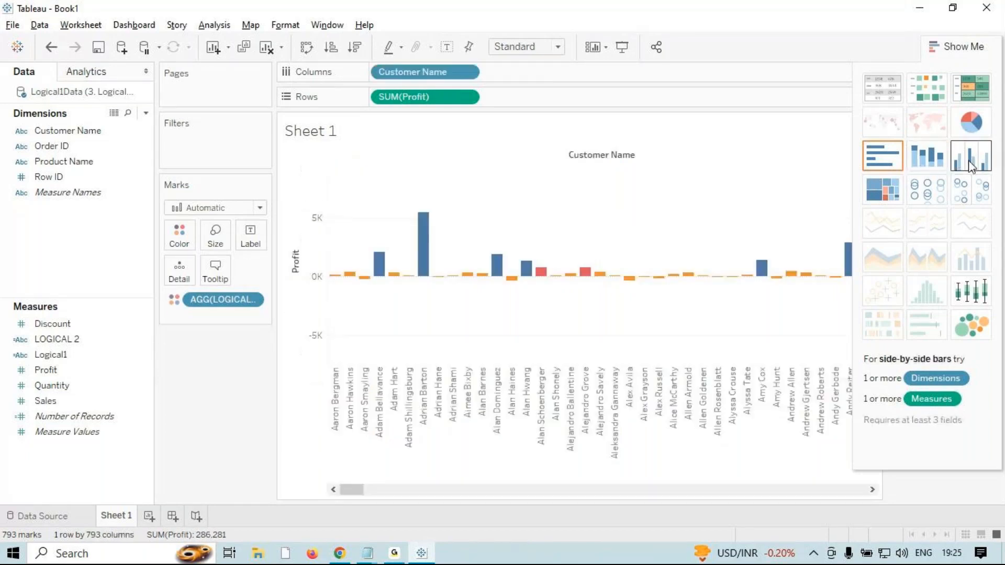
pyautogui.click(870, 165)
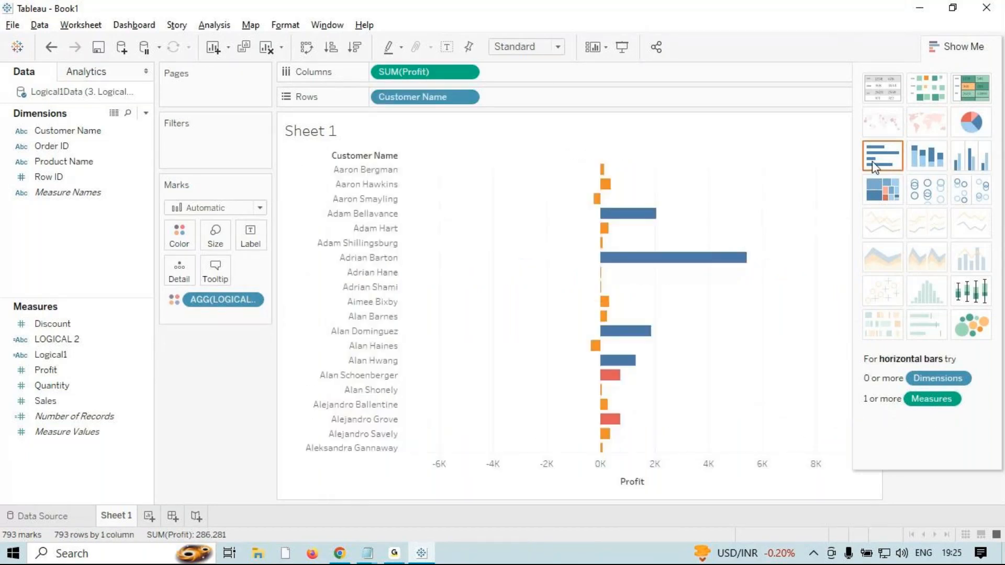
# - Look through the customers' profit bars colored by LOGICAL 2
pyautogui.scroll(-5, 657, 356)
pyautogui.scroll(5, 661, 361)
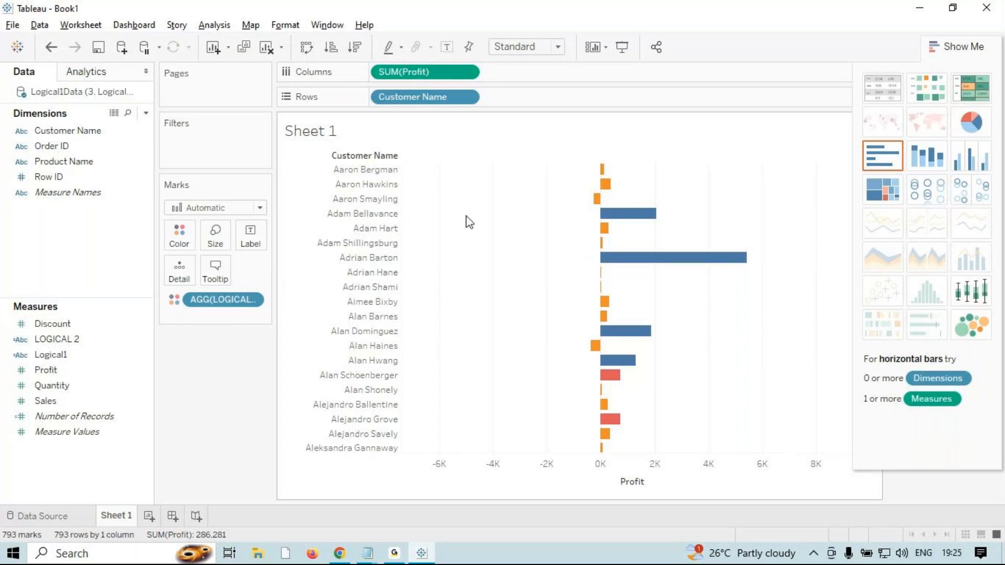
pyautogui.scroll(-3, 666, 331)
pyautogui.scroll(-8, 663, 332)
pyautogui.scroll(12, 667, 323)
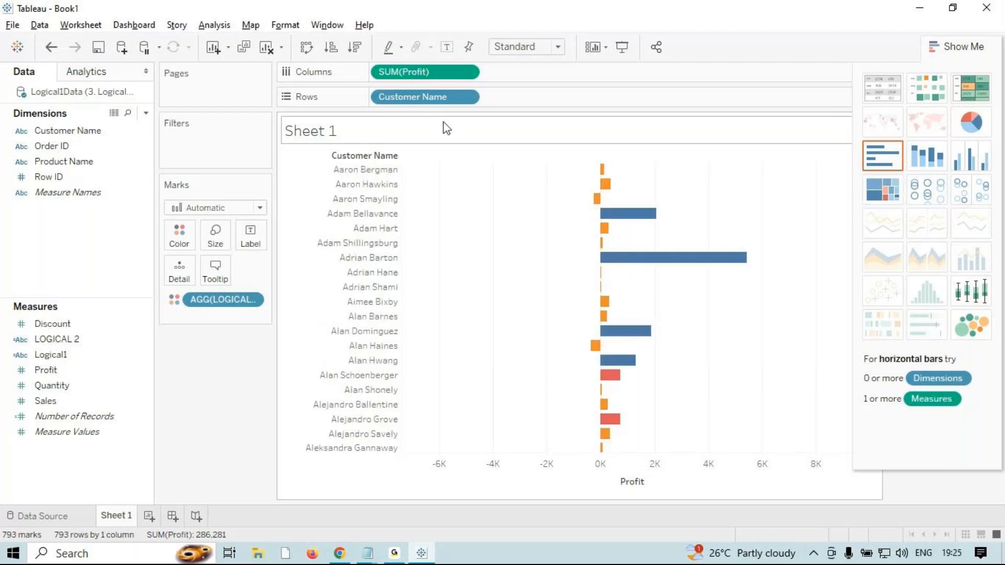
# - Replace the sheet name in the chart title with "lOGICAL 2"
pyautogui.doubleClick(353, 134)
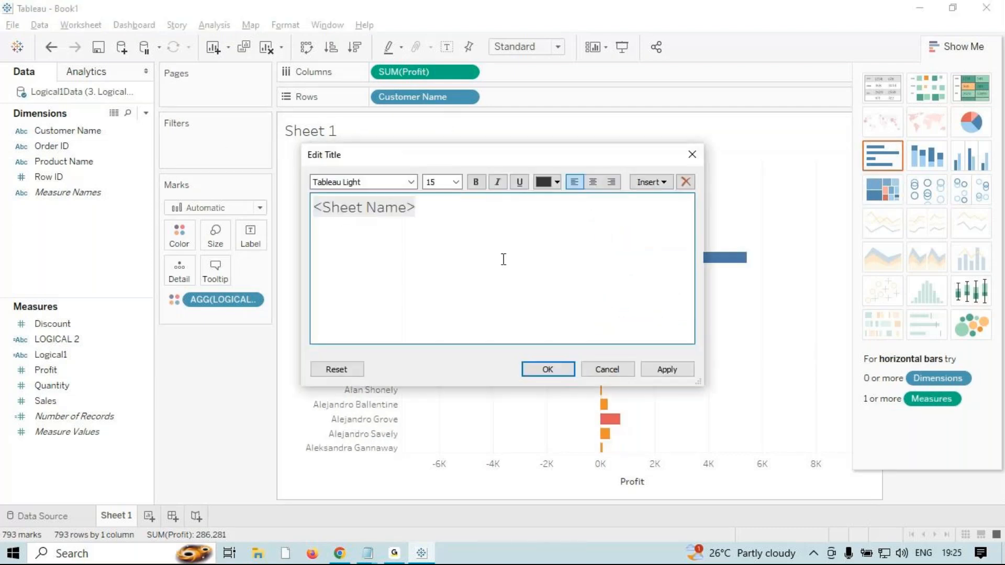
pyautogui.hotkey('ctrl', 'a')
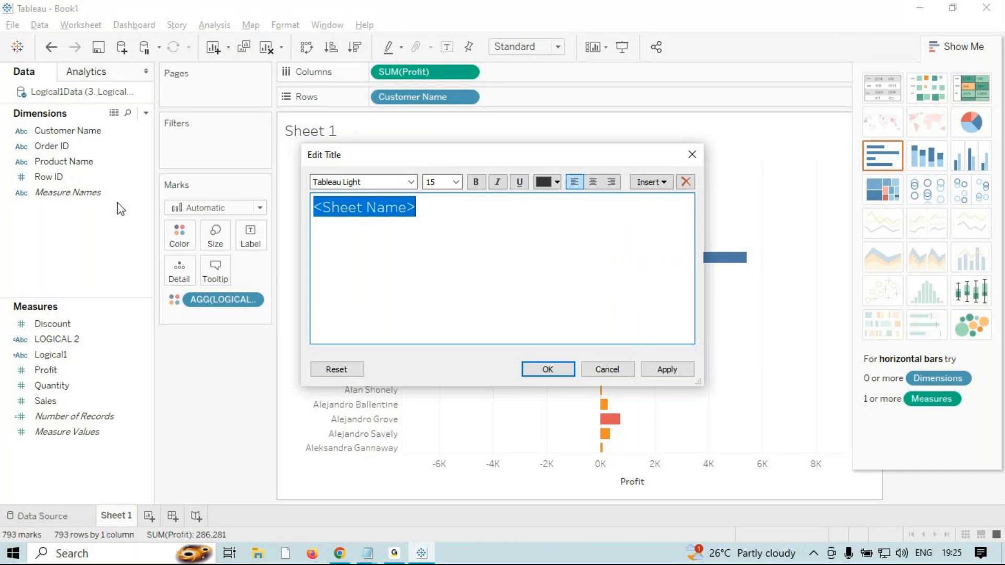
pyautogui.write('lOGICAL 2')
pyautogui.click(662, 366)
pyautogui.click(548, 368)
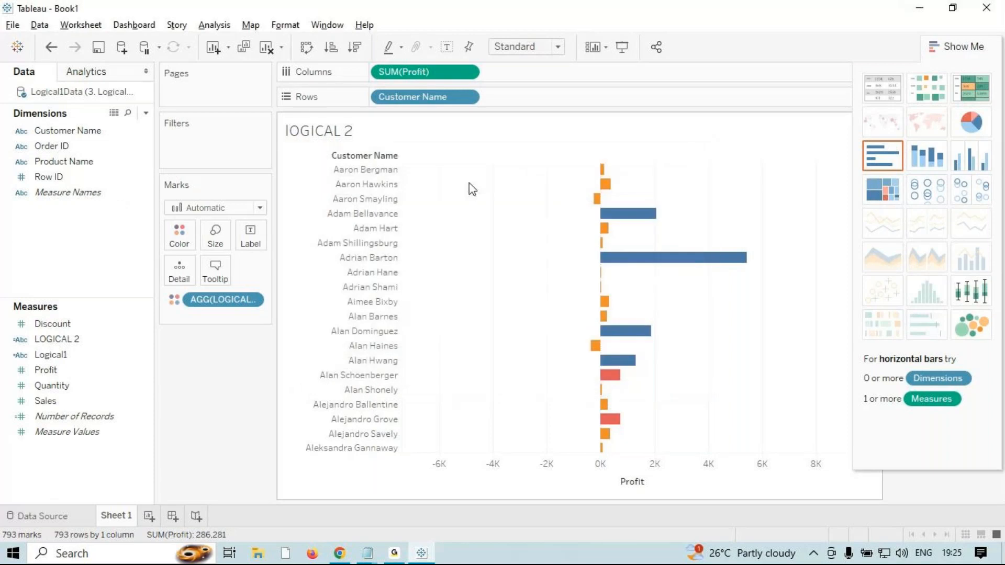
# - Center-align the chart title
pyautogui.doubleClick(435, 134)
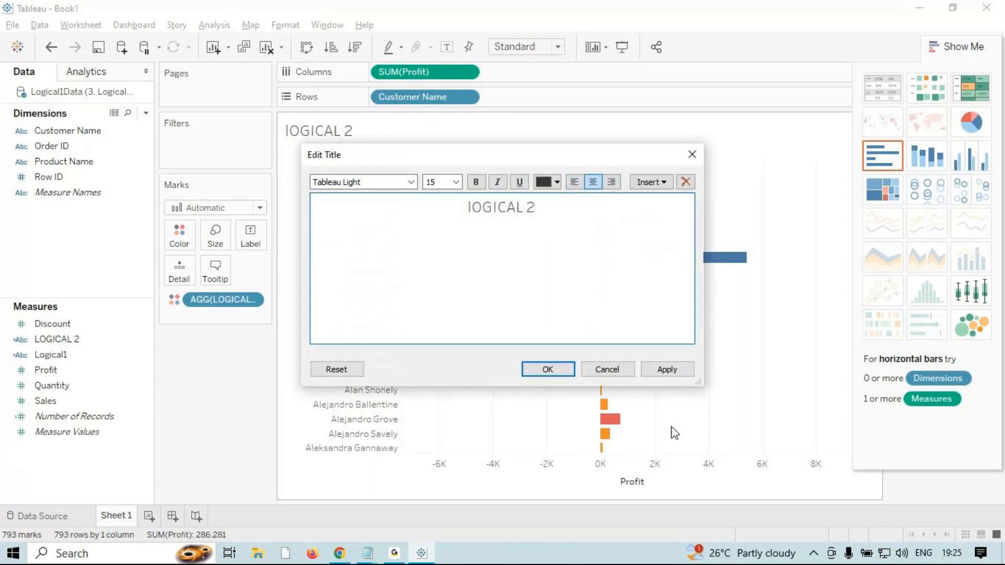
pyautogui.click(664, 369)
pyautogui.click(549, 369)
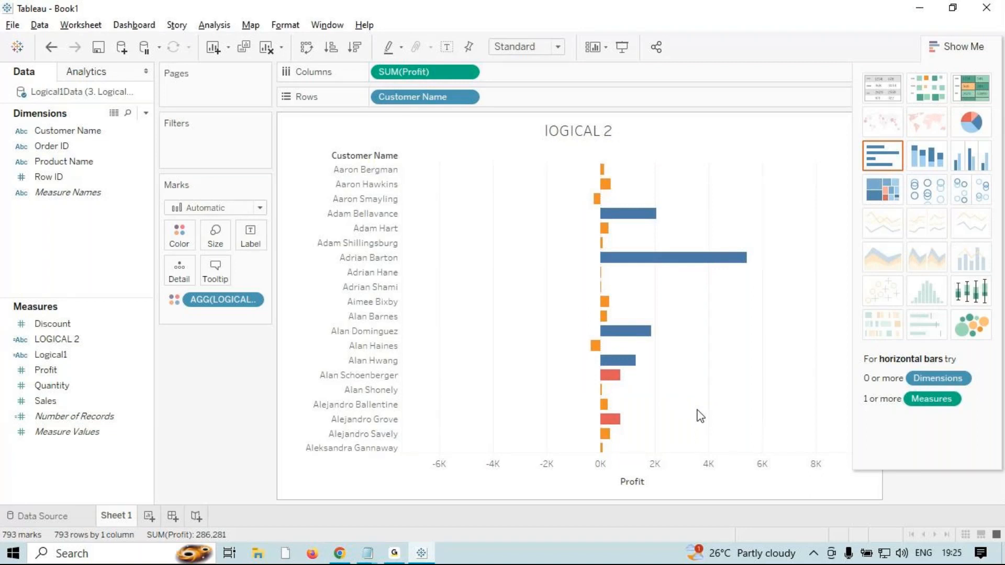
# - Edit the LOGICAL 2 calculation so that LOW applies when SUM([Profit])<1, and apply the change
pyautogui.moveTo(595, 349)
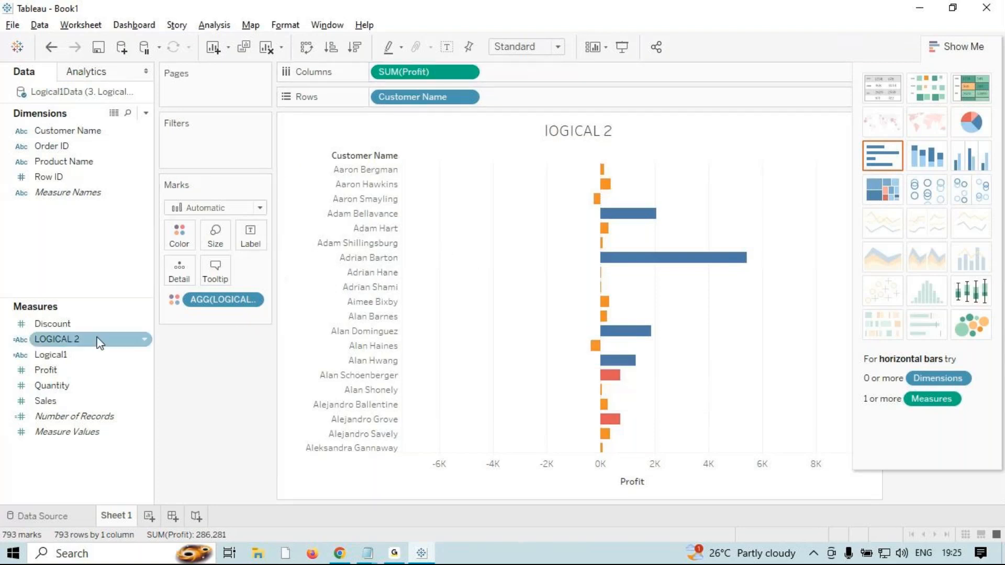
pyautogui.rightClick(67, 343)
pyautogui.click(118, 105)
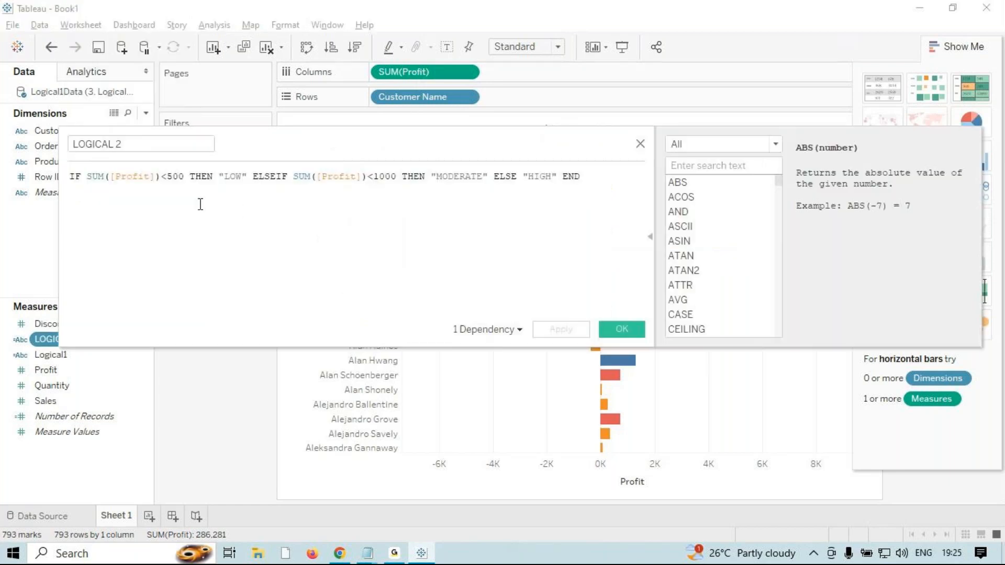
pyautogui.click(185, 178)
pyautogui.moveTo(186, 178); pyautogui.dragTo(171, 179)
pyautogui.press('BackSpace')
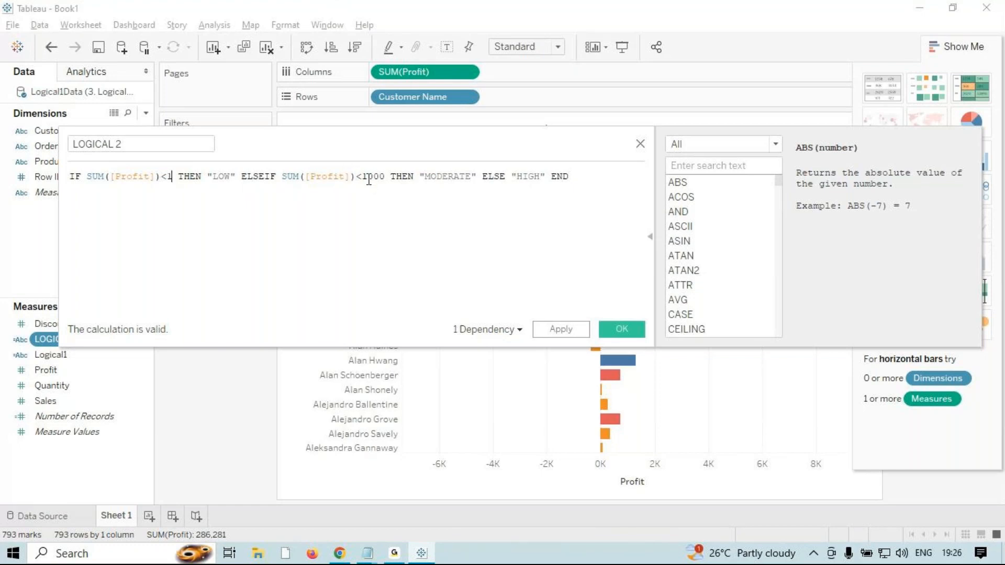
pyautogui.click(560, 335)
pyautogui.click(630, 330)
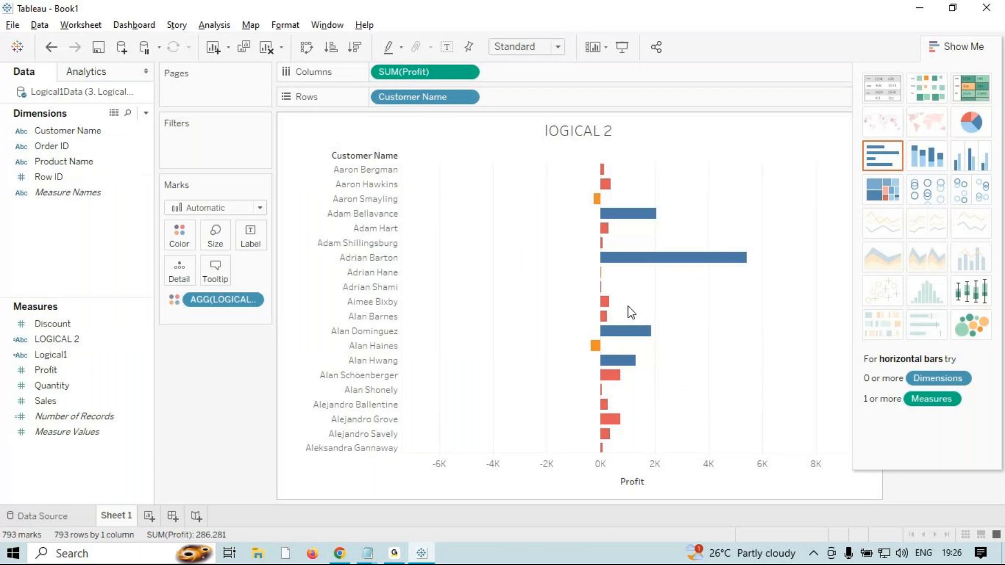
# - Look through the recolored customer bars and check the profit and LOGICAL 2 category of individual customers
pyautogui.scroll(-8, 615, 306)
pyautogui.scroll(-2, 606, 303)
pyautogui.scroll(10, 597, 298)
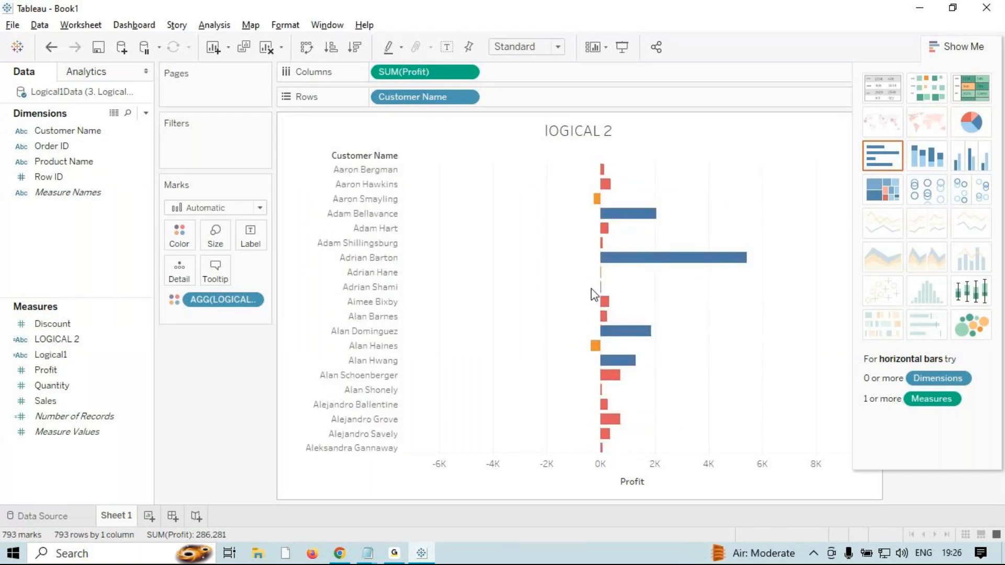
pyautogui.moveTo(598, 202)
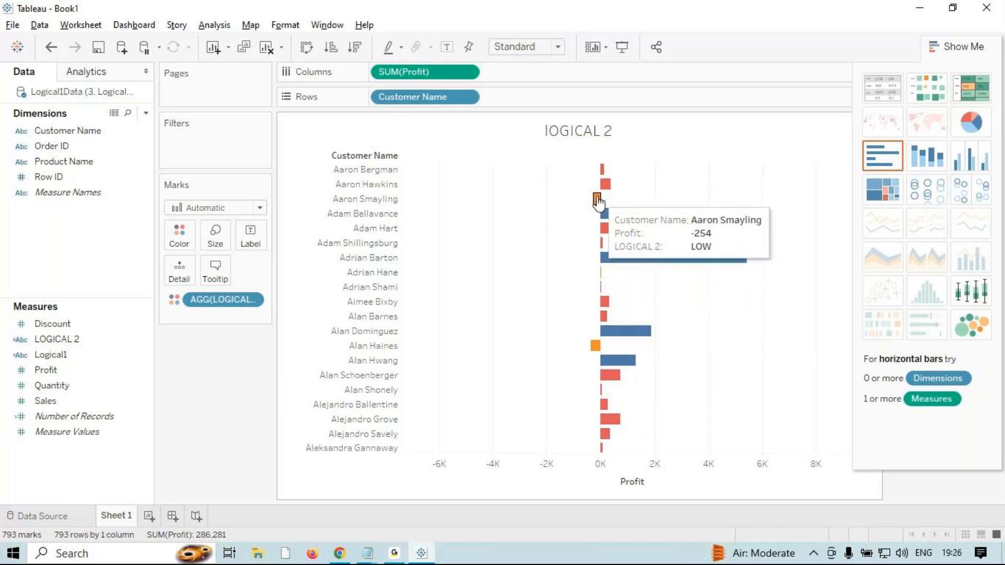
pyautogui.moveTo(631, 265)
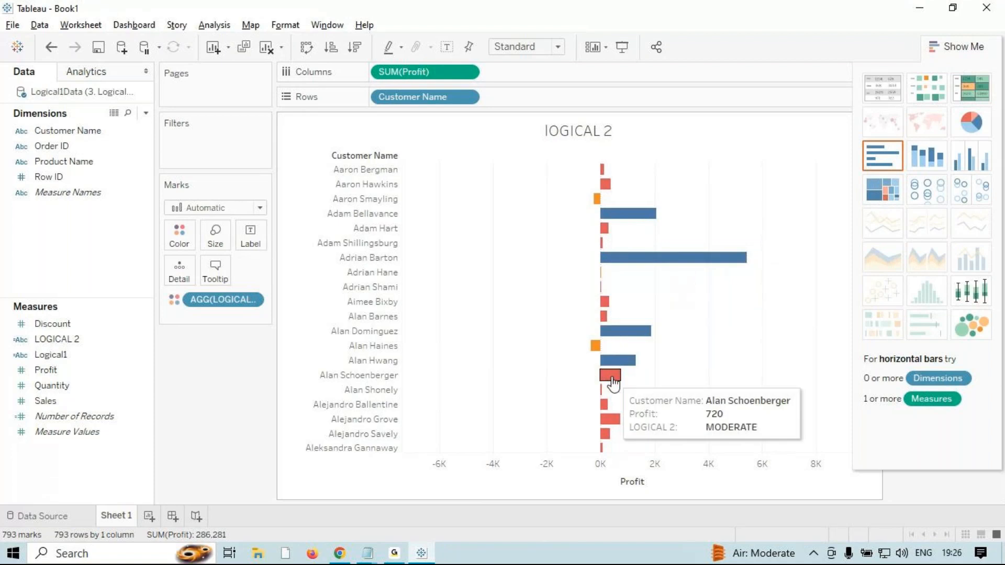
pyautogui.scroll(-3, 612, 401)
pyautogui.scroll(-3, 612, 400)
pyautogui.scroll(7, 613, 388)
pyautogui.moveTo(609, 370)
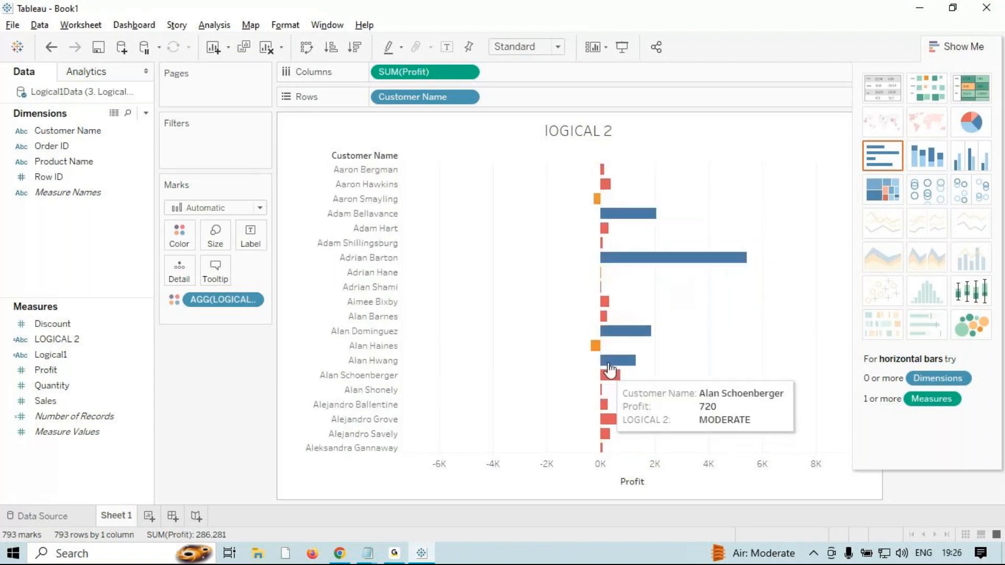
# - Hide the chart suggestions to reveal the summary and the LOGICAL 2 color legend
pyautogui.click(975, 52)
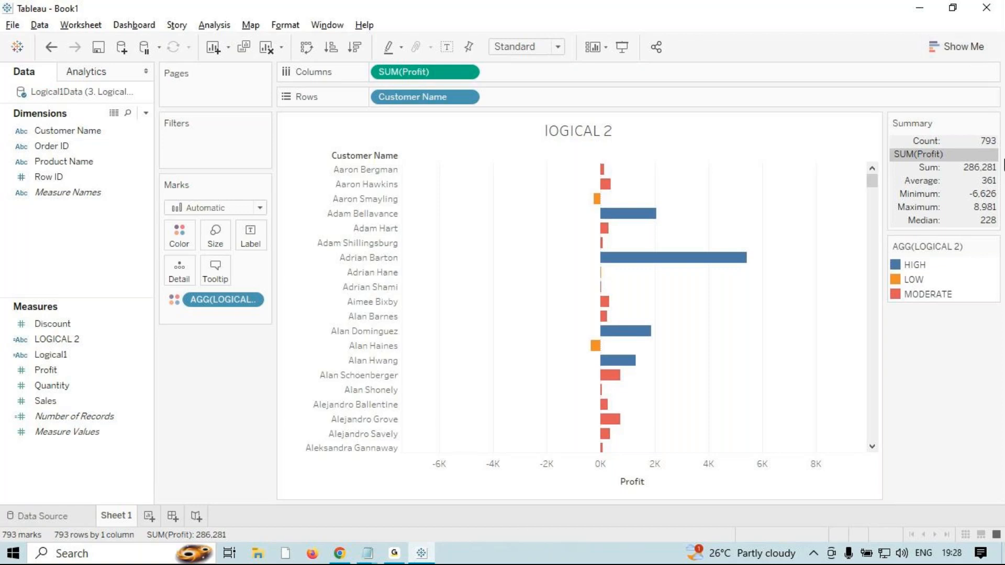
pyautogui.click(396, 553)
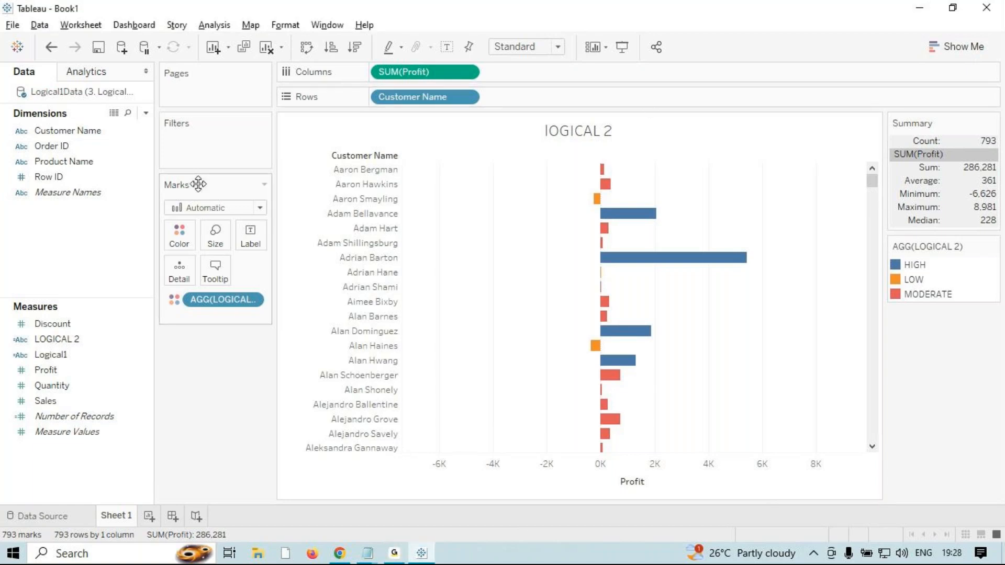
pyautogui.rightClick(425, 76)
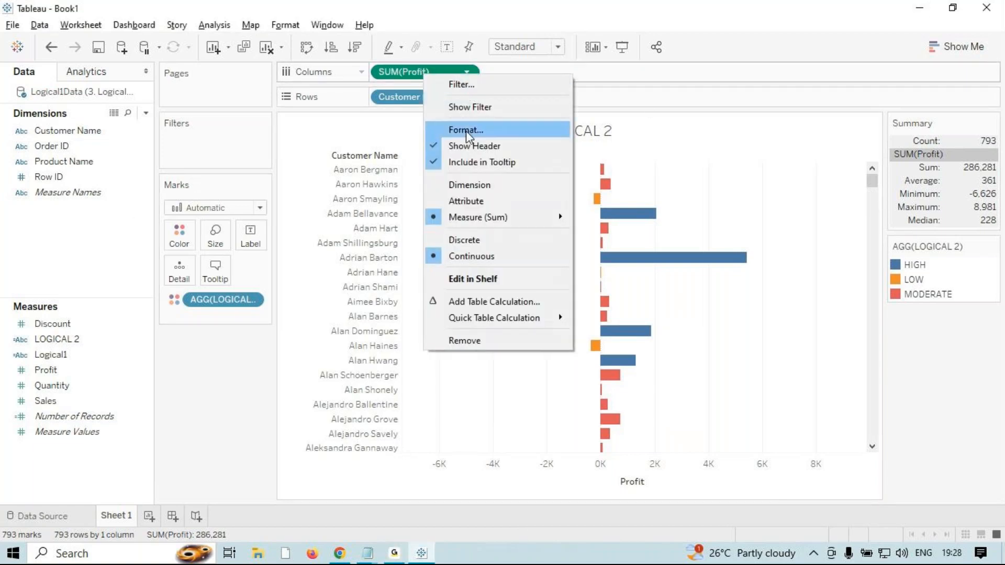
pyautogui.click(104, 278)
# - Review the formula of the LOGICAL 2 calculated field and close its editor
pyautogui.click(54, 337)
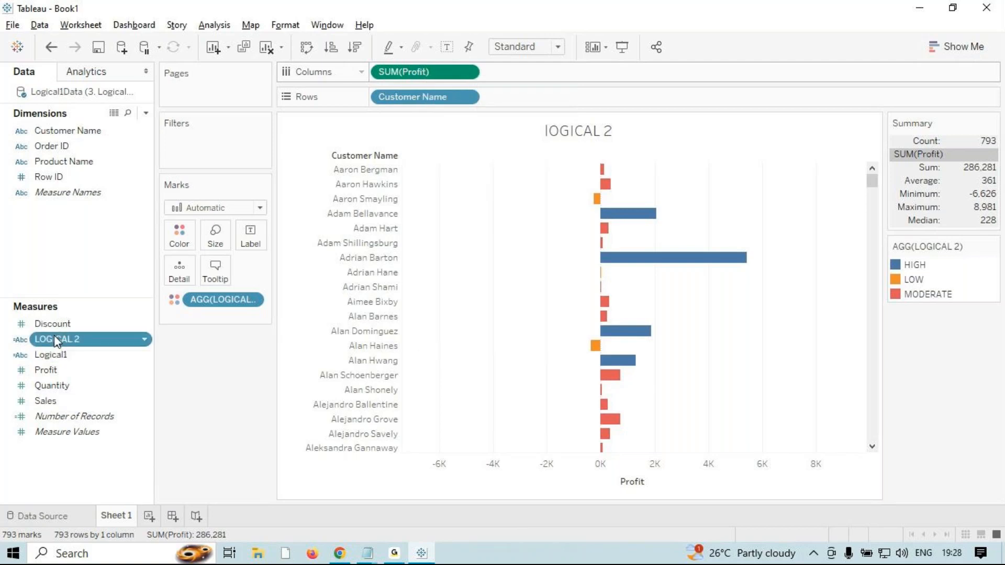
pyautogui.rightClick(54, 338)
pyautogui.click(107, 107)
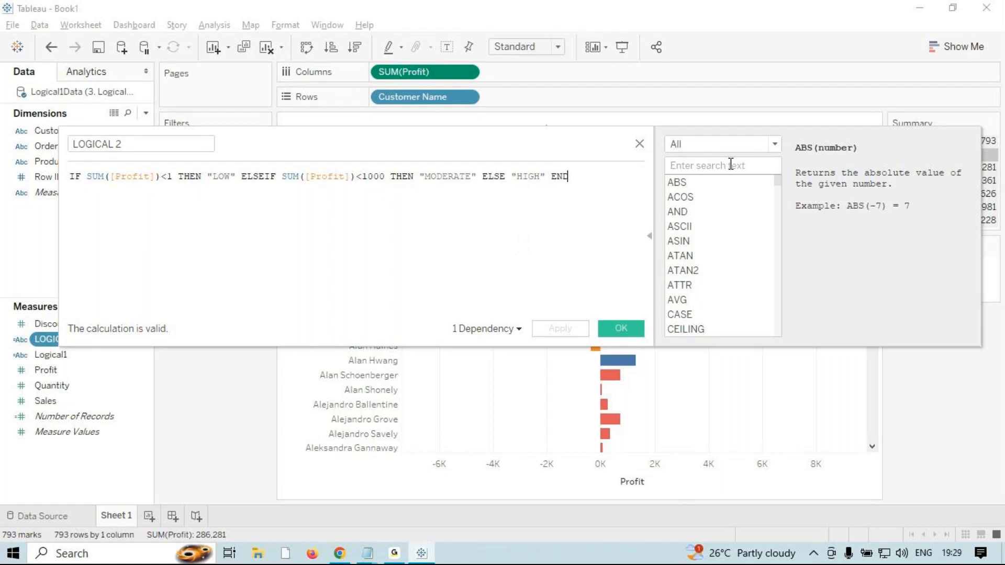
pyautogui.click(640, 145)
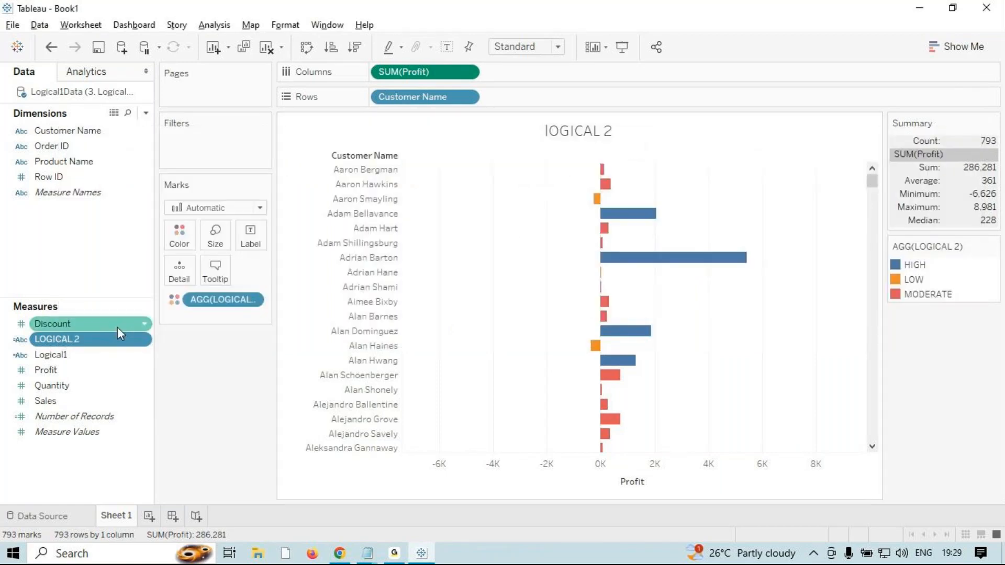
# - Try labeling the customer profit bars with their LOGICAL 2 category
pyautogui.moveTo(118, 339); pyautogui.dragTo(250, 236)
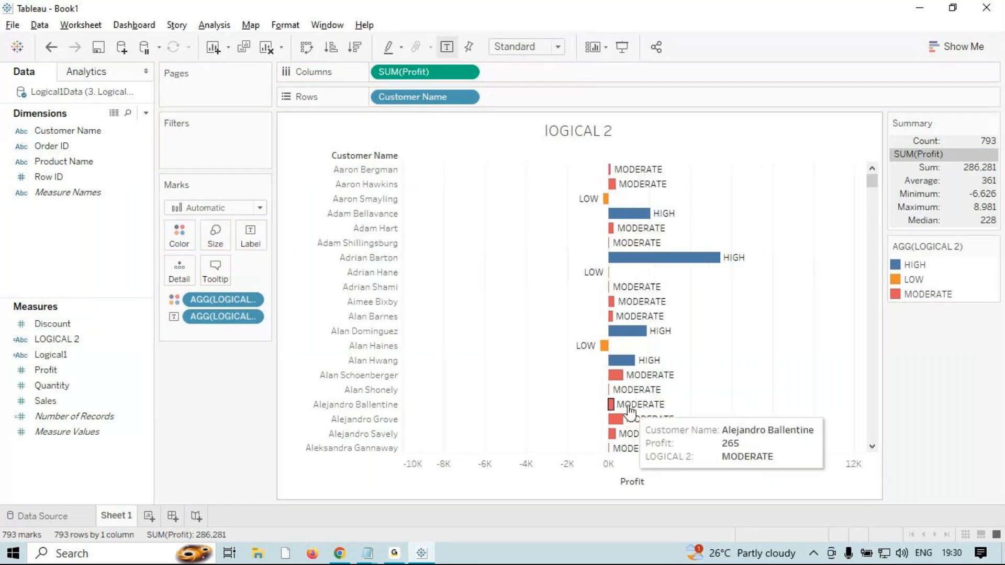
pyautogui.scroll(-4, 629, 414)
pyautogui.scroll(4, 624, 421)
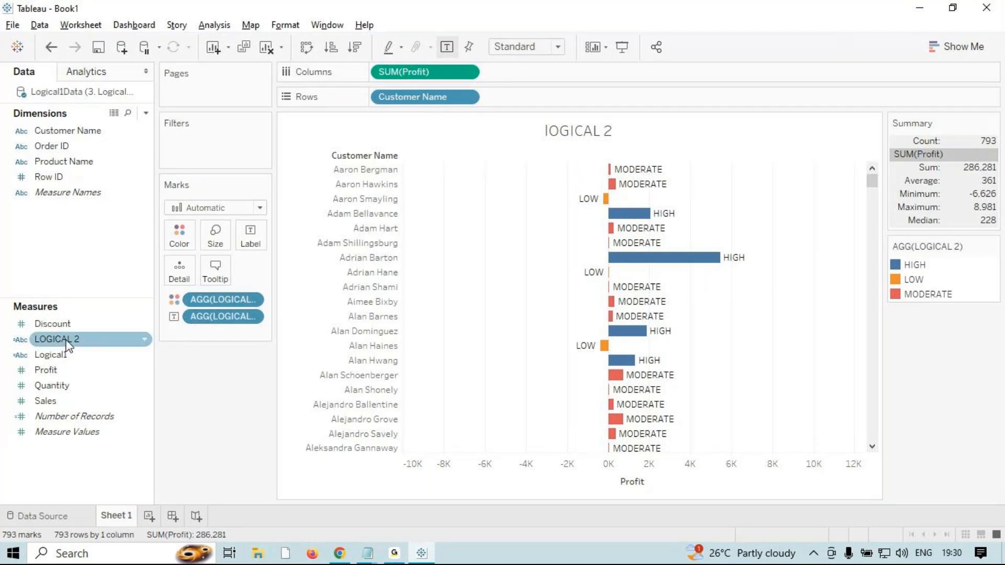
# - Replace the LOGICAL 2 bar labels with the Profit values and look through the labeled customers
pyautogui.moveTo(231, 320); pyautogui.dragTo(199, 403)
pyautogui.moveTo(45, 369); pyautogui.dragTo(250, 234)
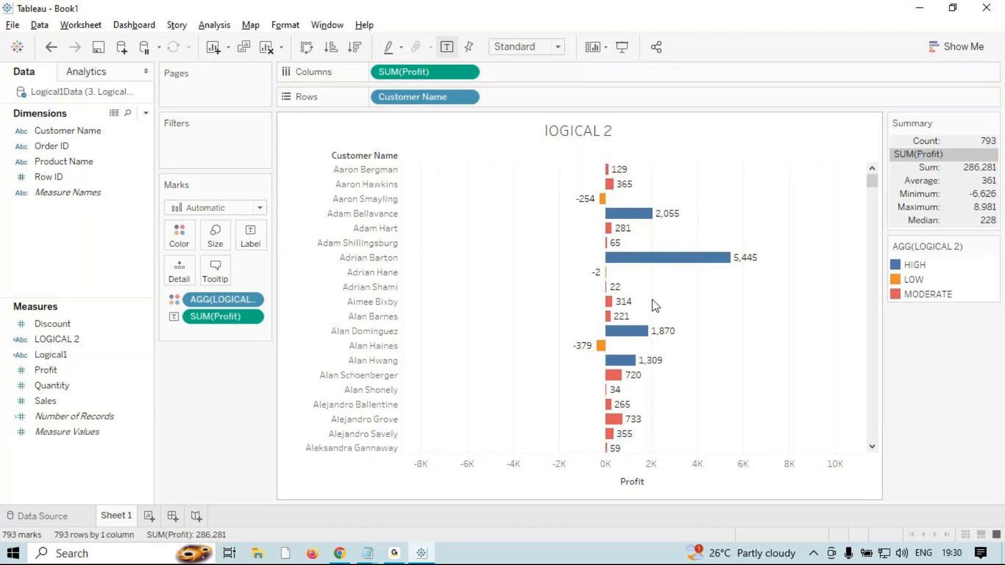
pyautogui.scroll(-8, 639, 356)
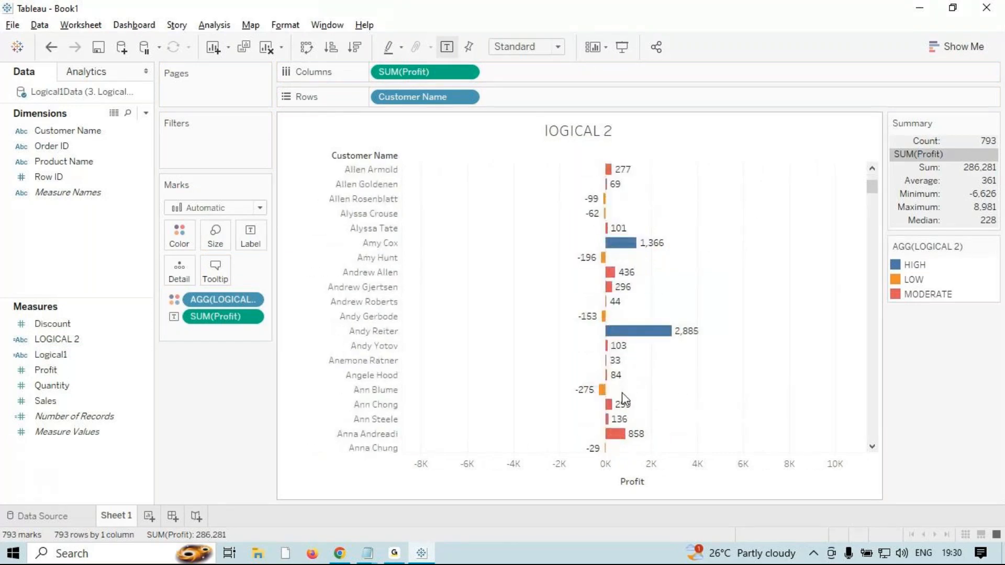
pyautogui.scroll(6, 623, 391)
pyautogui.scroll(2, 621, 390)
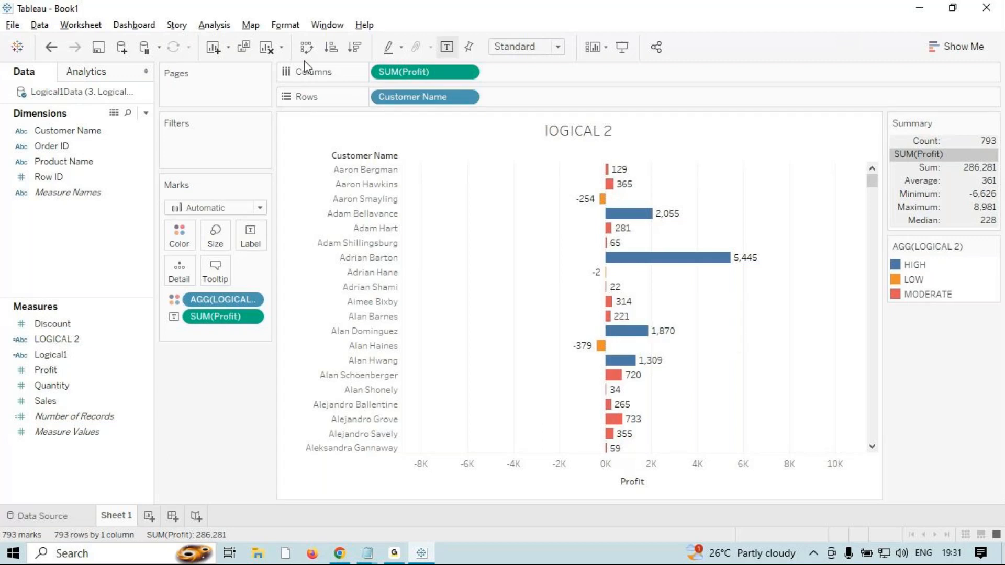
# - Clear the sheet and browse the Logical functions in a new calculated field without saving the field
pyautogui.click(264, 47)
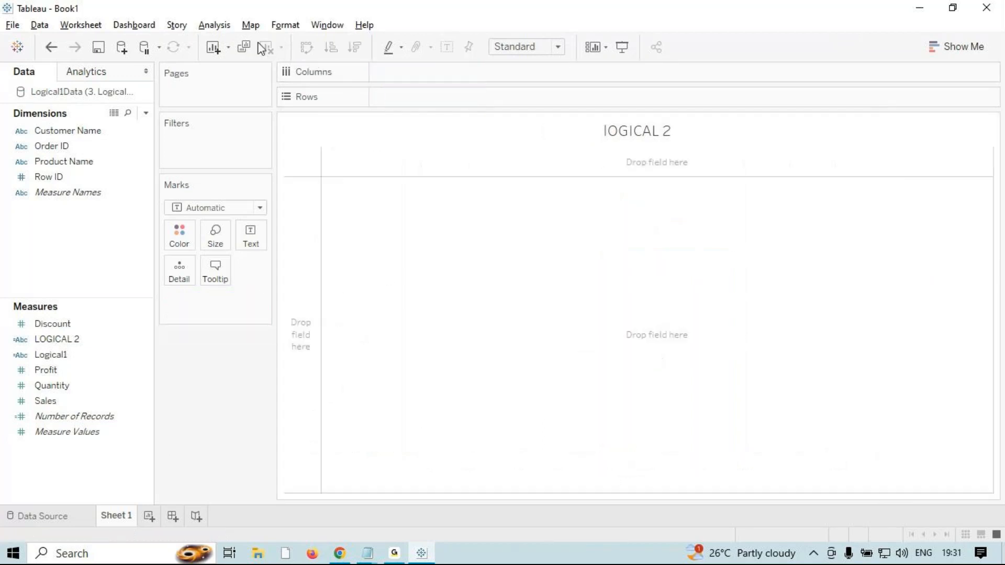
pyautogui.click(250, 25)
pyautogui.click(222, 30)
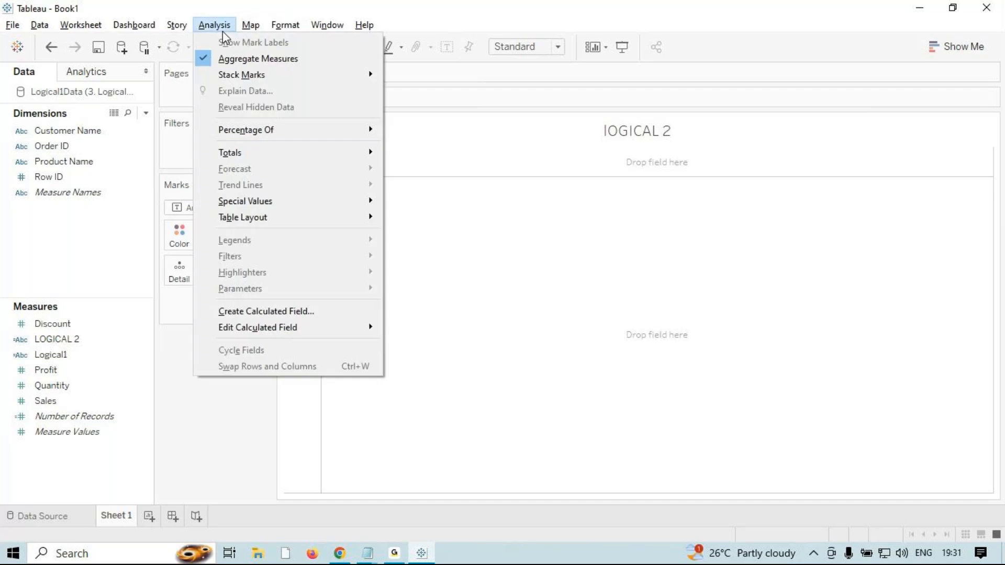
pyautogui.click(287, 311)
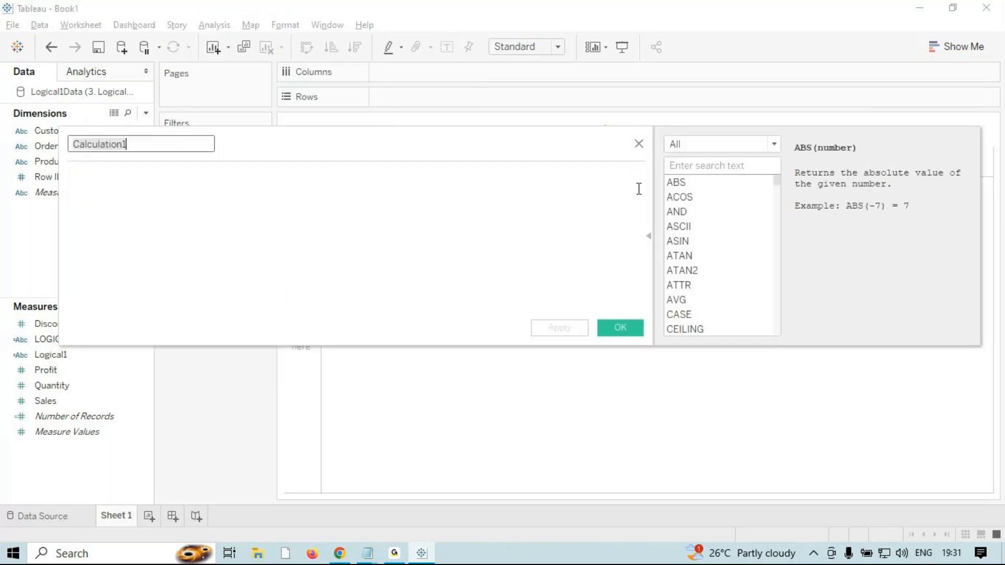
pyautogui.click(700, 143)
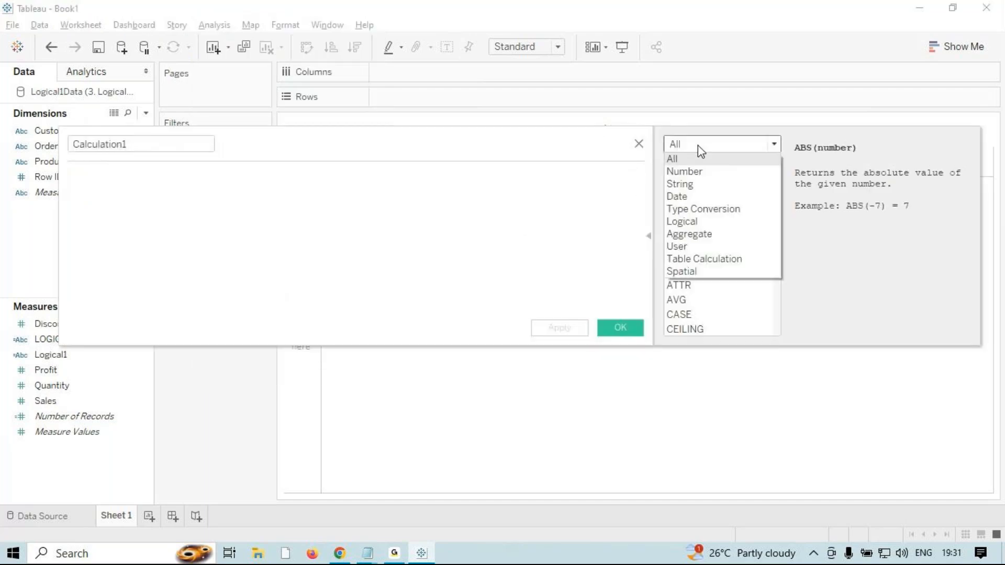
pyautogui.click(715, 222)
pyautogui.moveTo(778, 218); pyautogui.dragTo(770, 189)
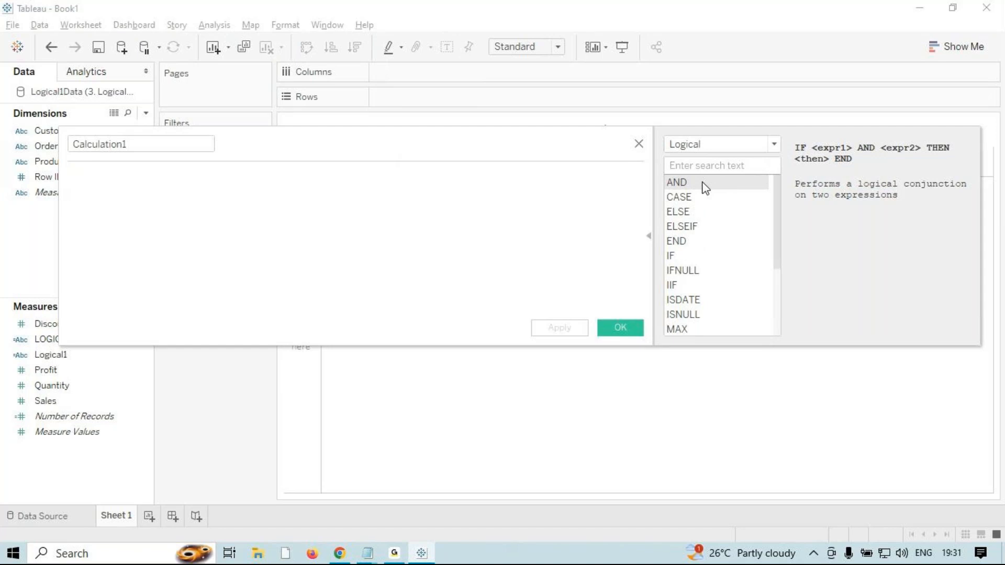
pyautogui.click(639, 145)
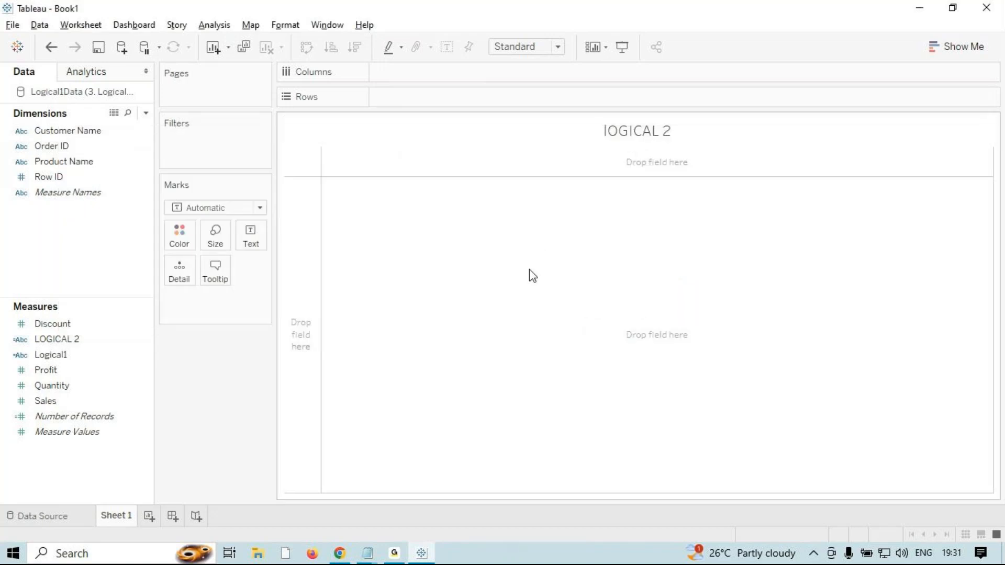
pyautogui.click(43, 401)
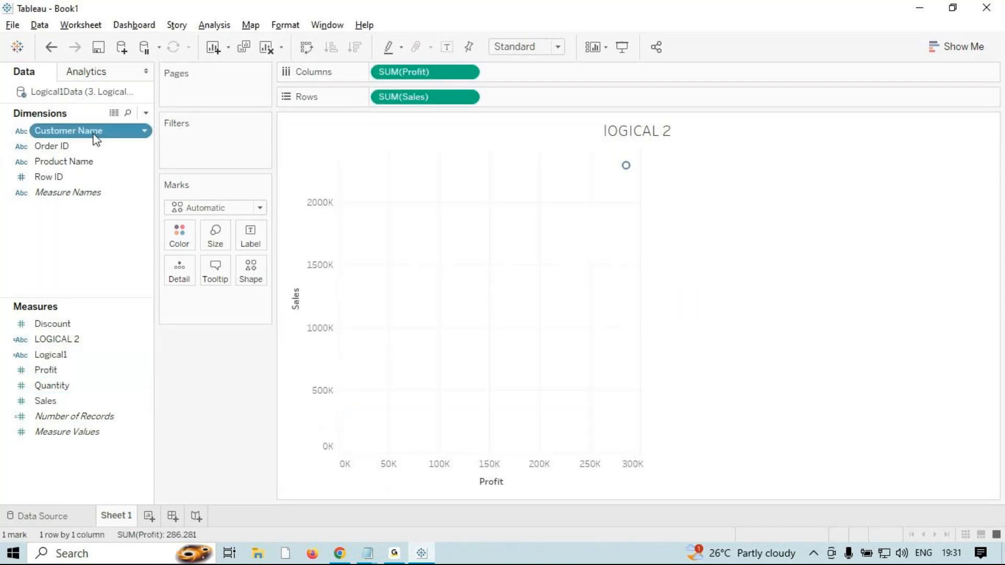
pyautogui.doubleClick(94, 134)
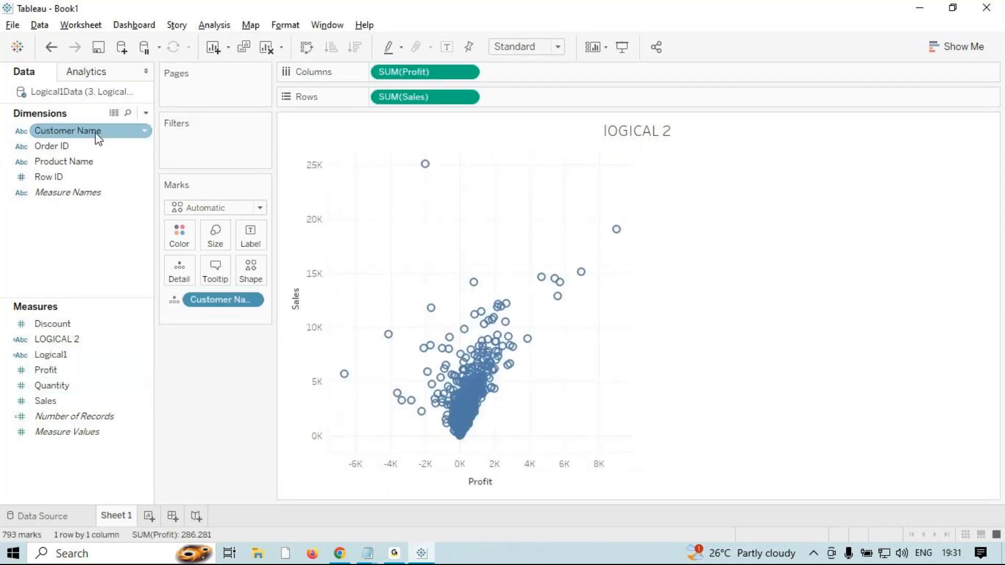
pyautogui.click(266, 47)
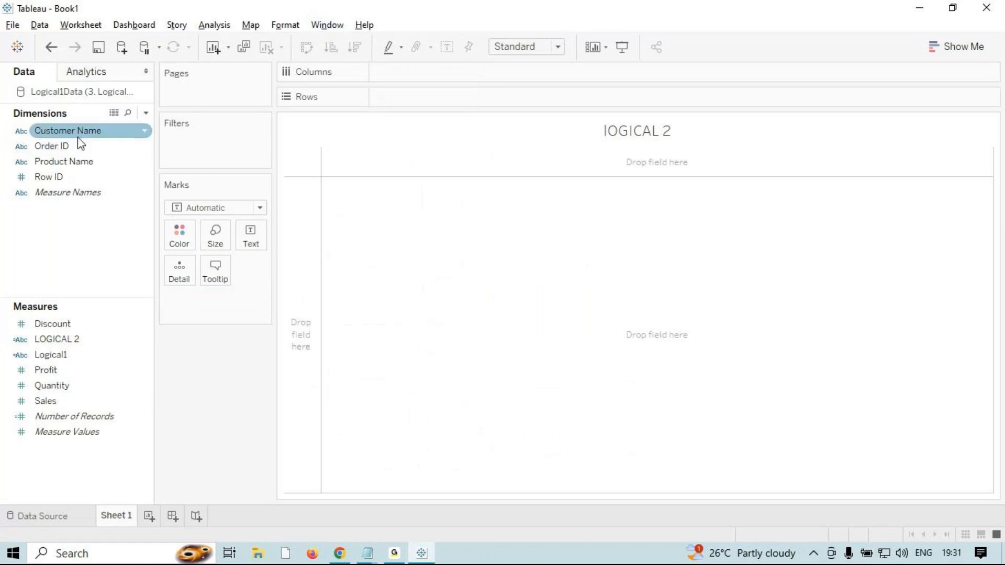
# - Build a text table of Sales and Profit by Customer Name, with the Sales column placed before Profit
pyautogui.doubleClick(80, 135)
pyautogui.doubleClick(55, 370)
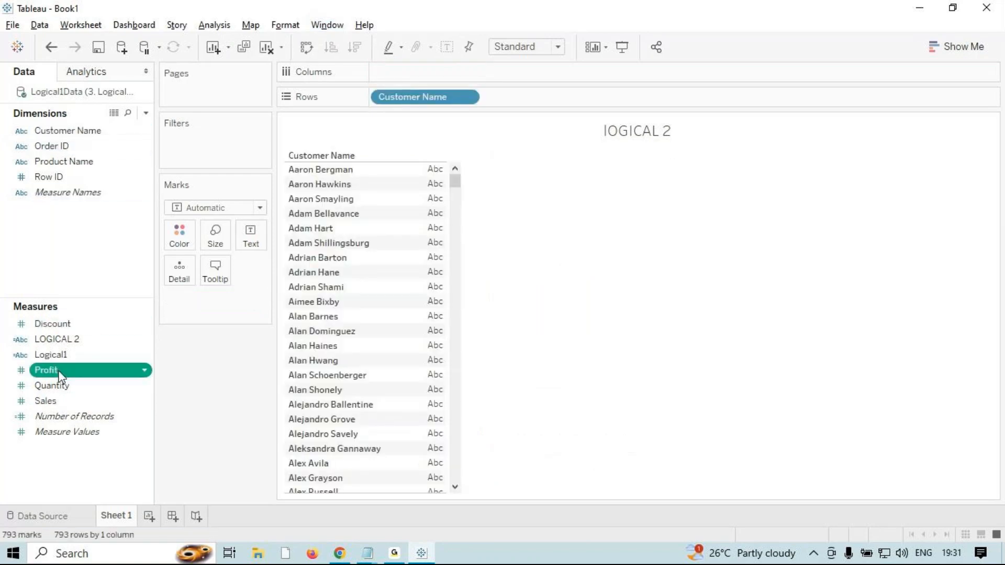
pyautogui.click(61, 400)
pyautogui.doubleClick(62, 400)
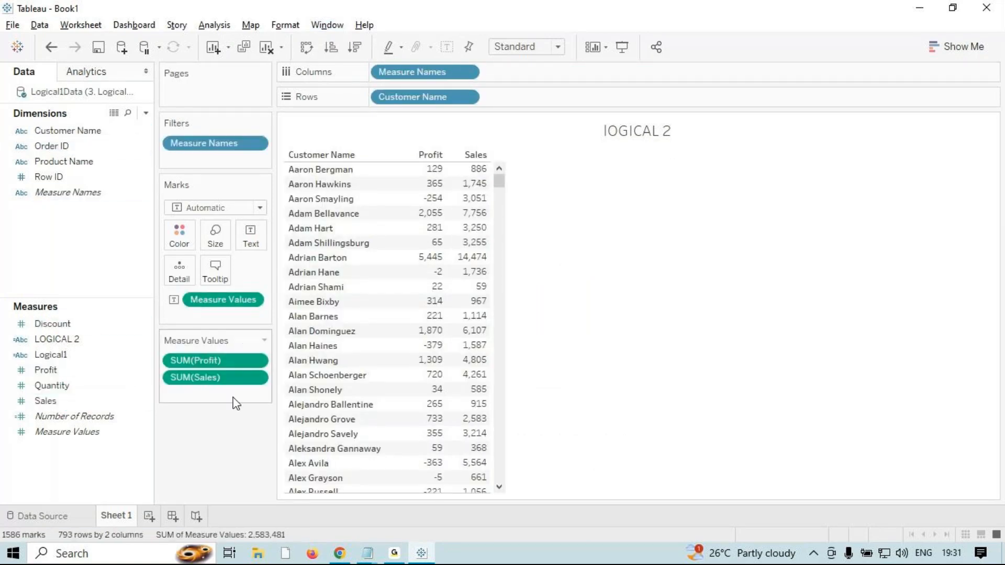
pyautogui.moveTo(231, 359); pyautogui.dragTo(227, 387)
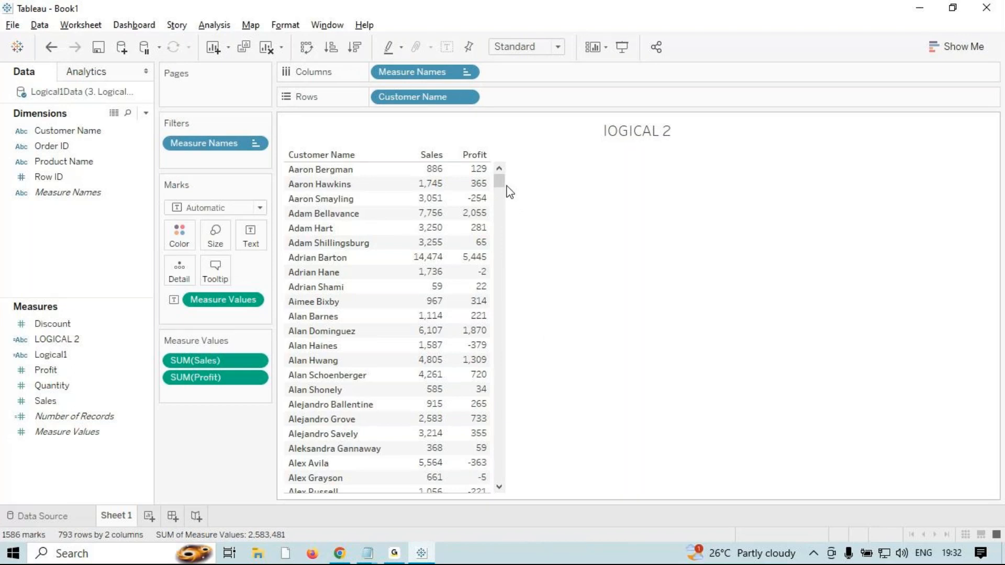
# - Switch to the Notepad notes and begin a new condition line reading "IF SALES AND PROFIT" below the existing rules
pyautogui.click(373, 559)
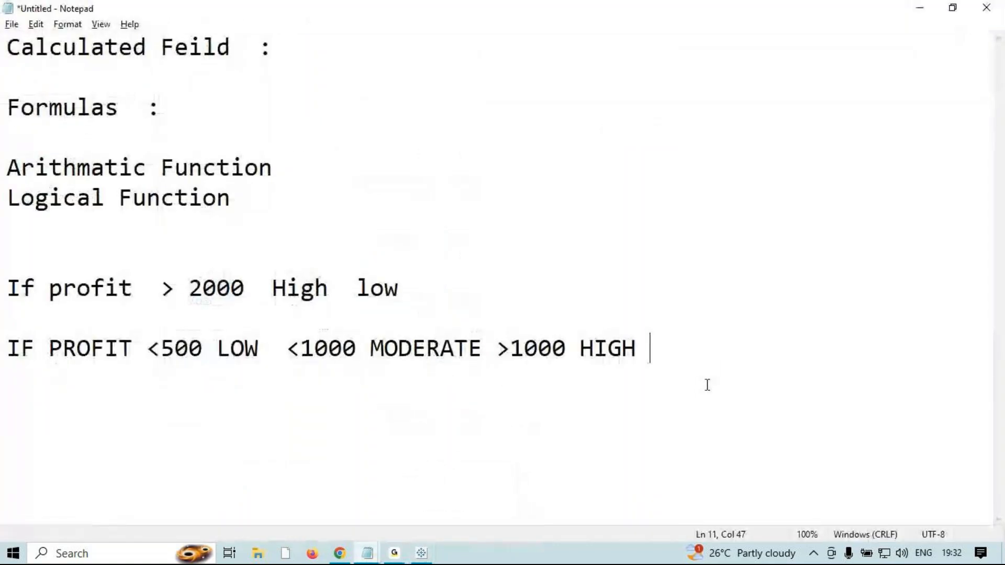
pyautogui.press('Return')
pyautogui.press('Return')
pyautogui.press('Return')
pyautogui.write('IF AND')
pyautogui.press('BackSpace')
pyautogui.press('BackSpace')
pyautogui.press('BackSpace')
pyautogui.press('BackSpace')
pyautogui.write('SAL')
pyautogui.press('BackSpace')
pyautogui.write('ES AND PROFIT ')
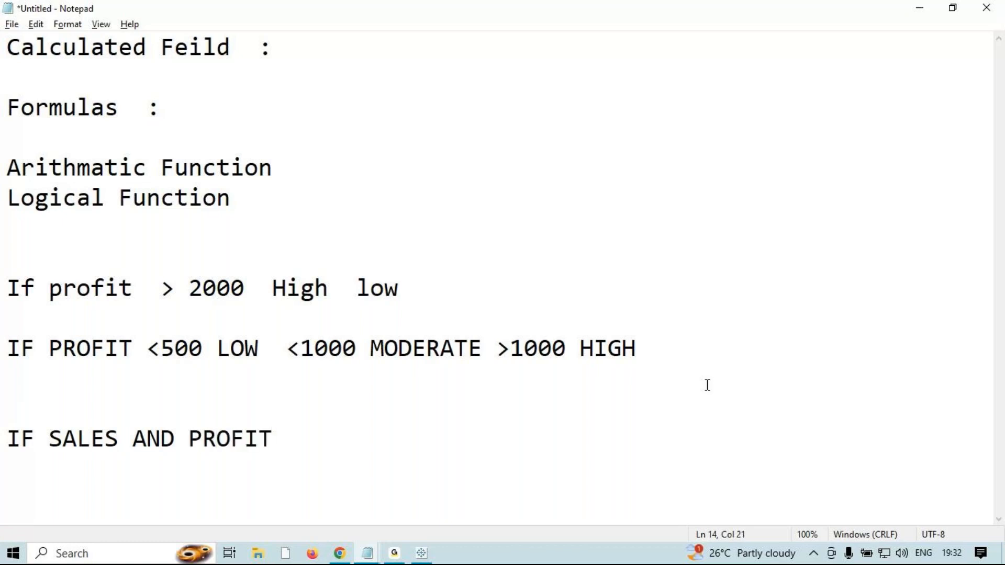
# - Continue the condition line with "BOTH ARE GREATER THAN 1000 THEN HIGH"
pyautogui.write('BOTH ARE GREAT')
pyautogui.press('BackSpace')
pyautogui.press('BackSpace')
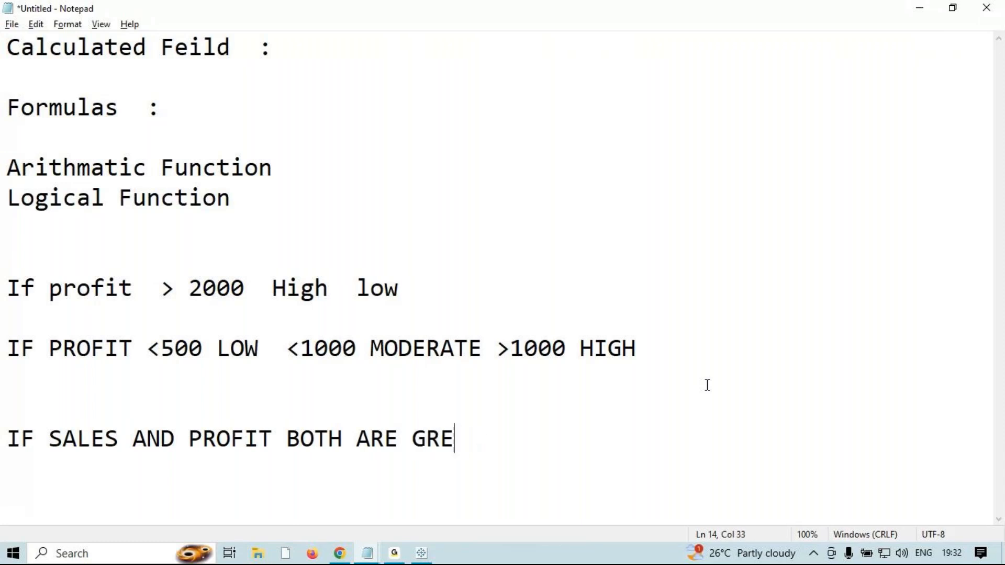
pyautogui.write('ATER TH')
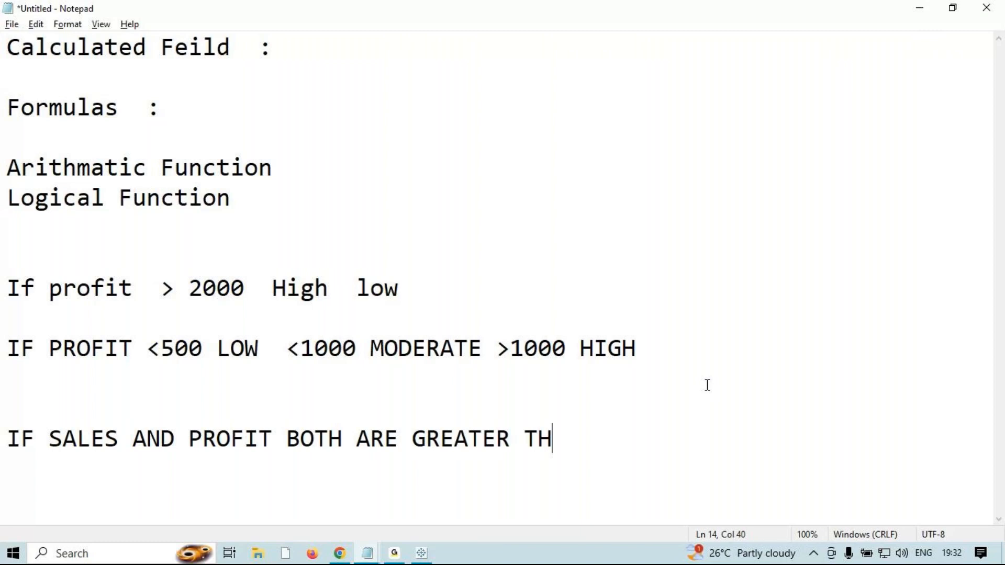
pyautogui.write('AN')
pyautogui.write(' 100')
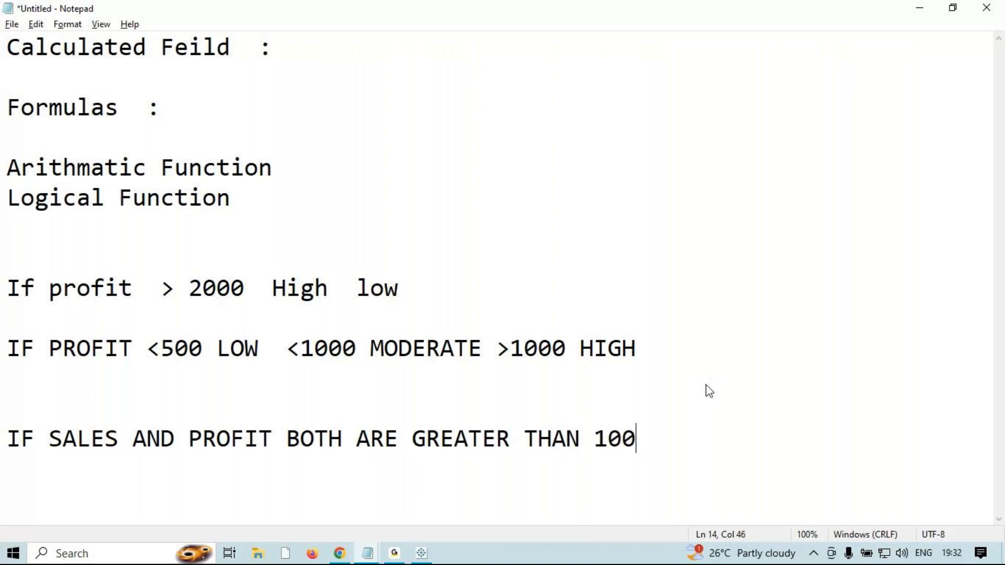
pyautogui.write('0 THEN')
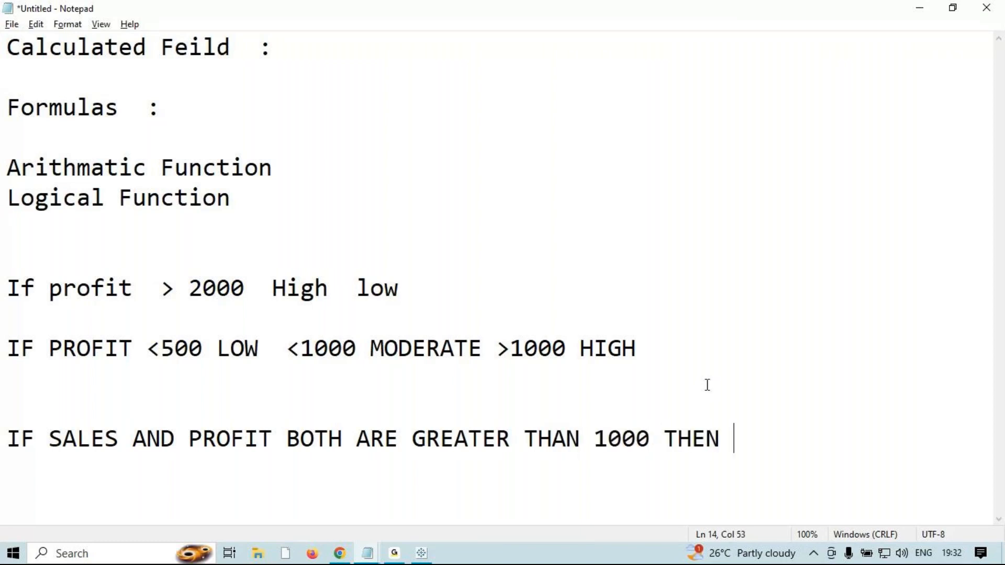
pyautogui.write('HIGH')
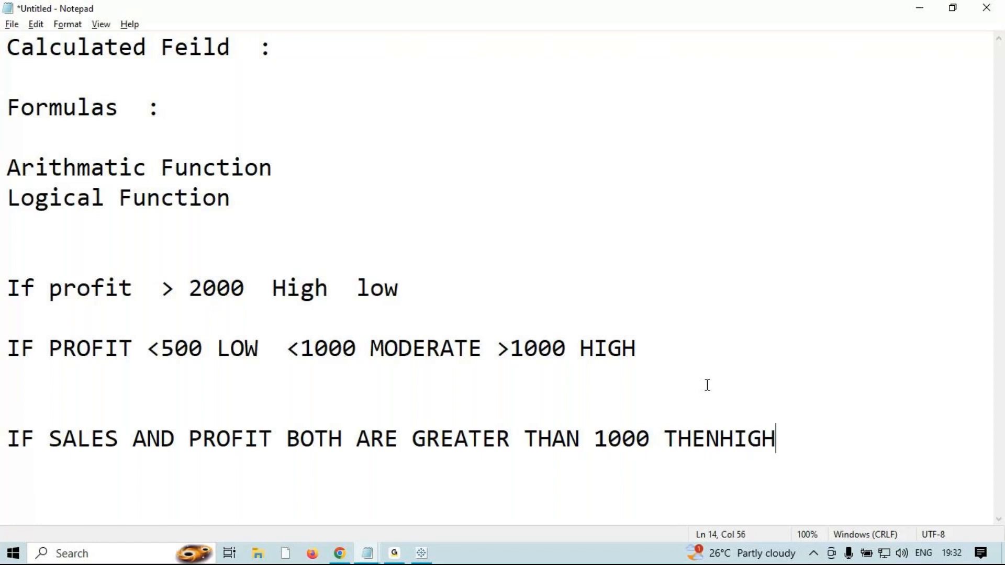
pyautogui.press('BackSpace')
pyautogui.press('BackSpace')
pyautogui.press('BackSpace')
pyautogui.press('BackSpace')
pyautogui.write('HIGH')
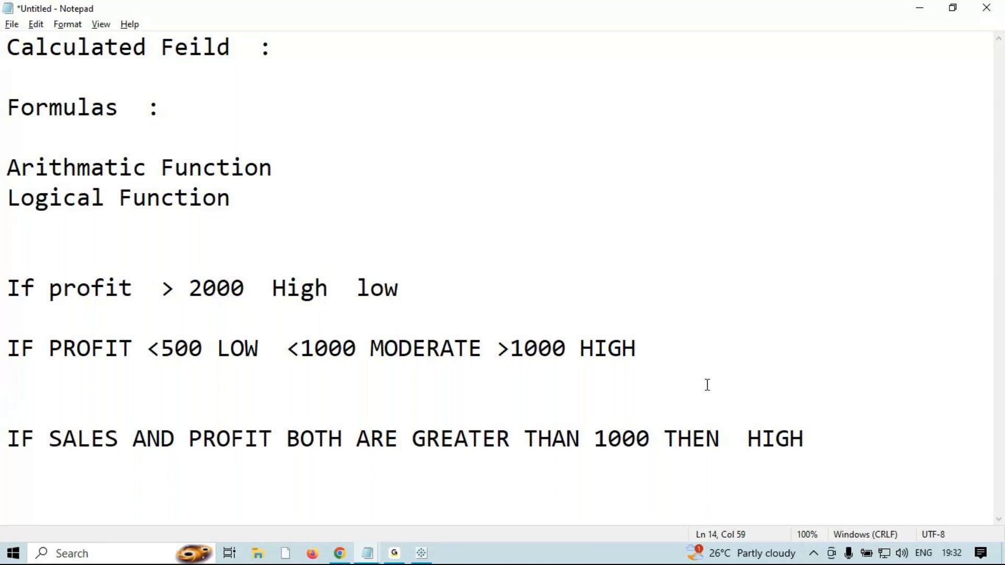
# - Check the Tableau customer table, then append "ELSE LOW" to the condition note and begin an "AND -" line below it
pyautogui.hotkey('alt', 'Tab')
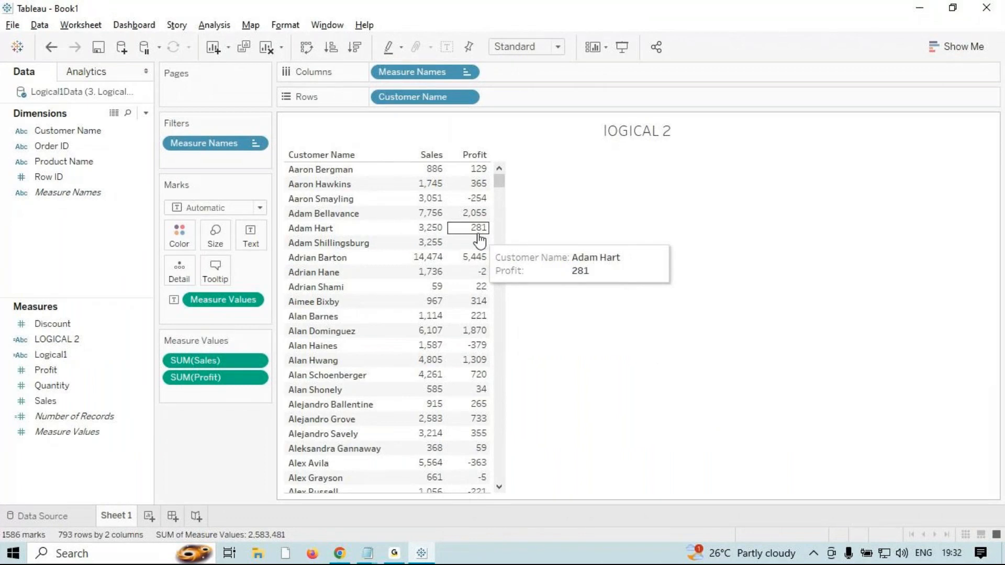
pyautogui.hotkey('alt', 'Tab')
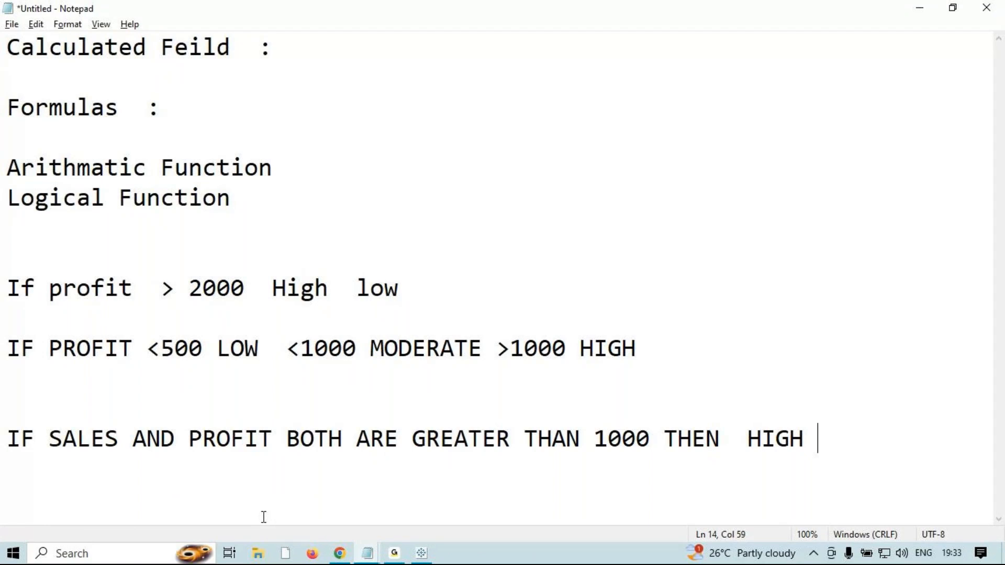
pyautogui.write('ELSE LOW')
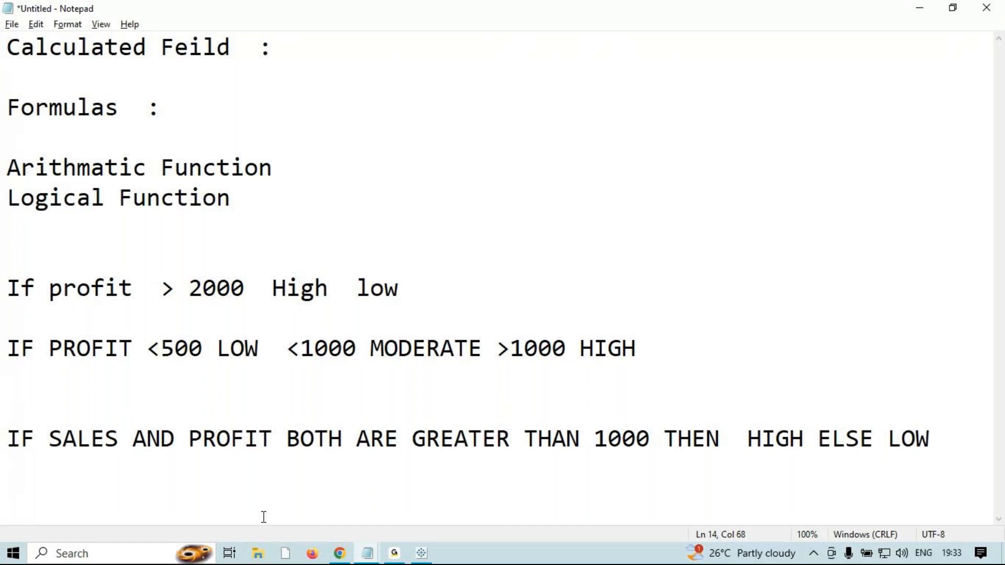
pyautogui.press('Return')
pyautogui.press('Return')
pyautogui.write('AND ')
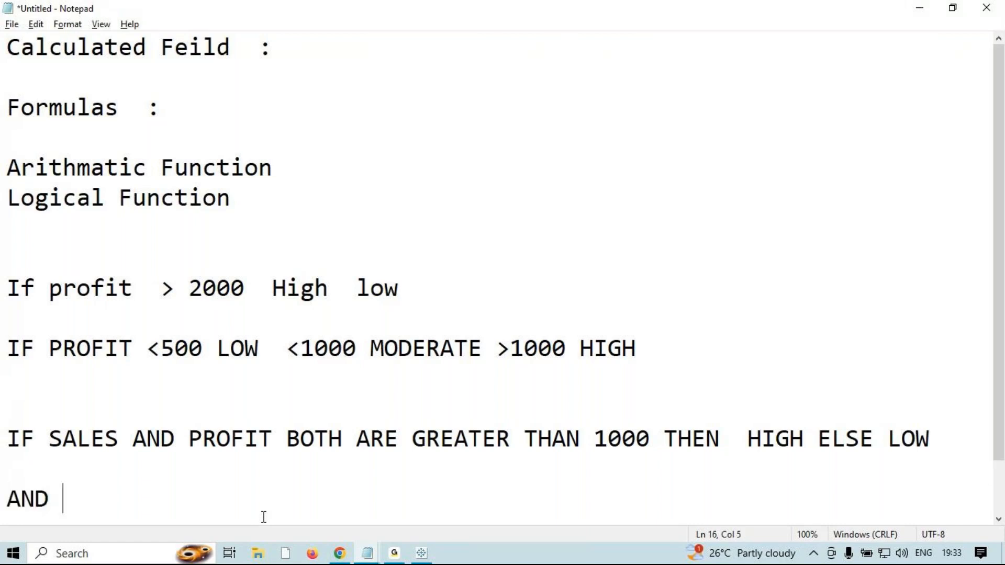
pyautogui.write('-')
# - Switch back to Tableau and create a calculated field named LOGICAL 3
pyautogui.click(421, 553)
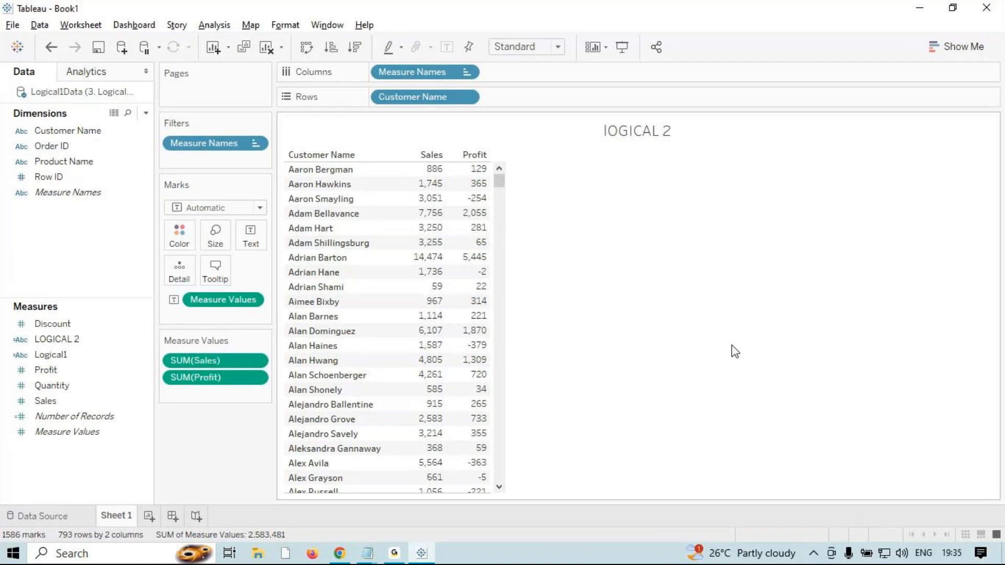
pyautogui.click(395, 555)
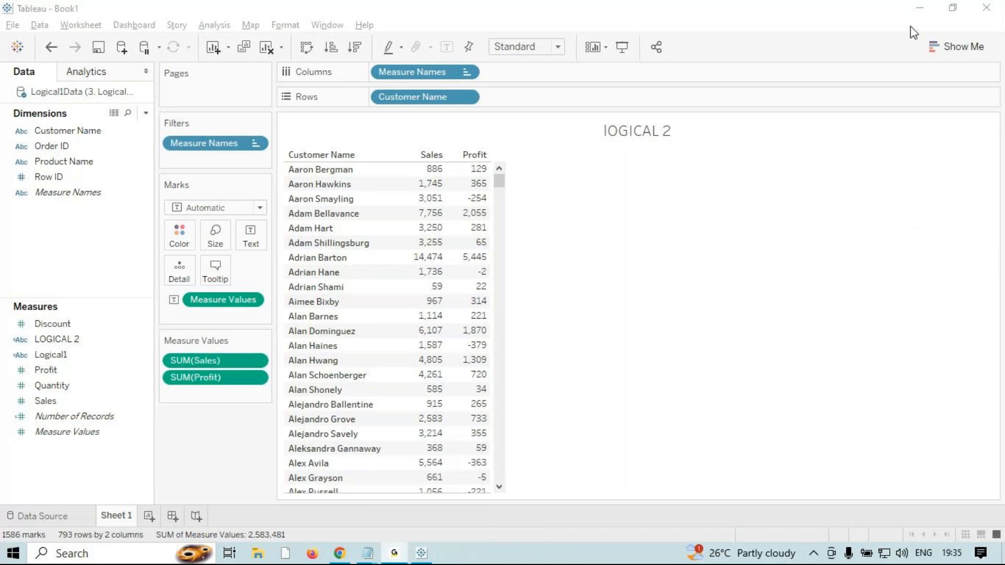
pyautogui.click(928, 11)
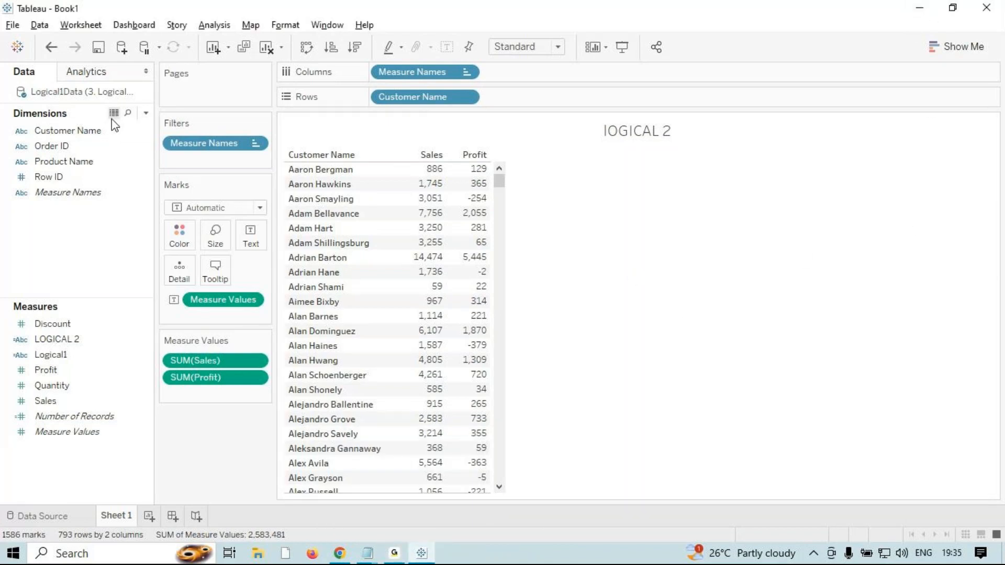
pyautogui.click(220, 26)
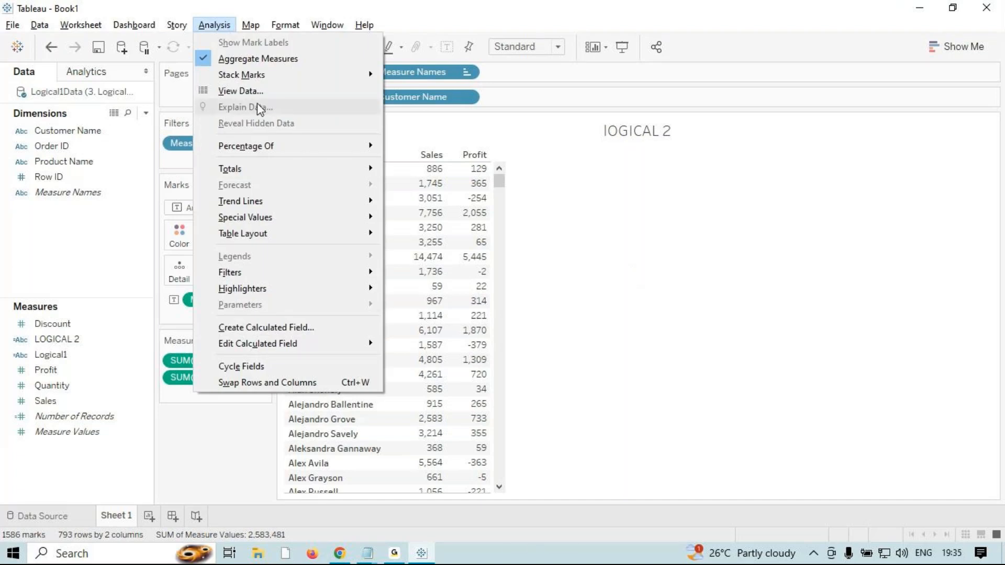
pyautogui.click(265, 327)
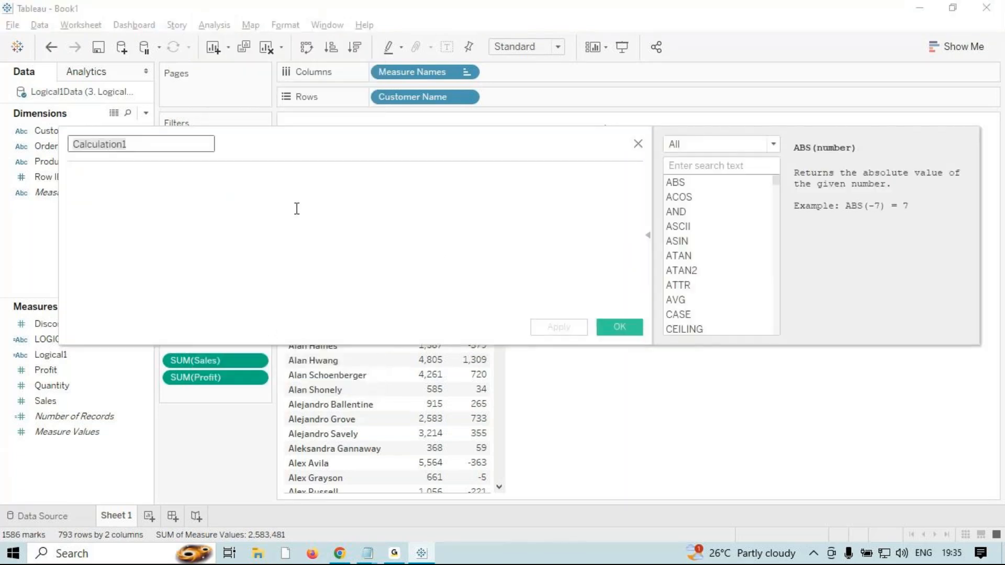
pyautogui.write('LOGICAL 3')
pyautogui.click(148, 175)
# - Start the LOGICAL 3 formula with IF SUM([Sales])
pyautogui.write('I')
pyautogui.press('Return')
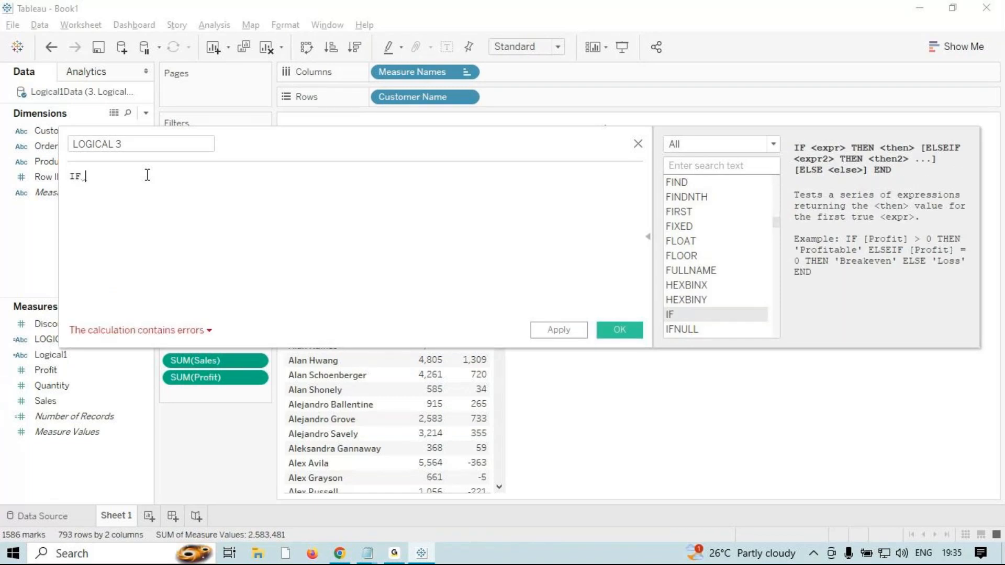
pyautogui.write('SUM')
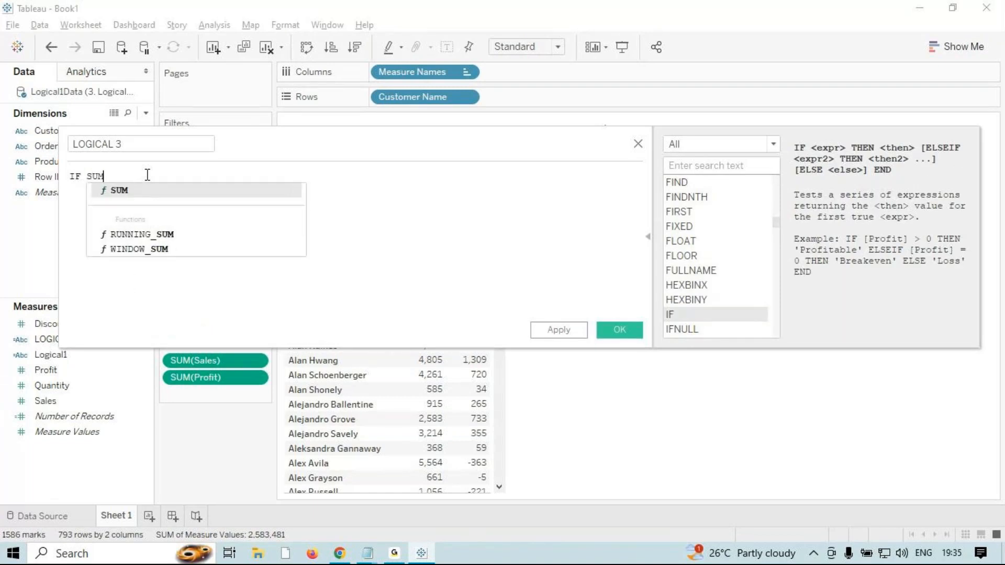
pyautogui.press('Return')
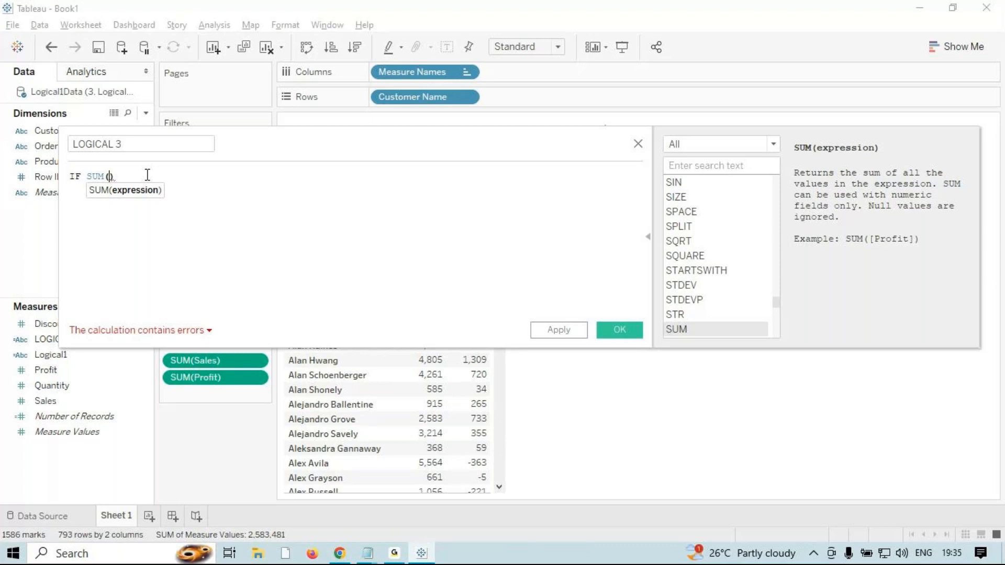
pyautogui.write('SAL')
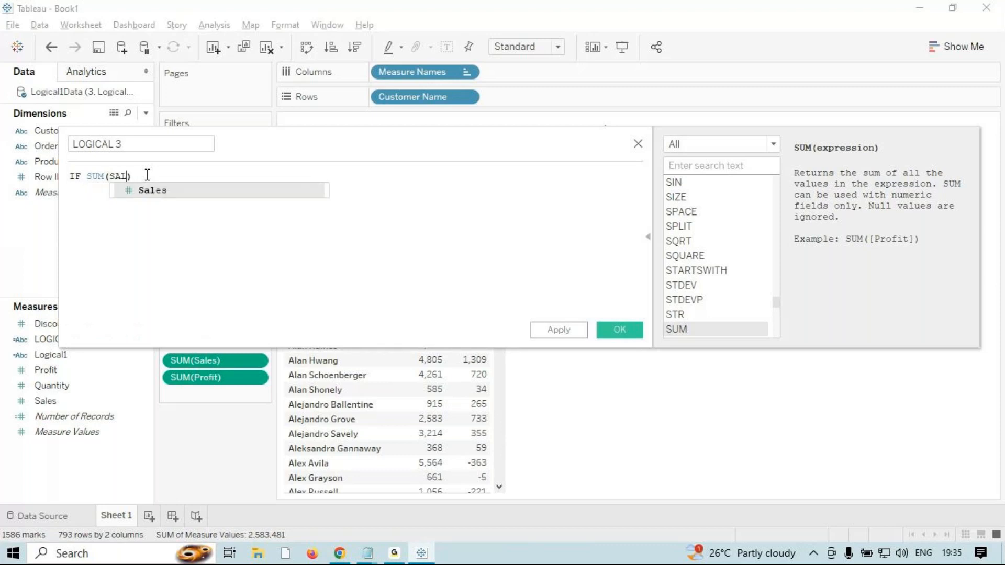
pyautogui.press('Return')
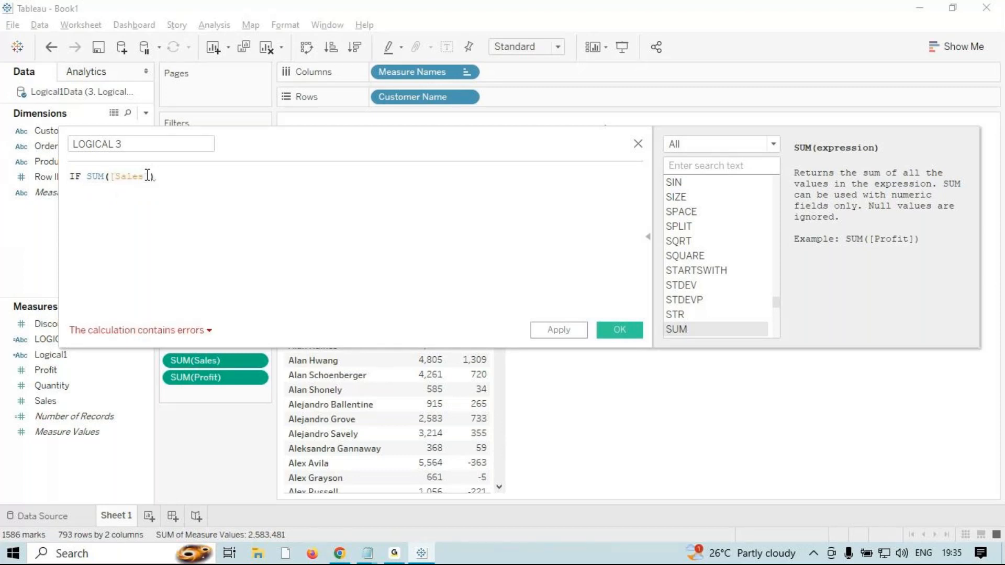
# - Extend the formula's condition with AND SUM([Profit])
pyautogui.write('AND')
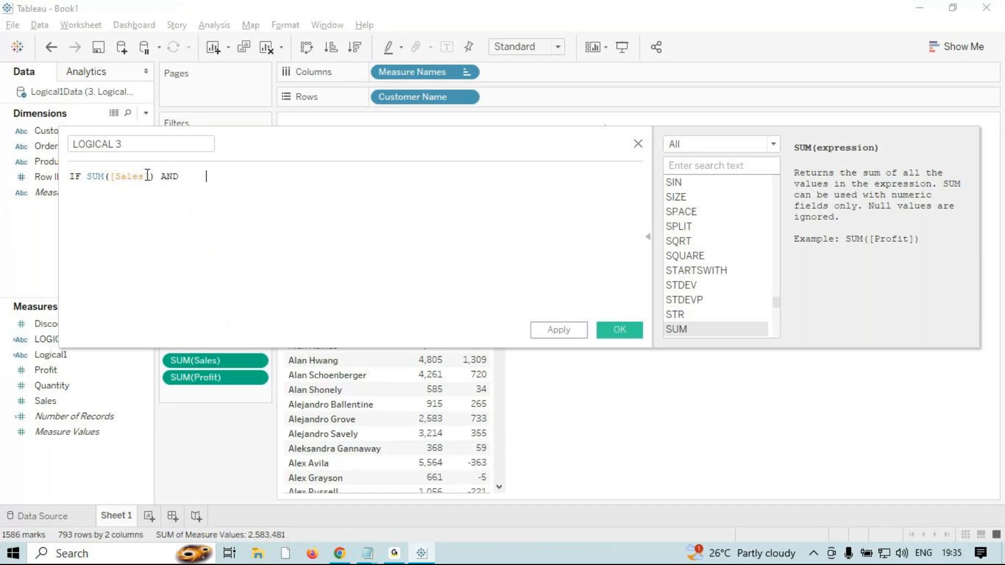
pyautogui.press('BackSpace')
pyautogui.press('BackSpace')
pyautogui.press('BackSpace')
pyautogui.write('SUM')
pyautogui.press('Return')
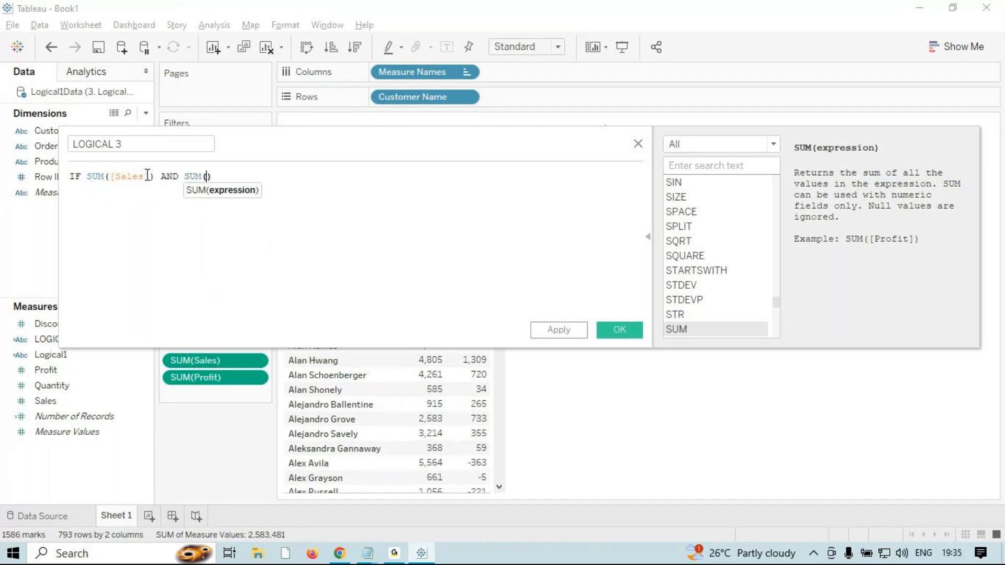
pyautogui.write('P')
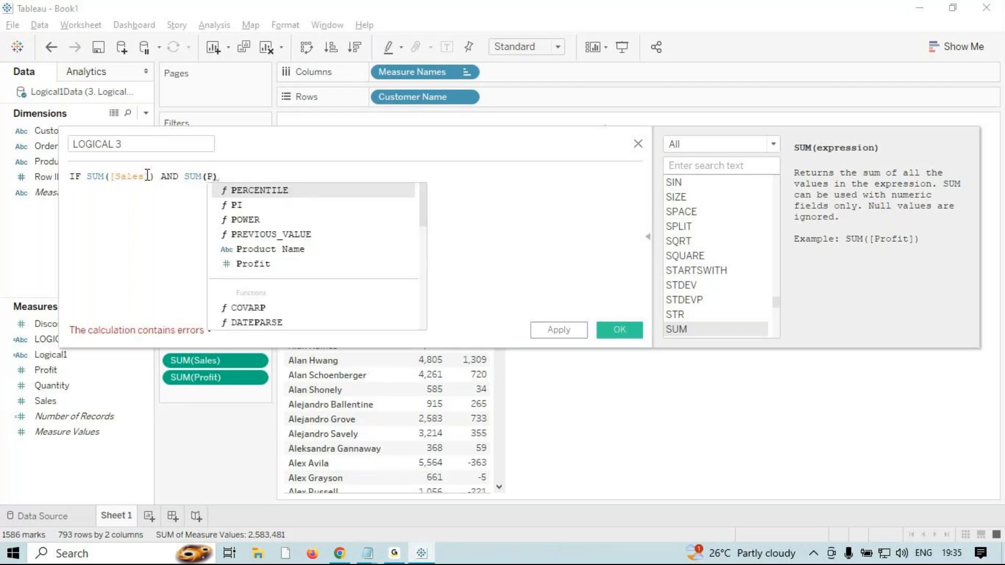
pyautogui.press('Down')
pyautogui.press('Down')
pyautogui.press('Down')
pyautogui.press('Down')
pyautogui.press('Down')
pyautogui.press('Return')
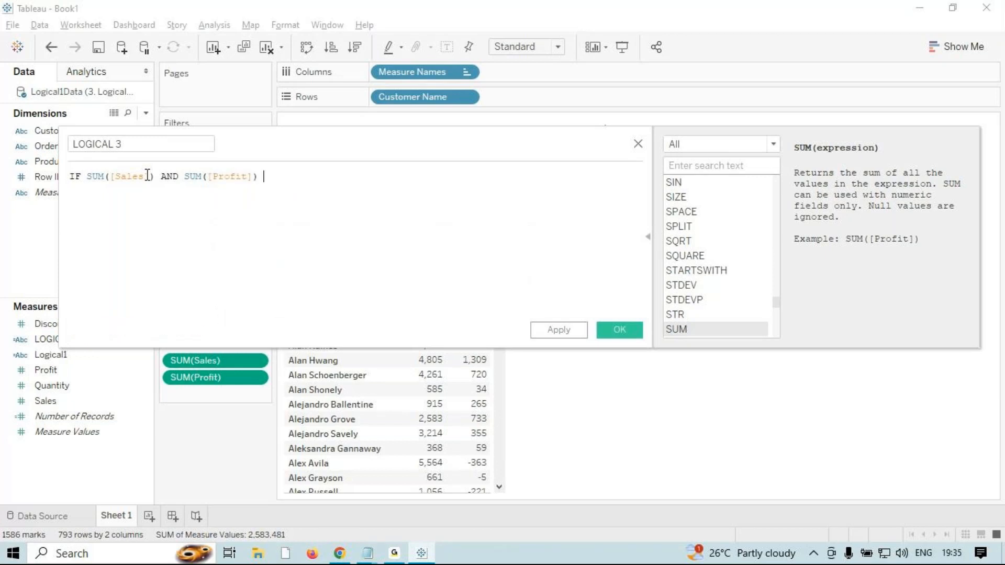
# - Add the comparison > 1000 after SUM([Profit]) and return "HIGH" as the THEN result
pyautogui.write('>')
pyautogui.write('THEN')
pyautogui.press('BackSpace')
pyautogui.press('BackSpace')
pyautogui.press('BackSpace')
pyautogui.press('BackSpace')
pyautogui.write('10000 T')
pyautogui.press('BackSpace')
pyautogui.press('BackSpace')
pyautogui.press('BackSpace')
pyautogui.write('THEN "HIGH" E;')
pyautogui.press('BackSpace')
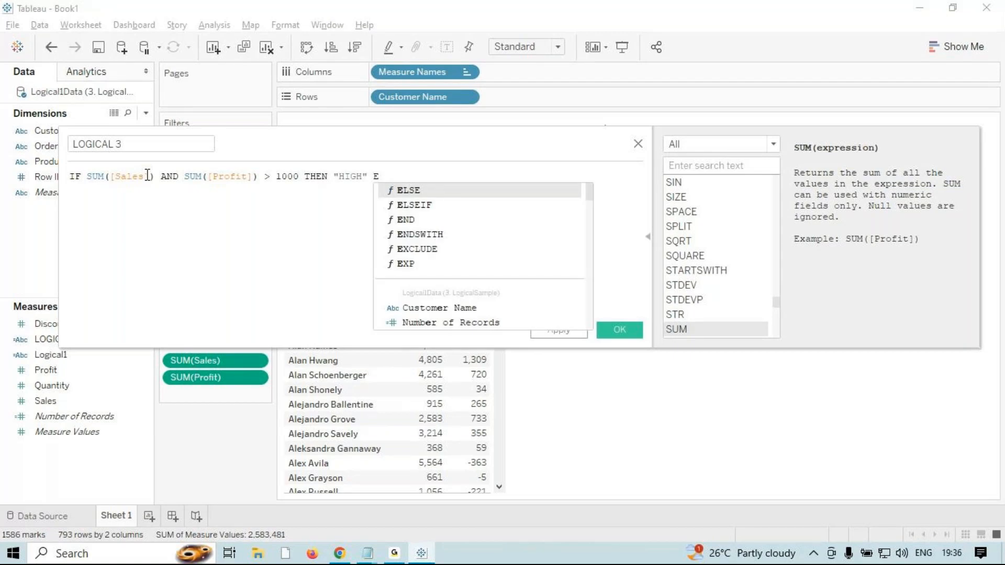
# - Complete the formula with ELSE "LOW" END on the same line
pyautogui.press('Return')
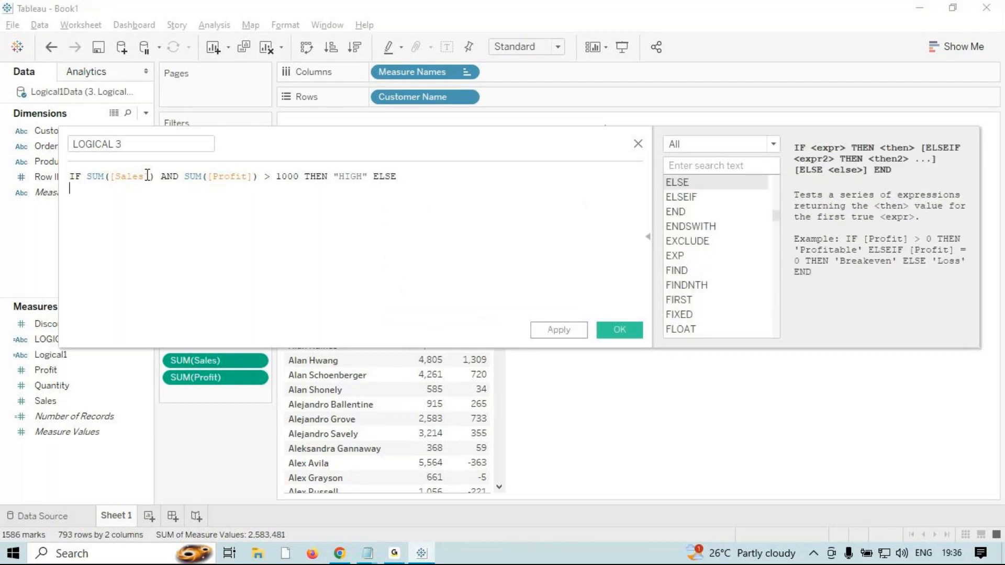
pyautogui.press('BackSpace')
pyautogui.write('"LOW')
pyautogui.press('Return')
pyautogui.press('BackSpace')
pyautogui.write('"')
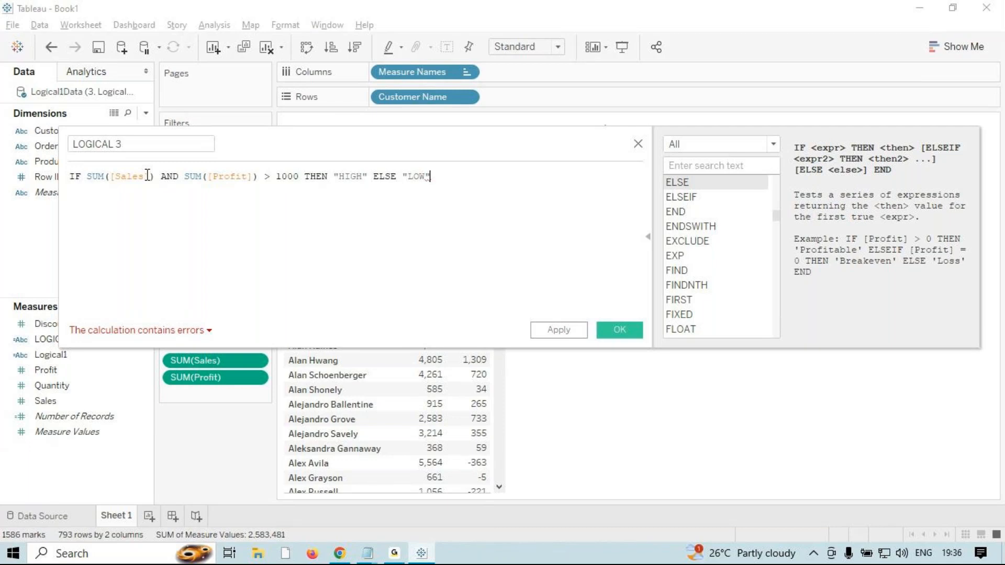
pyautogui.write('END')
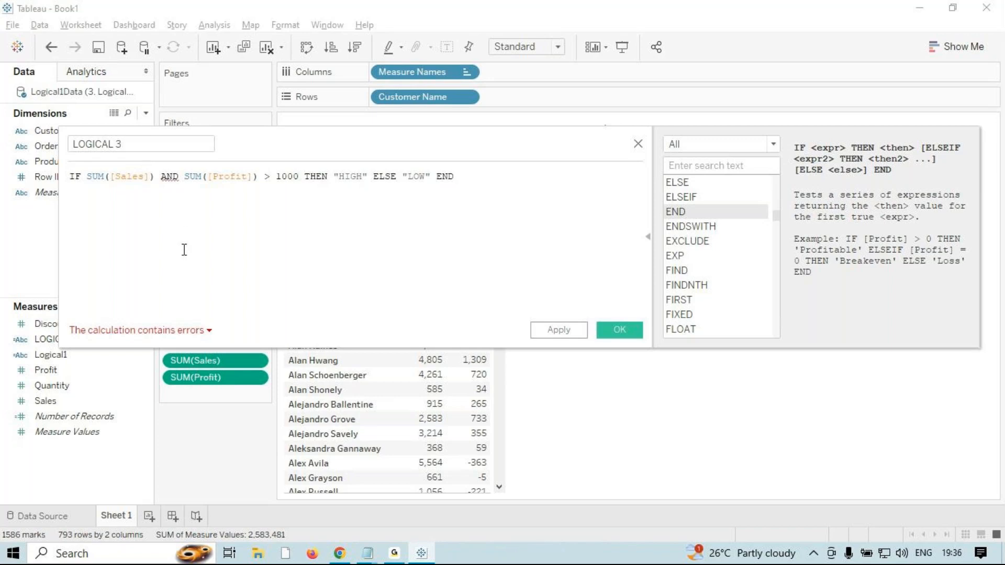
# - Search the function list for "AN" to examine the AND function's syntax
pyautogui.moveTo(777, 218); pyautogui.dragTo(744, 174)
pyautogui.click(733, 165)
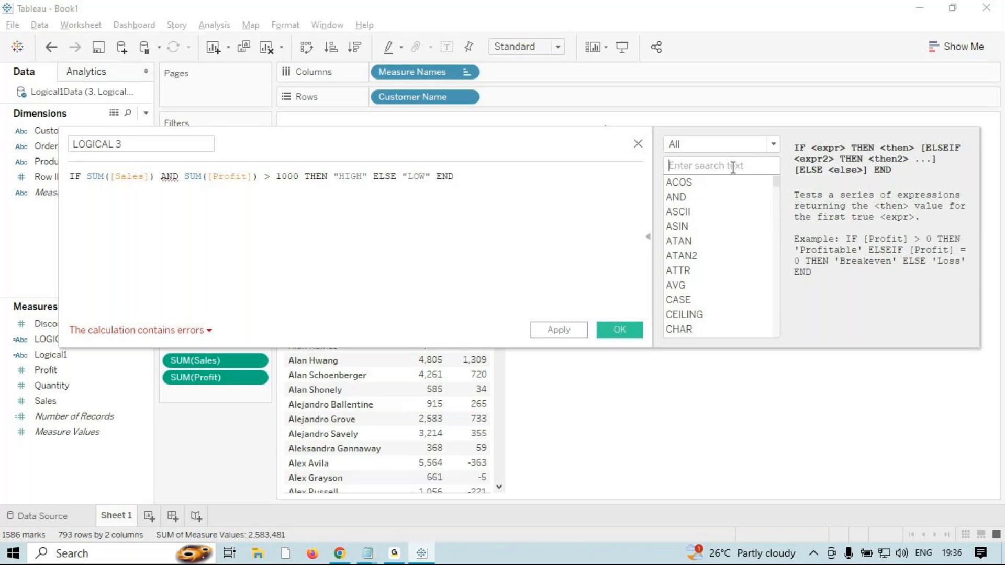
pyautogui.write('AN')
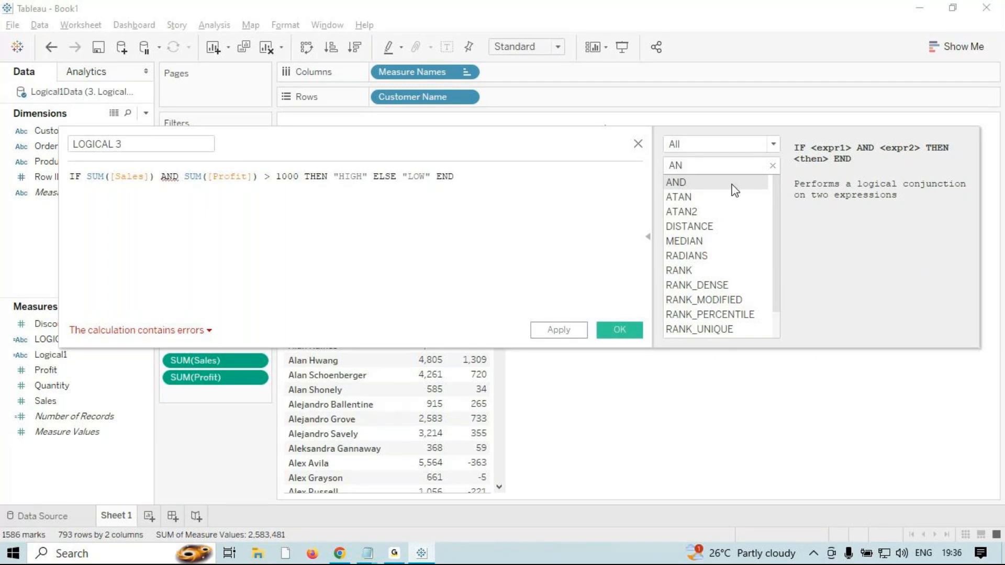
# - Show the location of the formula's error and try retyping the AND operator between SUM([Sales]) and SUM([Profit])
pyautogui.click(192, 331)
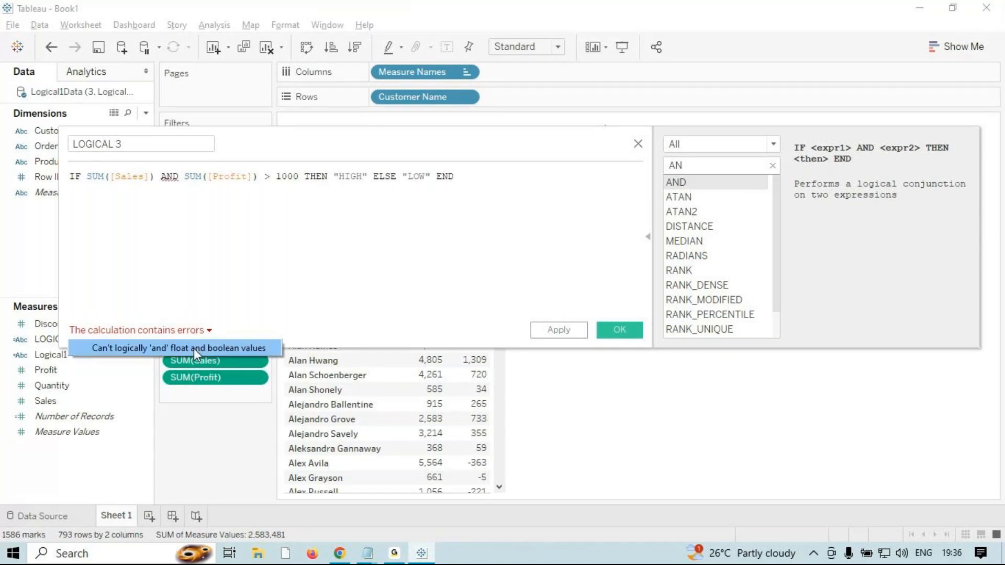
pyautogui.click(193, 348)
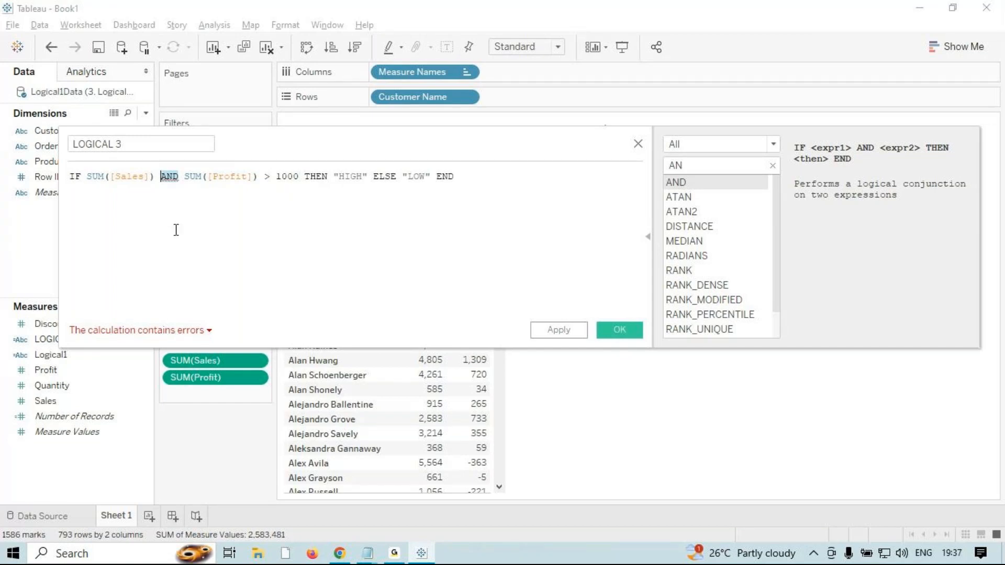
pyautogui.press('BackSpace')
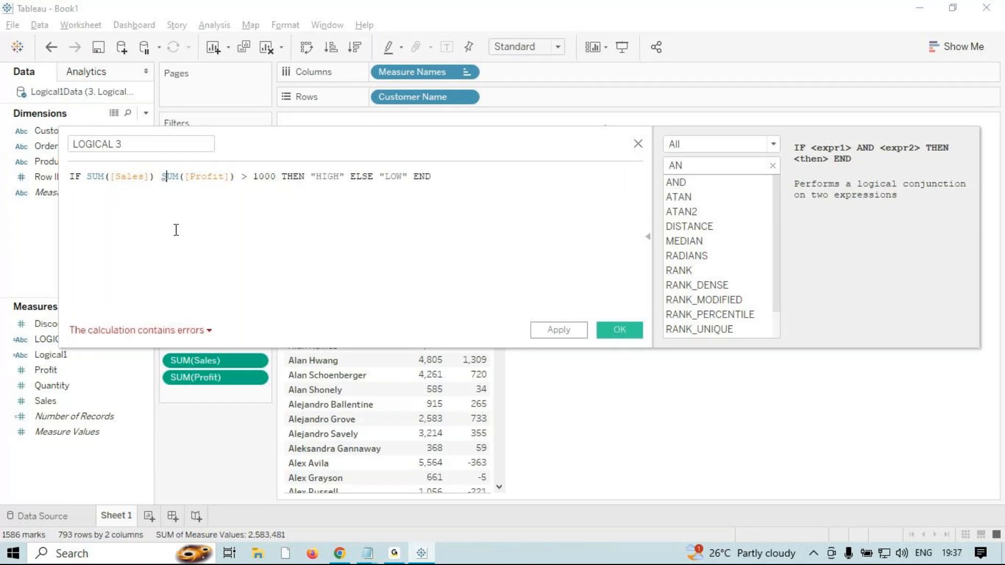
pyautogui.write('AND')
pyautogui.press('Tab')
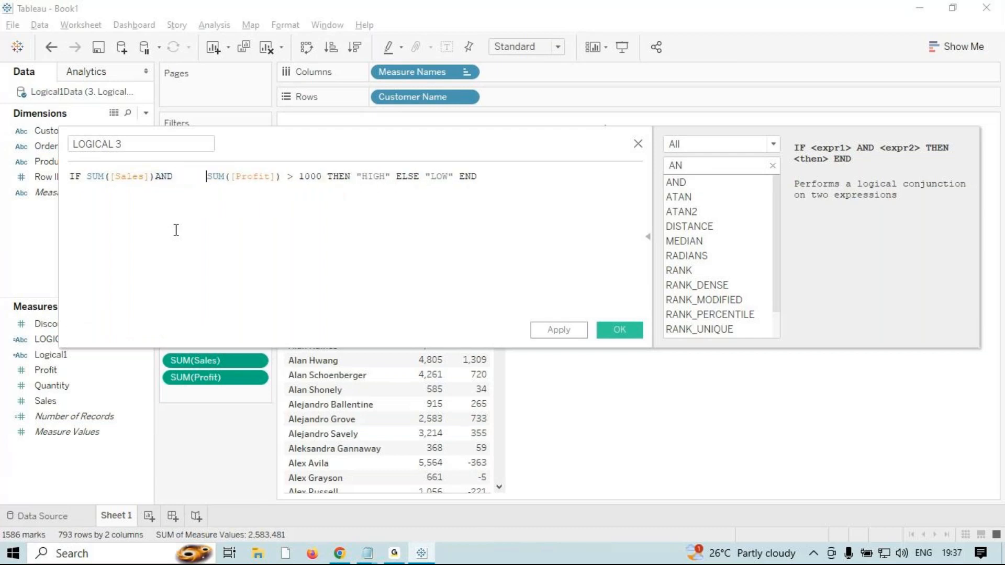
pyautogui.press('BackSpace')
pyautogui.press('BackSpace')
pyautogui.press('BackSpace')
pyautogui.press('BackSpace')
pyautogui.press('BackSpace')
pyautogui.press('BackSpace')
pyautogui.press('BackSpace')
pyautogui.press('BackSpace')
pyautogui.press('BackSpace')
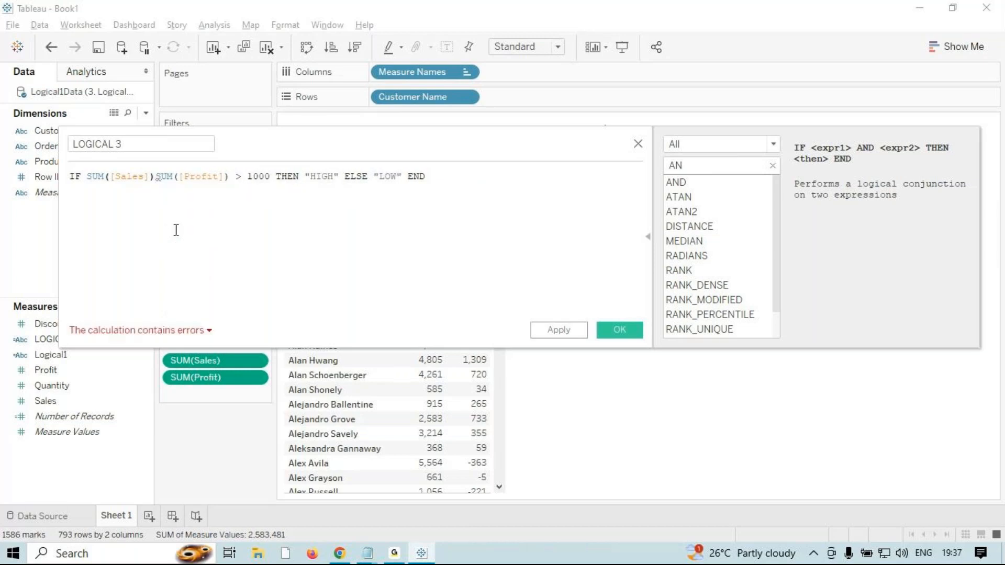
# - Try joining the sales and profit conditions with AND IF, and remove that text again
pyautogui.write('AND IF')
pyautogui.press('Return')
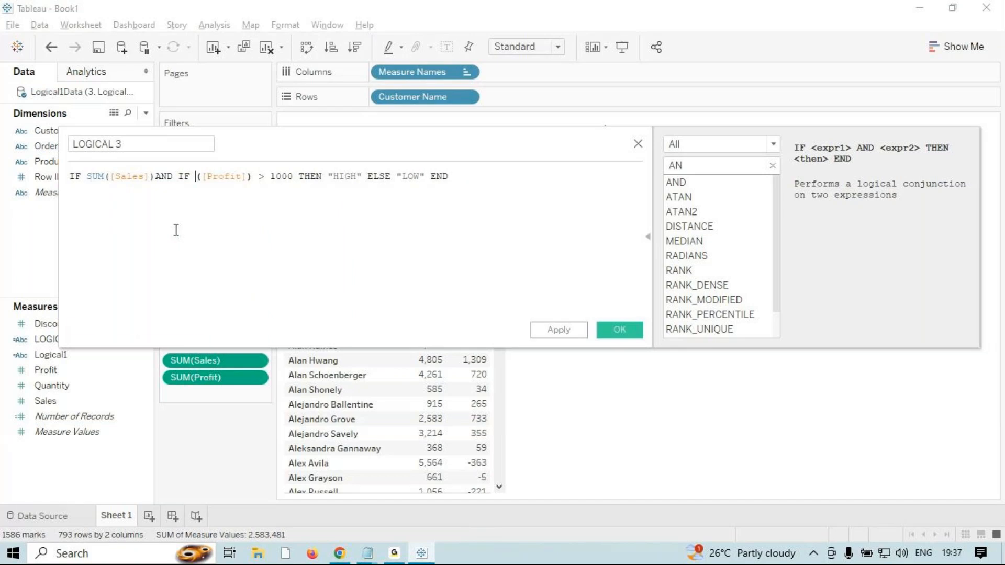
pyautogui.press('BackSpace')
pyautogui.press('BackSpace')
pyautogui.press('BackSpace')
pyautogui.press('BackSpace')
pyautogui.press('BackSpace')
pyautogui.press('BackSpace')
pyautogui.press('BackSpace')
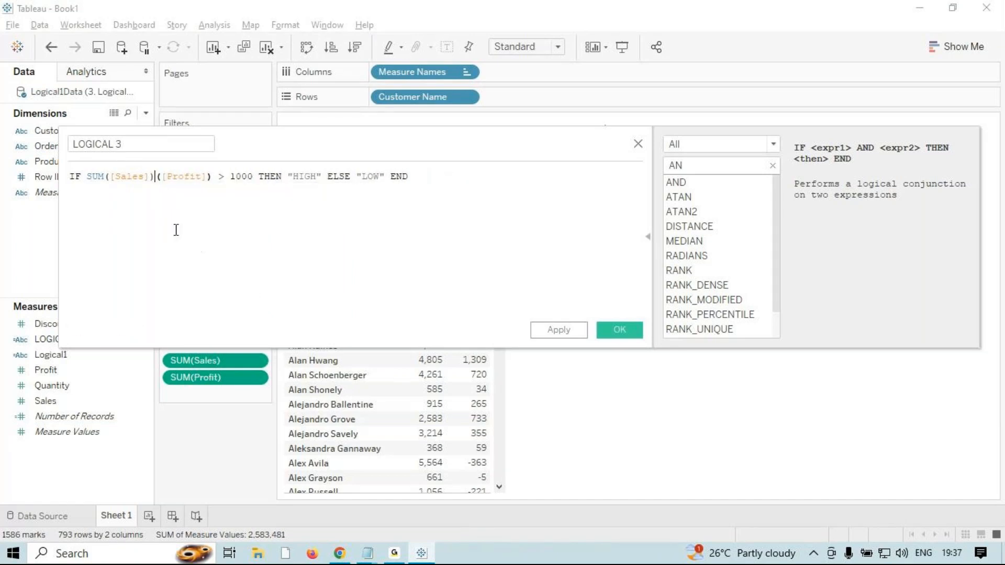
# - Rewrite the condition as SUM([Sales])>1000 AND SUM([Profit]) > 1000, then apply and save the LOGICAL 3 calculation
pyautogui.write('>1000 AND')
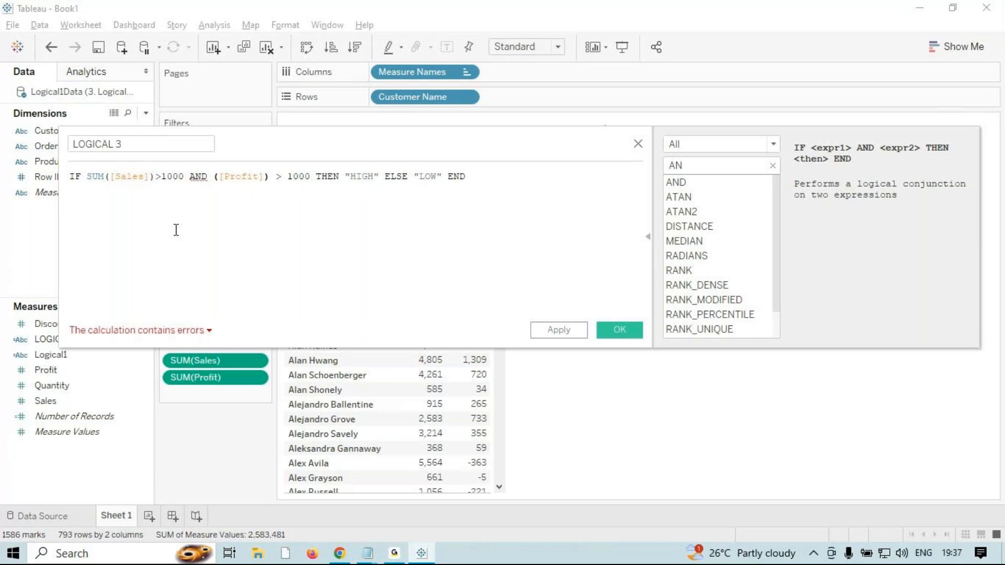
pyautogui.write(' S')
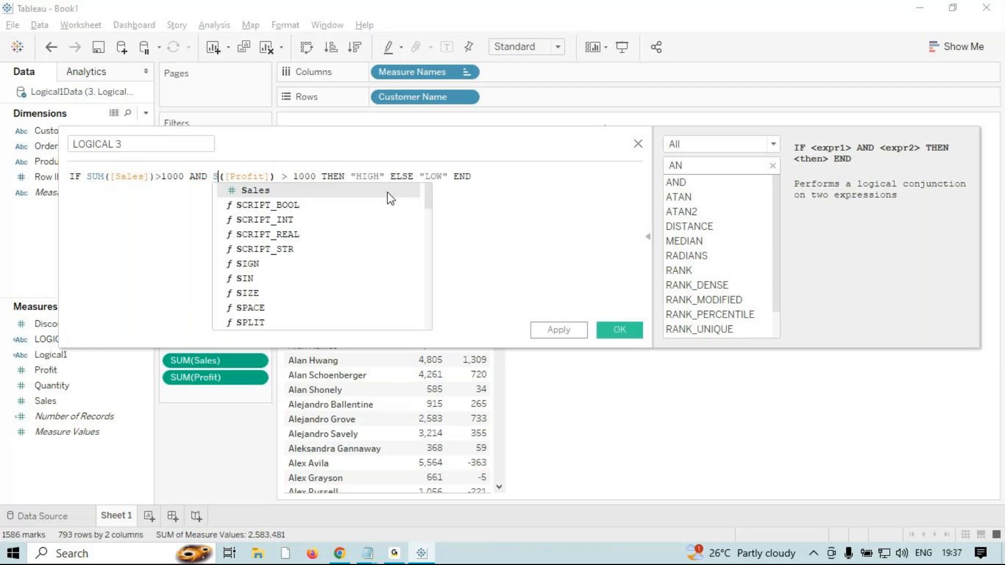
pyautogui.write('UM')
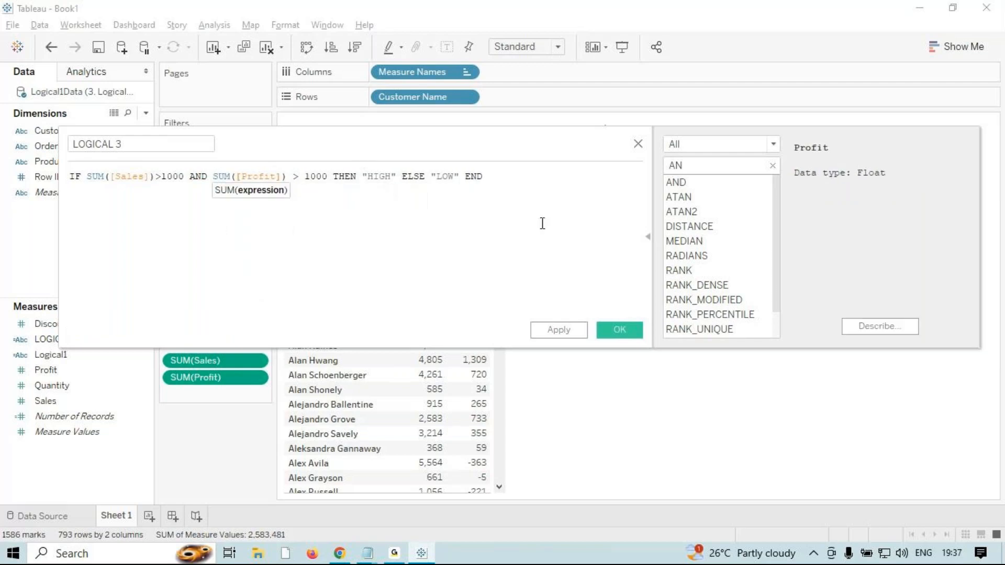
pyautogui.click(542, 207)
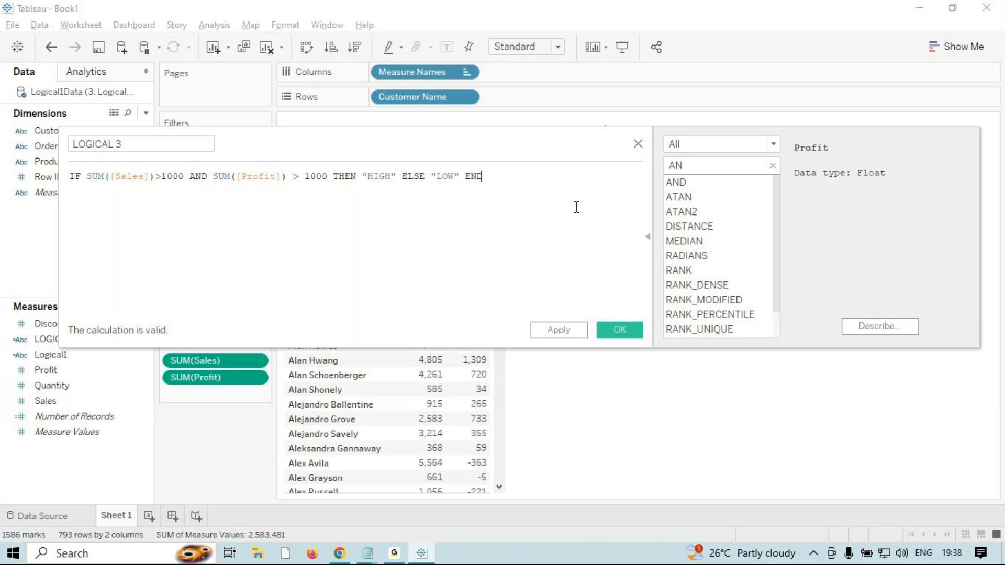
pyautogui.click(554, 332)
pyautogui.click(619, 330)
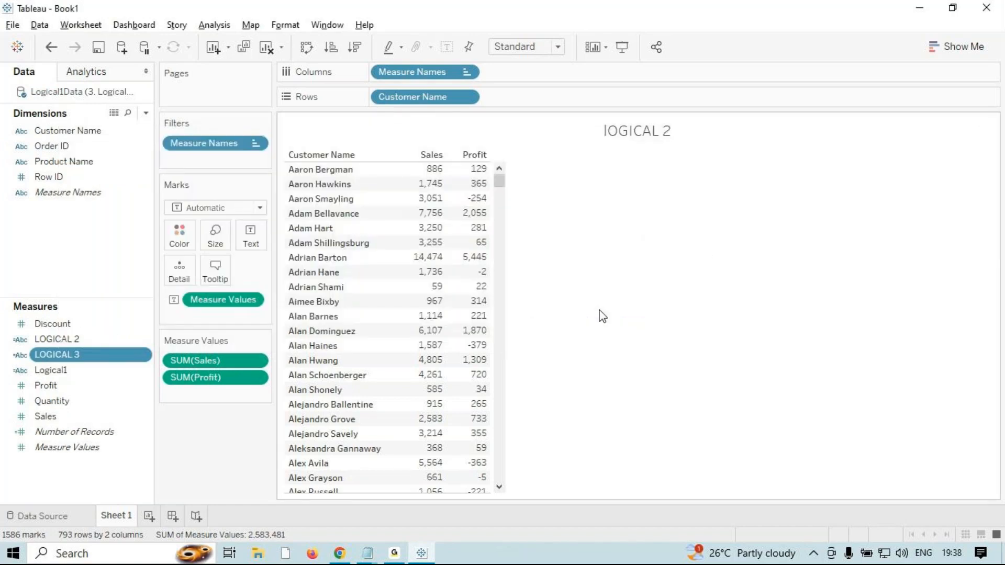
# - Color the customer table by LOGICAL 3, highlight the HIGH and LOW groups in turn, and clear the highlighting
pyautogui.doubleClick(105, 360)
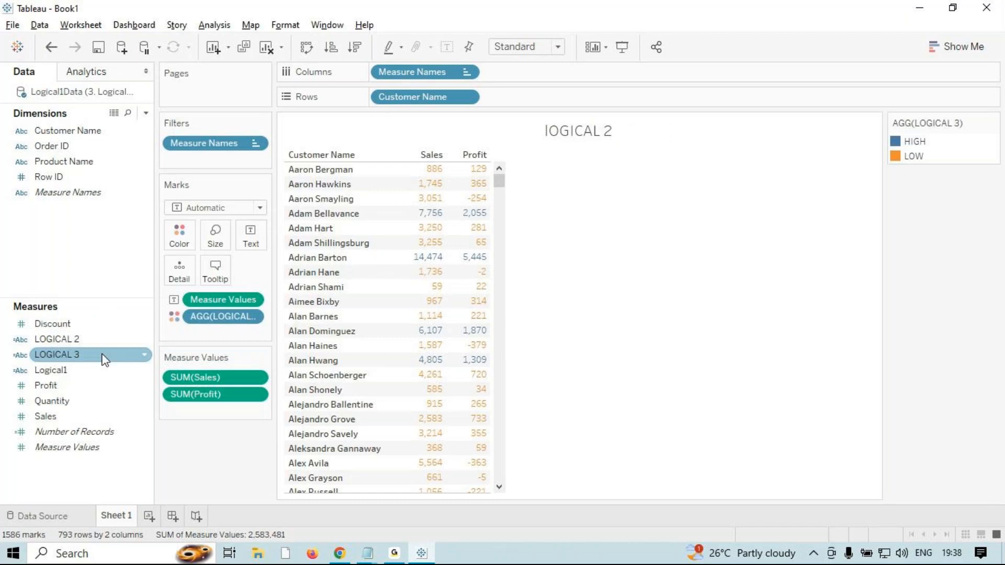
pyautogui.click(914, 143)
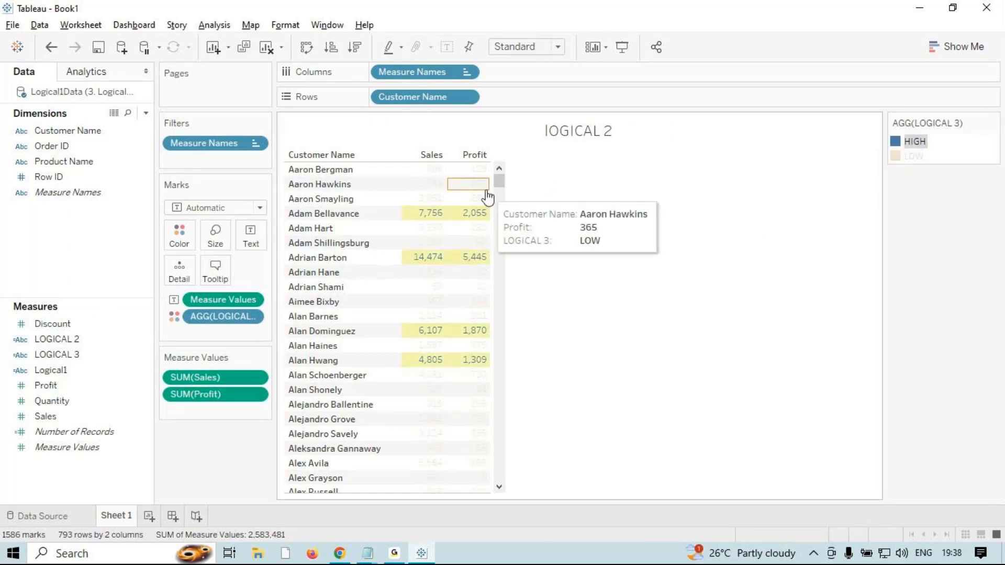
pyautogui.scroll(-1, 502, 188)
pyautogui.moveTo(502, 185); pyautogui.dragTo(478, 189)
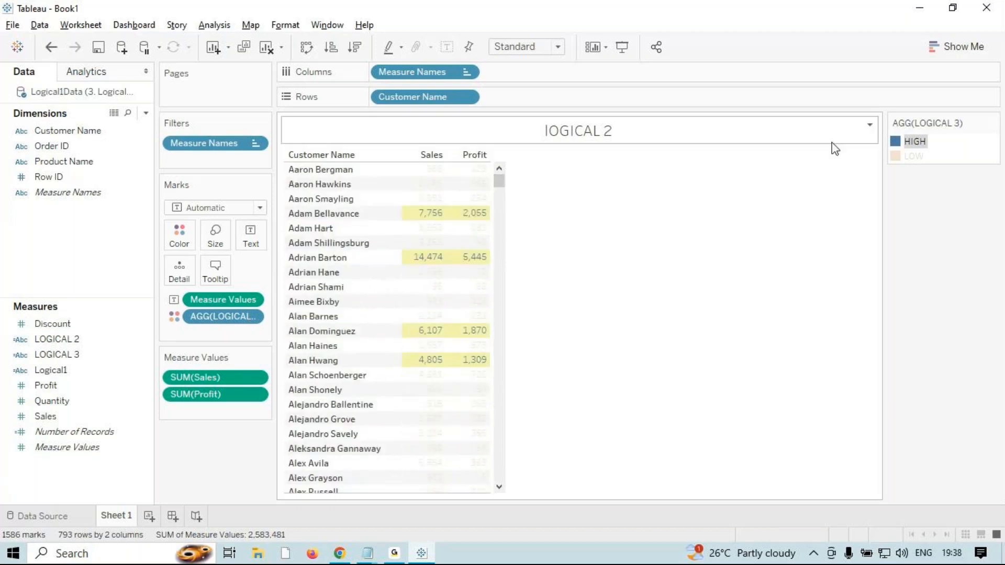
pyautogui.click(914, 157)
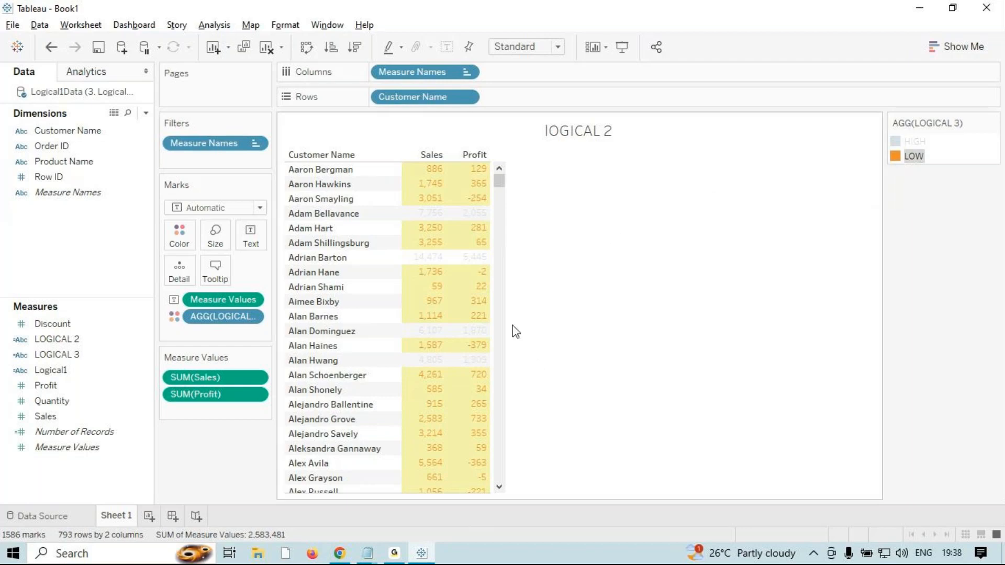
pyautogui.moveTo(495, 190); pyautogui.dragTo(520, 114)
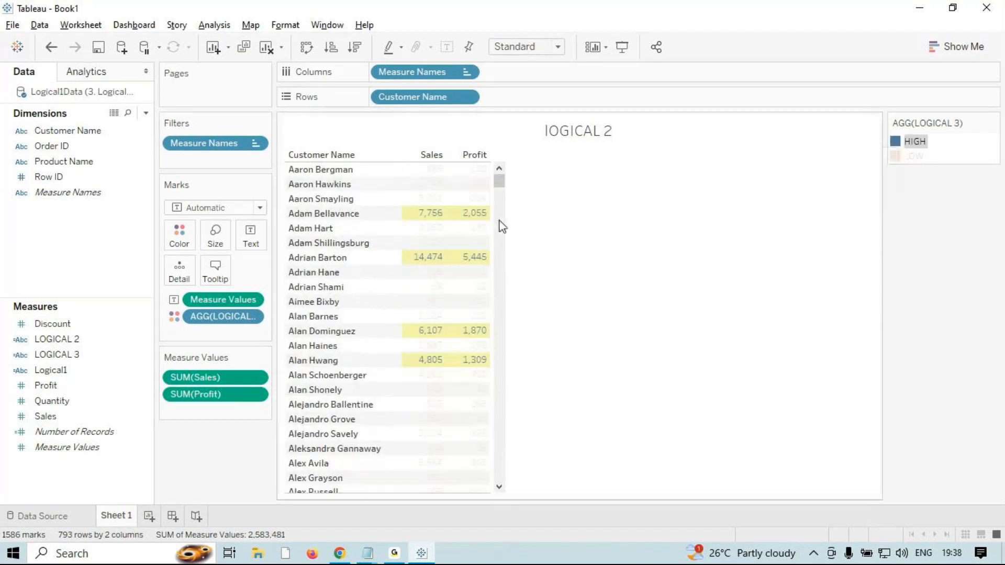
pyautogui.moveTo(499, 182); pyautogui.dragTo(540, 156)
pyautogui.click(628, 168)
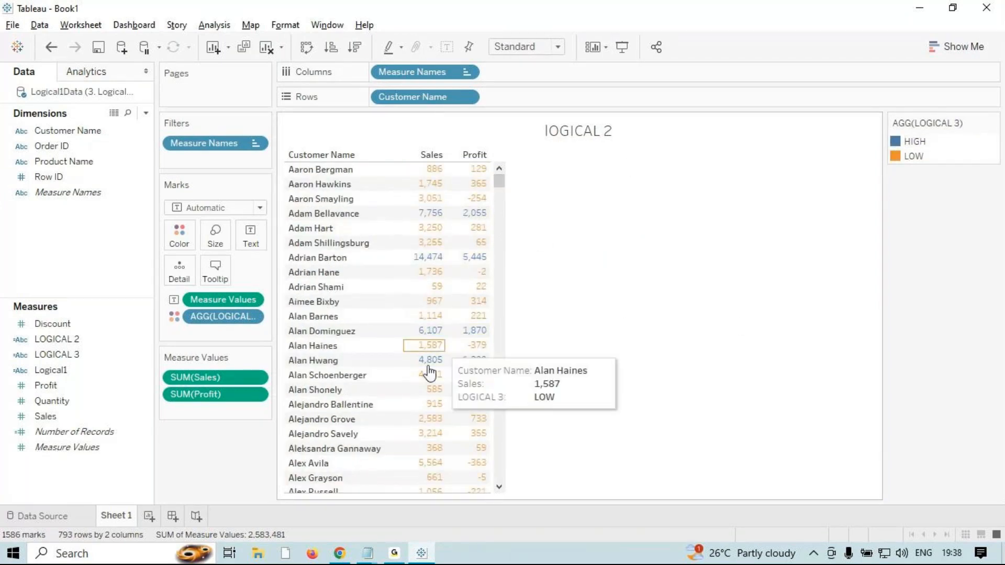
# - Try the scatter plot, horizontal bars, side-by-side bars and circle views, and settle on a side-by-side circles chart
pyautogui.click(955, 46)
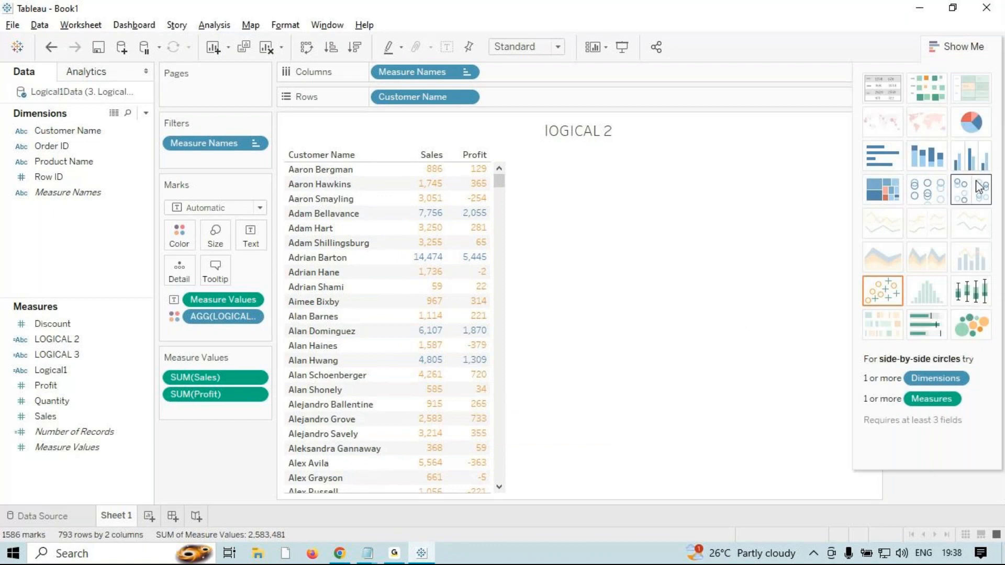
pyautogui.click(894, 293)
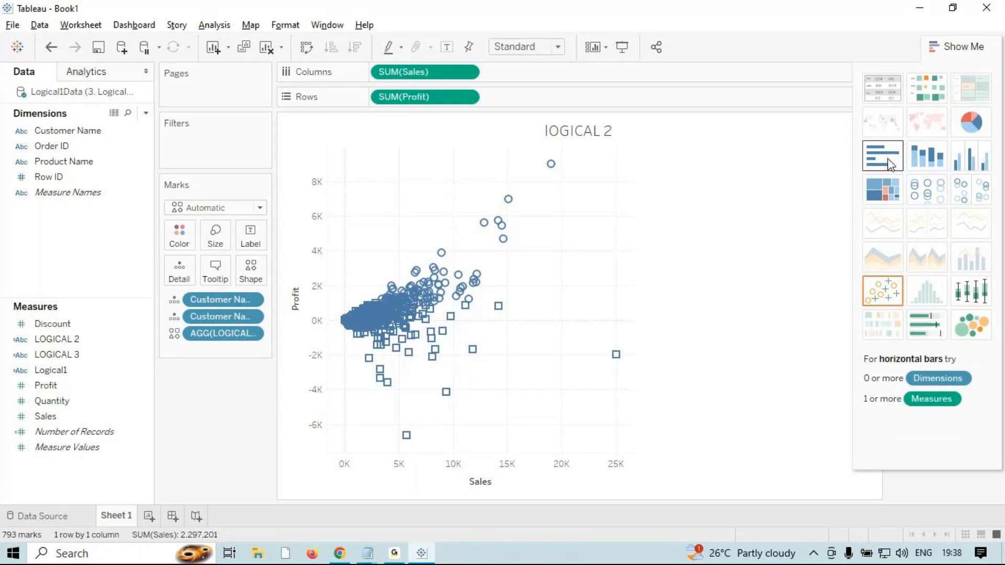
pyautogui.click(890, 164)
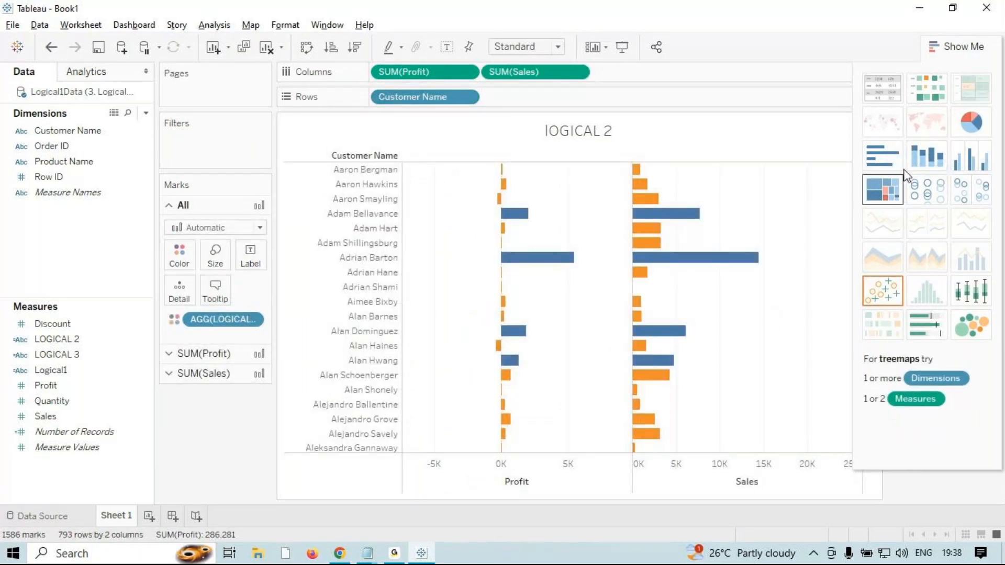
pyautogui.click(971, 159)
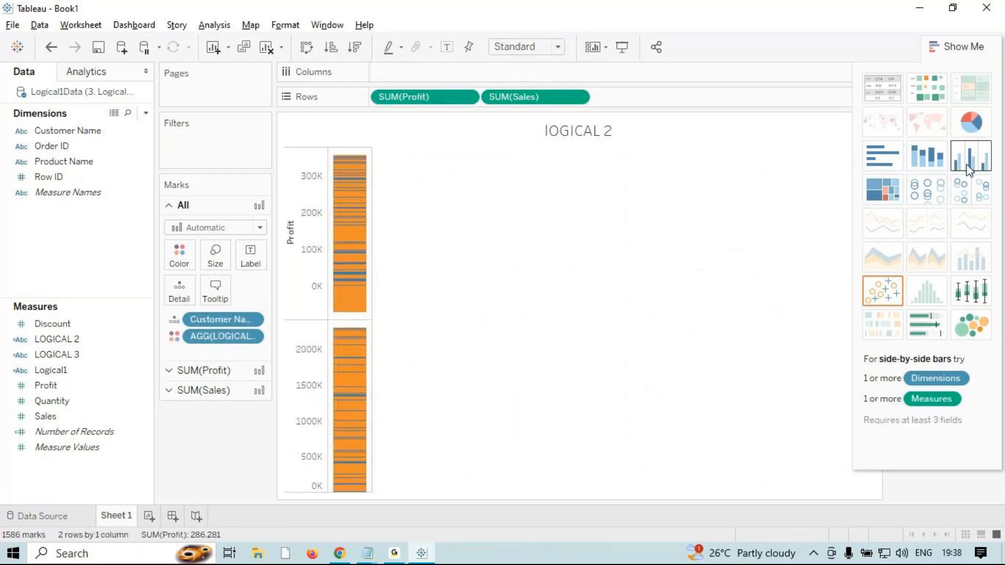
pyautogui.click(927, 196)
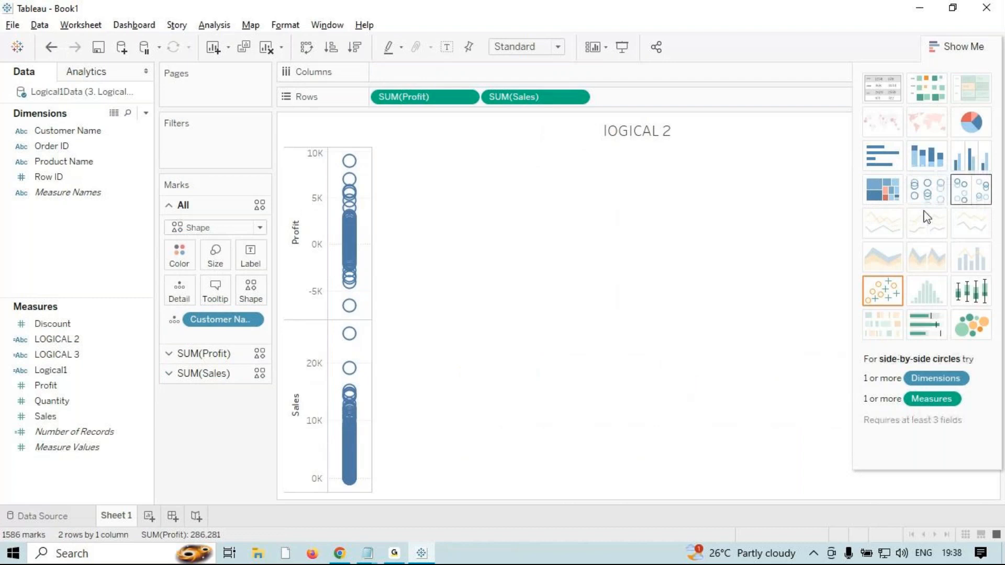
pyautogui.click(970, 191)
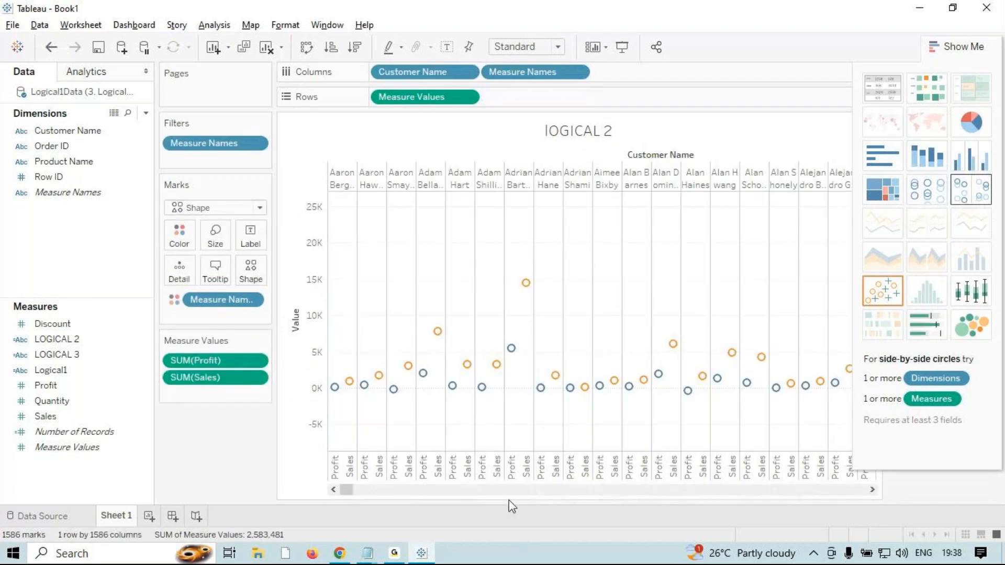
pyautogui.click(952, 52)
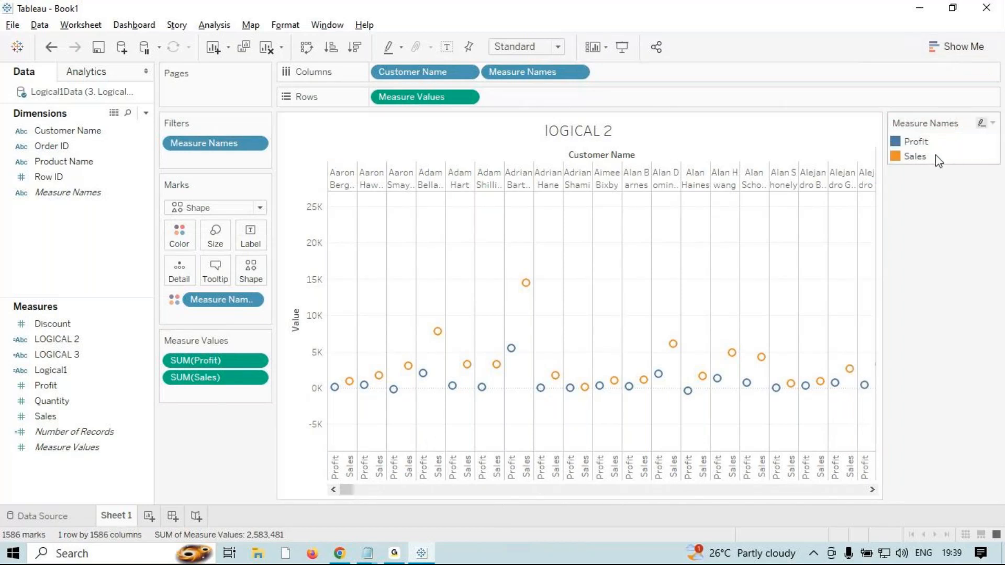
# - Highlight the Sales marks and the Profit marks in turn, then clear the highlighting
pyautogui.click(896, 162)
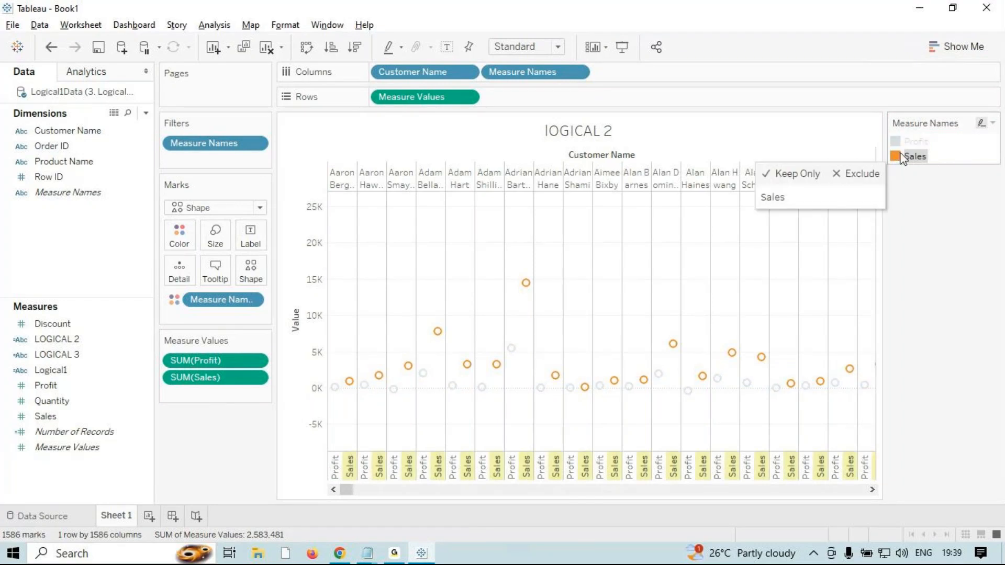
pyautogui.click(901, 146)
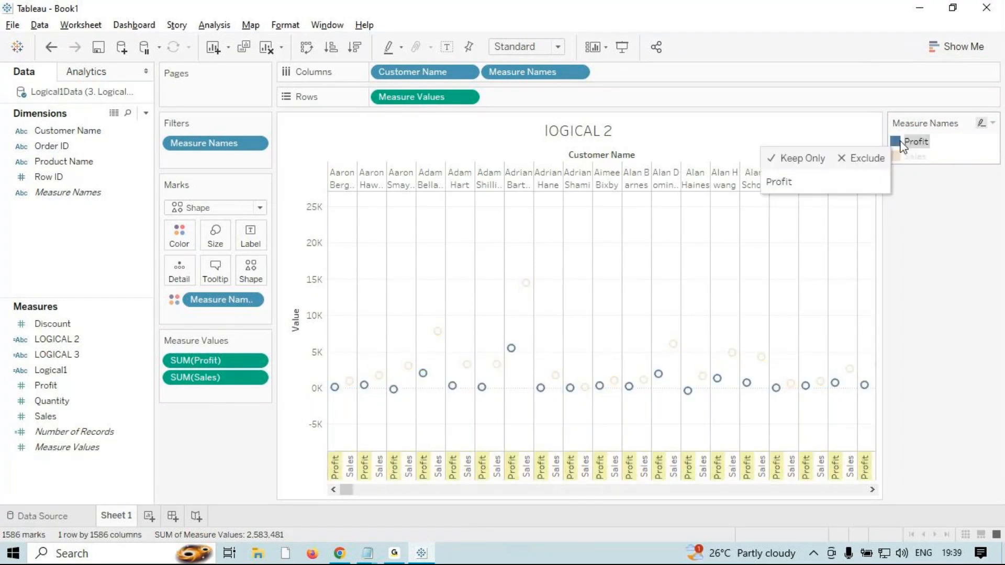
pyautogui.click(917, 186)
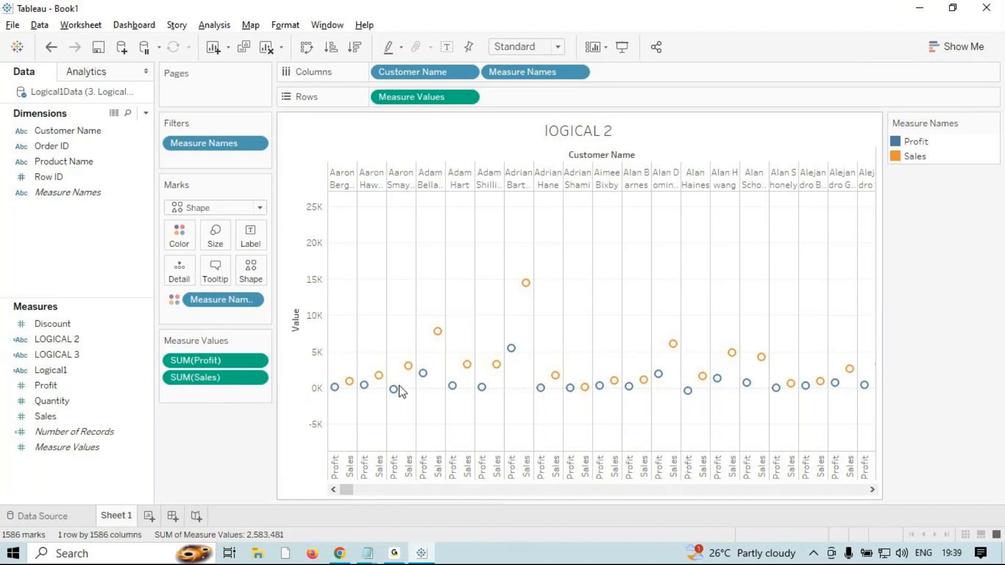
# - Color the circle marks by LOGICAL 3 in place of Measure Names
pyautogui.click(76, 372)
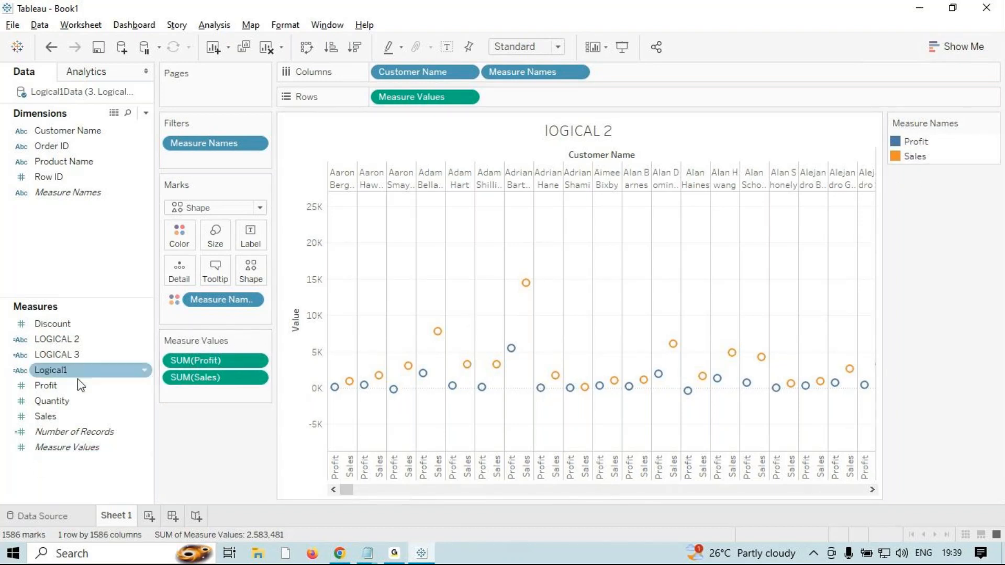
pyautogui.click(76, 355)
pyautogui.moveTo(76, 360); pyautogui.dragTo(175, 233)
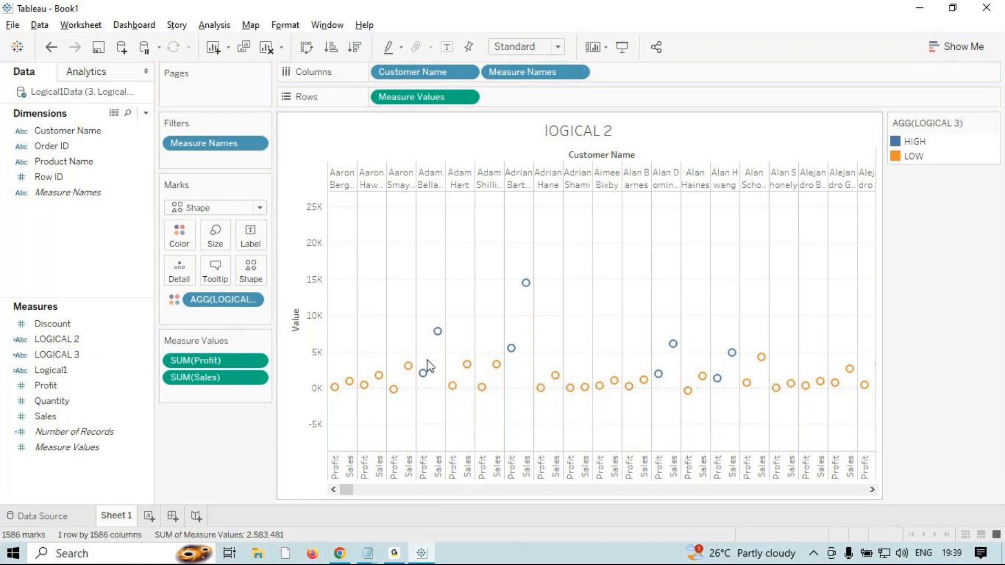
# - Highlight the LOW and HIGH marks in turn, clear the highlighting, and look along the customers in the circles chart
pyautogui.click(911, 158)
pyautogui.click(910, 145)
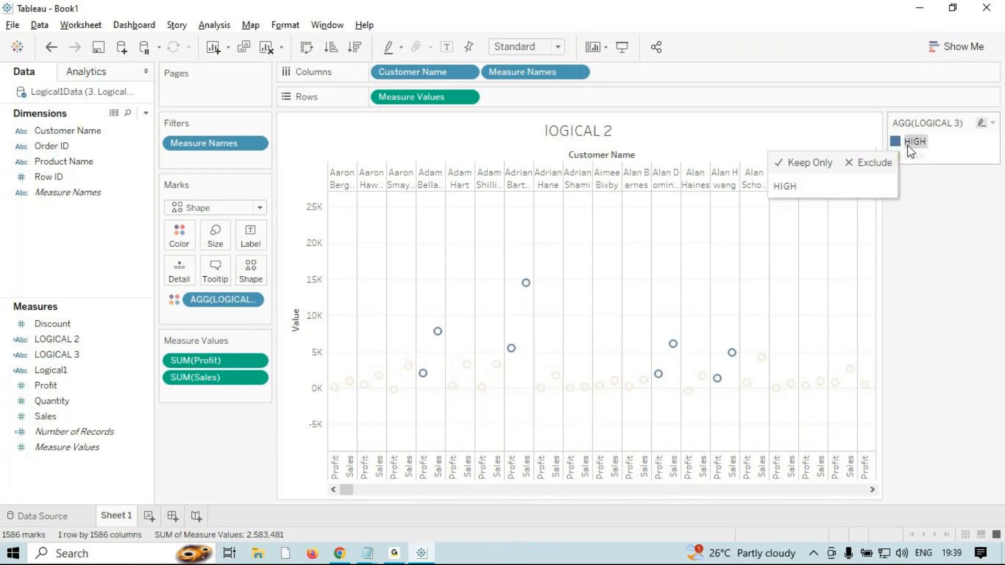
pyautogui.click(931, 258)
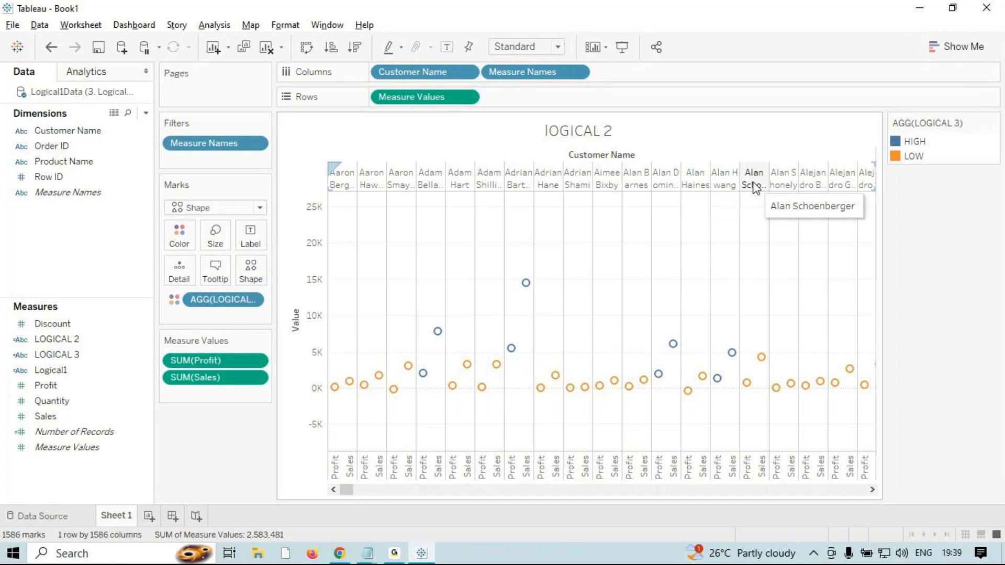
pyautogui.moveTo(344, 488); pyautogui.dragTo(409, 413)
# - Swap rows and columns of the circles chart, look through the customers, and swap them back
pyautogui.click(306, 48)
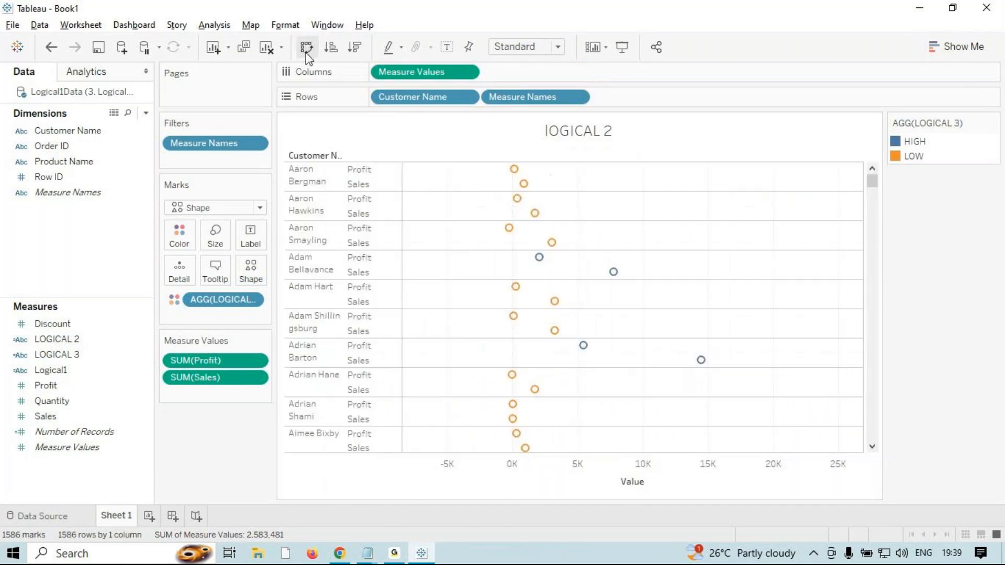
pyautogui.scroll(-3, 704, 325)
pyautogui.scroll(3, 701, 346)
pyautogui.click(306, 47)
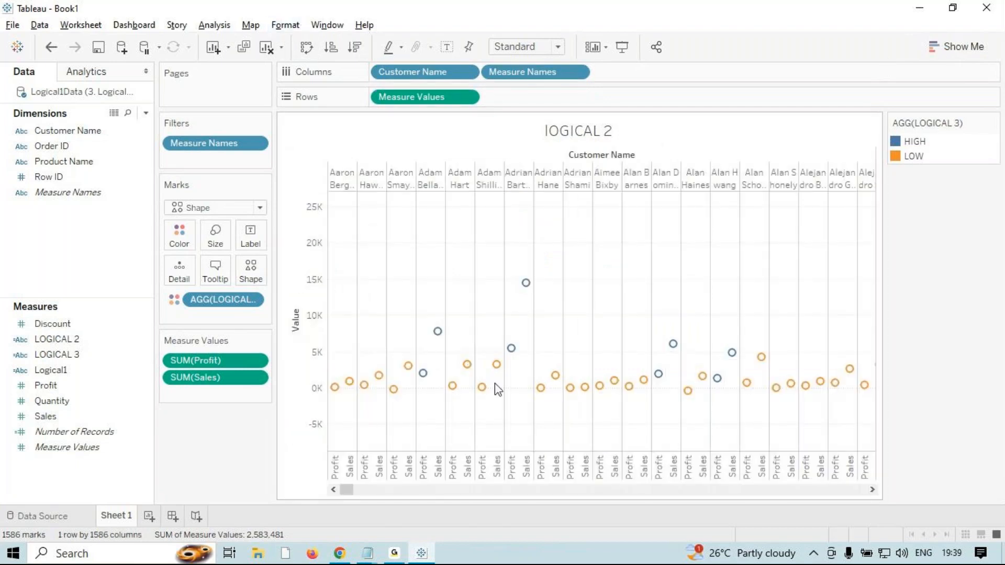
# - Open the LOGICAL 3 calculated field to review its formula
pyautogui.click(959, 52)
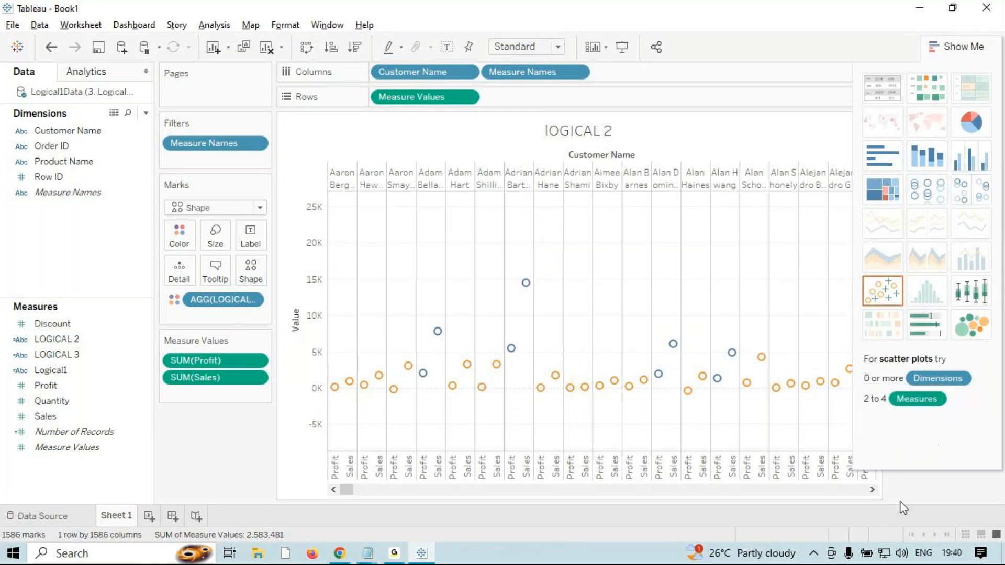
pyautogui.click(402, 559)
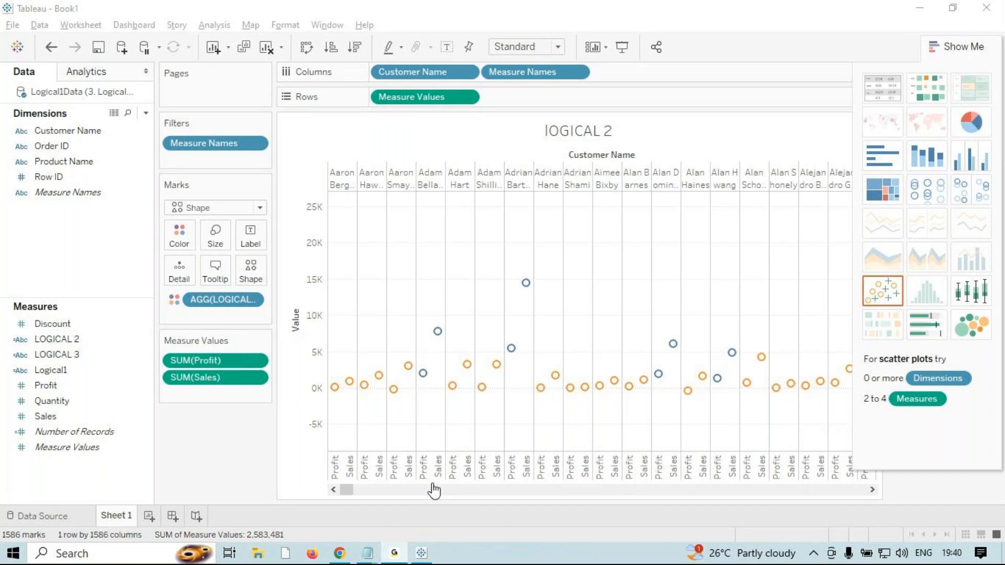
pyautogui.click(79, 339)
pyautogui.click(82, 354)
pyautogui.rightClick(82, 354)
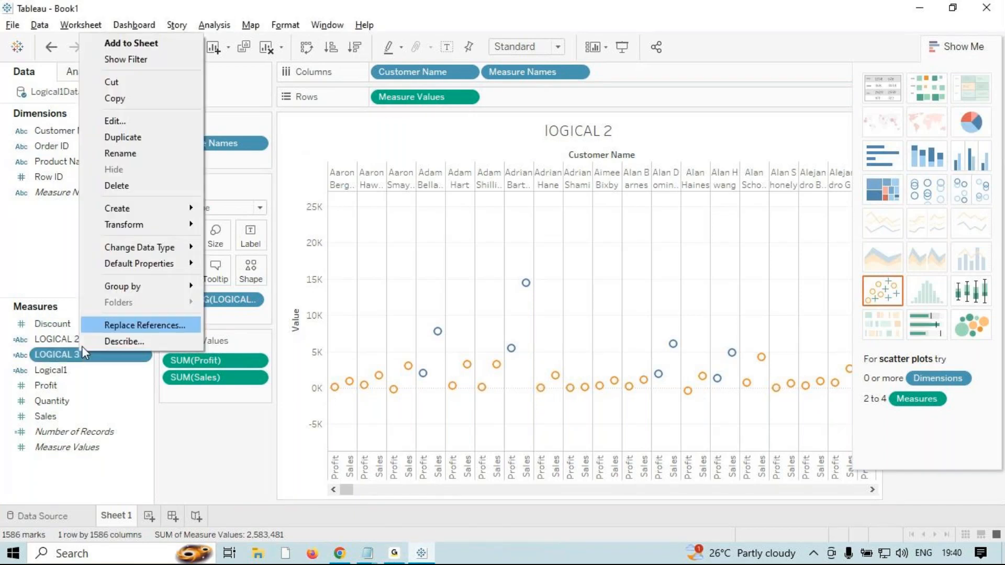
pyautogui.click(113, 122)
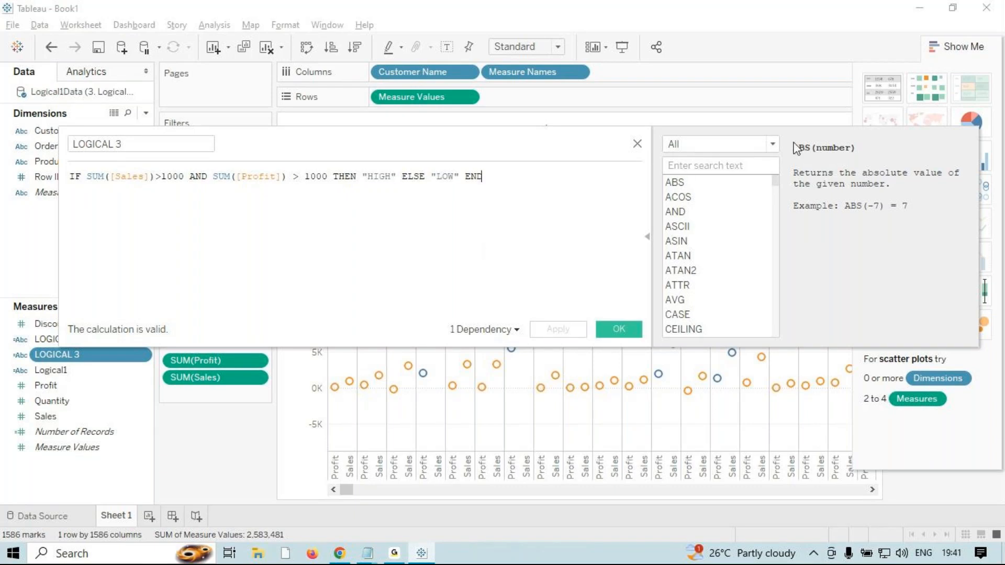
# - Limit the function list to Logical, read the WHEN, ELSEIF and ELSE descriptions, and close the LOGICAL 3 calculation
pyautogui.click(772, 144)
pyautogui.click(718, 221)
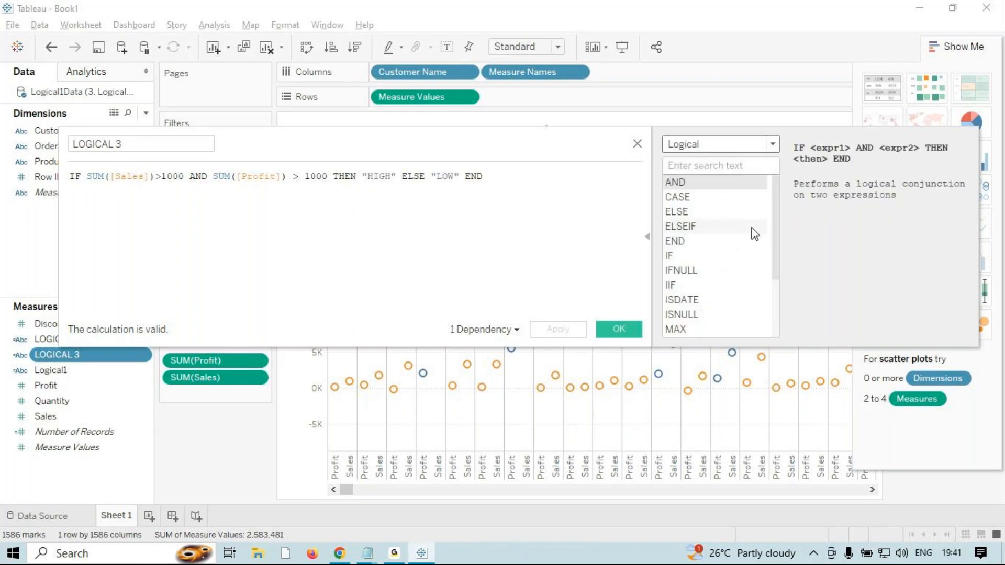
pyautogui.scroll(-2, 780, 255)
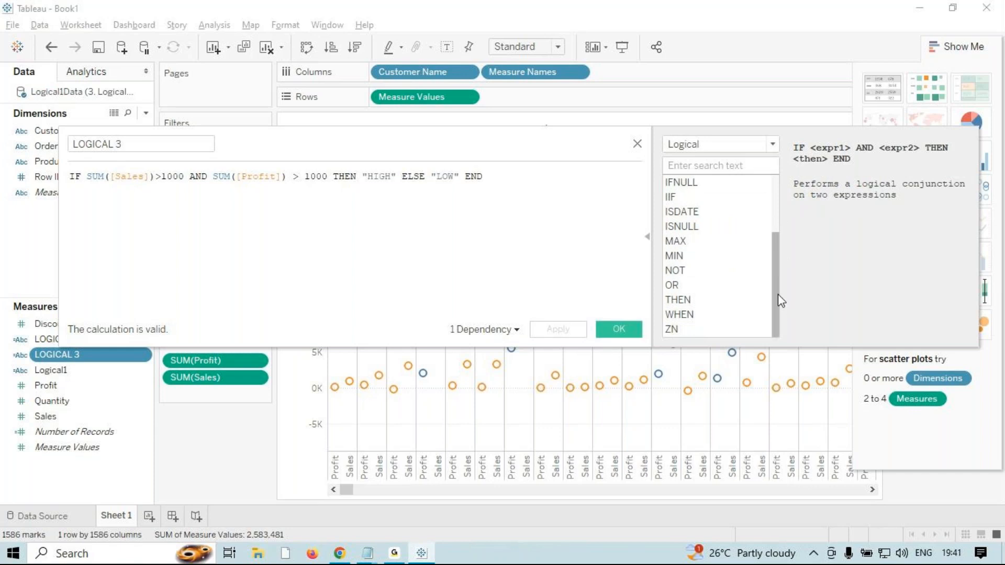
pyautogui.scroll(1, 781, 284)
pyautogui.scroll(-1, 781, 285)
pyautogui.click(722, 315)
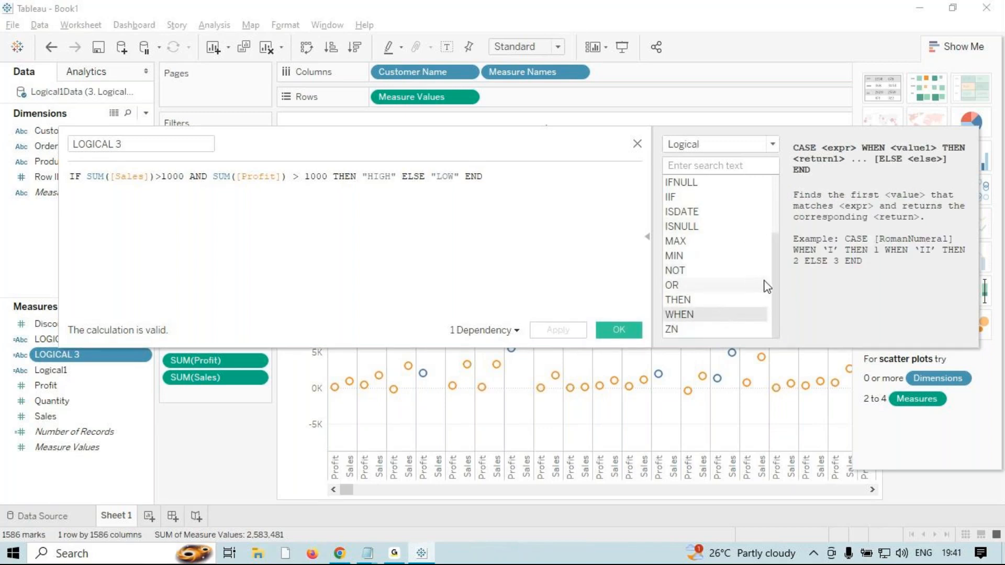
pyautogui.moveTo(774, 275); pyautogui.dragTo(783, 221)
pyautogui.click(709, 225)
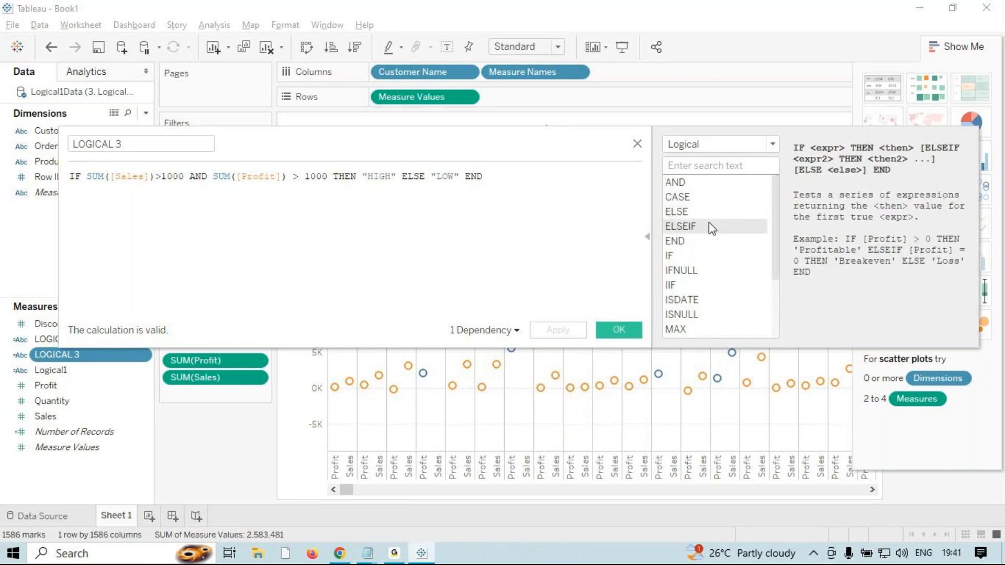
pyautogui.click(712, 212)
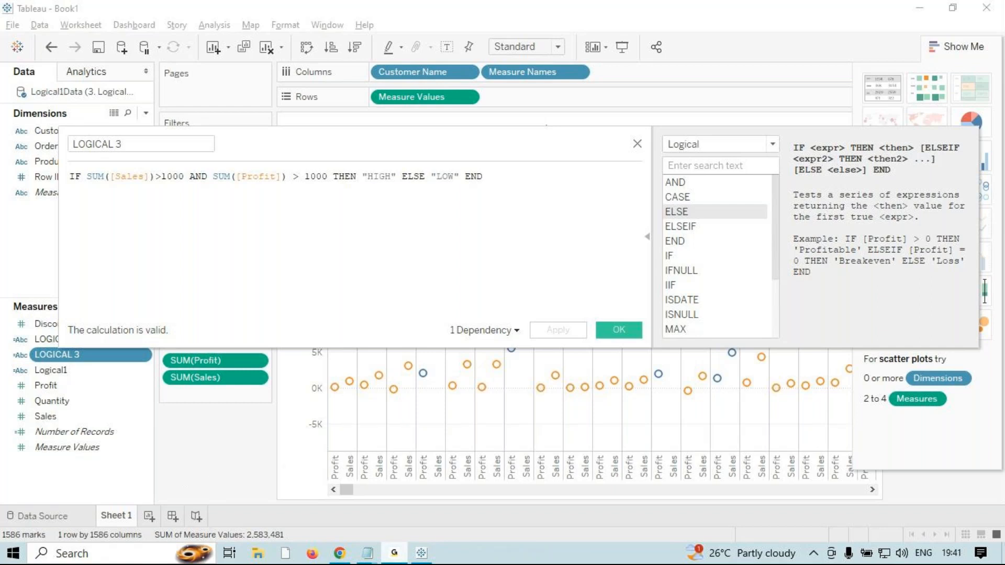
pyautogui.moveTo(400, 561)
pyautogui.click(637, 147)
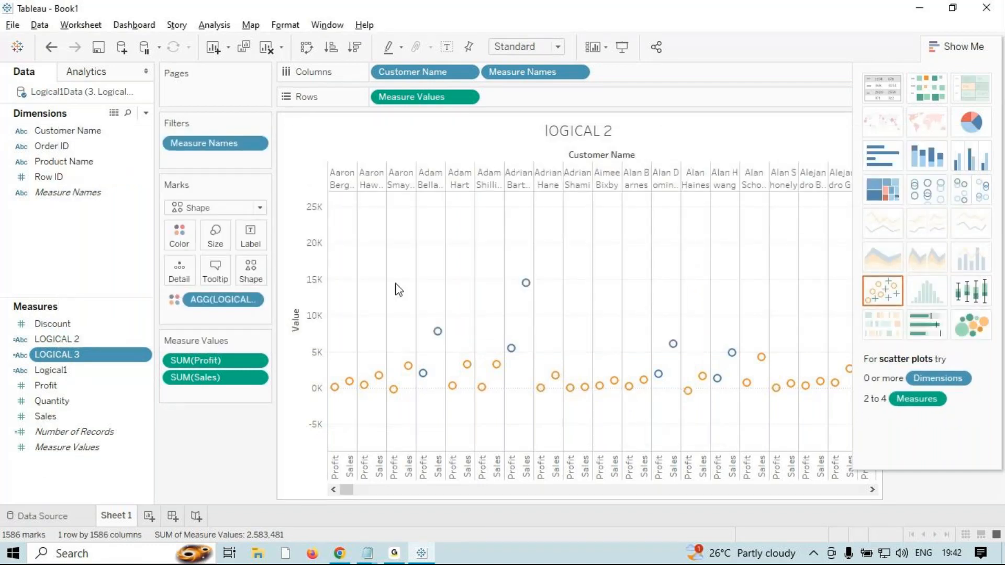
# - Select a group of marks in the circles chart, highlight the HIGH marks, and clear the highlighting
pyautogui.click(958, 46)
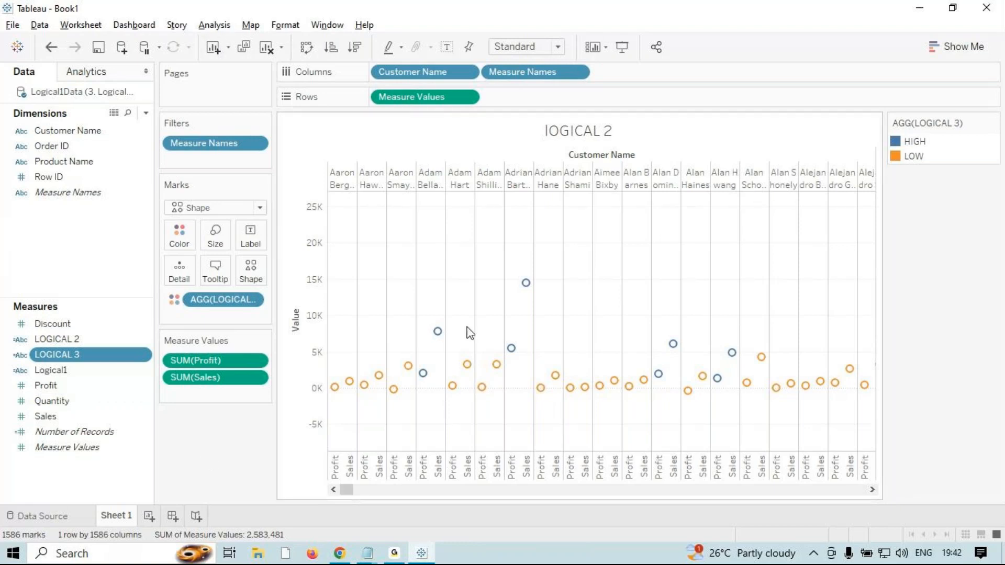
pyautogui.moveTo(415, 265); pyautogui.dragTo(795, 428)
pyautogui.click(469, 229)
pyautogui.click(923, 143)
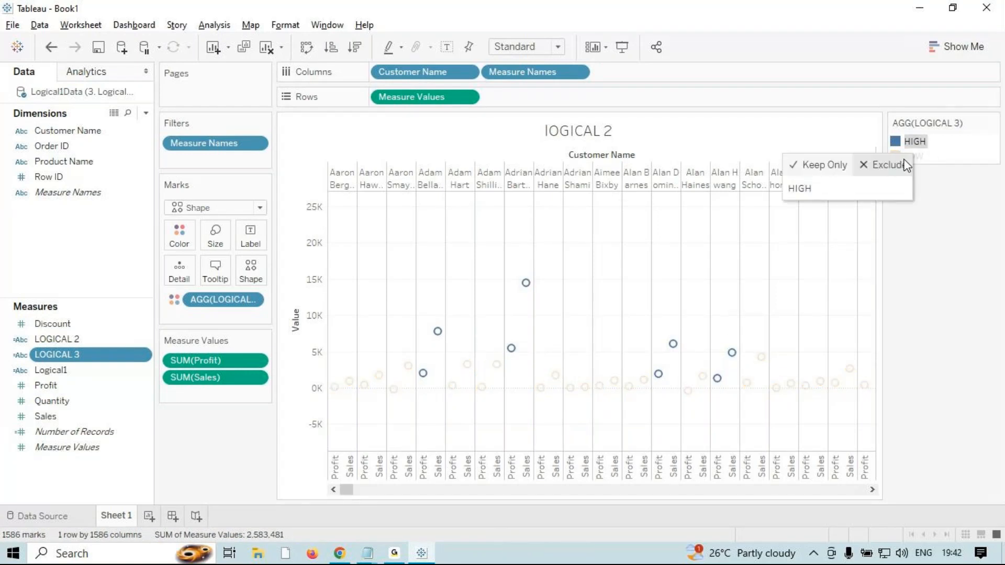
pyautogui.click(906, 166)
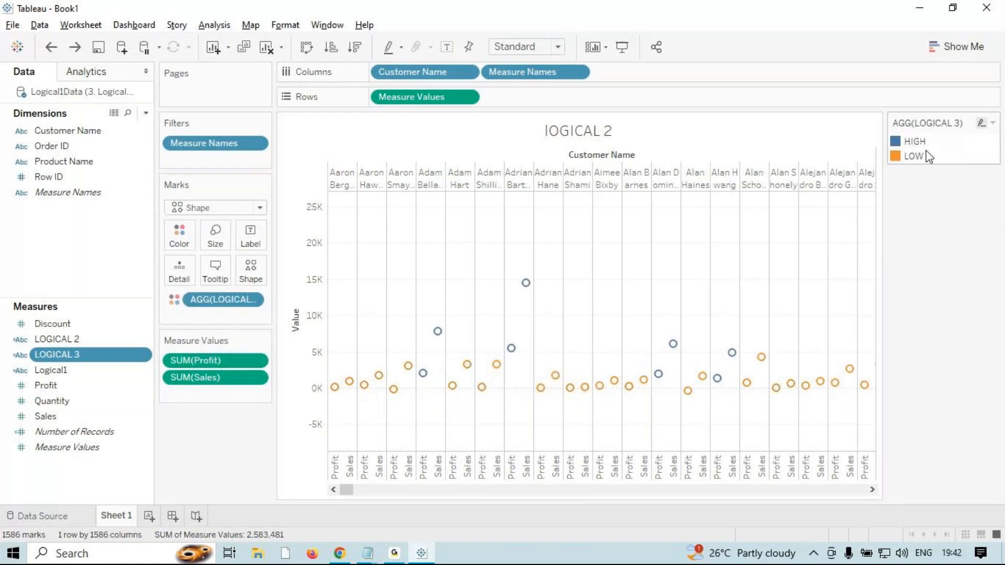
# - Exclude the LOW marks from the circles chart, look at the remaining customers, and clear the whole worksheet
pyautogui.rightClick(913, 157)
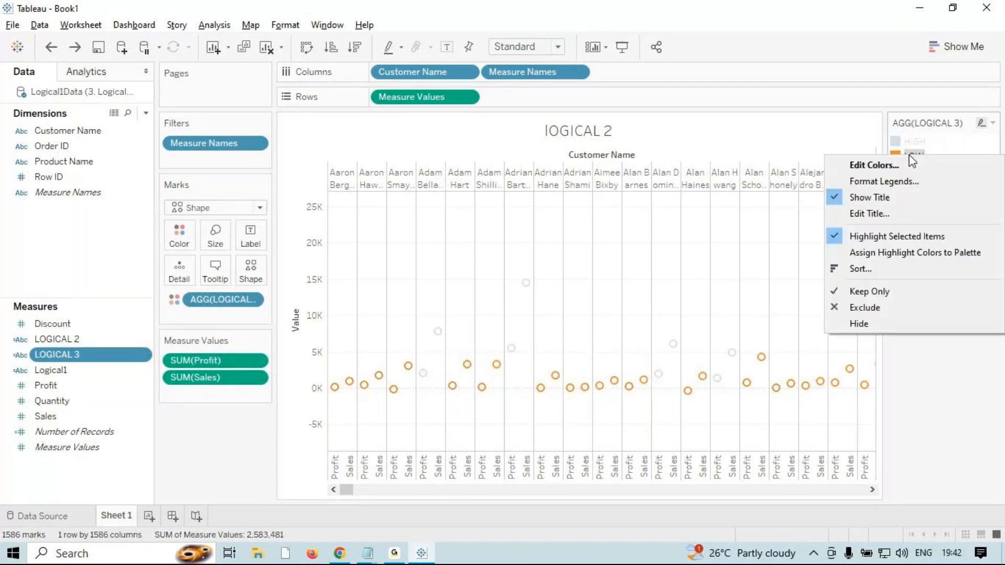
pyautogui.click(885, 308)
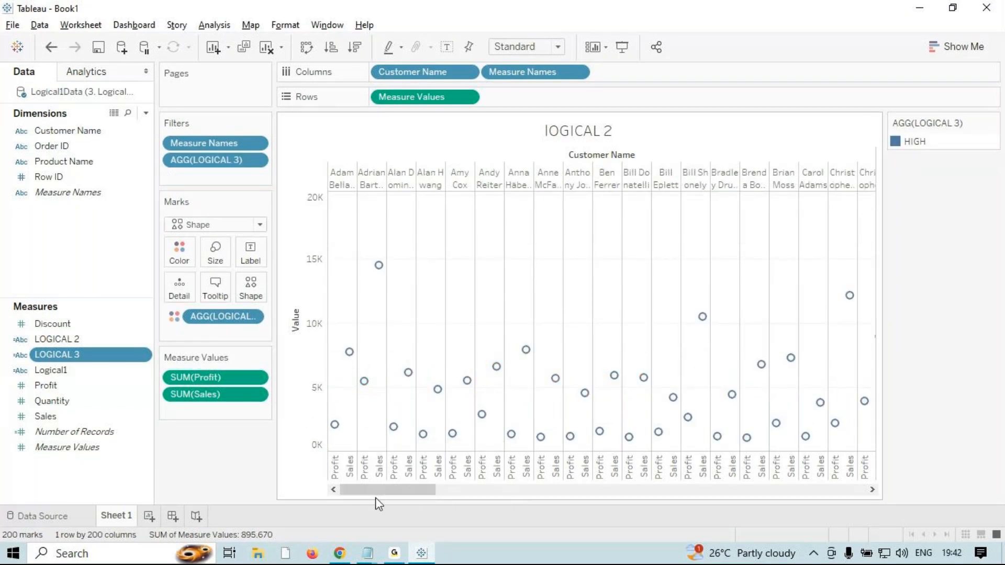
pyautogui.moveTo(406, 492); pyautogui.dragTo(335, 456)
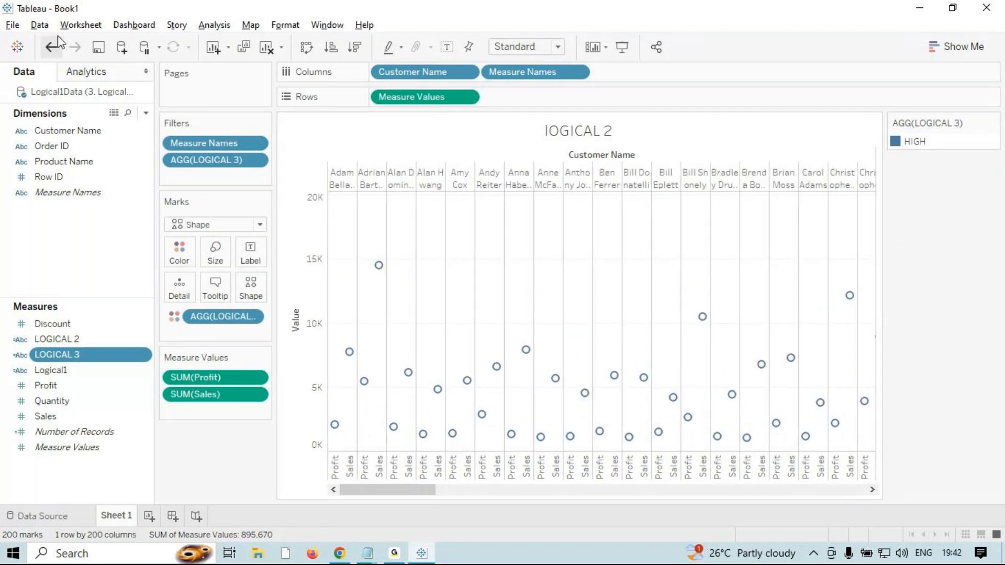
pyautogui.click(267, 47)
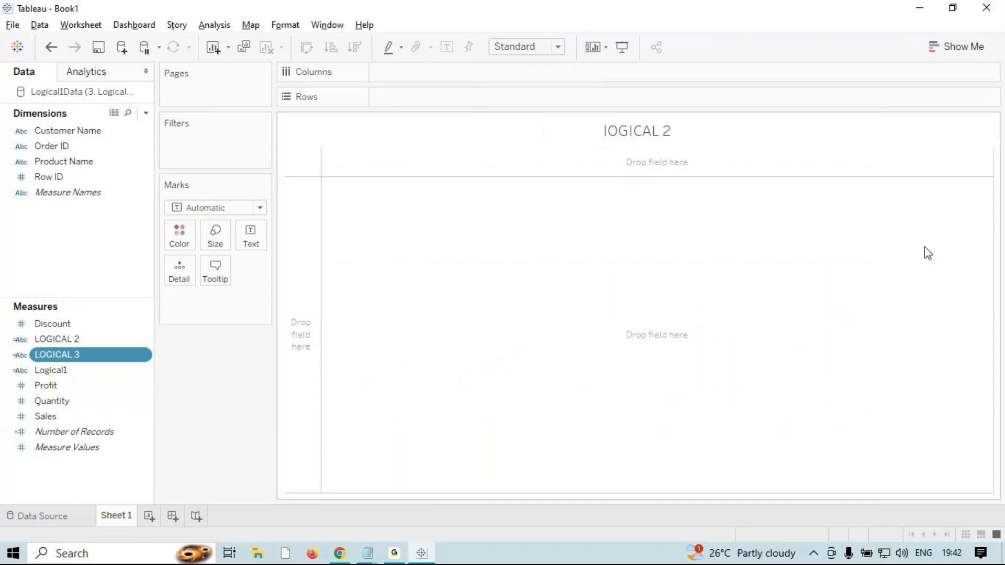
# - Switch to PowerPoint by opening the desktop presentation LOD Calculation Tableau and run its slide show to the LOD slide
pyautogui.click(920, 7)
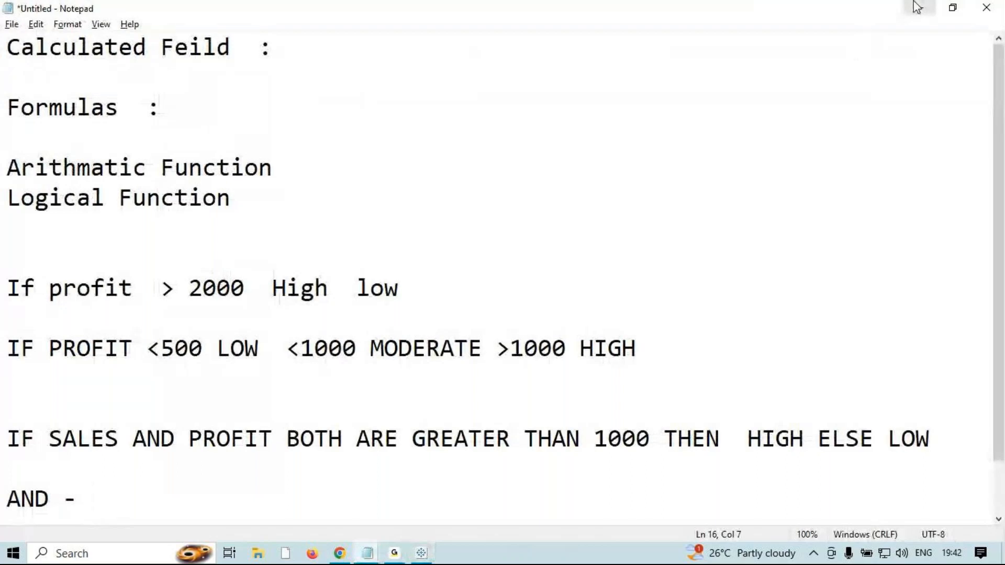
pyautogui.click(914, 2)
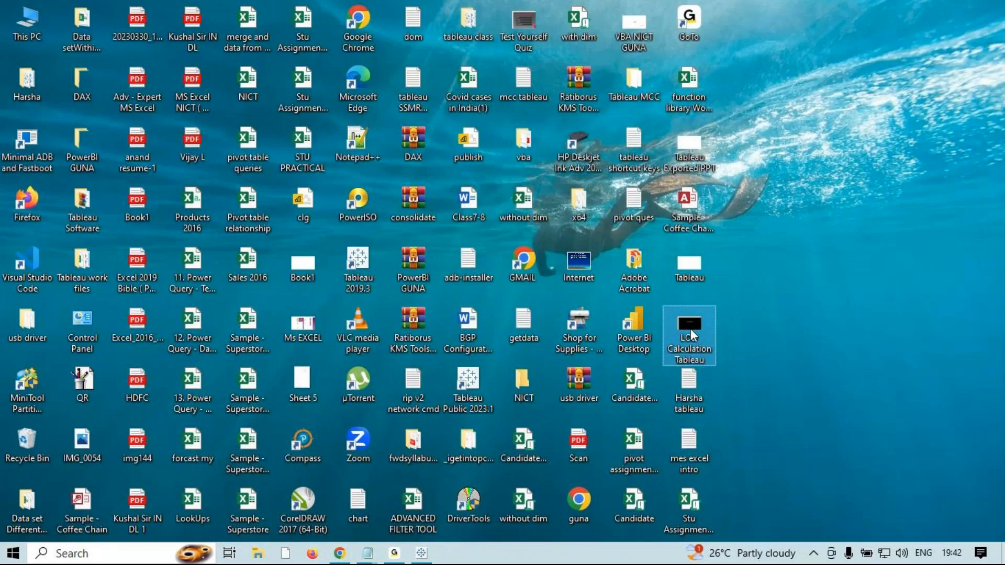
pyautogui.doubleClick(690, 328)
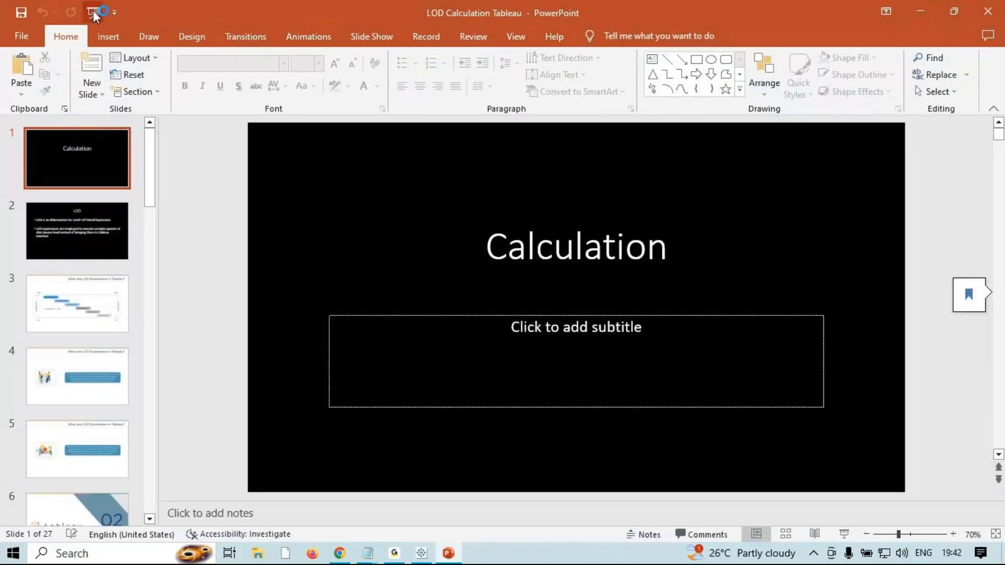
pyautogui.click(92, 11)
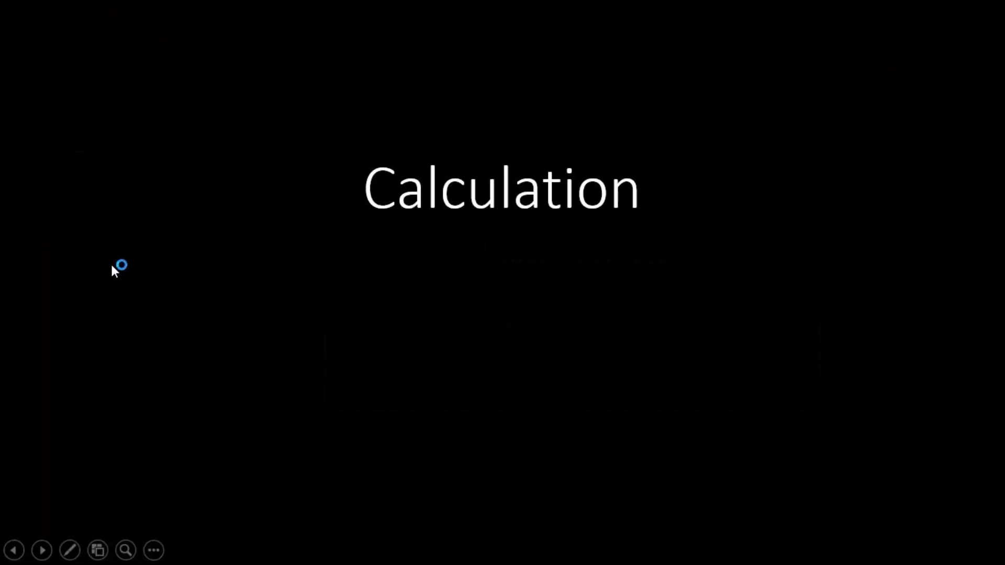
pyautogui.click(269, 325)
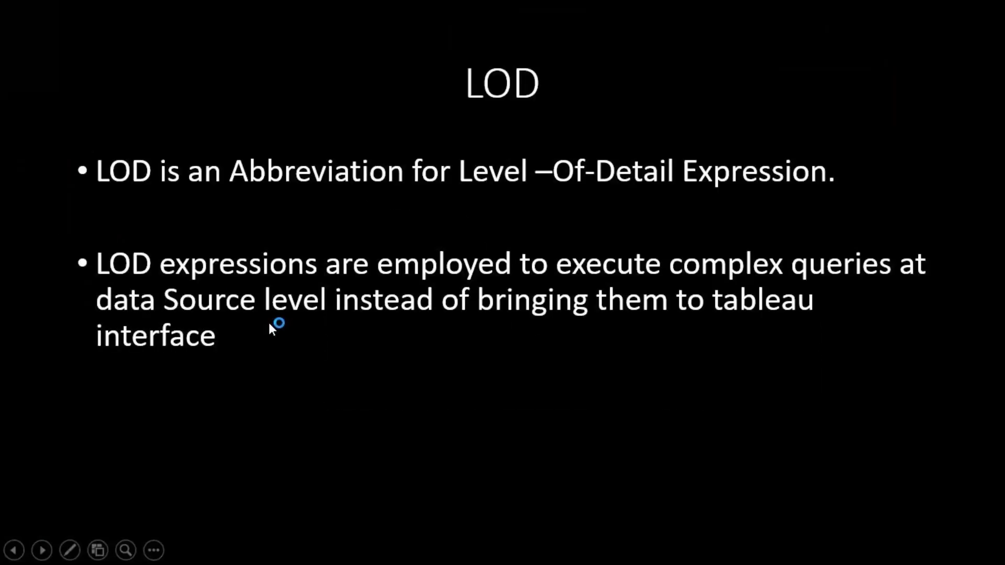
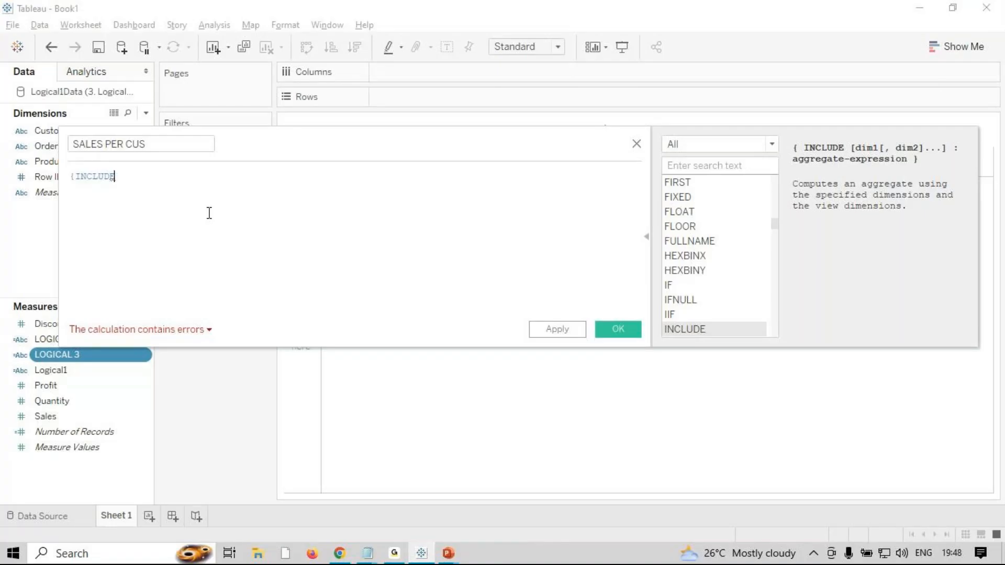
pyautogui.hotkey('alt', 'Tab')
pyautogui.hotkey('alt', 'Tab')
pyautogui.hotkey('alt', 'Tab')
pyautogui.hotkey('alt', 'Tab')
pyautogui.hotkey('alt', 'Tab')
pyautogui.hotkey('alt', 'Tab')
pyautogui.hotkey('alt', 'Tab')
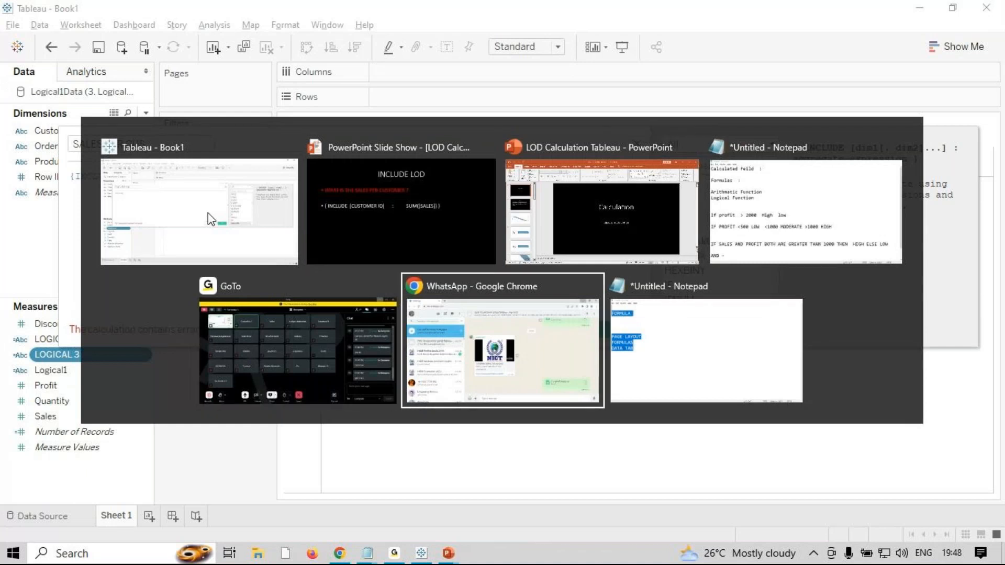
pyautogui.hotkey('alt', 'Tab')
pyautogui.hotkey('alt', 'Tab')
pyautogui.hotkey('alt', 'Tab')
pyautogui.hotkey('alt', 'Tab')
pyautogui.hotkey('alt', 'Tab')
pyautogui.hotkey('alt', 'Tab')
pyautogui.hotkey('alt', 'Tab')
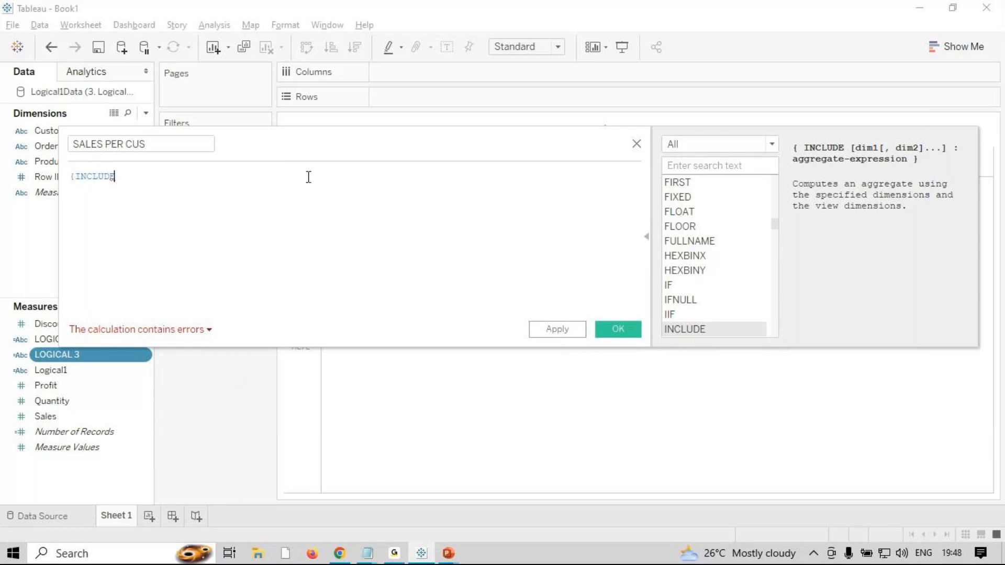
# - Discard the unfinished SALES PER CUS calculation and close the Logical1Data data source
pyautogui.click(638, 145)
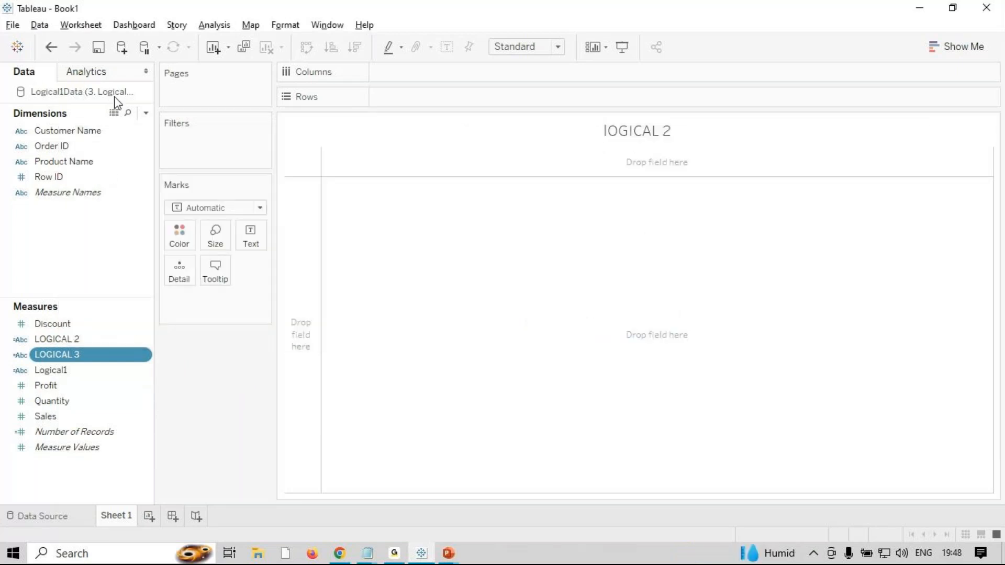
pyautogui.rightClick(139, 93)
pyautogui.click(152, 192)
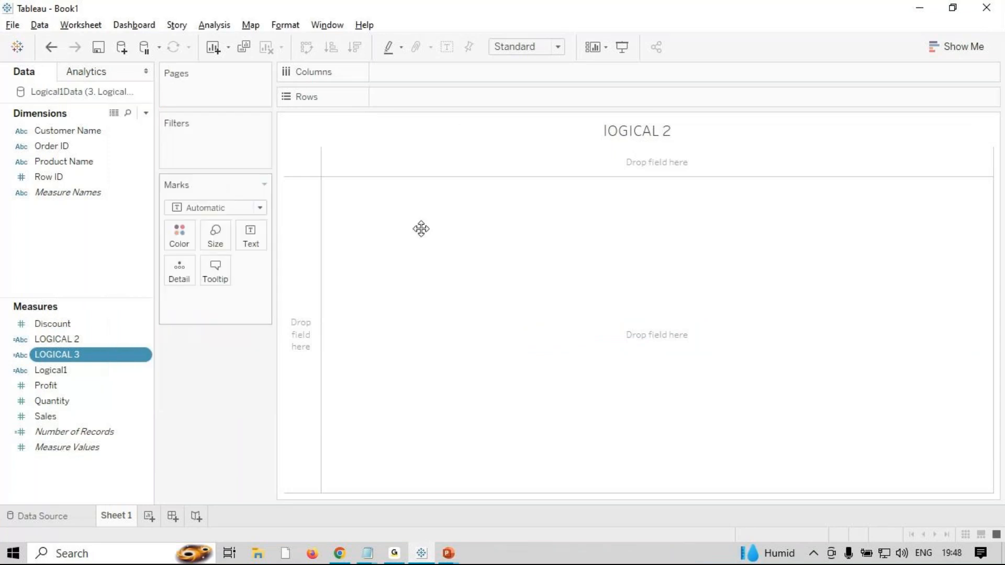
# - Connect to the Superstore Excel workbook, add its Orders sheet as the data source, and look through its columns
pyautogui.click(93, 96)
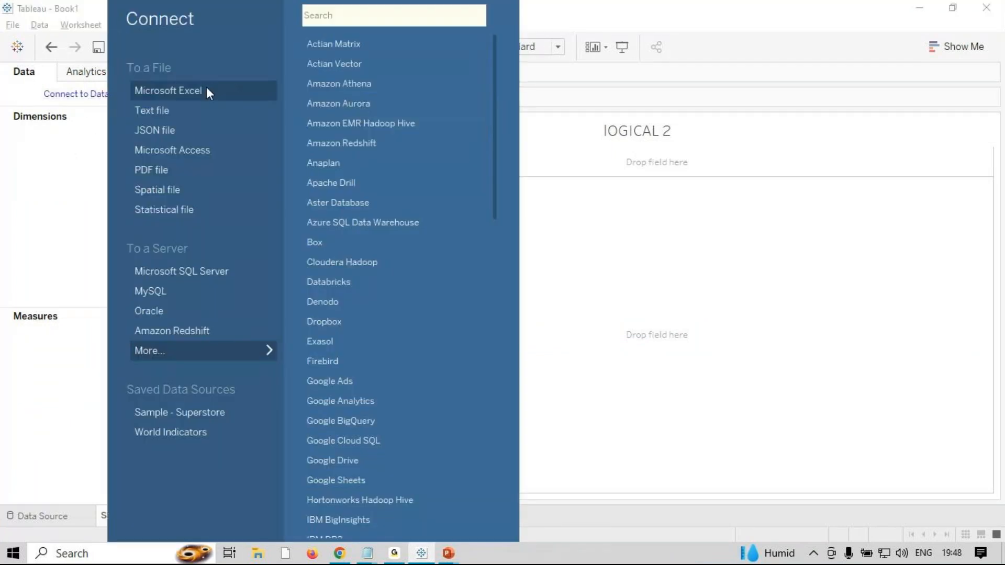
pyautogui.click(206, 88)
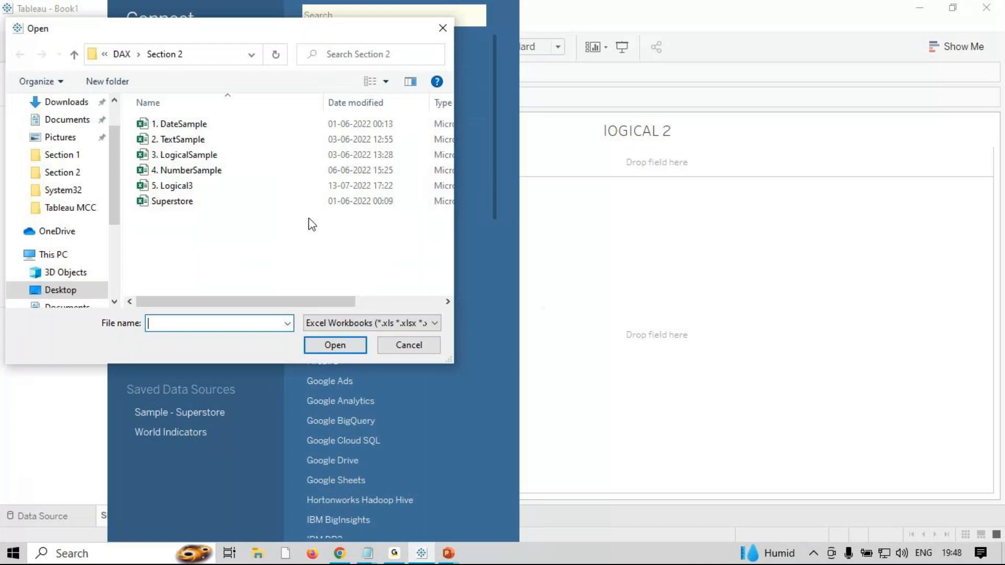
pyautogui.click(190, 202)
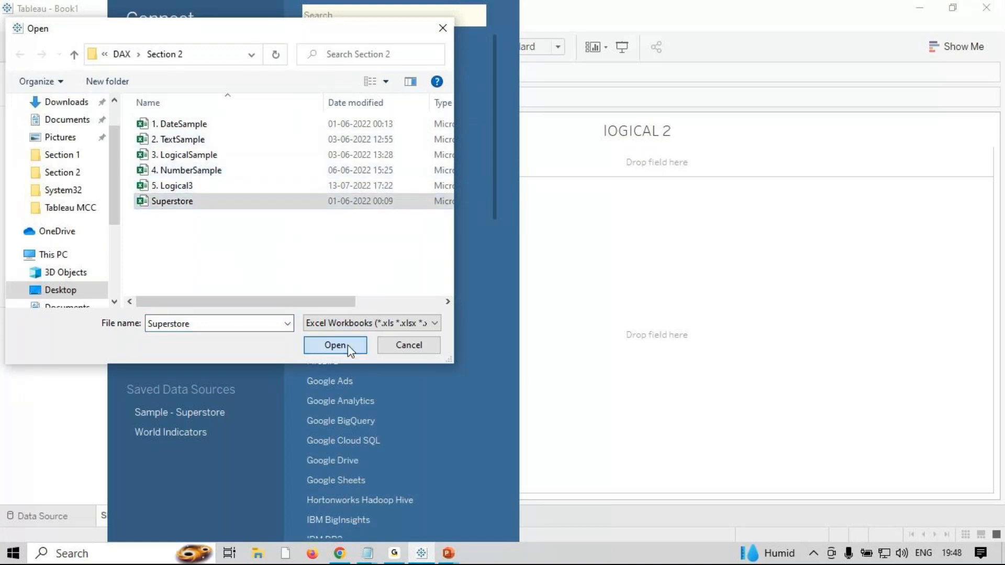
pyautogui.click(348, 344)
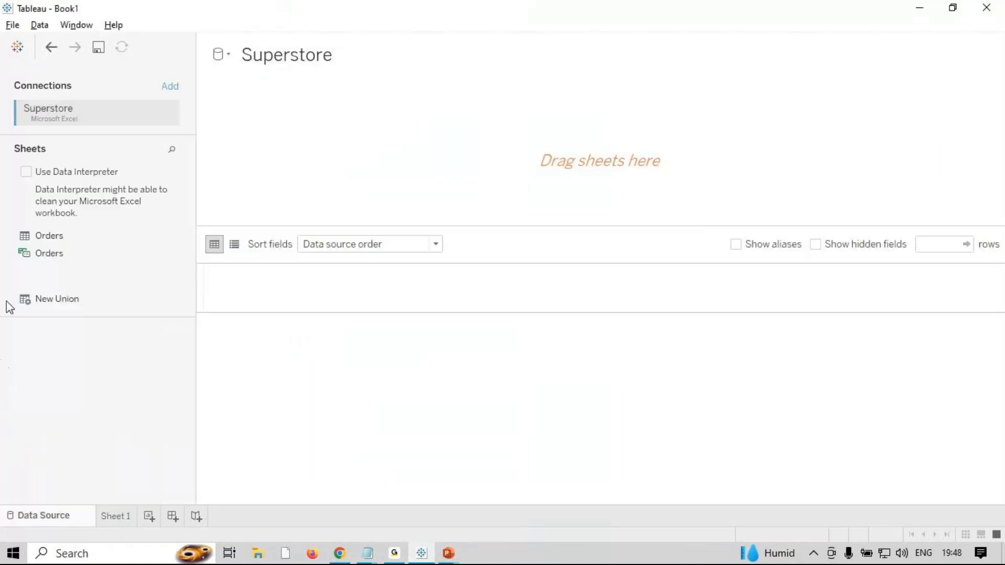
pyautogui.doubleClick(72, 236)
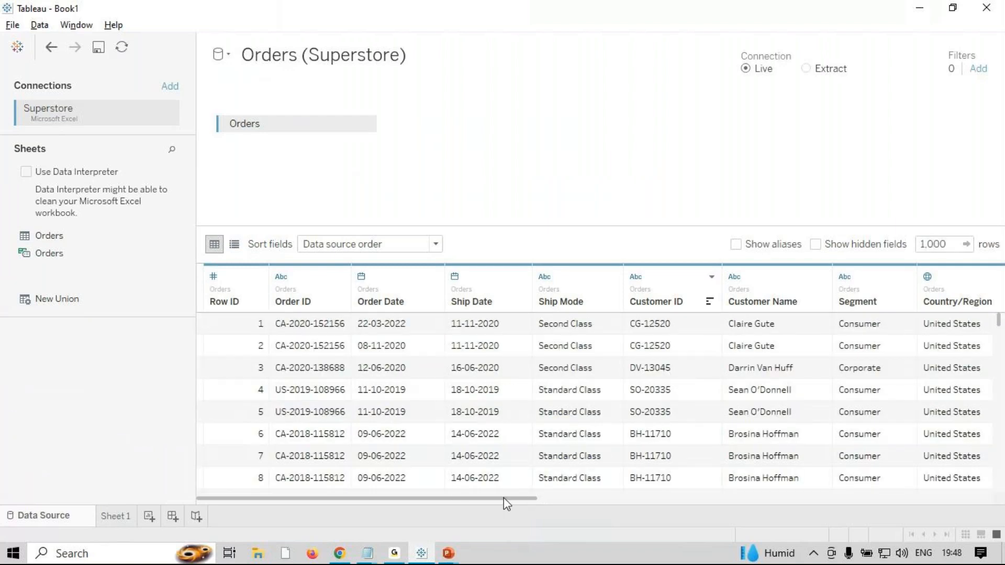
pyautogui.moveTo(503, 497); pyautogui.dragTo(571, 501)
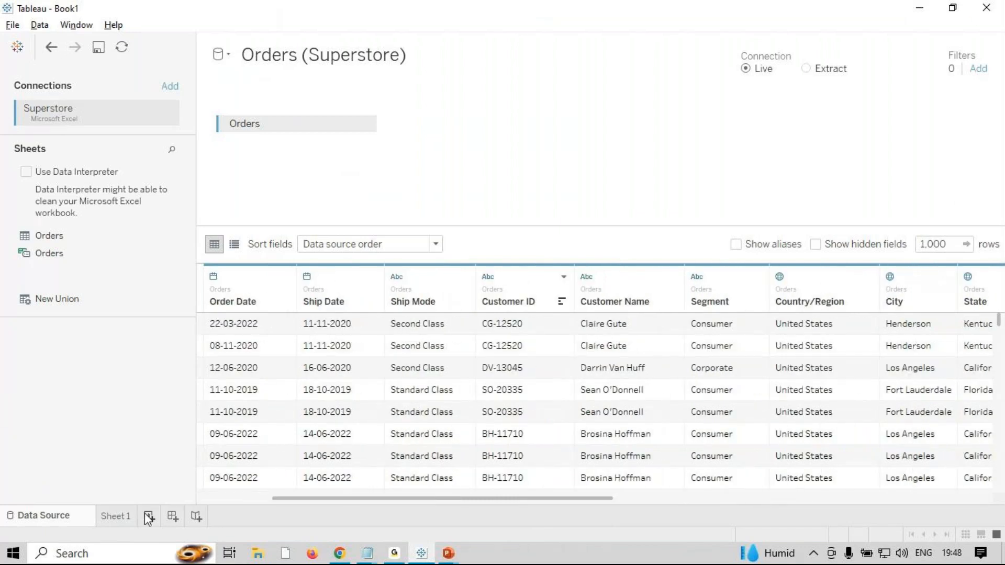
# - Go to Sheet 1 and start a new calculated field named SALES PER CUS
pyautogui.click(118, 516)
pyautogui.click(214, 25)
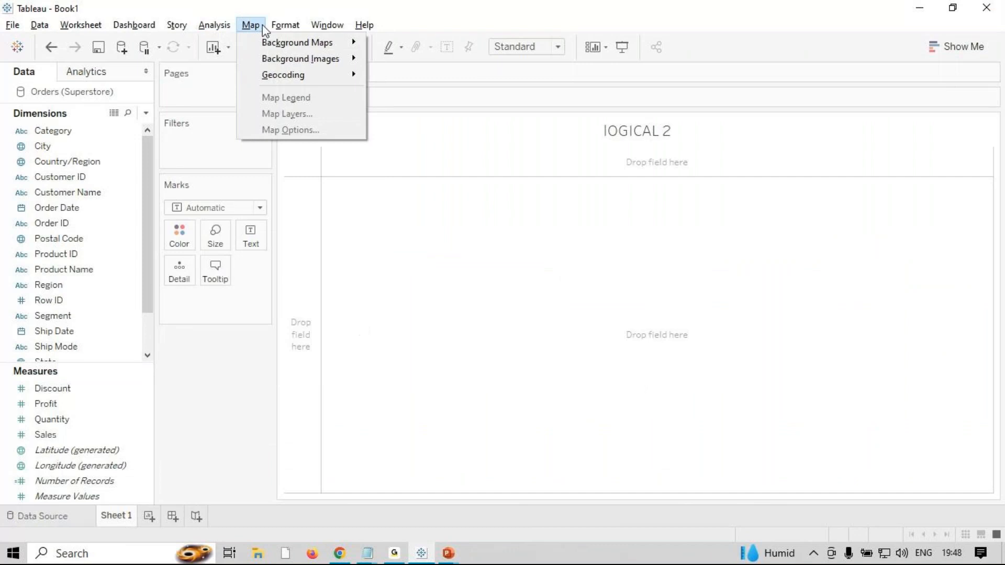
pyautogui.moveTo(222, 24)
pyautogui.click(260, 313)
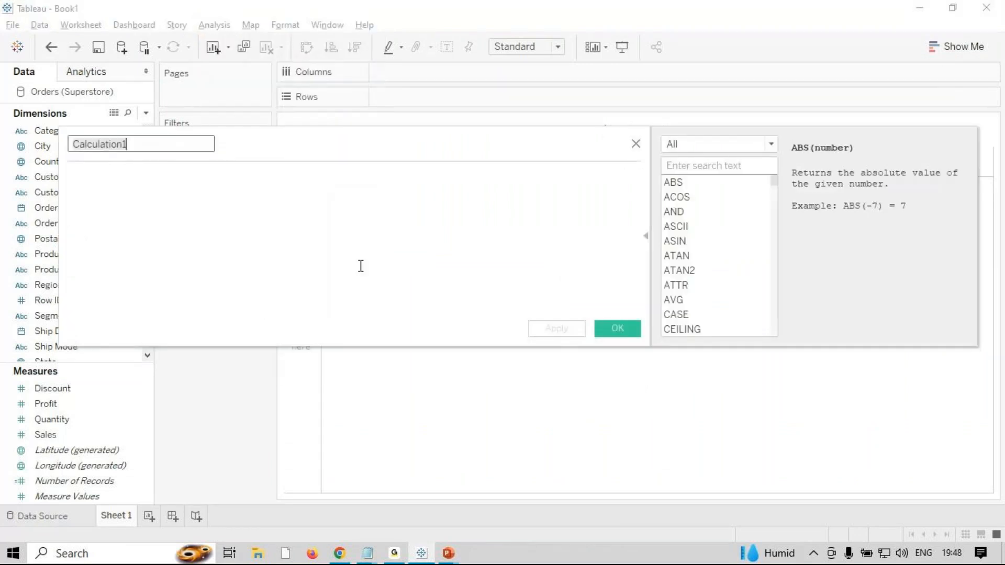
pyautogui.write('SAL')
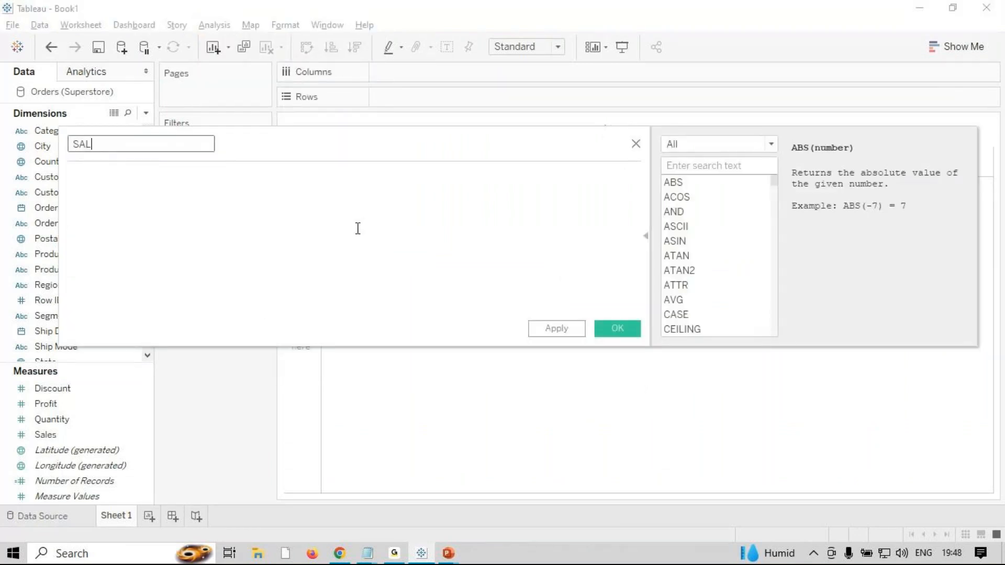
pyautogui.write('ES PER CUS')
# - Enter the formula {INCLUDE [Customer ID]:SUM([Sales])} for the SALES PER CUS field and save it
pyautogui.click(358, 229)
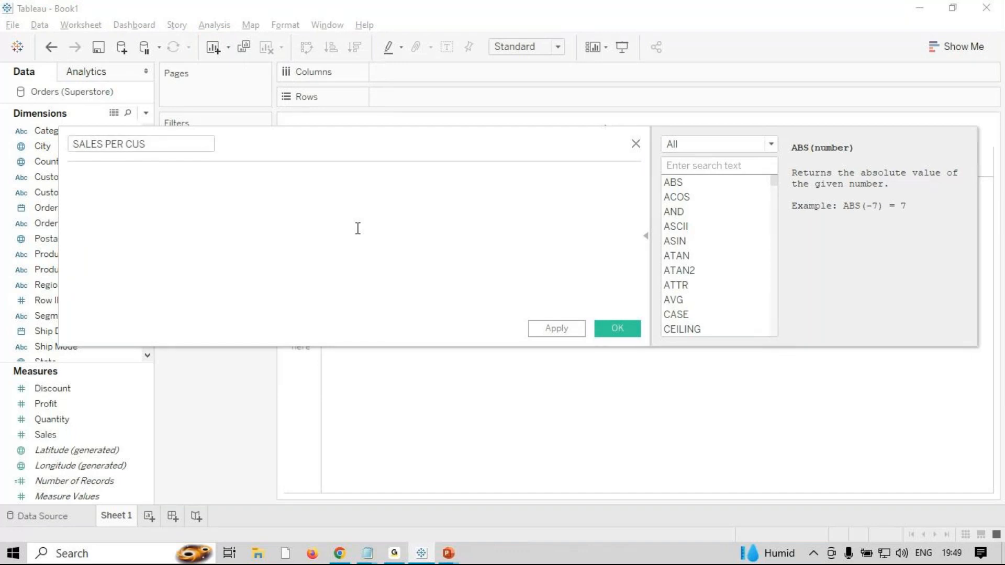
pyautogui.write('.')
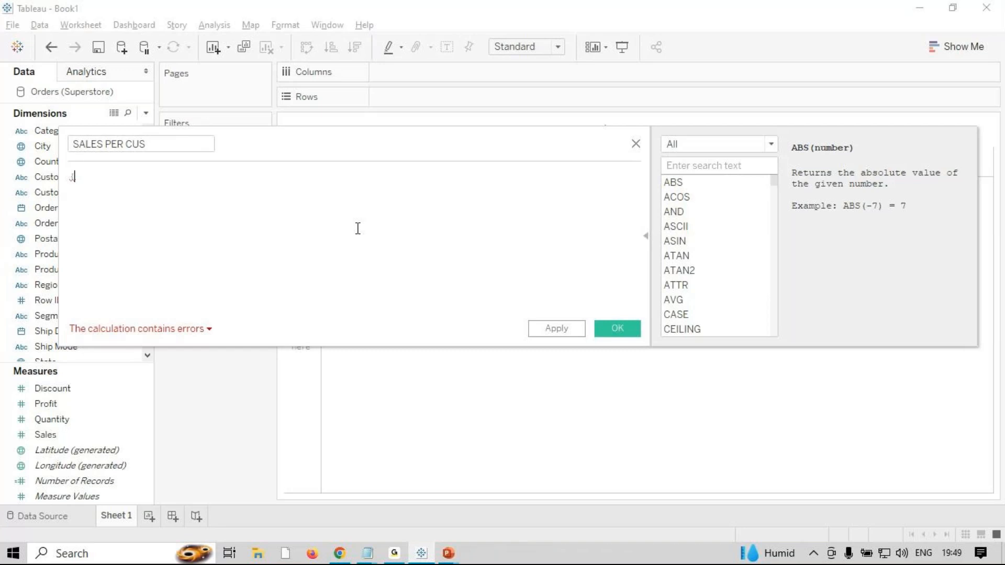
pyautogui.write('INC')
pyautogui.press('Return')
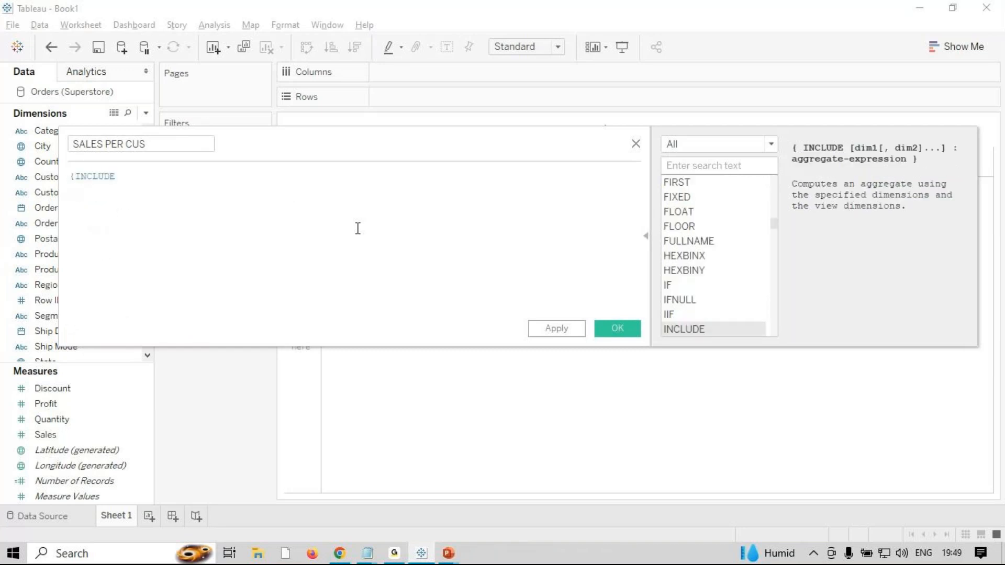
pyautogui.write('CUS')
pyautogui.press('Return')
pyautogui.write(':SUM')
pyautogui.press('Return')
pyautogui.write('SAL)')
pyautogui.press('Return')
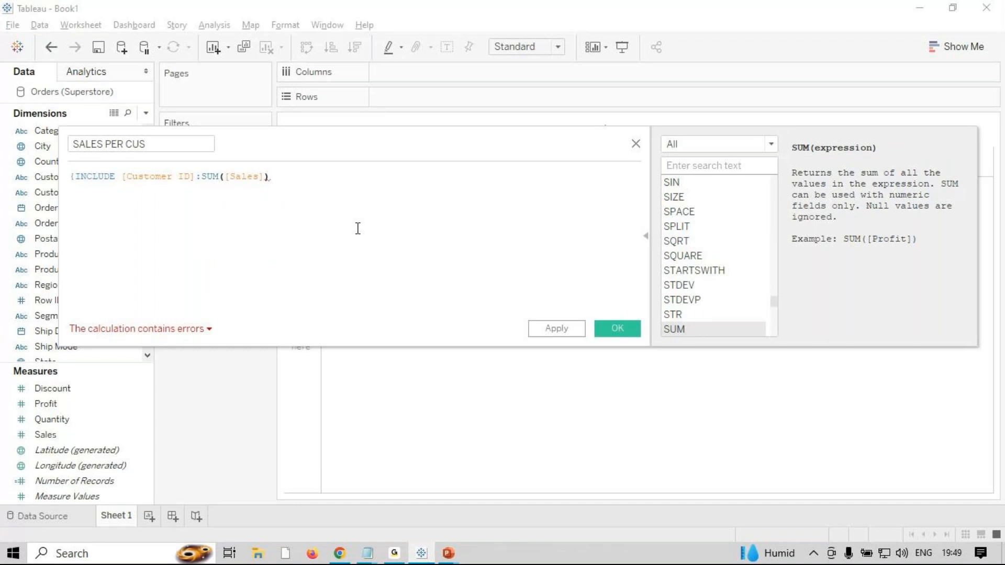
pyautogui.write('}')
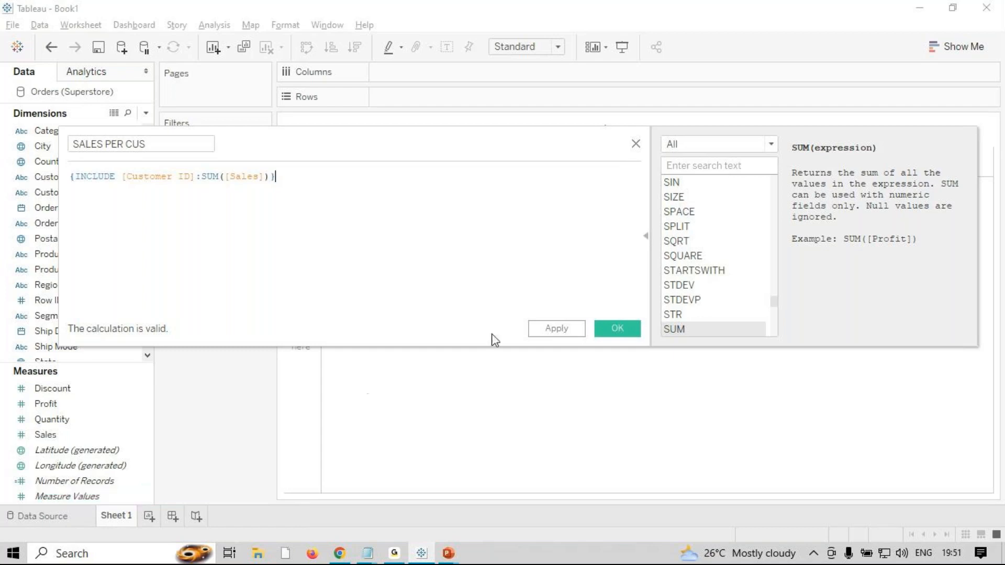
pyautogui.click(609, 320)
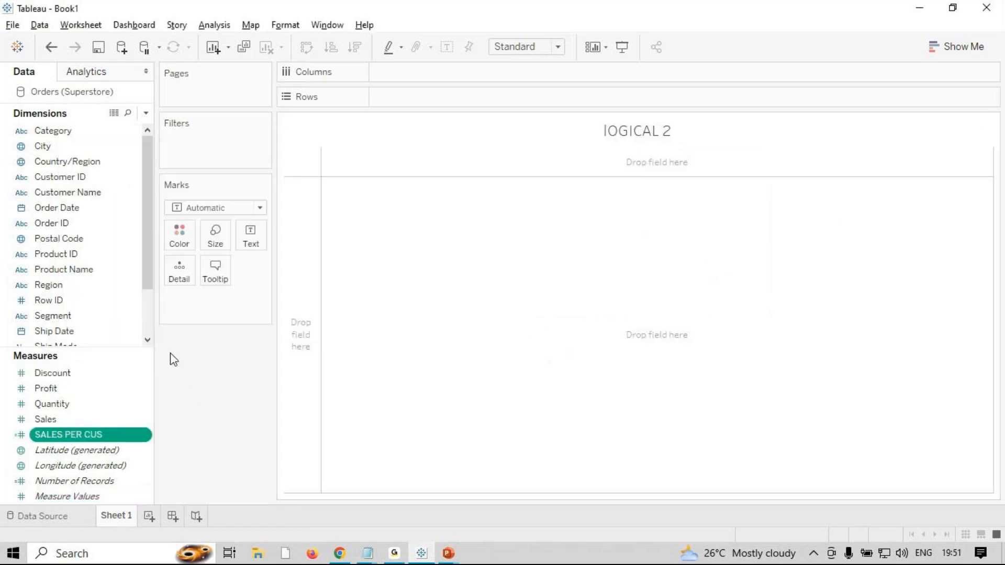
# - Chart SALES PER CUS by Customer Name on Sheet 1 and swap the axes so the bars run horizontally
pyautogui.click(398, 562)
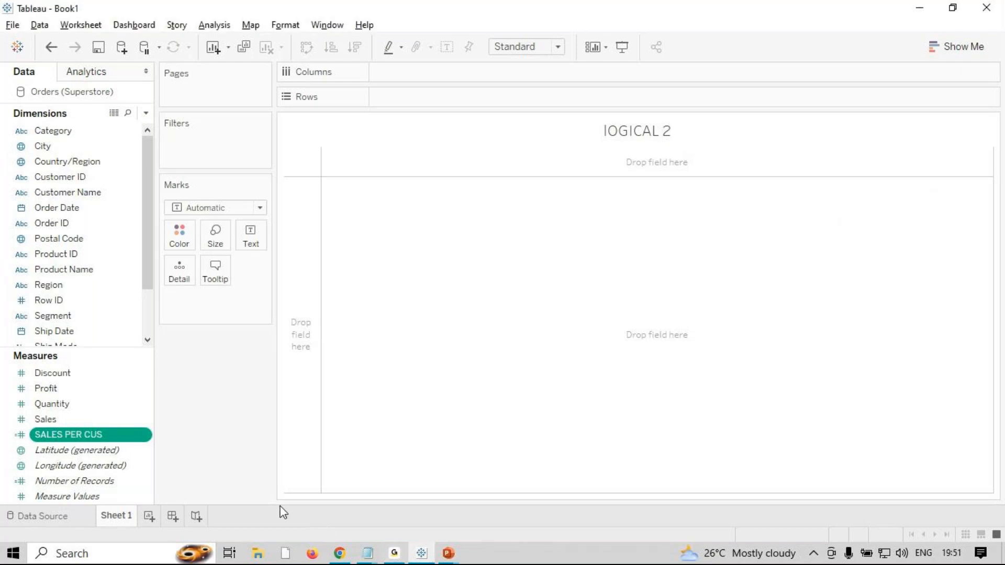
pyautogui.doubleClick(112, 436)
pyautogui.click(82, 198)
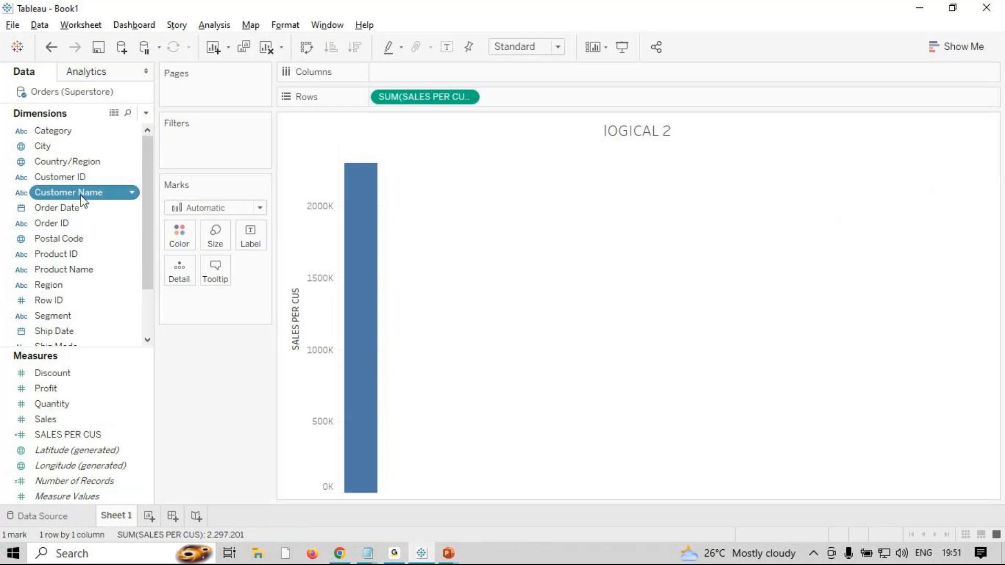
pyautogui.doubleClick(82, 198)
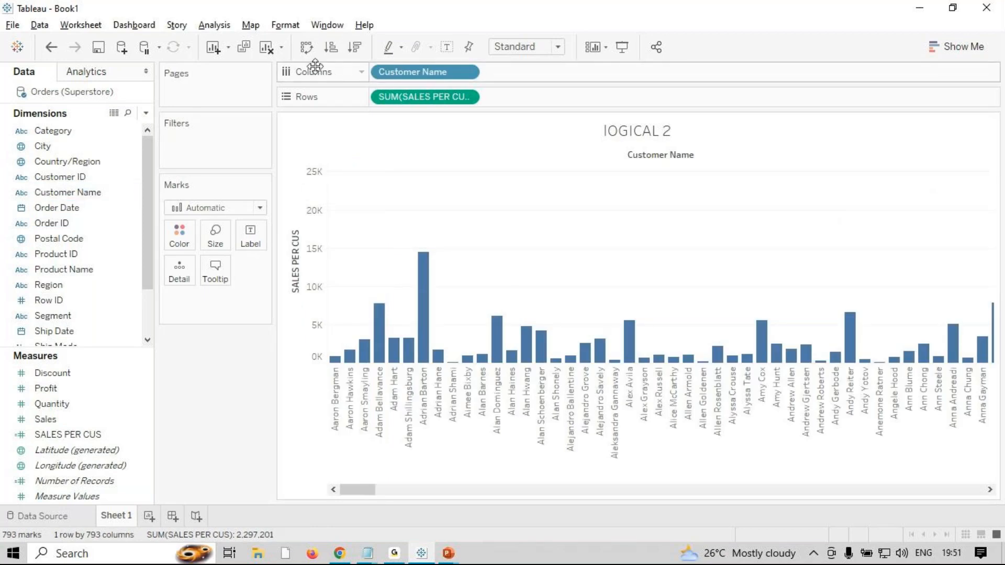
pyautogui.click(306, 47)
pyautogui.scroll(-3, 426, 298)
pyautogui.scroll(3, 443, 290)
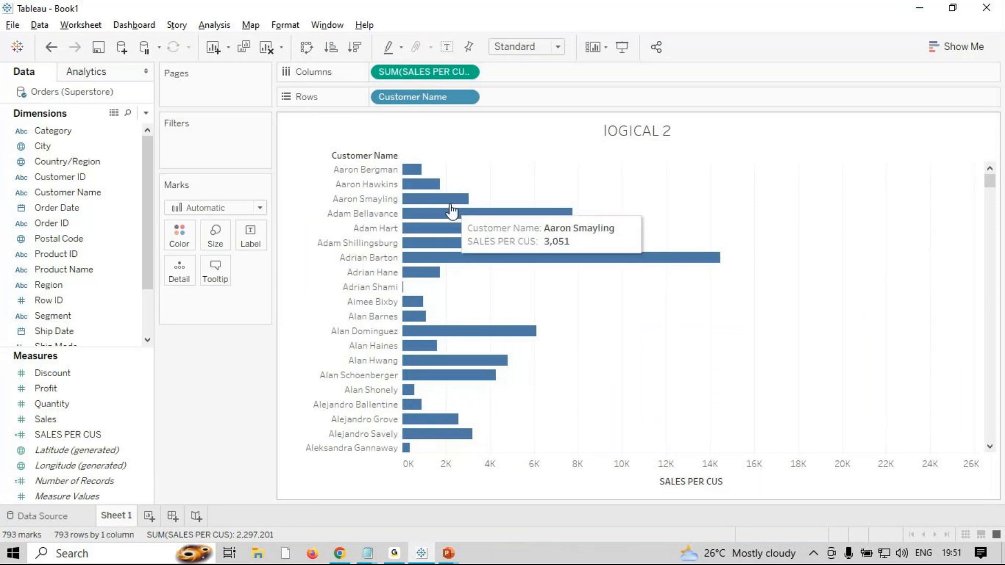
# - Add a new worksheet showing Sales by Customer Name as horizontal bars
pyautogui.click(149, 516)
pyautogui.doubleClick(99, 193)
pyautogui.click(77, 405)
pyautogui.doubleClick(63, 419)
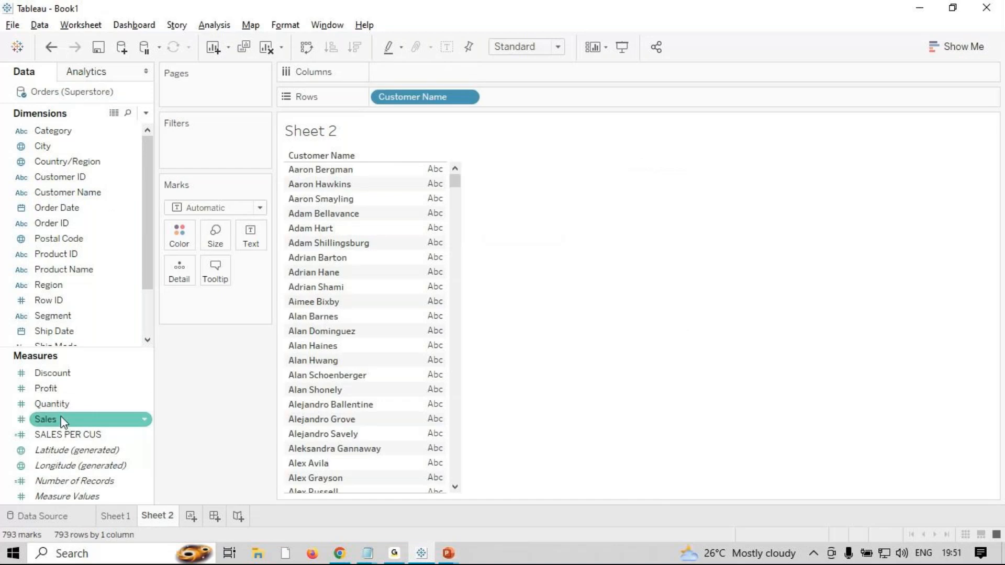
pyautogui.click(936, 48)
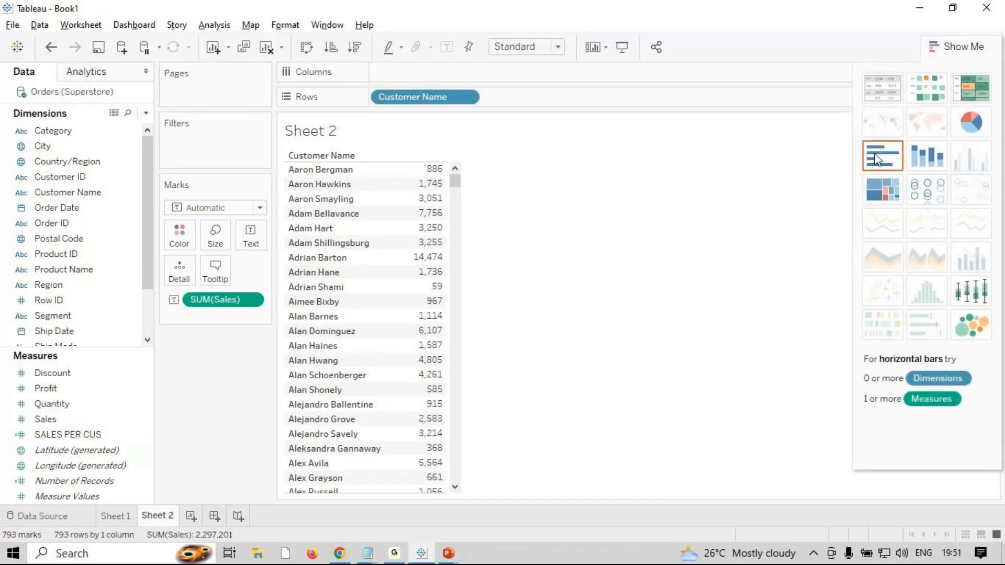
pyautogui.click(878, 160)
# - Return to Sheet 1, hide the chart-type suggestions, and look over the SALES PER CUS bars by customer
pyautogui.click(120, 515)
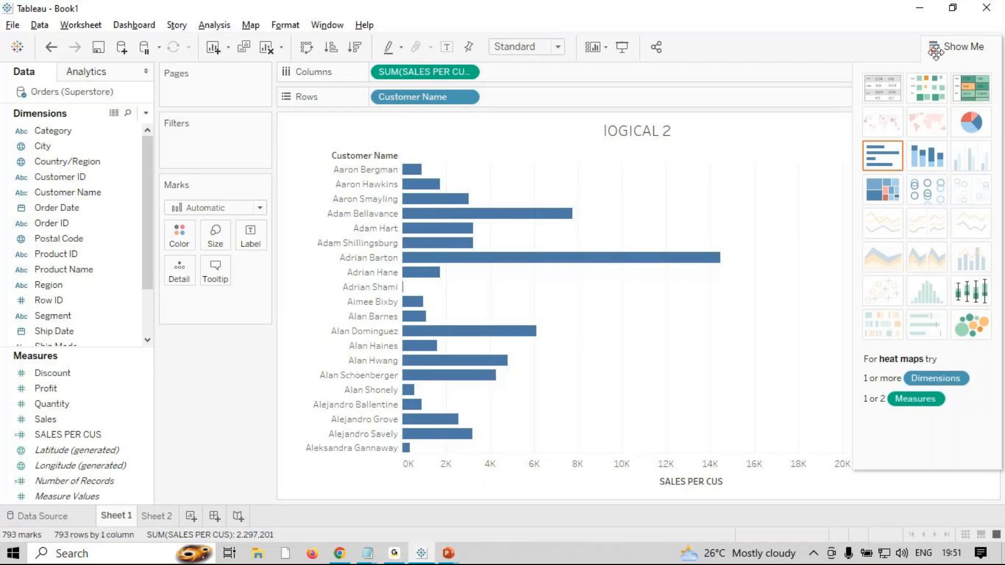
pyautogui.click(935, 51)
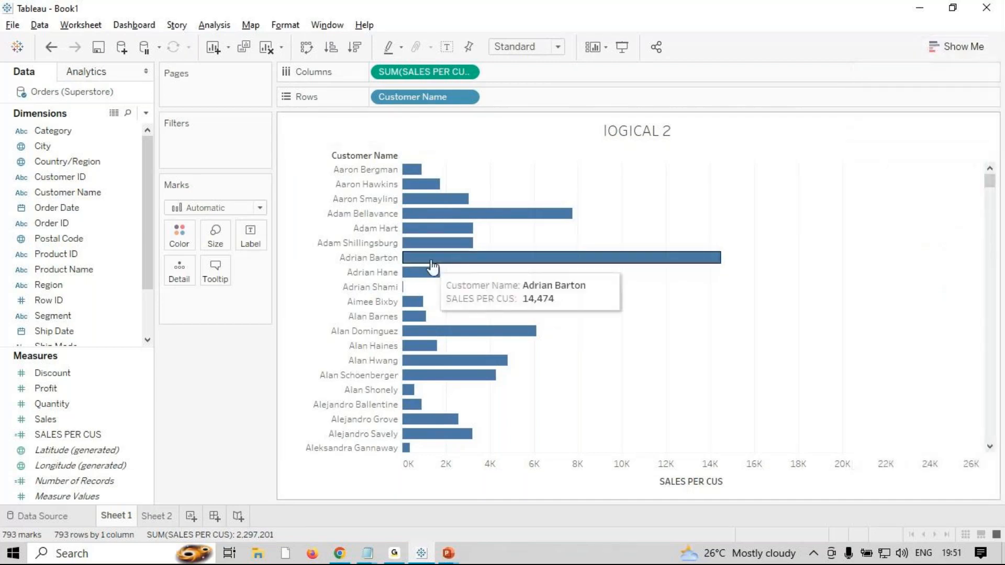
pyautogui.scroll(-2, 423, 293)
pyautogui.scroll(-1, 423, 316)
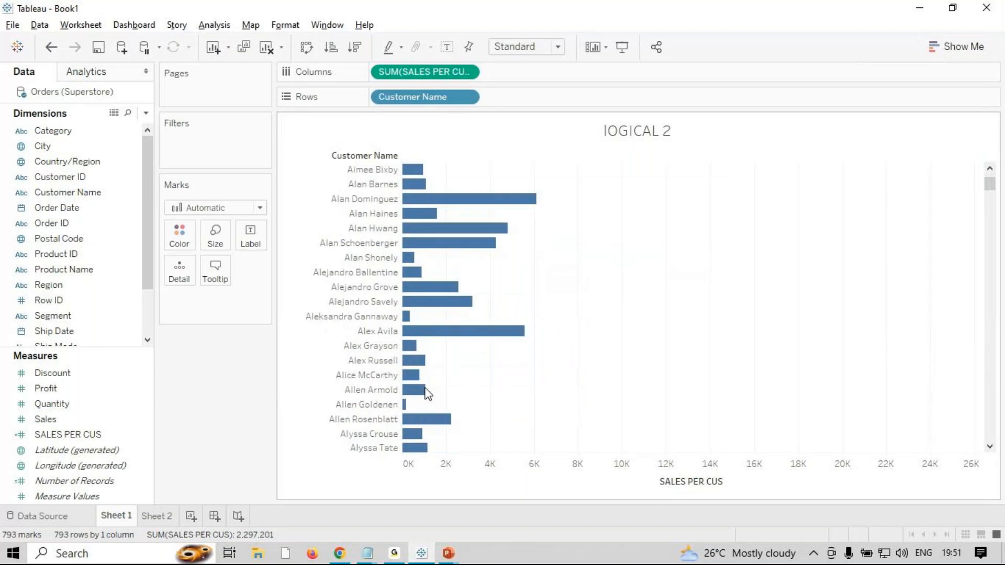
pyautogui.scroll(3, 425, 392)
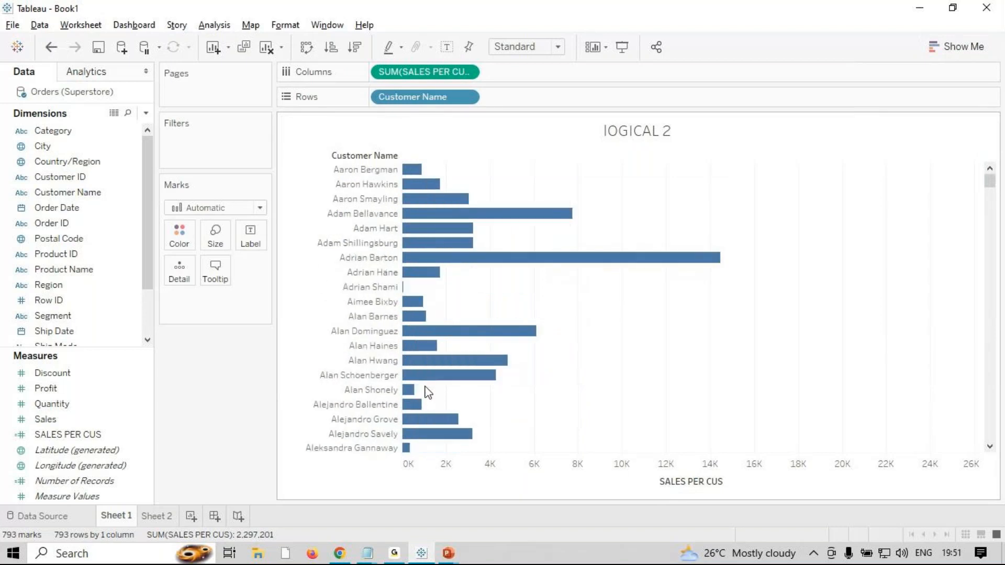
# - Try Count as the aggregation of SALES PER CUS on Sheet 1, then undo the change
pyautogui.rightClick(438, 67)
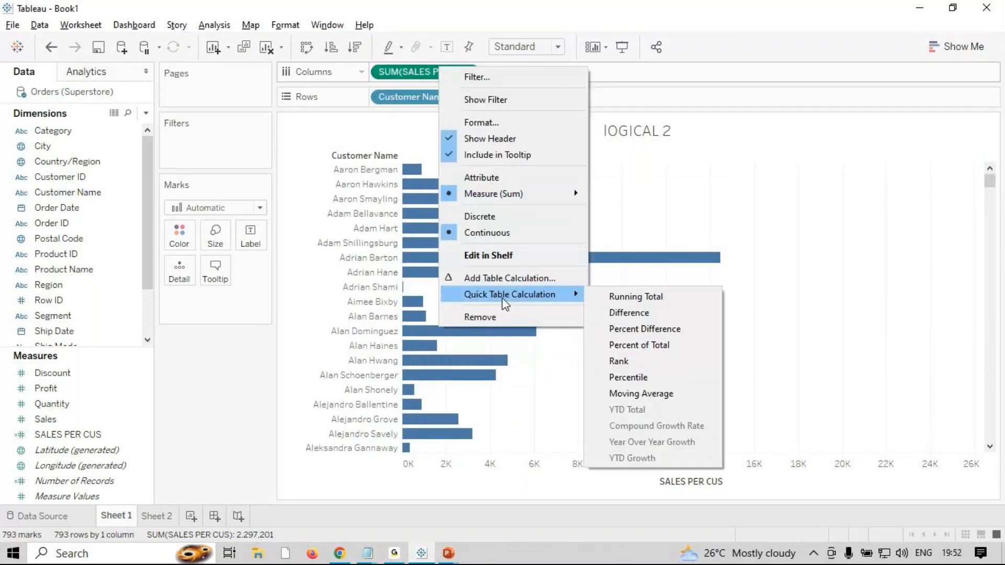
pyautogui.moveTo(526, 200)
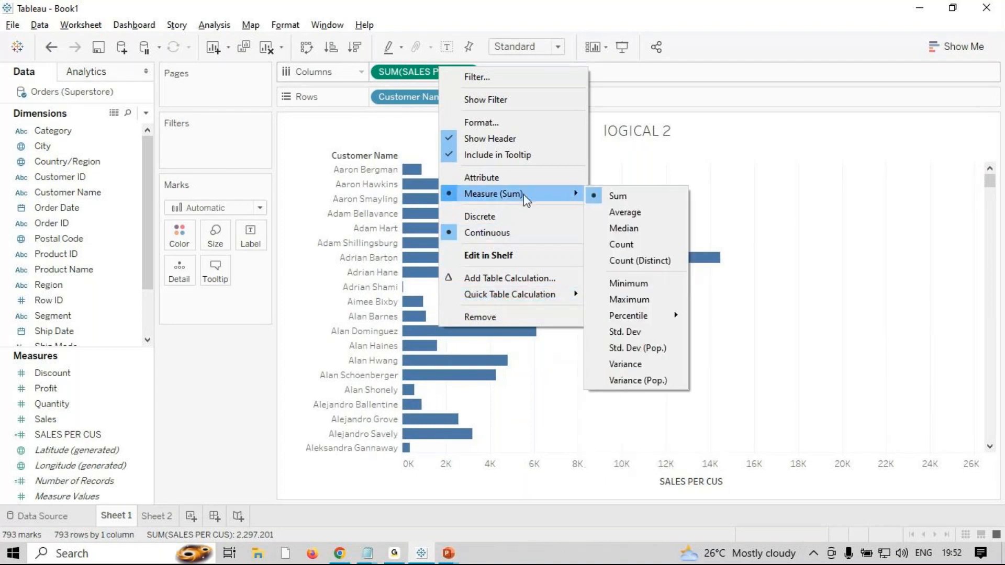
pyautogui.click(624, 245)
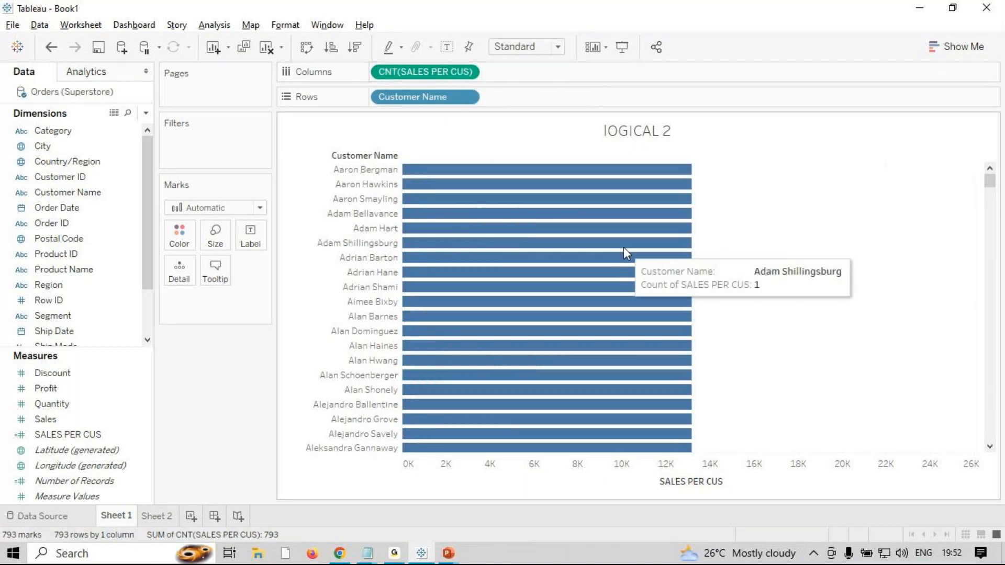
pyautogui.scroll(-3, 623, 262)
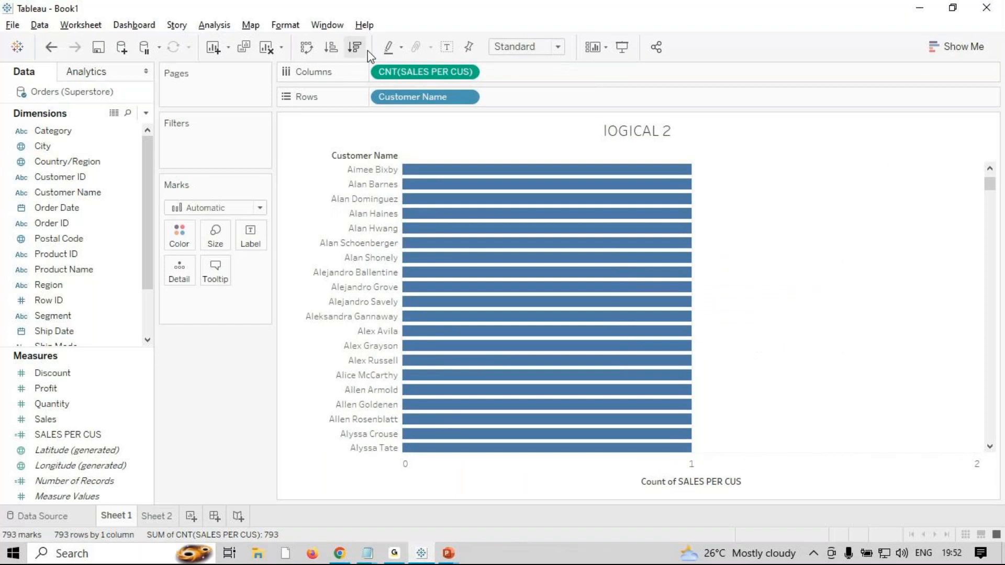
pyautogui.click(51, 46)
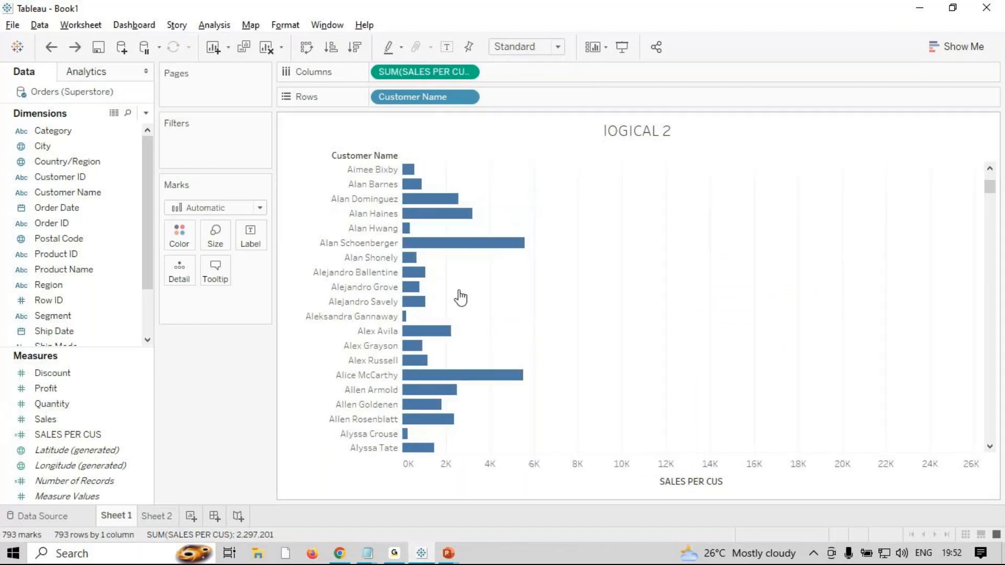
# - Look through the customers' SALES PER CUS bars on Sheet 1 and check the values of the first customers
pyautogui.scroll(-20, 460, 298)
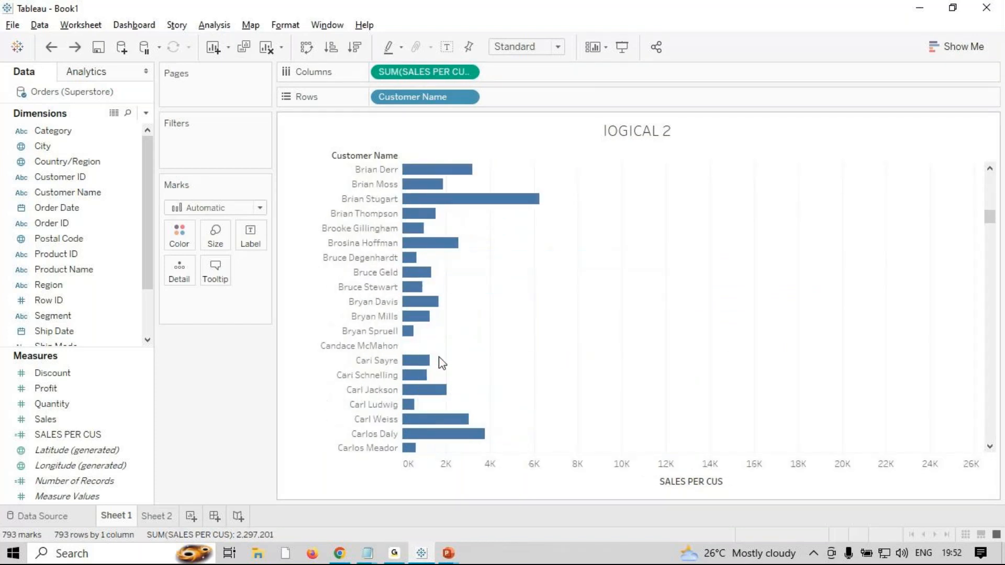
pyautogui.scroll(-4, 441, 362)
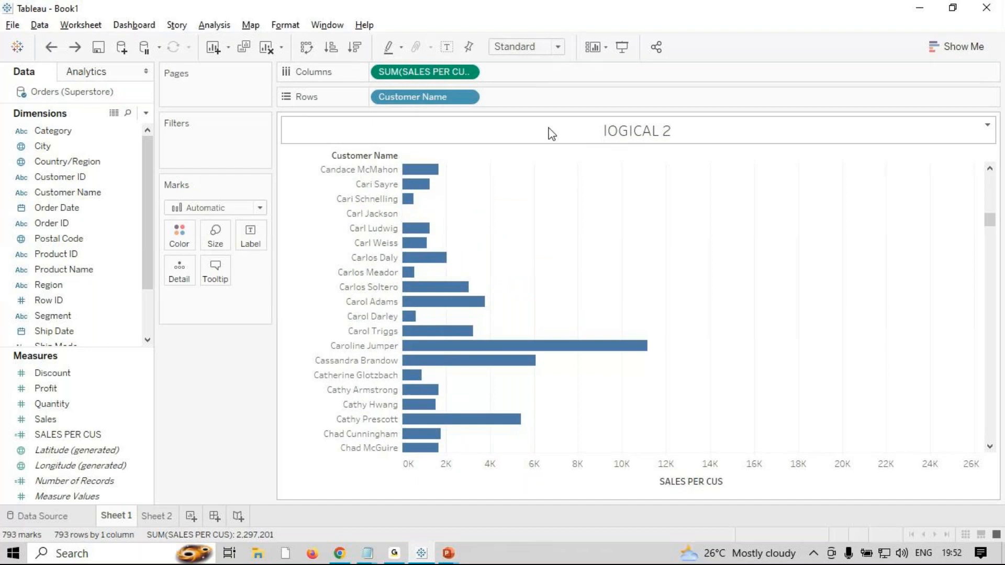
pyautogui.scroll(-10, 446, 293)
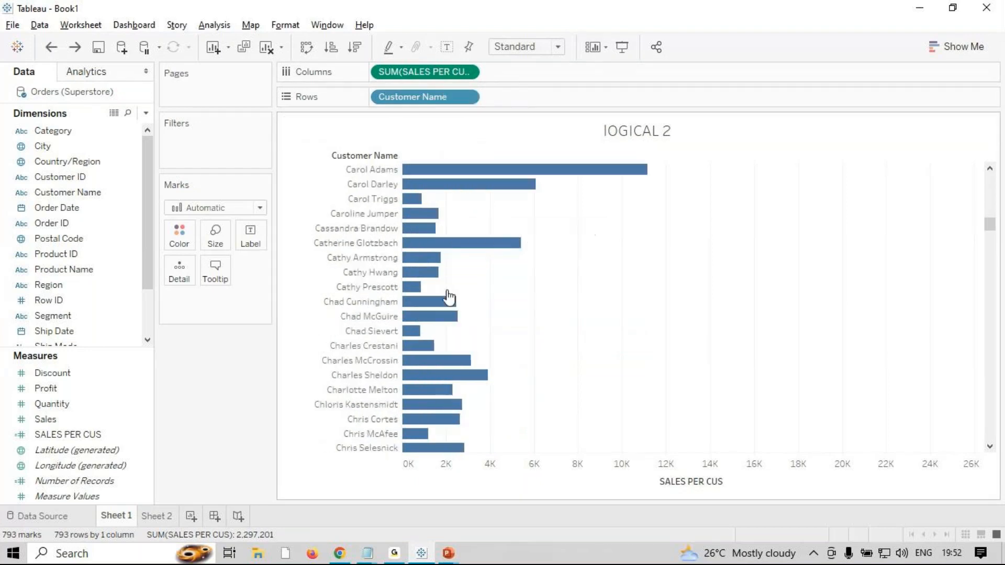
pyautogui.scroll(9, 431, 330)
pyautogui.scroll(15, 429, 326)
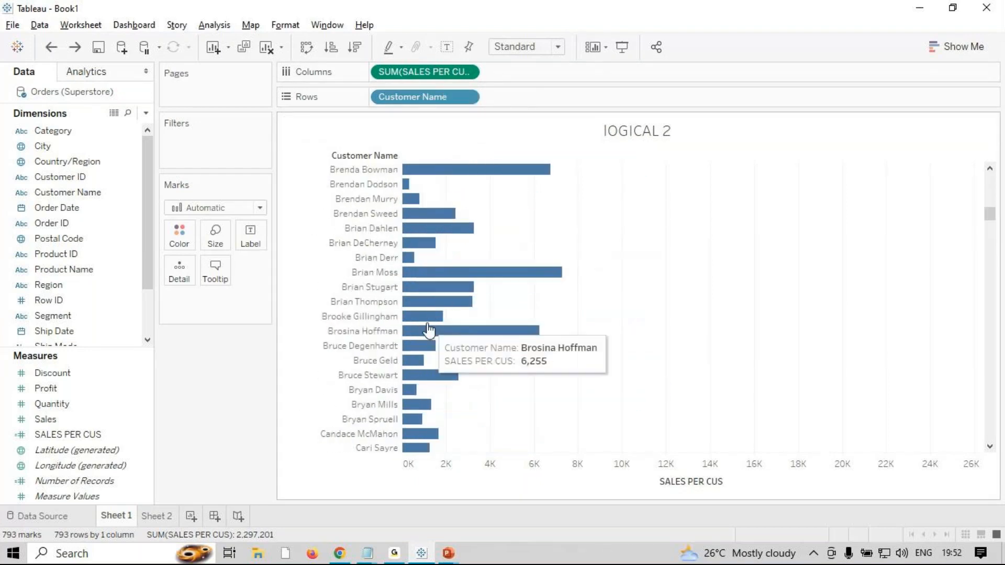
pyautogui.scroll(12, 426, 321)
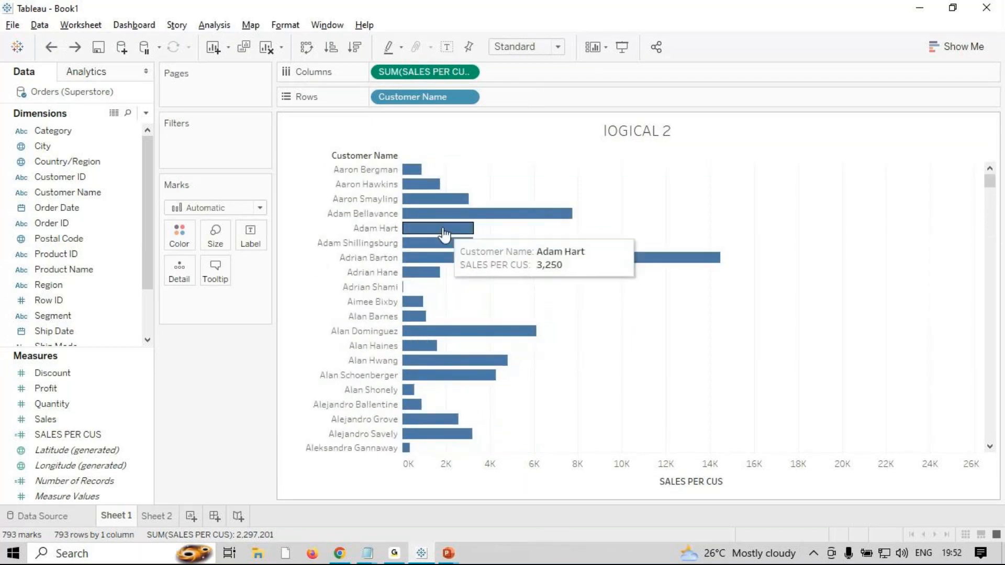
pyautogui.moveTo(430, 189)
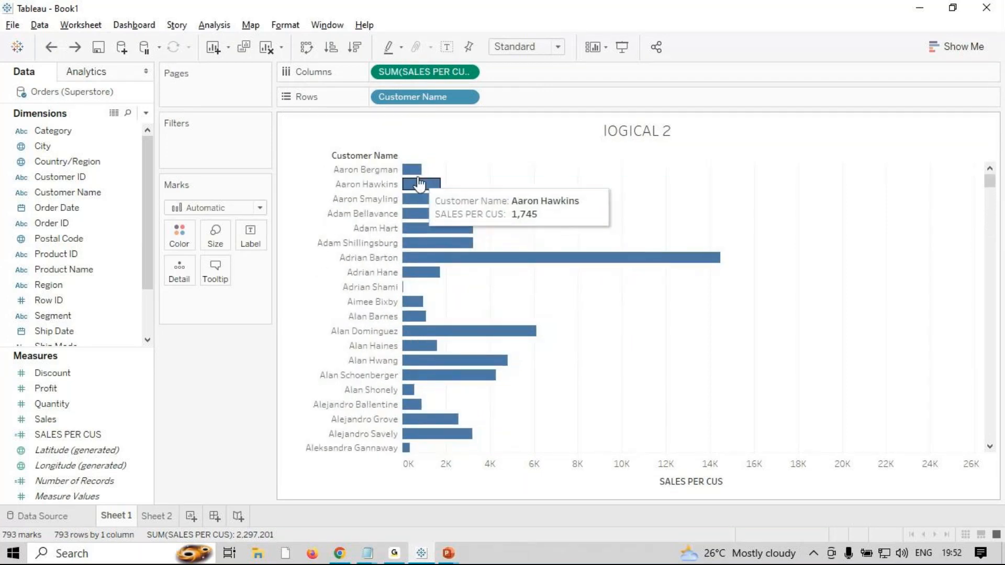
# - Replace Customer Name with Customer ID on the rows of Sheet 1 and look through the resulting bars
pyautogui.moveTo(407, 97); pyautogui.dragTo(252, 236)
pyautogui.moveTo(68, 223)
pyautogui.mouseDown()
pyautogui.moveTo(119, 227)
pyautogui.moveTo(115, 218)
pyautogui.moveTo(57, 230)
pyautogui.mouseUp()
pyautogui.moveTo(68, 179); pyautogui.dragTo(447, 99)
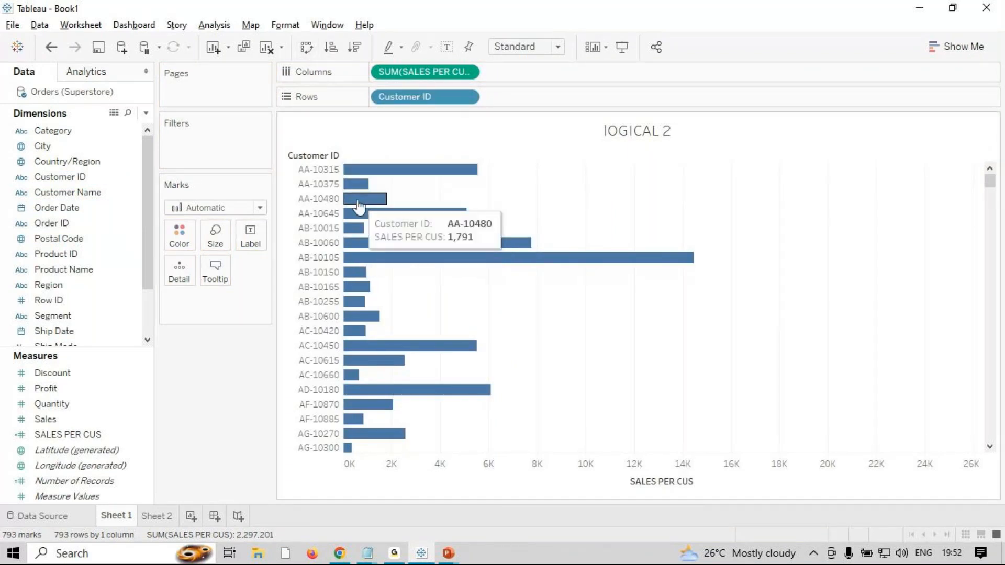
pyautogui.scroll(-5, 360, 354)
pyautogui.scroll(5, 360, 369)
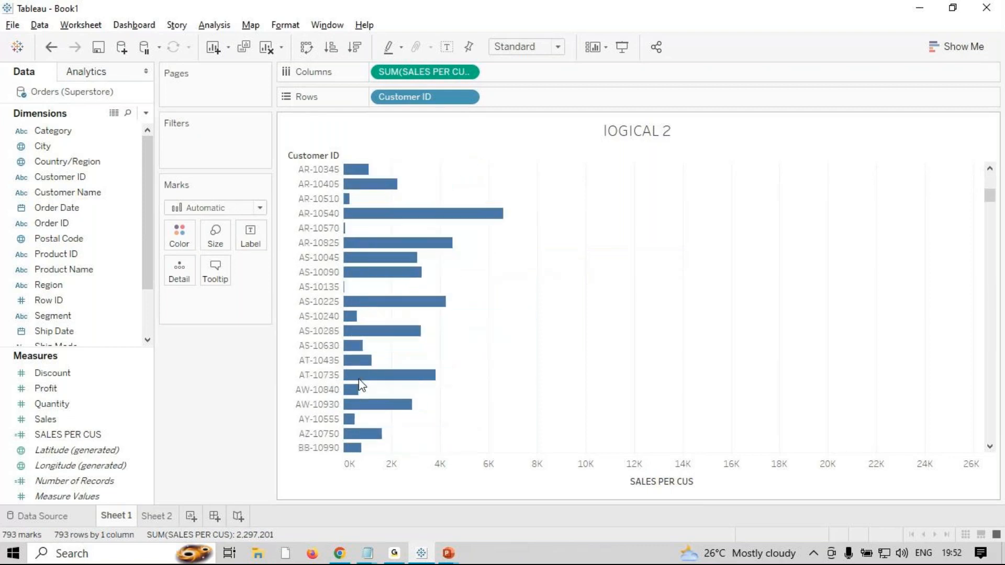
# - Compare the Sales per customer name on Sheet 2 with the SALES PER CUS per customer ID on Sheet 1
pyautogui.click(157, 516)
pyautogui.moveTo(413, 176)
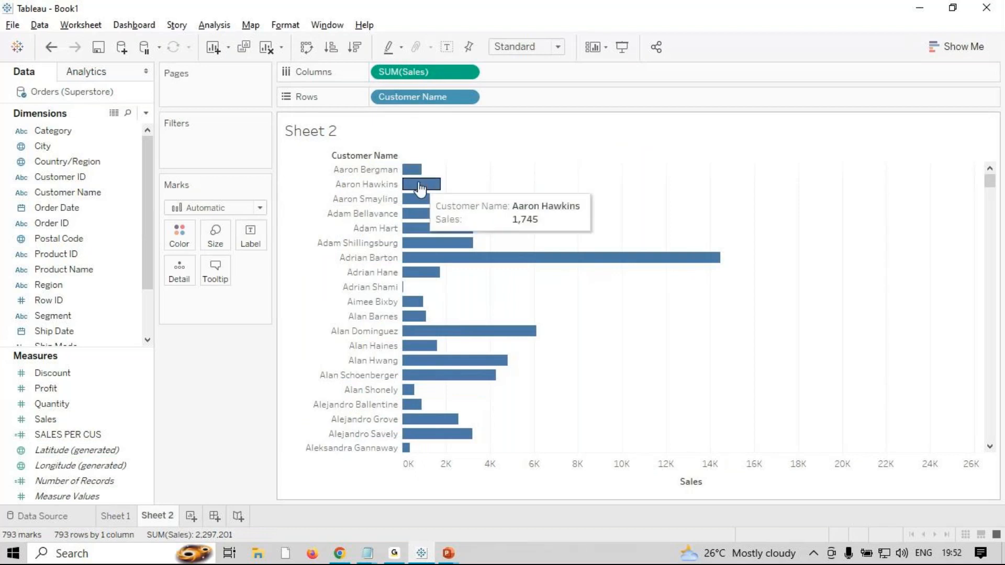
pyautogui.click(110, 516)
pyautogui.moveTo(352, 172)
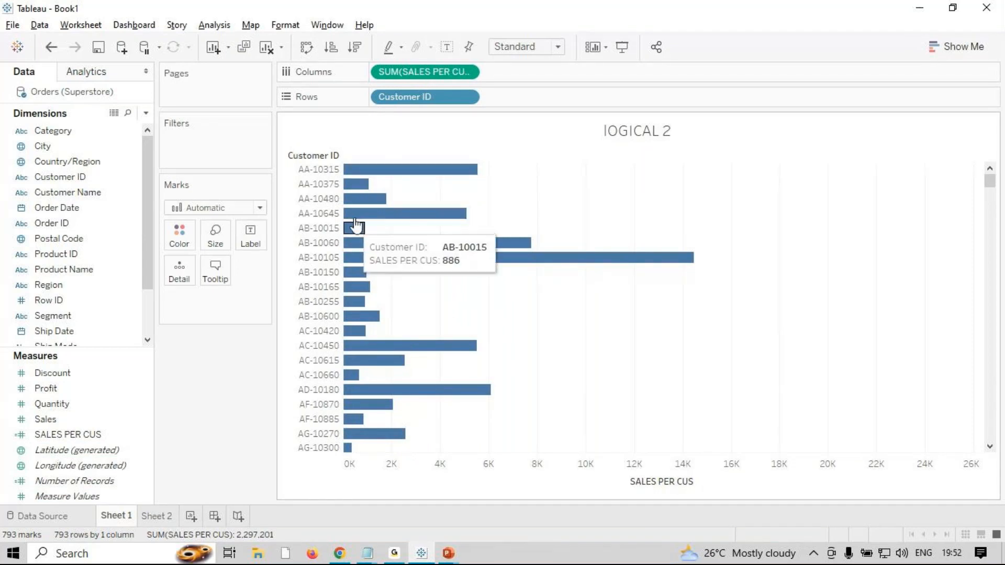
pyautogui.scroll(-8, 453, 416)
pyautogui.scroll(8, 453, 418)
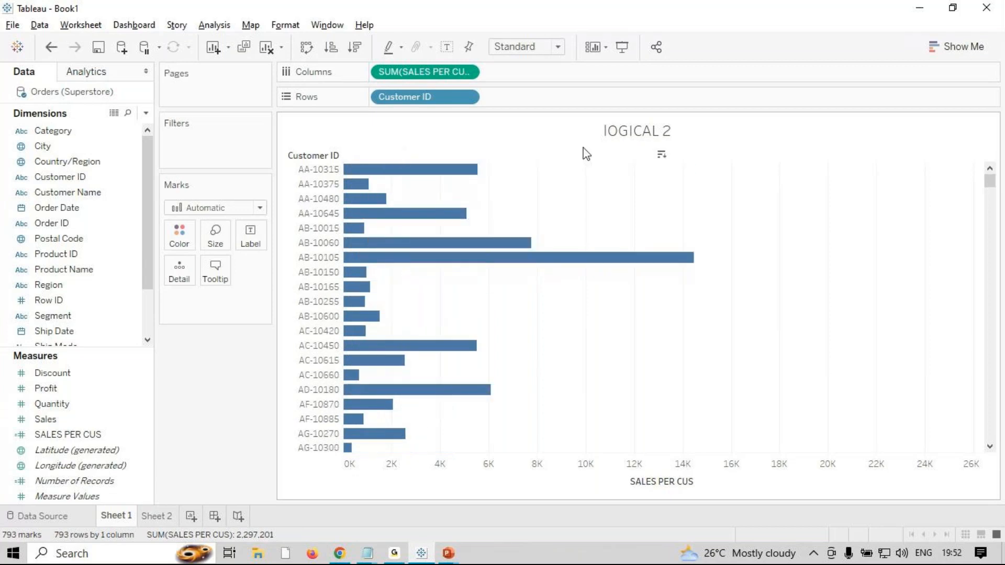
# - Sort the bars in descending order by SALES PER CUS on Sheet 1 and by Sales on Sheet 2, and compare both rankings
pyautogui.click(662, 155)
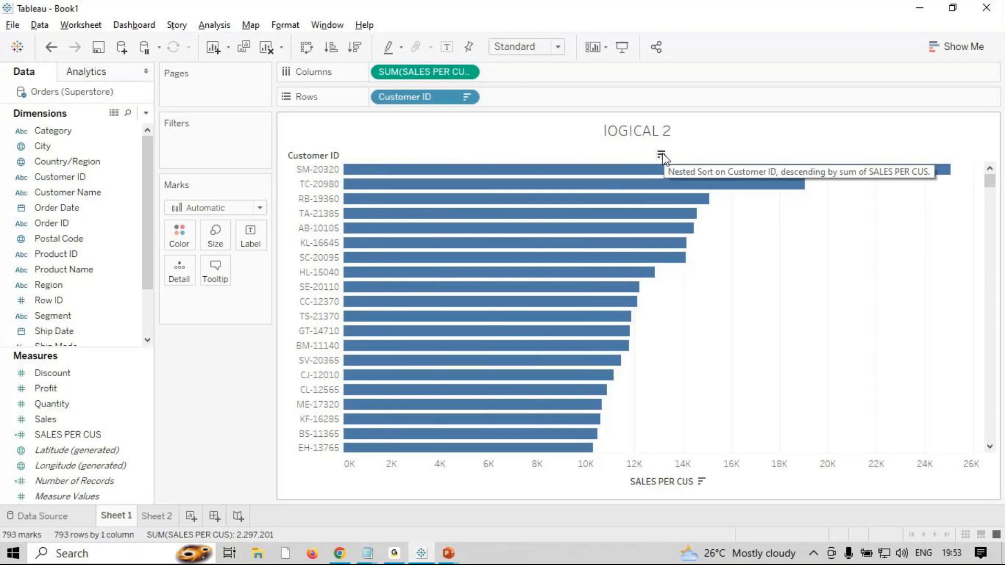
pyautogui.click(151, 517)
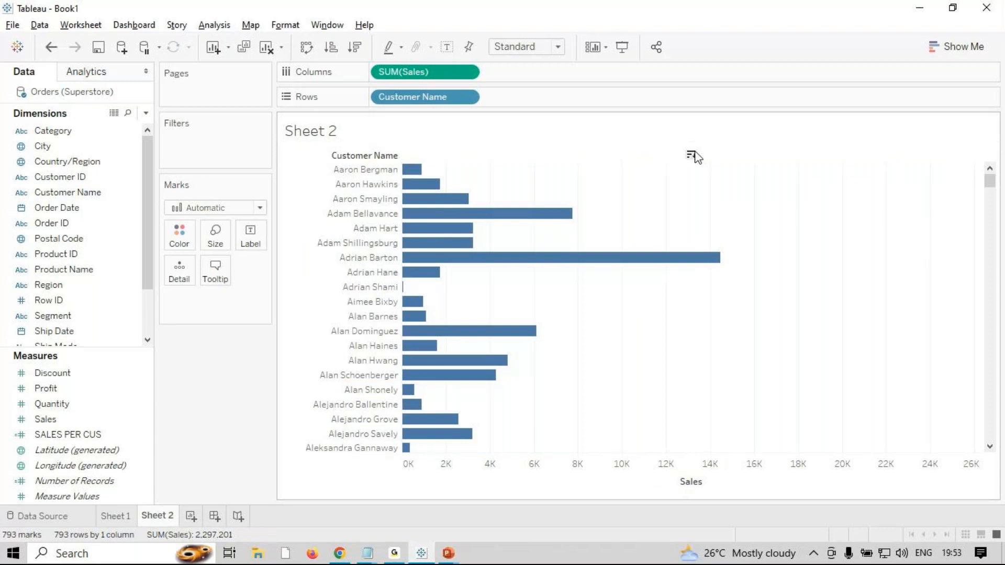
pyautogui.click(691, 155)
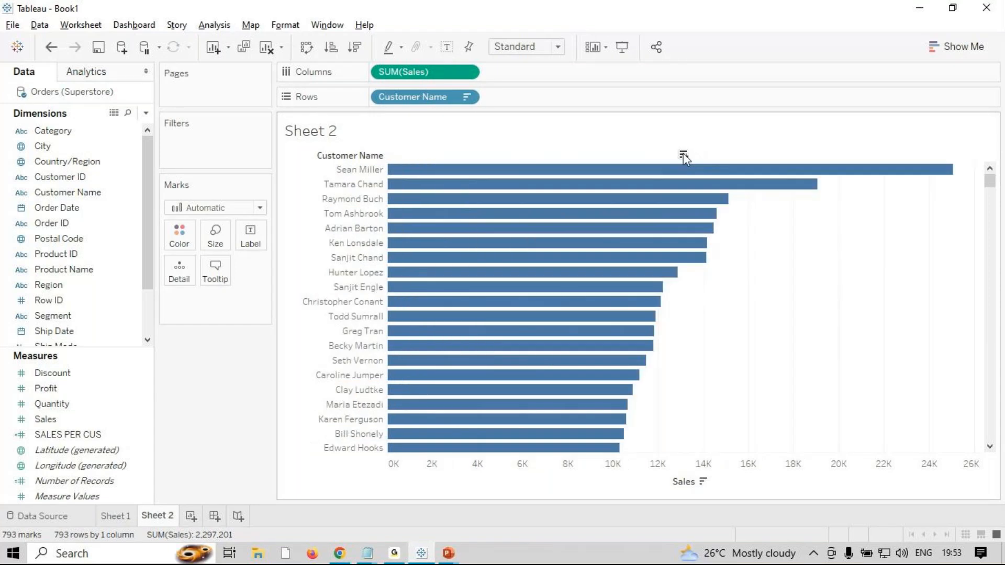
pyautogui.click(127, 517)
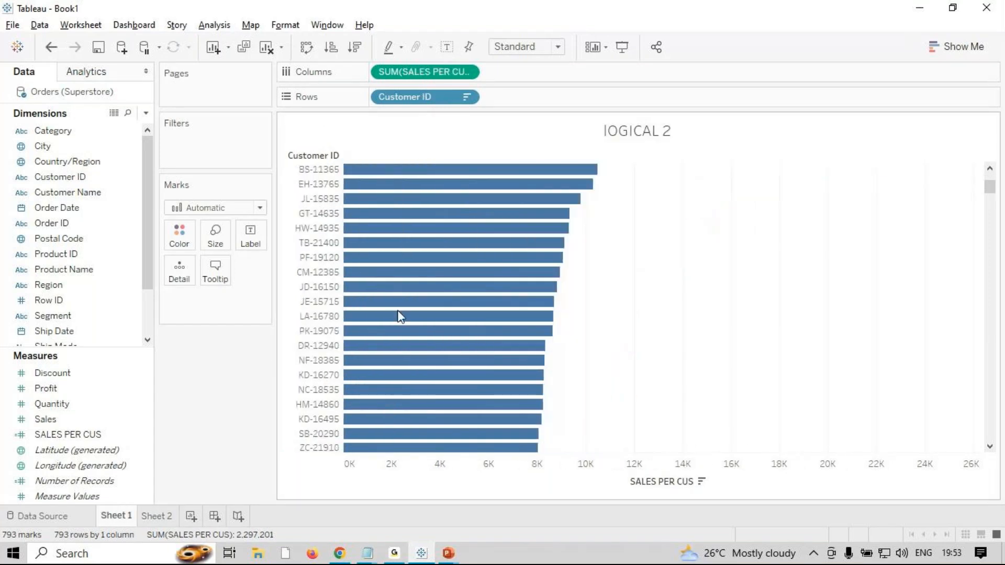
pyautogui.moveTo(394, 334)
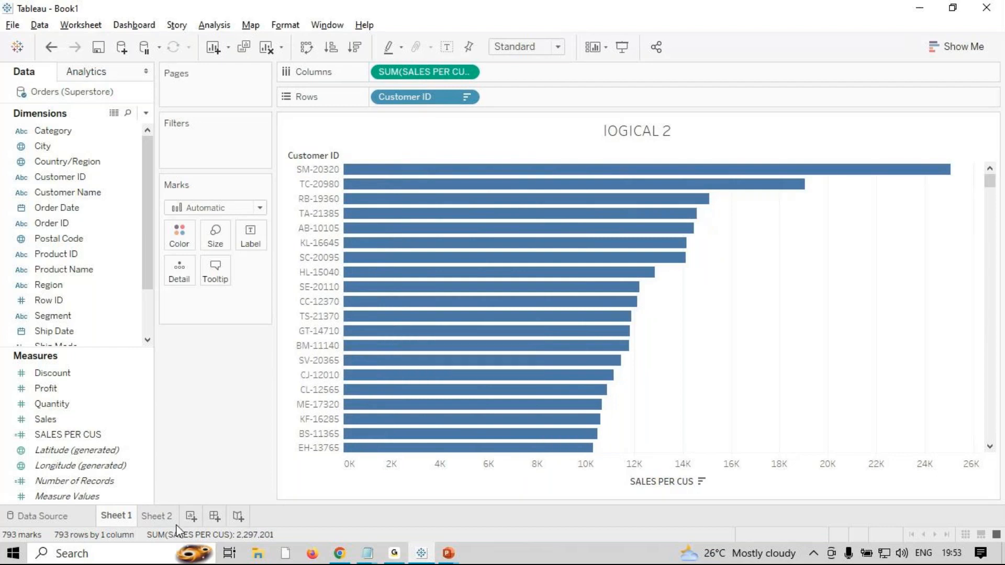
# - Switch to PowerPoint to view the INCLUDE LOD 2 slide on sales per state, and minimize it after ending the slide show
pyautogui.click(392, 558)
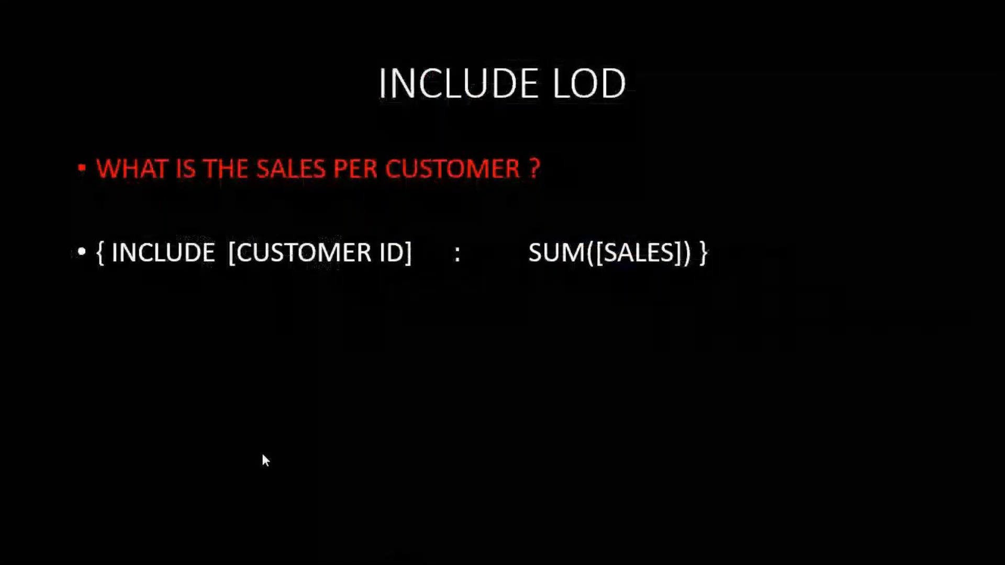
pyautogui.click(235, 445)
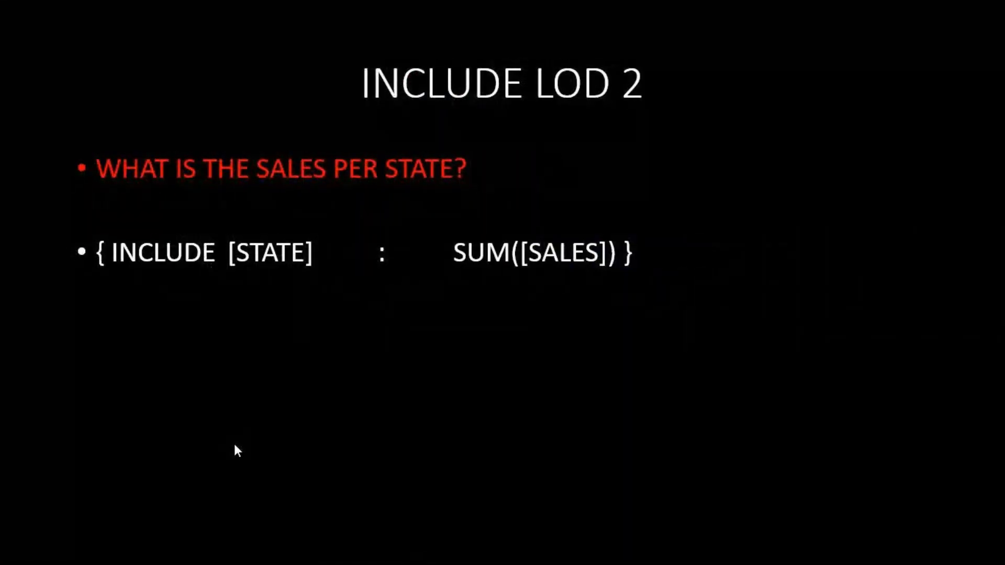
pyautogui.press('Escape')
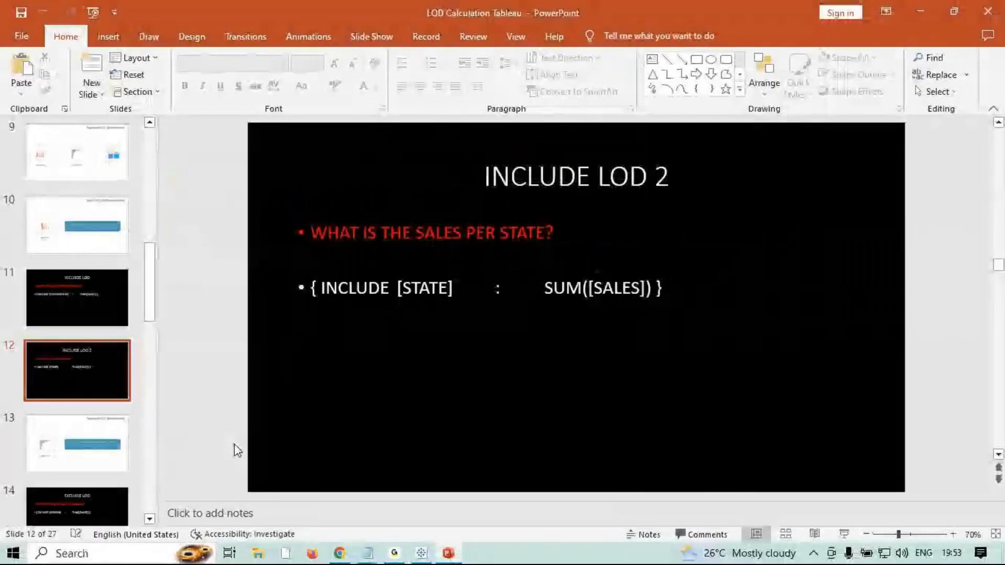
pyautogui.click(927, 5)
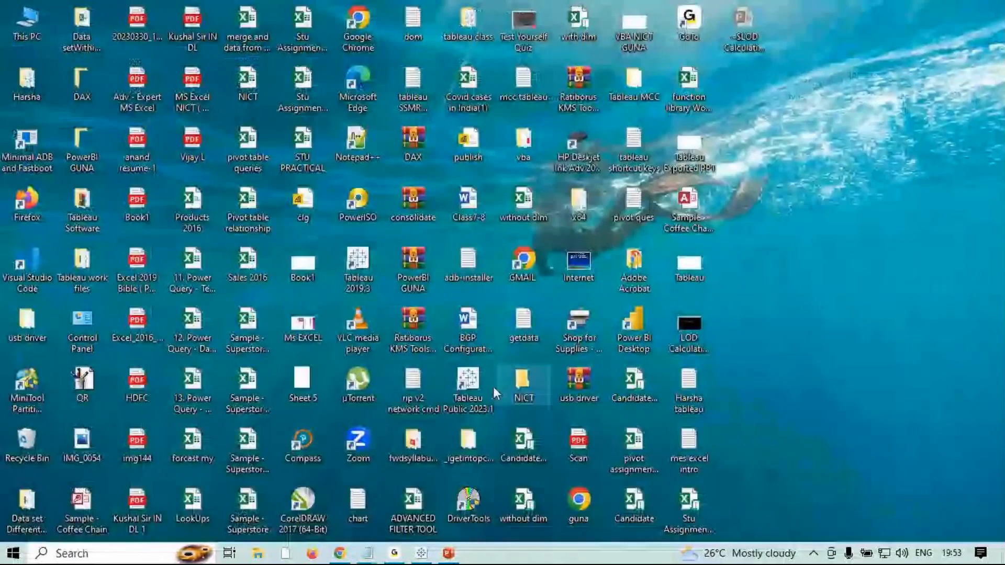